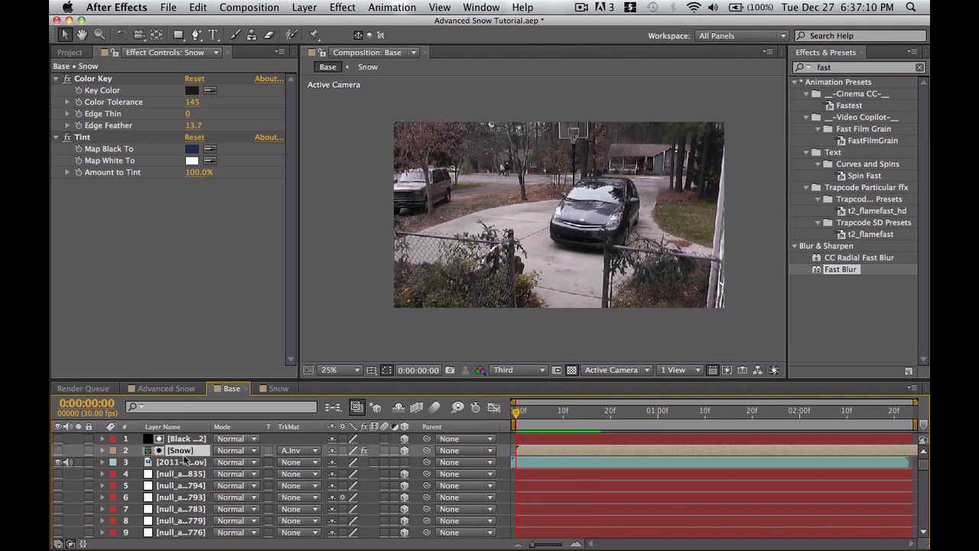
Step: Select the masked Black Solid 2 layer and toggle its visibility to compare, leaving the layer shown over the footage
left_click(189, 439)
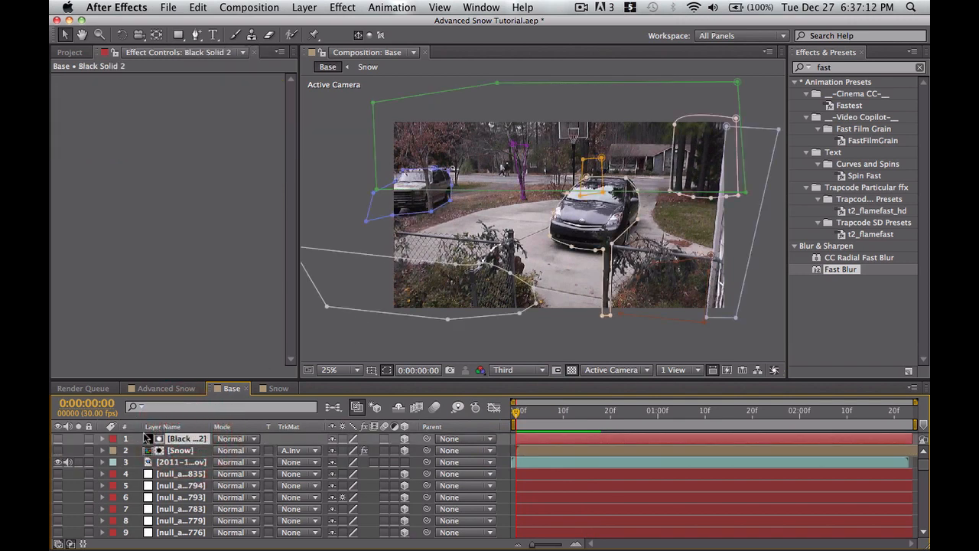
left_click(58, 439)
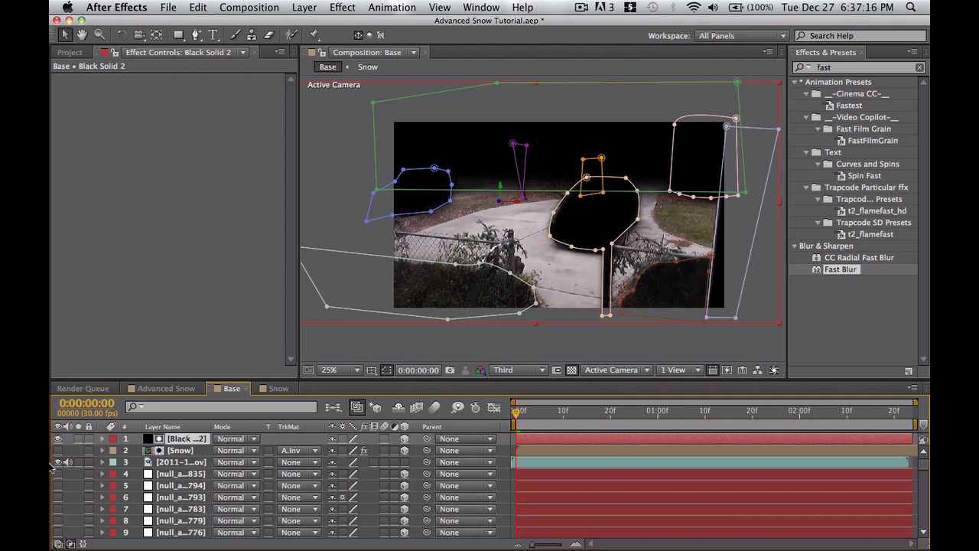
left_click(57, 439)
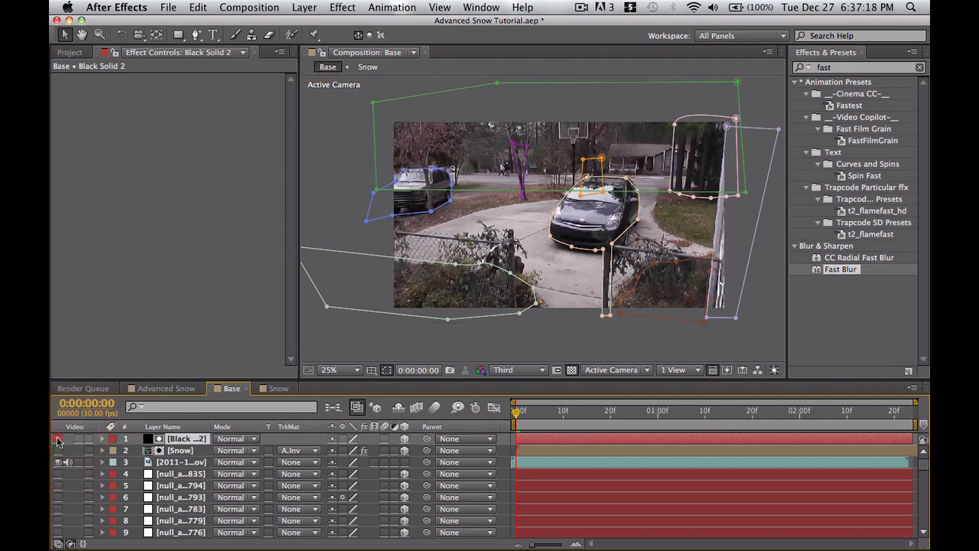
left_click(57, 439)
left_click(57, 439)
left_click(57, 439)
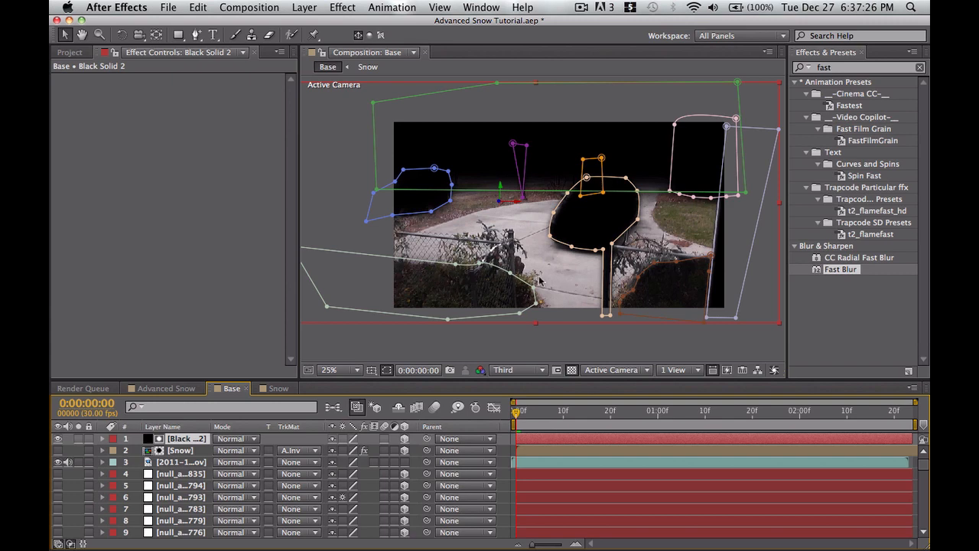
Step: Examine the mask paths and the mask feather values of the Black Solid 2 layer
key("m")
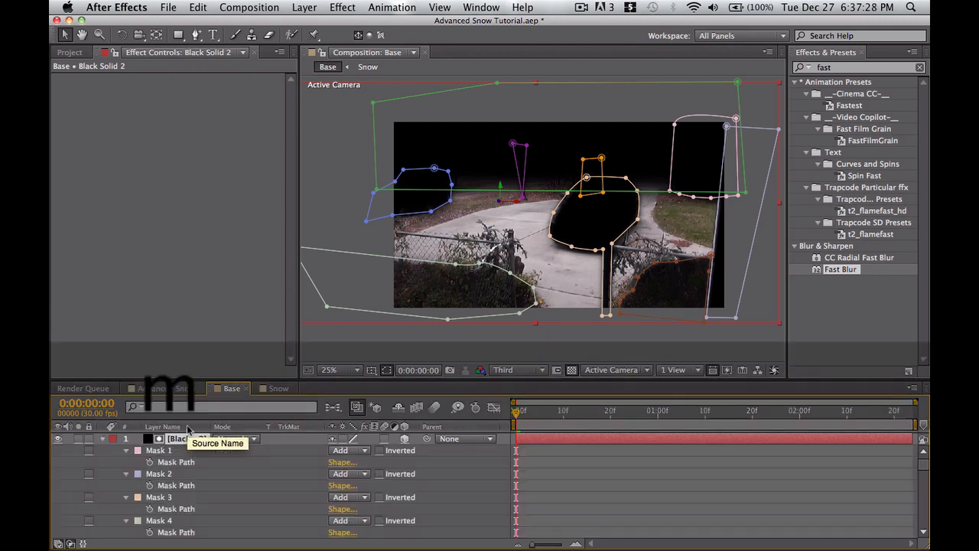
scroll(195, 468, "down", 1)
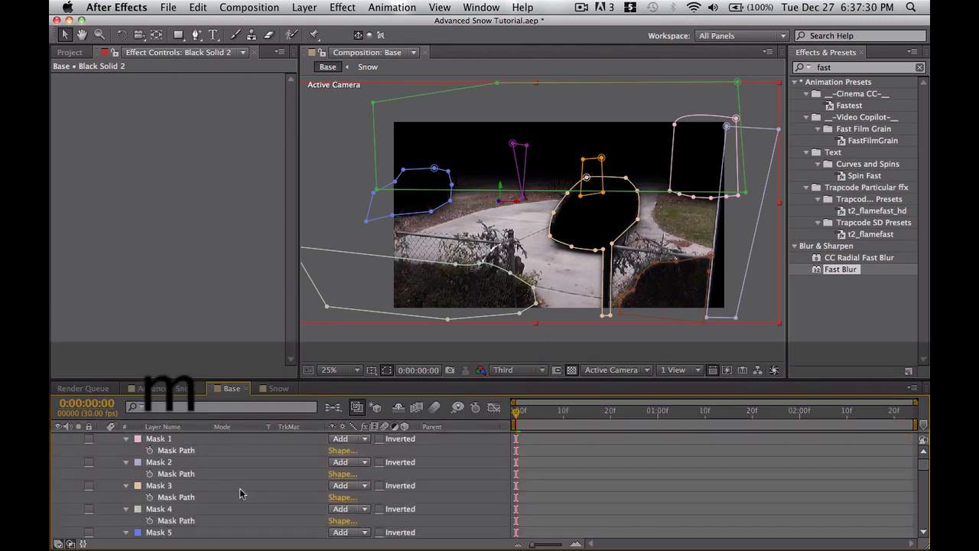
scroll(176, 478, "up", 1)
left_click(191, 439)
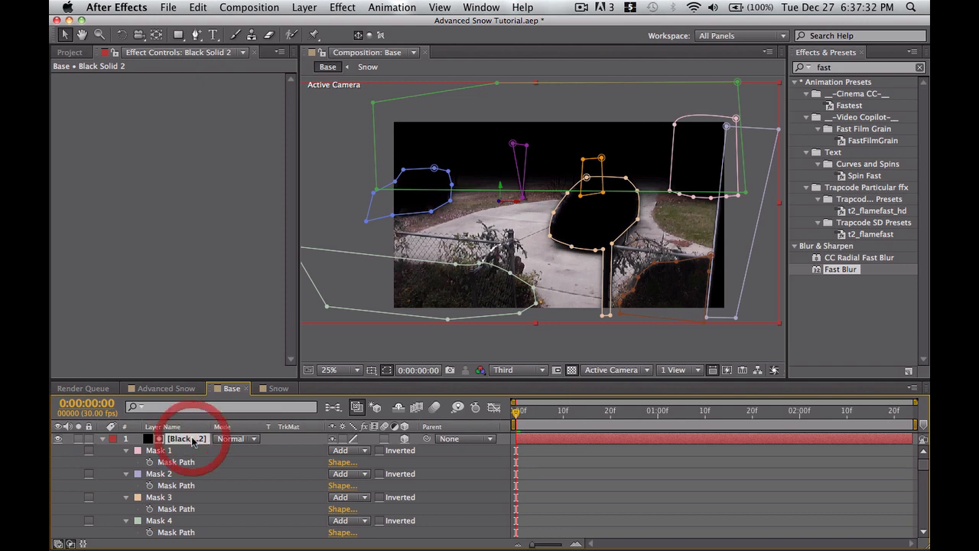
key("f")
scroll(207, 505, "down", 5)
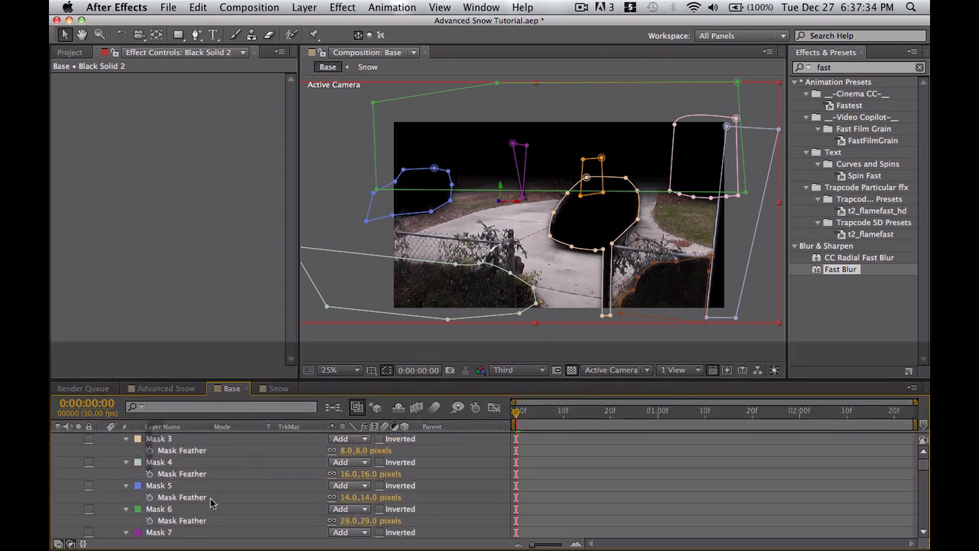
scroll(214, 482, "up", 5)
left_click(185, 441)
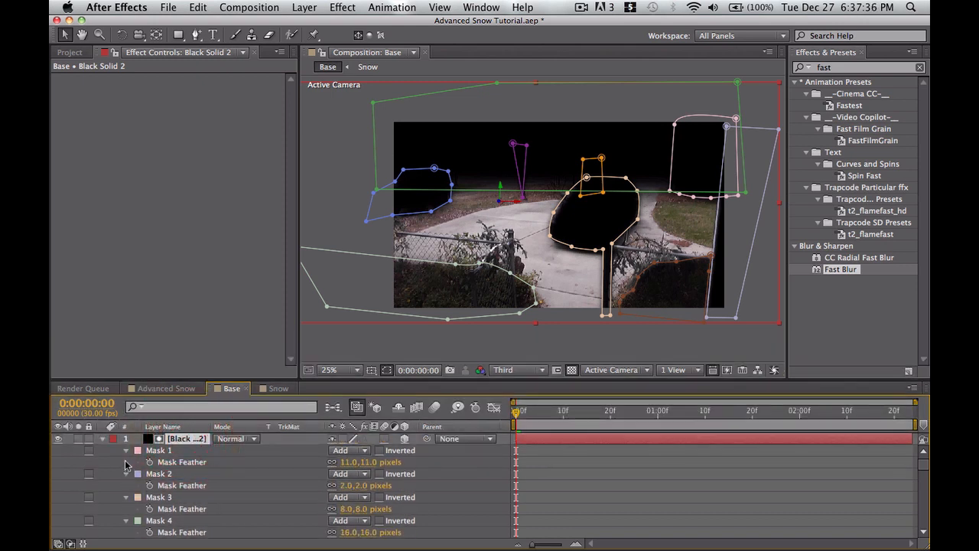
Step: Expand all properties of Mask 4 on the Black Solid 2 layer and set its mask opacity to 31%
scroll(126, 459, "down", 4)
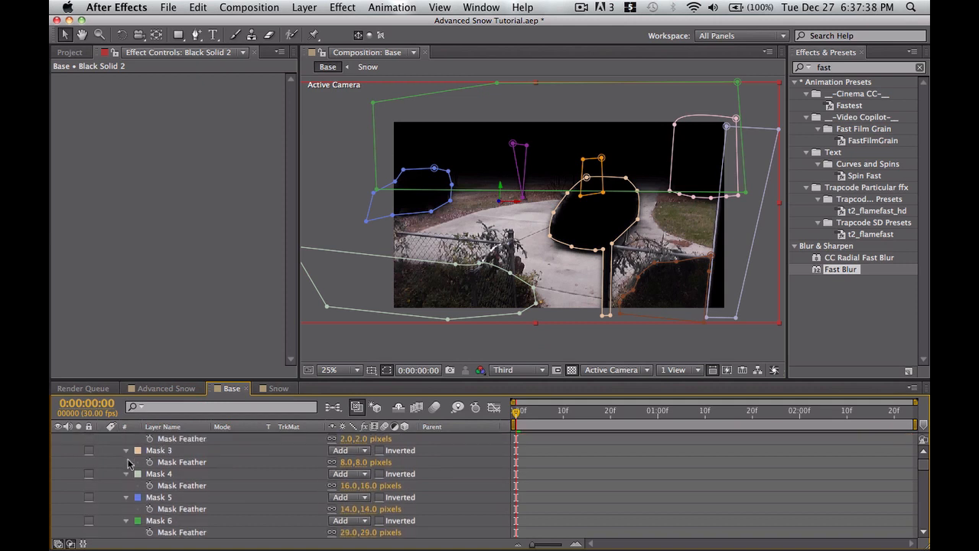
left_click(127, 473)
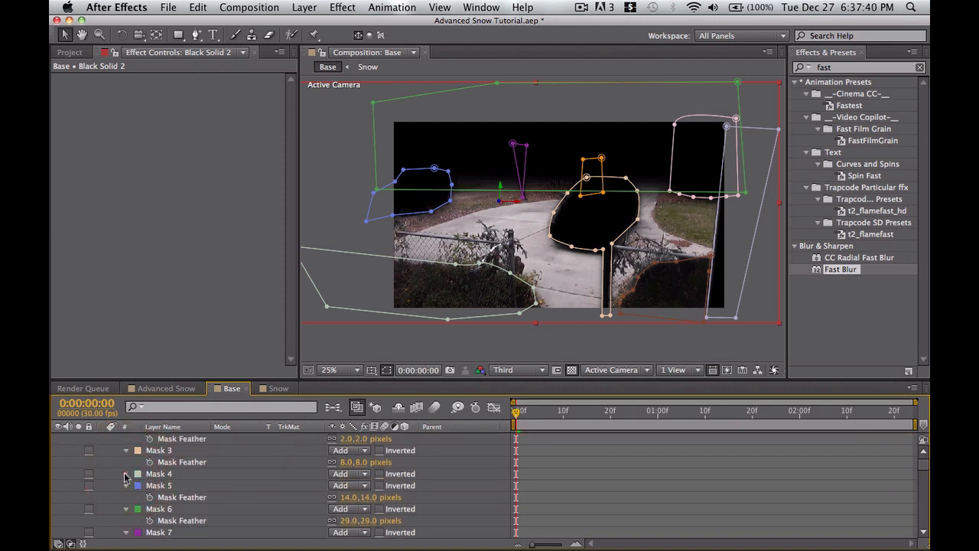
left_click(126, 473)
scroll(184, 493, "down", 1)
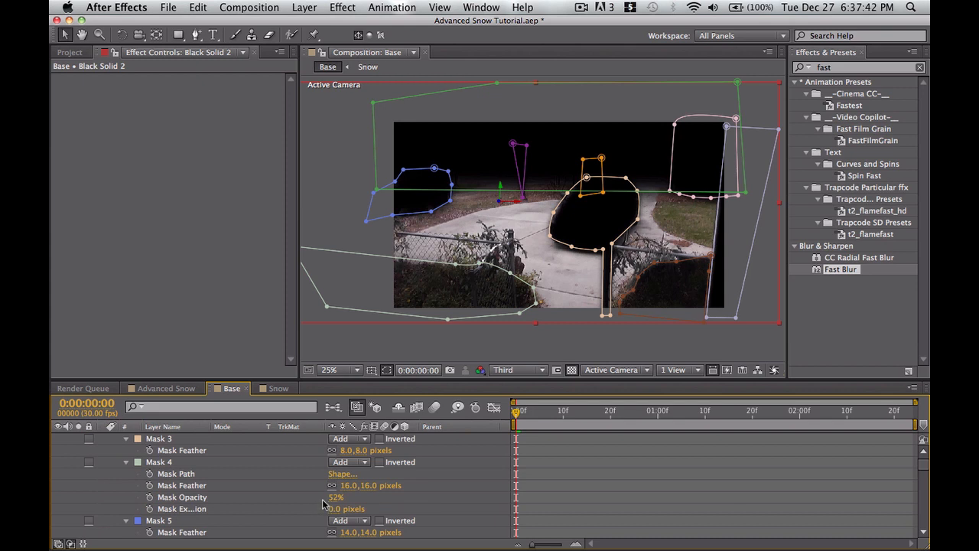
mouse_move(333, 498)
left_mouse_down()
mouse_move(303, 499)
mouse_move(320, 502)
left_mouse_up()
Step: Lower the mask opacity of Mask 9 over the bushes behind the right-hand fence, and collapse the Black Solid 2 layer
scroll(220, 501, "down", 3)
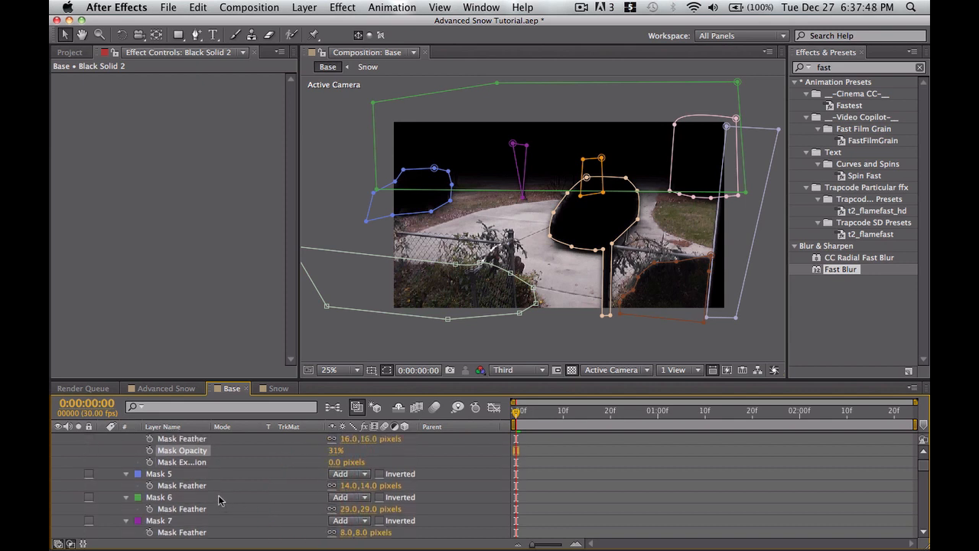
scroll(219, 499, "down", 3)
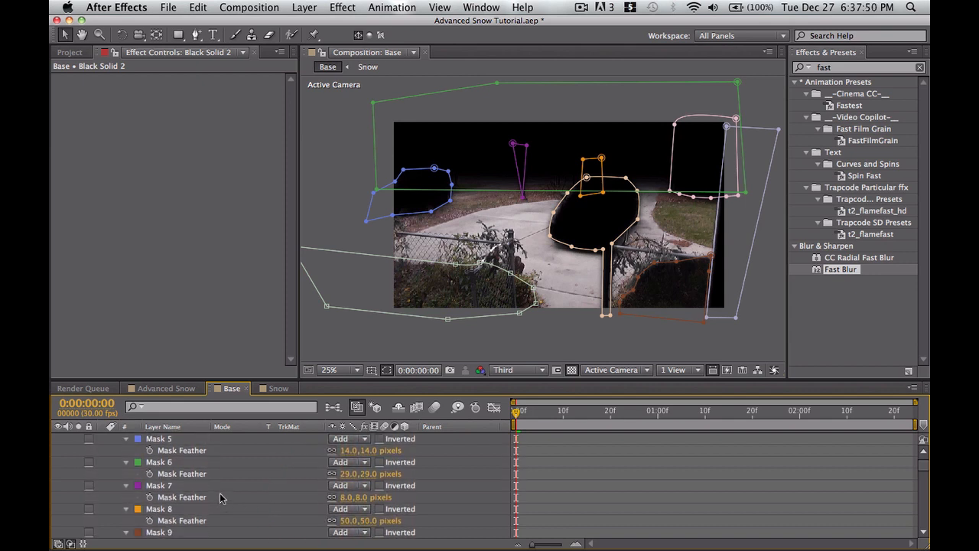
scroll(220, 492, "down", 3)
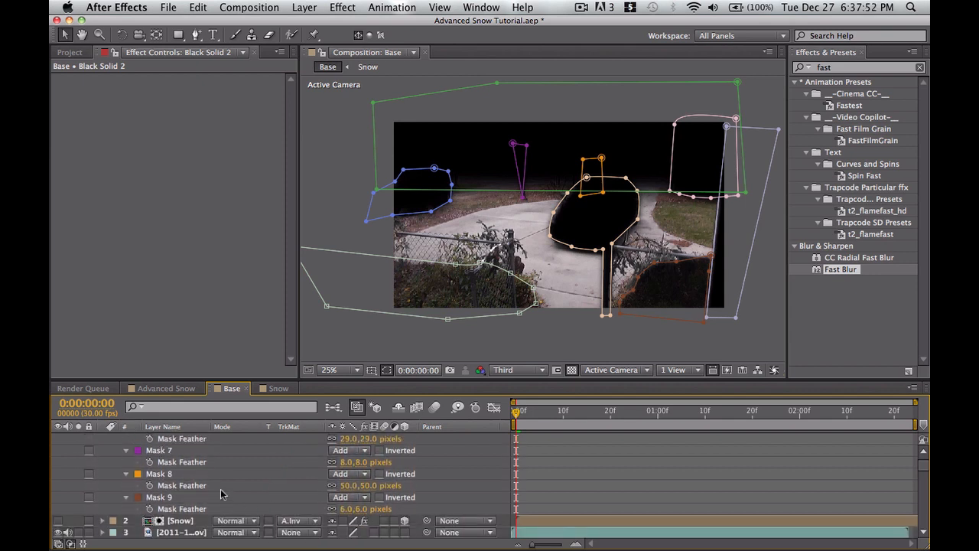
left_click(127, 498)
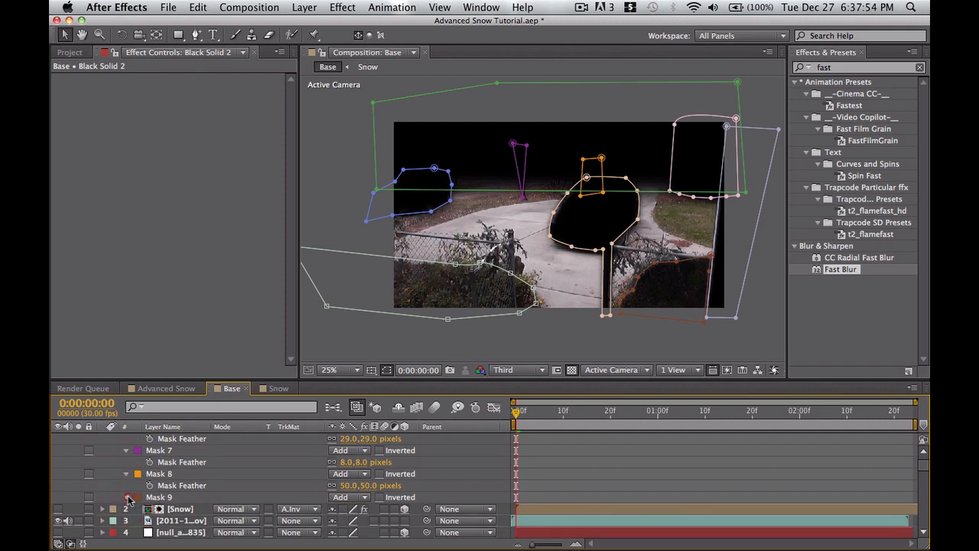
left_click(127, 498)
left_click_drag(334, 521, 308, 524)
scroll(245, 506, "up", 5)
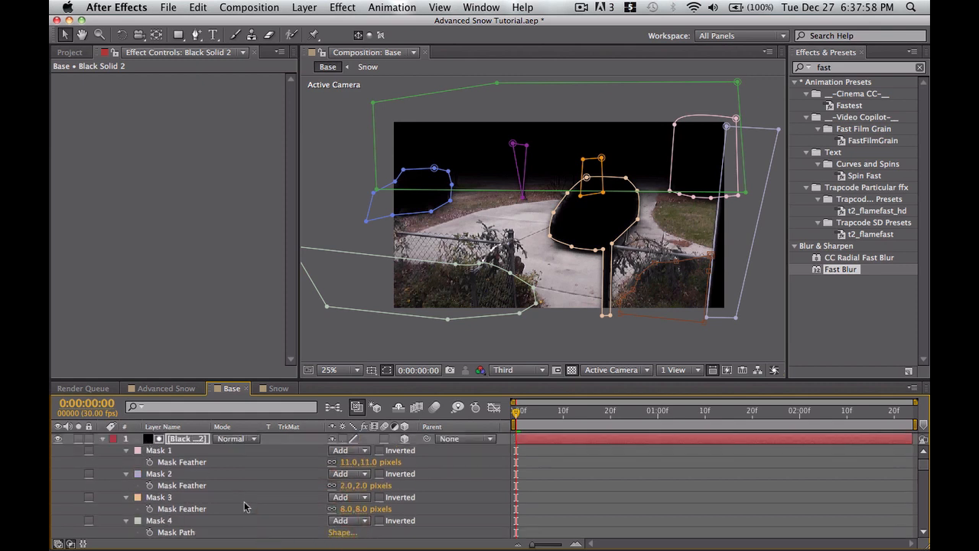
left_click(103, 438)
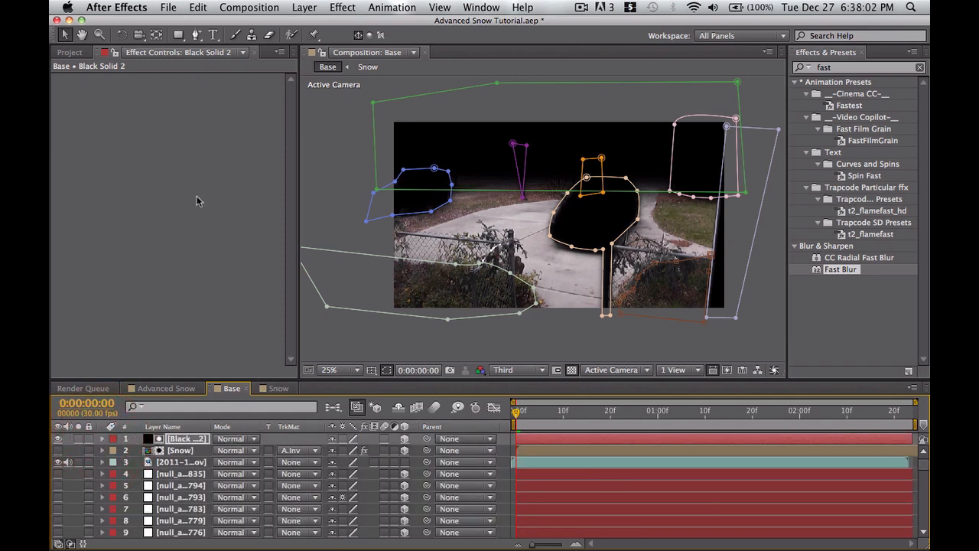
Step: Create a new 1920 x 1080 composition named Ground Snow at 30 fps with a 10-second duration
left_click(243, 7)
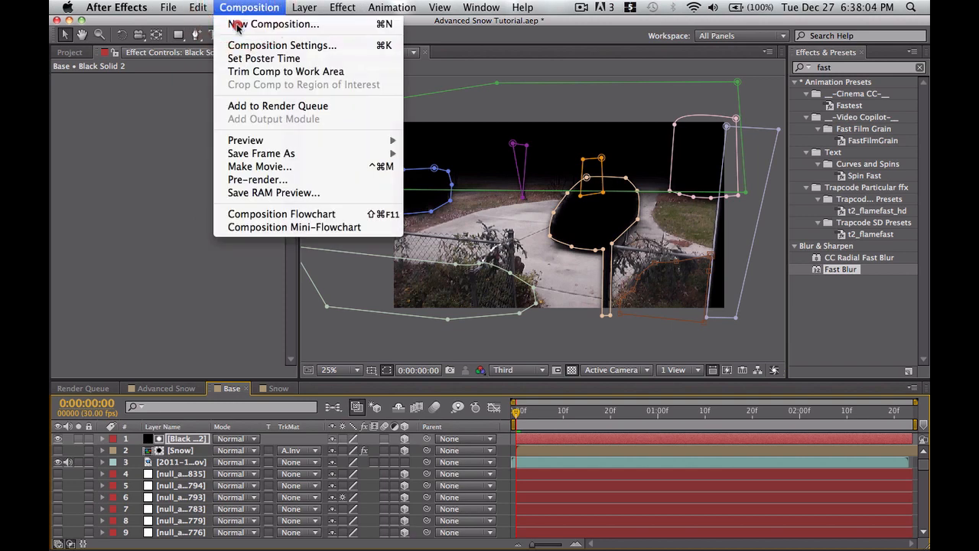
left_click(260, 23)
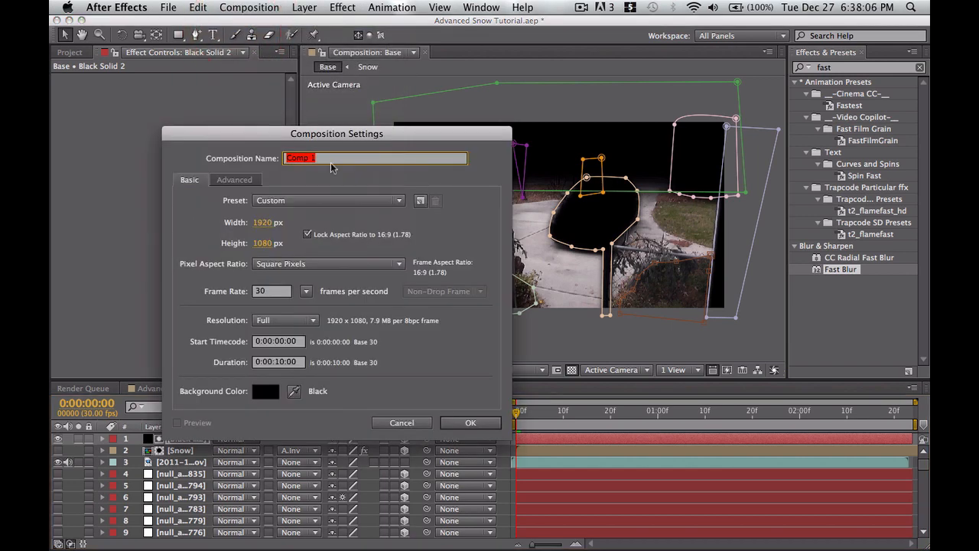
type("Crou")
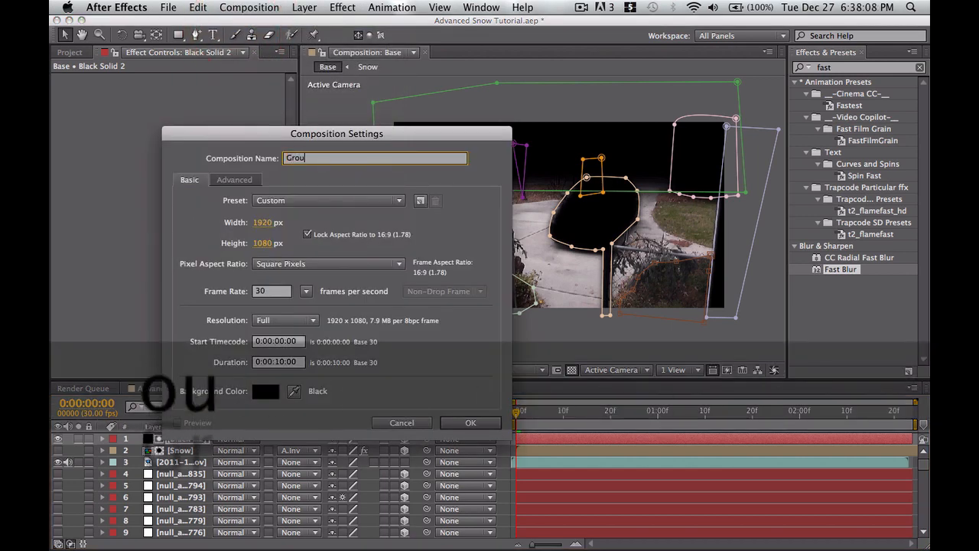
type("nd S")
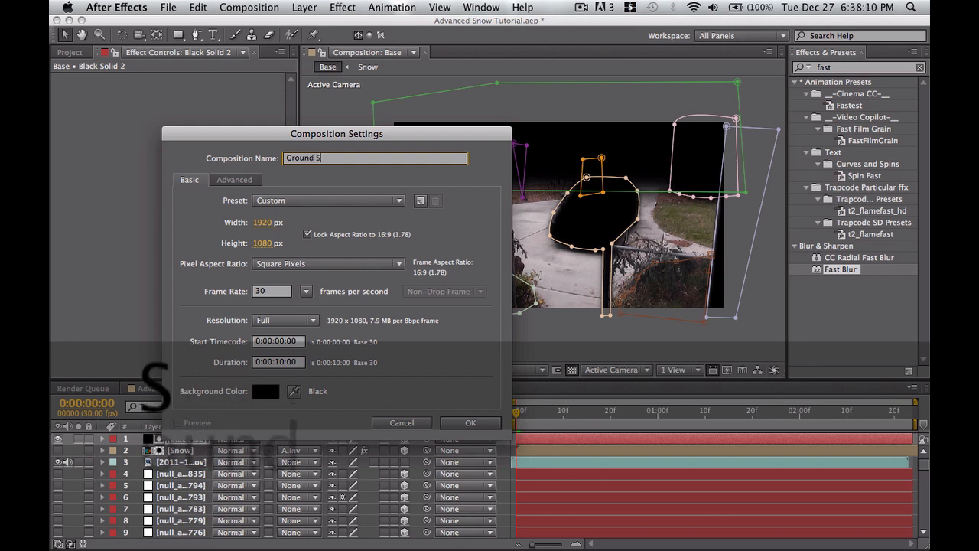
type("now")
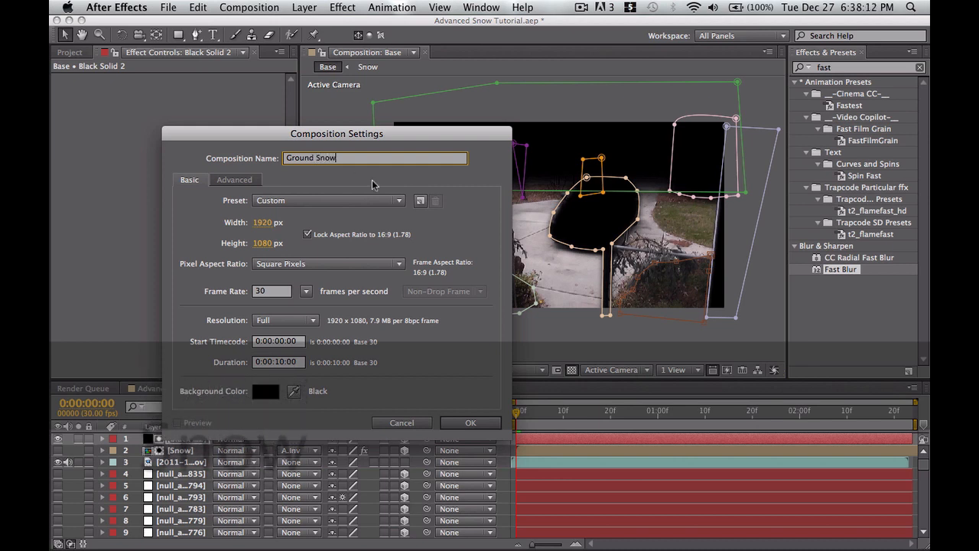
left_click(463, 429)
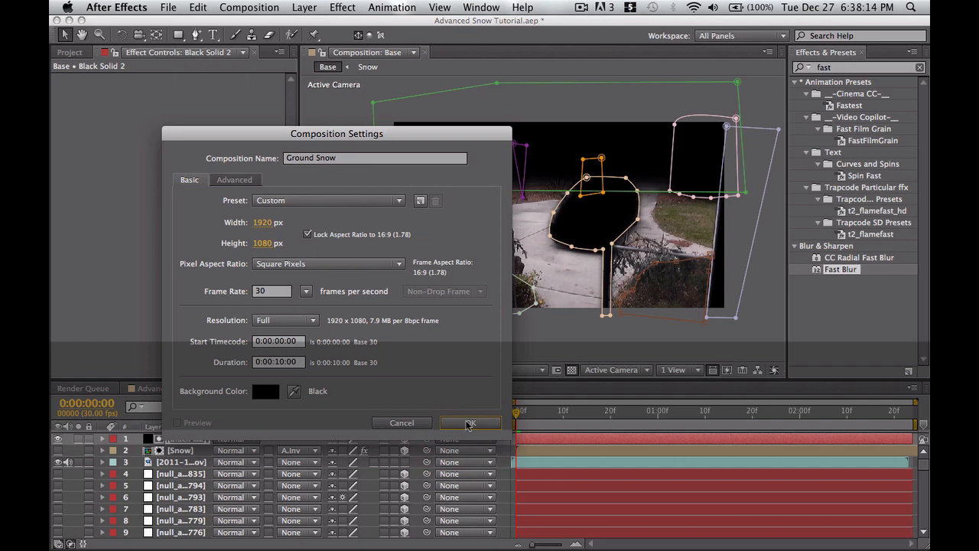
left_click(469, 425)
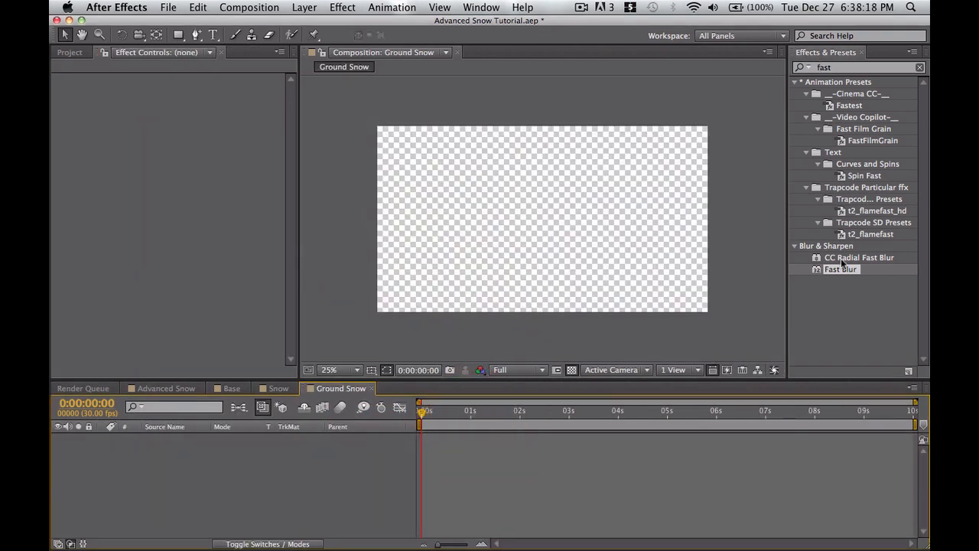
Step: Filter the effects by "fra" and create a 1920 x 1080 black solid named Noise in the Ground Snow composition
left_click(866, 70)
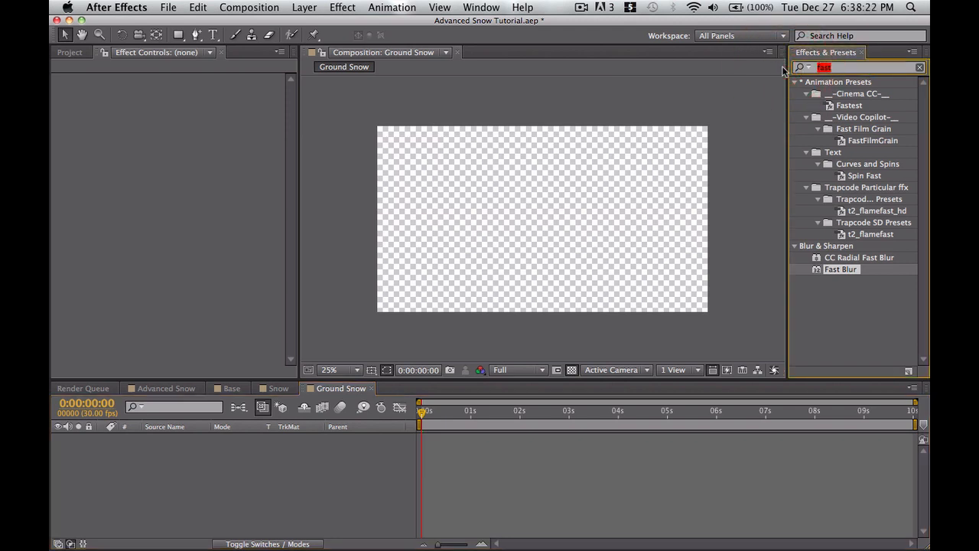
type("fra")
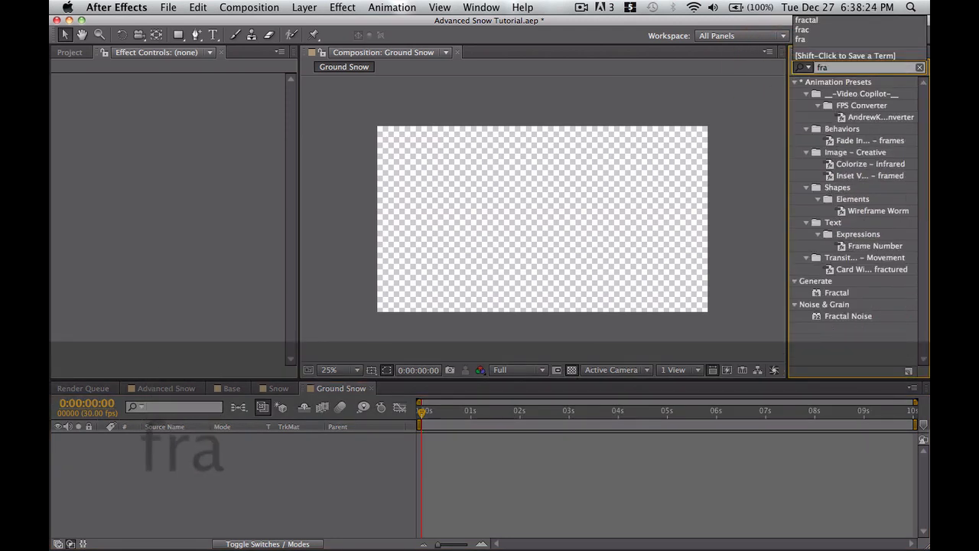
left_click(304, 7)
left_click(219, 287)
left_click(241, 476)
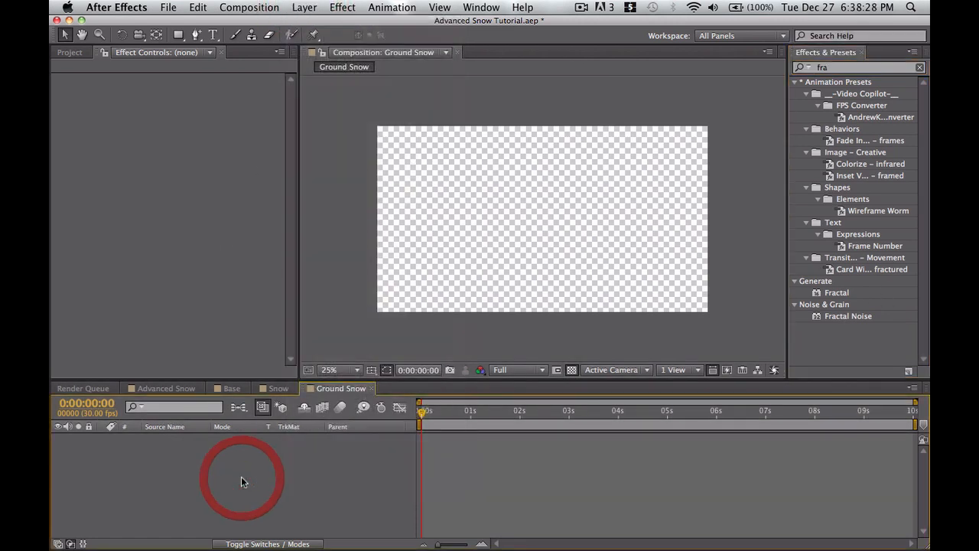
key("super+y")
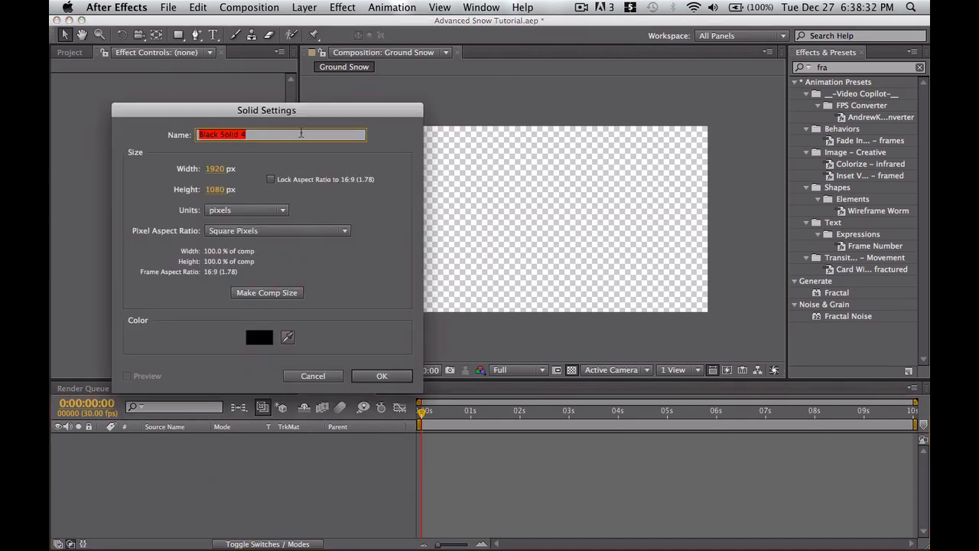
left_click(138, 100)
type("Noise")
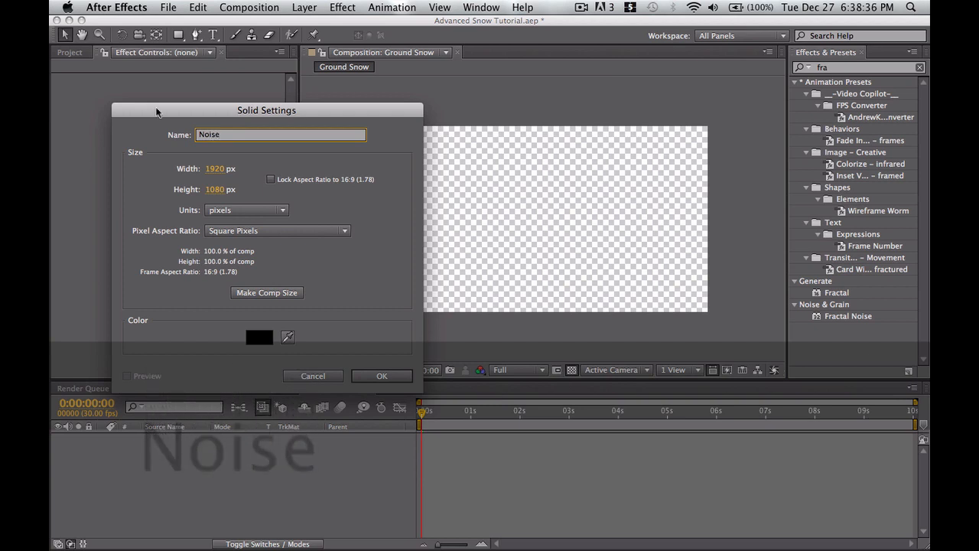
left_click(382, 375)
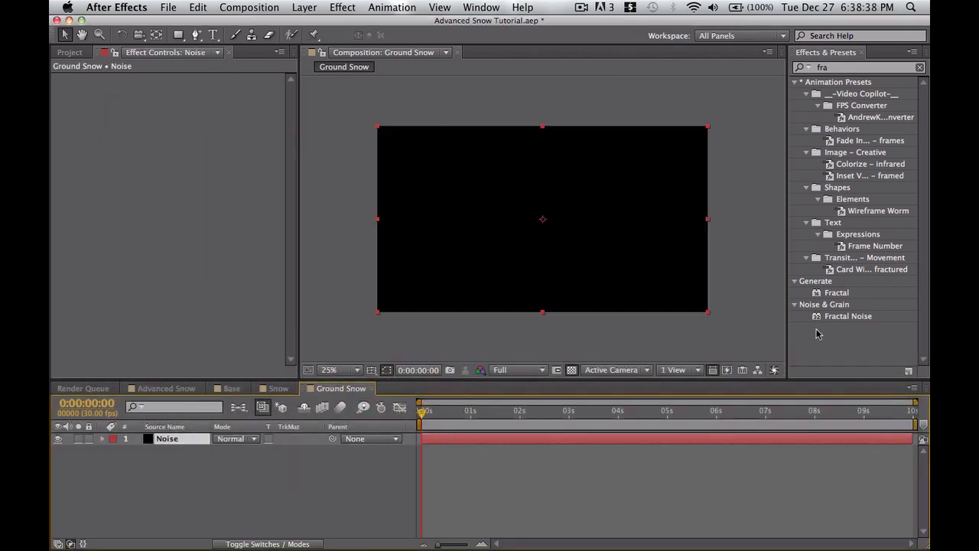
Step: Apply the Fractal Noise effect to the Noise solid
left_click(846, 317)
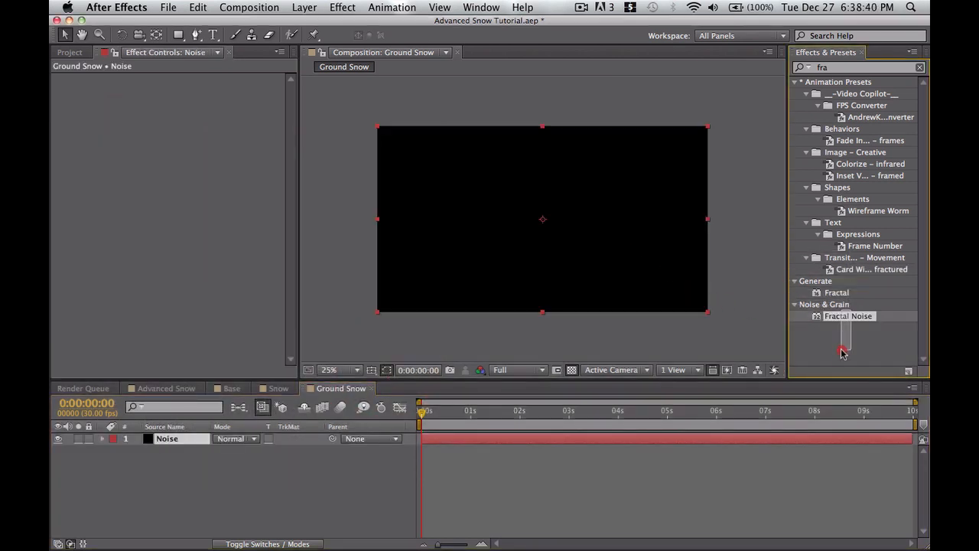
left_click_drag(846, 323, 551, 212)
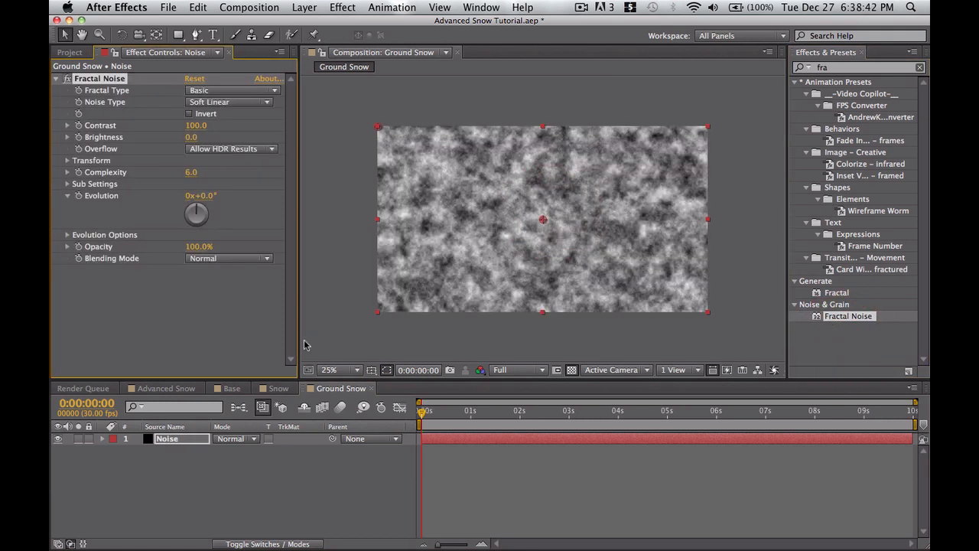
Step: Raise the Fractal Noise contrast to 157 and brightness to 35 on the Noise layer
left_click(191, 438)
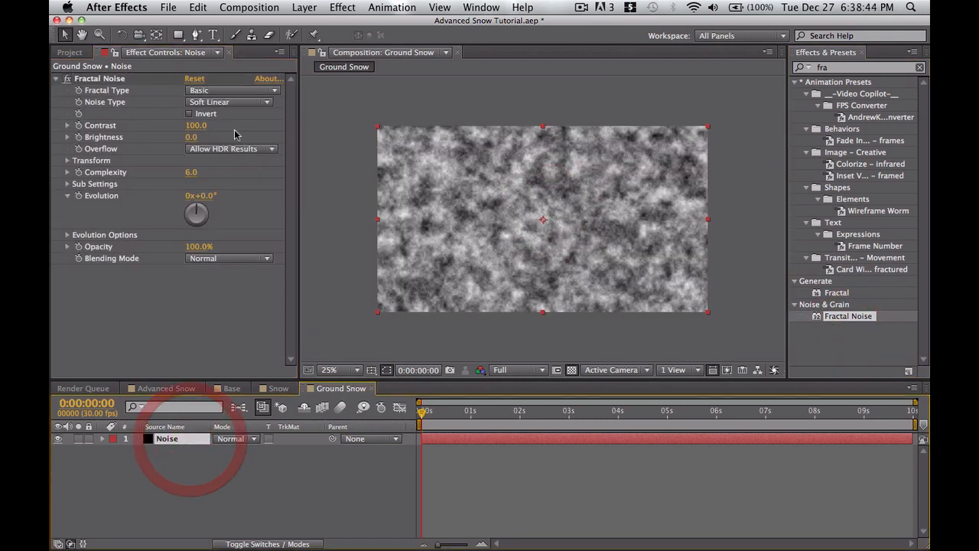
left_click_drag(191, 127, 212, 137)
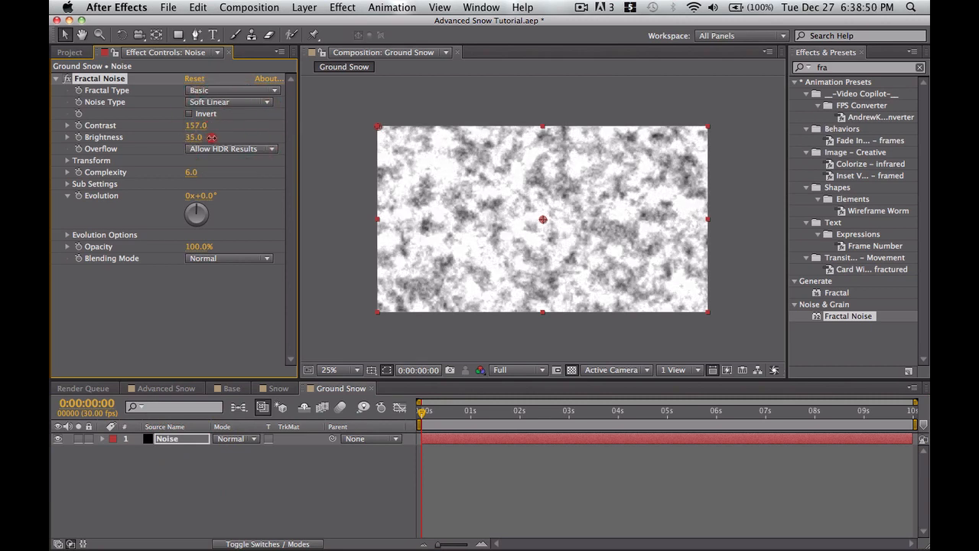
left_click(480, 502)
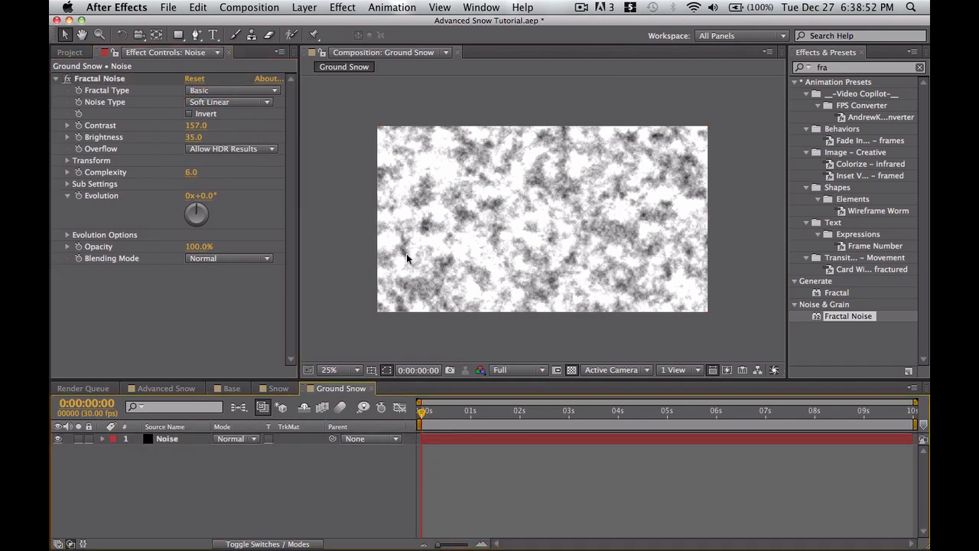
Step: Apply the Corner Pin distort effect to the Noise layer
left_click(427, 256)
right_click(176, 437)
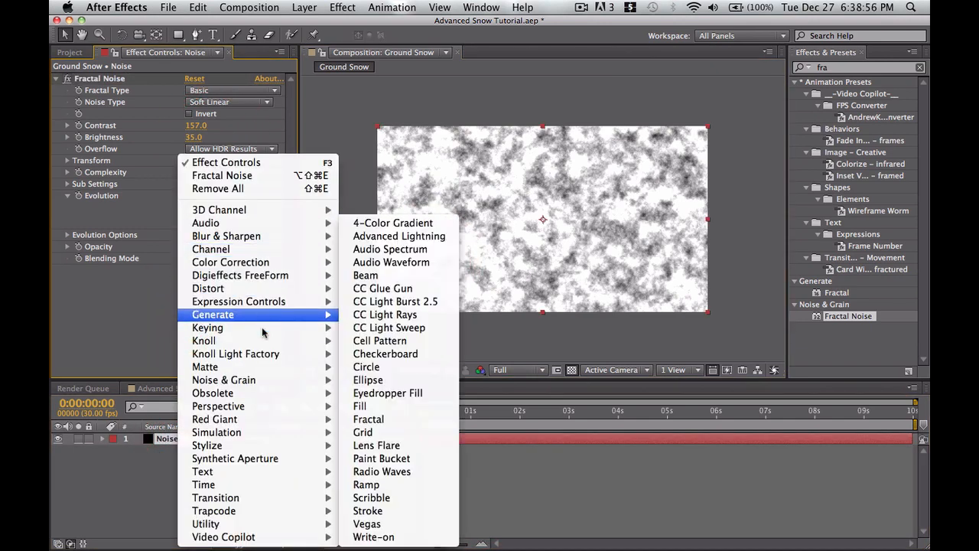
mouse_move(296, 292)
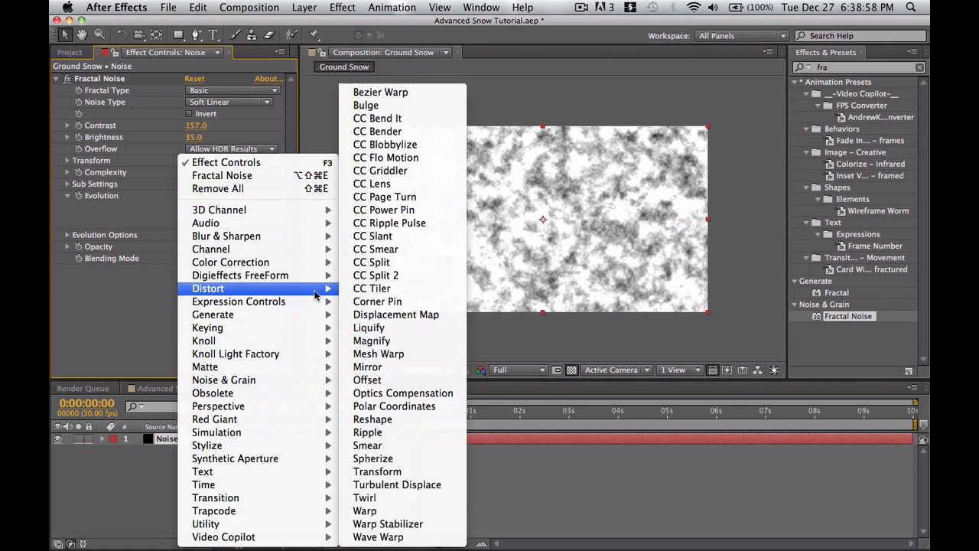
left_click(363, 303)
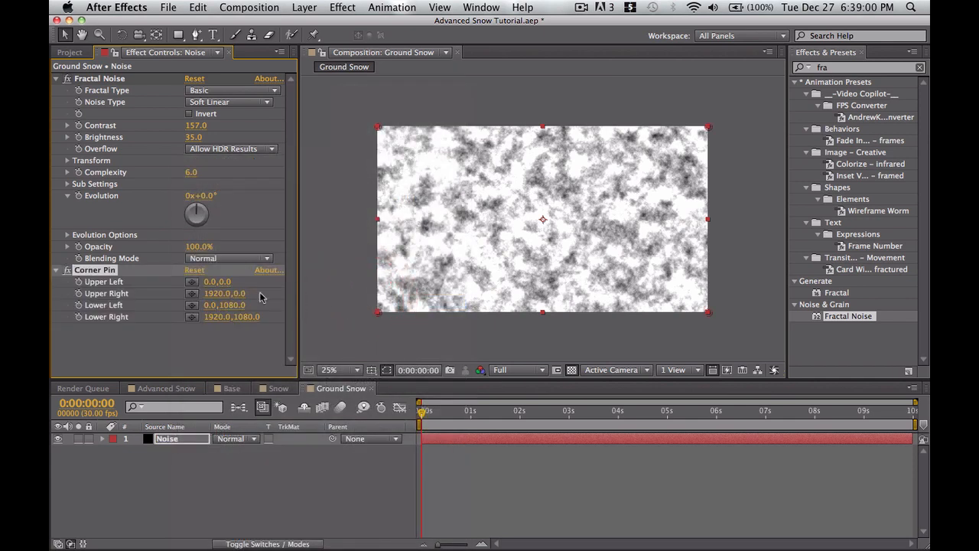
Step: Spread the noise's lower corner pins far outside the frame, lower left to about -6496, 3000 and lower right to about 9088, 3384
key("comma")
key("comma")
key("comma")
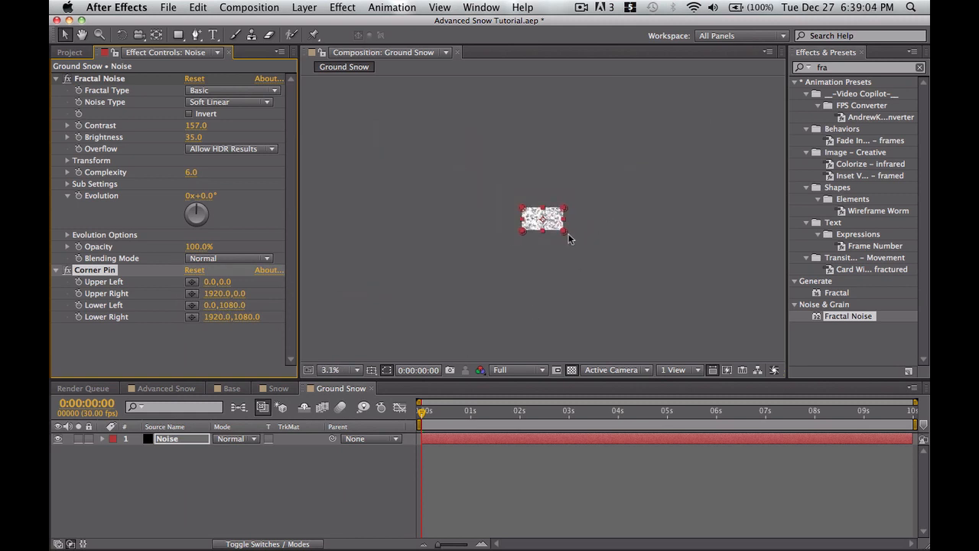
left_click_drag(564, 234, 716, 253)
left_click_drag(523, 233, 383, 272)
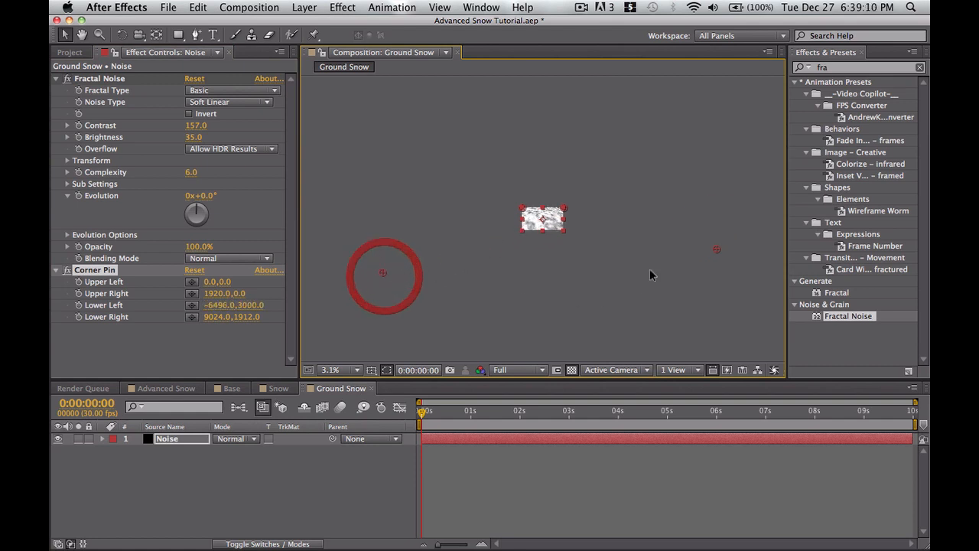
left_click_drag(717, 251, 719, 280)
key("period")
key("period")
key("period")
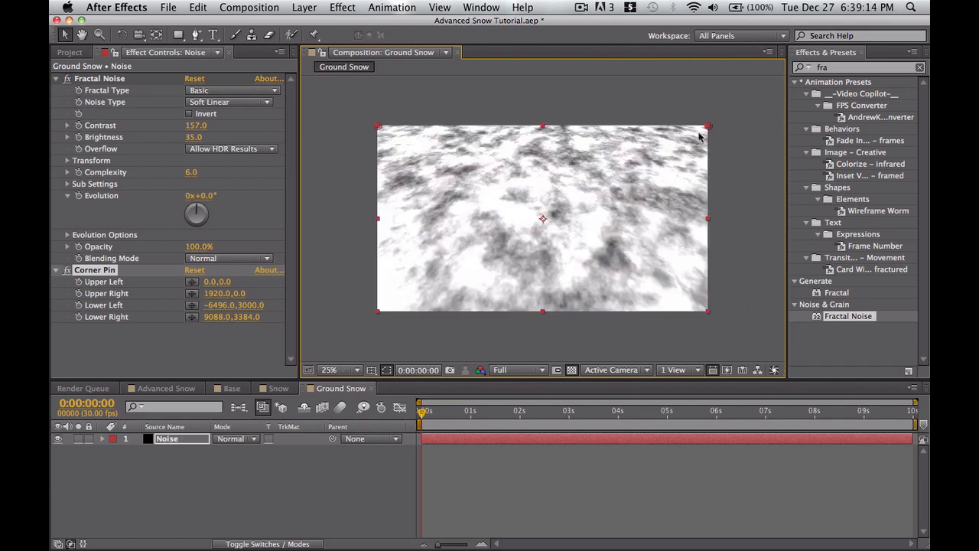
Step: Try to stretch the lower corner pins further out, lower right to about 18752, 7736 and lower left to about -11616, 7352
key("comma")
key("comma")
key("comma")
key("comma")
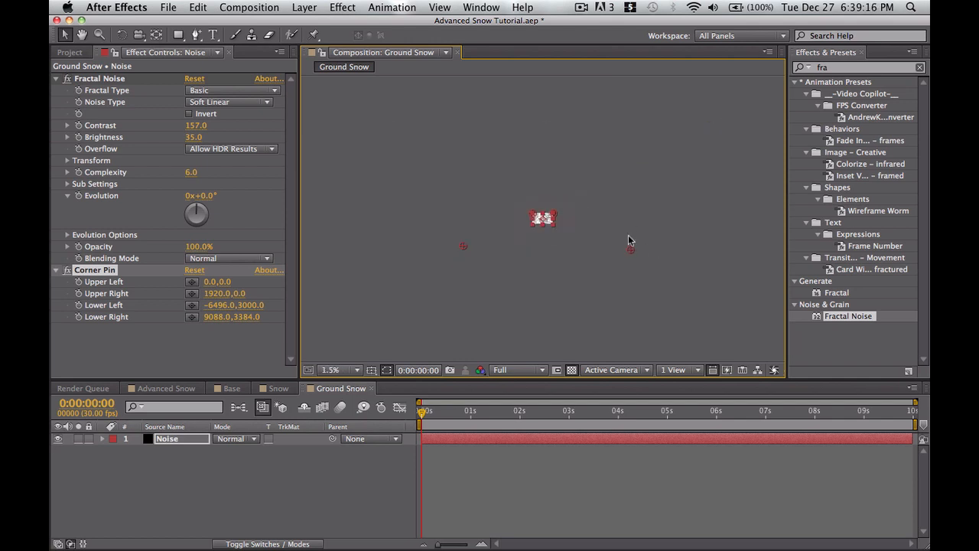
left_click_drag(629, 253, 734, 296)
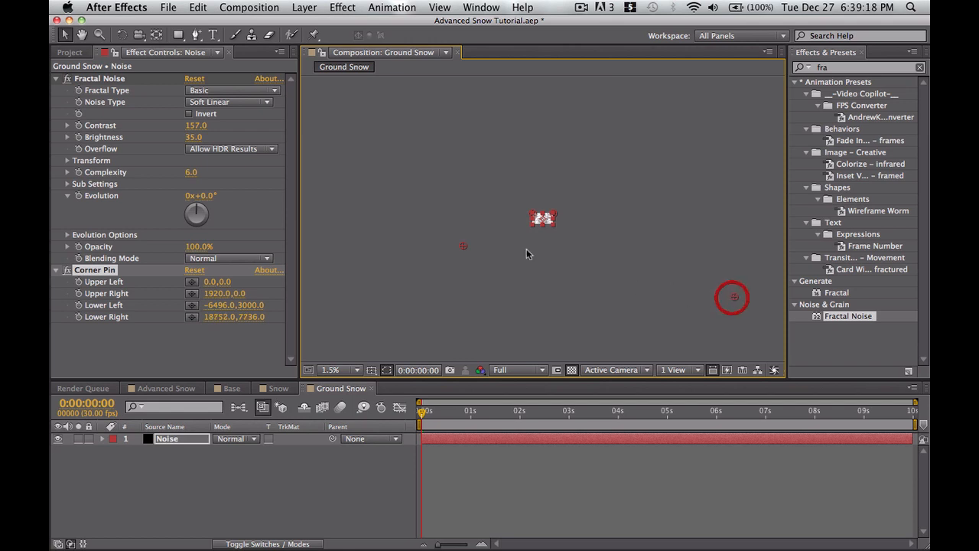
left_click_drag(463, 249, 379, 302)
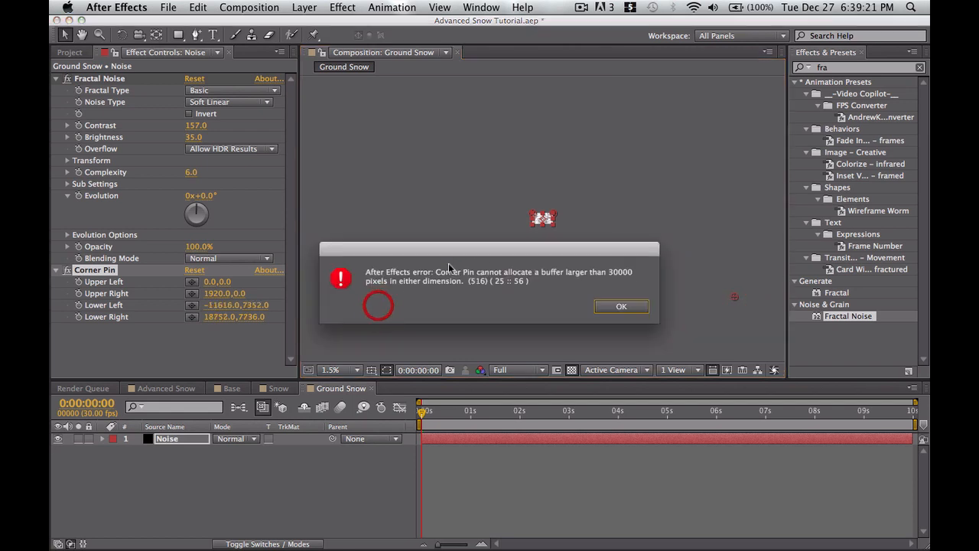
left_click(622, 306)
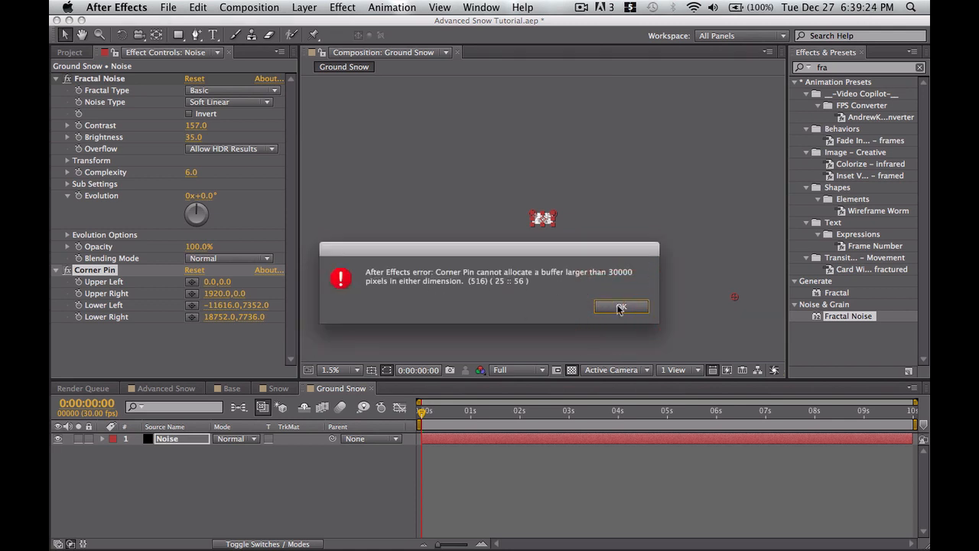
scroll(541, 220, "up", 4)
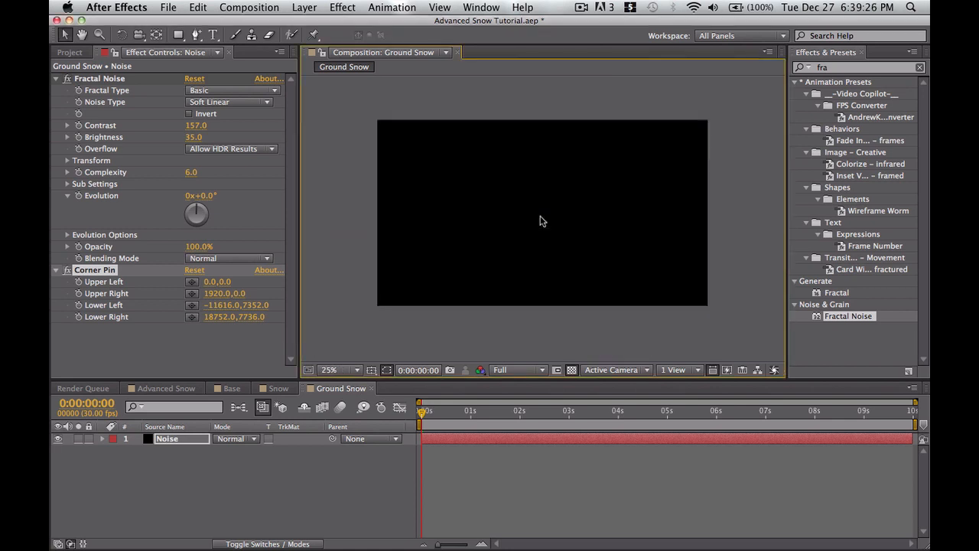
scroll(542, 220, "down", 4)
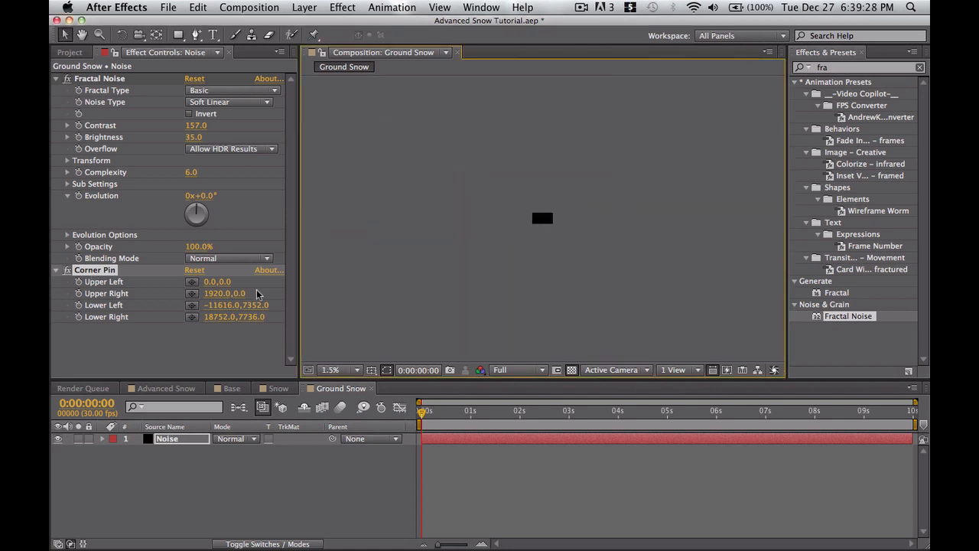
Step: Reposition the Corner Pin points, lower left at about -7040, 4224 and lower right at about 8704, 4672
left_click(191, 307)
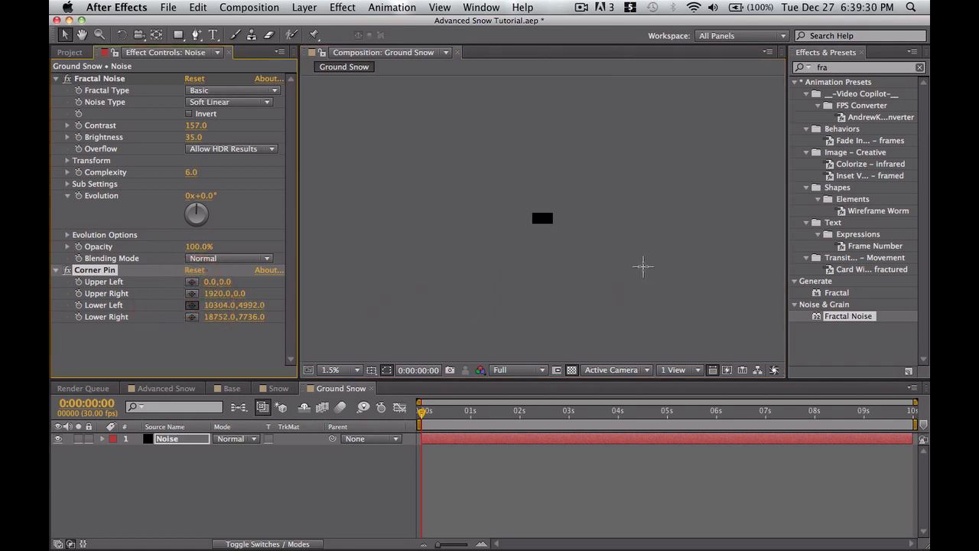
left_click(642, 263)
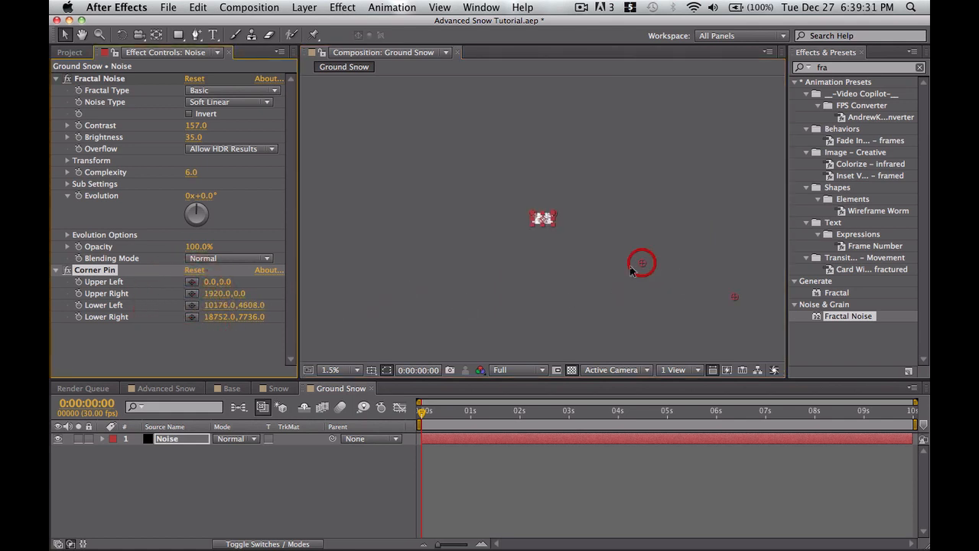
left_click(191, 307)
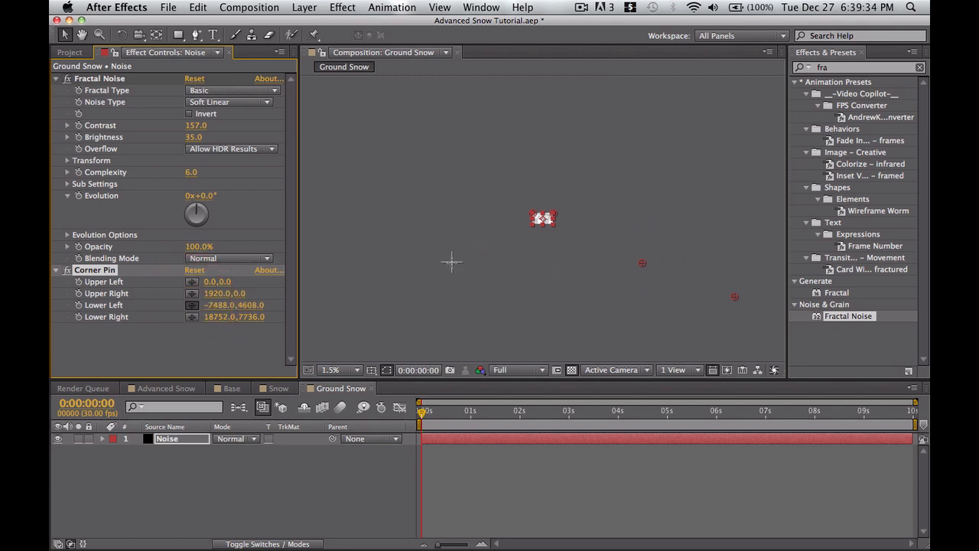
left_click(457, 259)
left_click(191, 316)
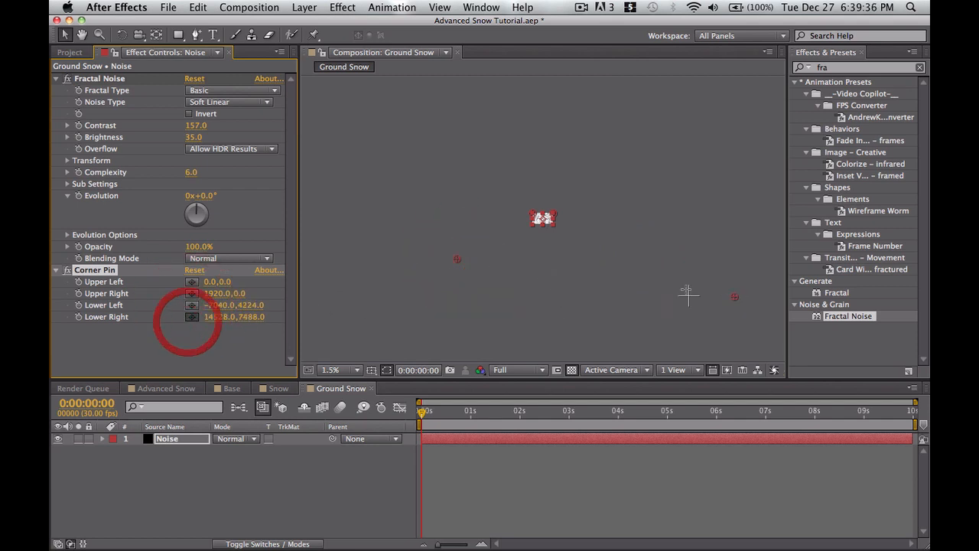
left_click(625, 263)
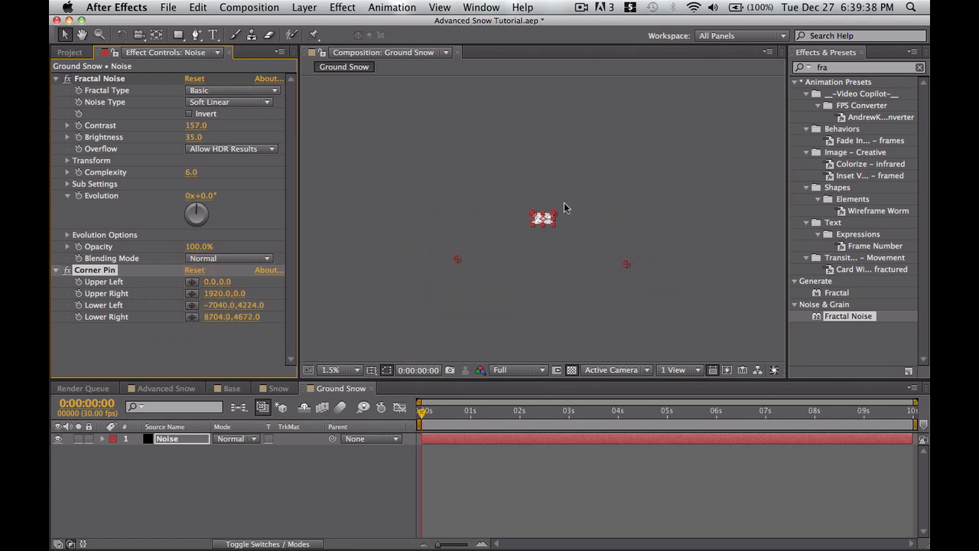
left_click(337, 369)
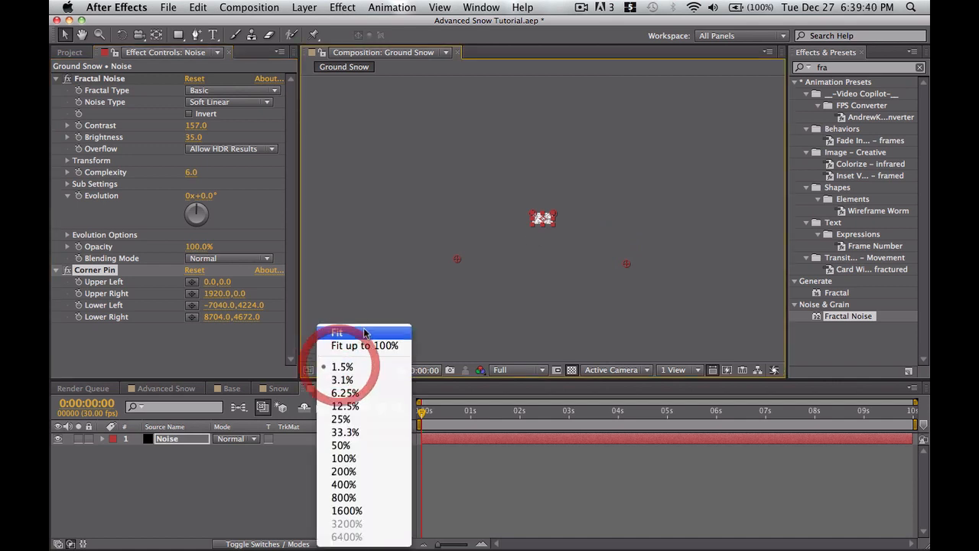
left_click(344, 433)
key("comma")
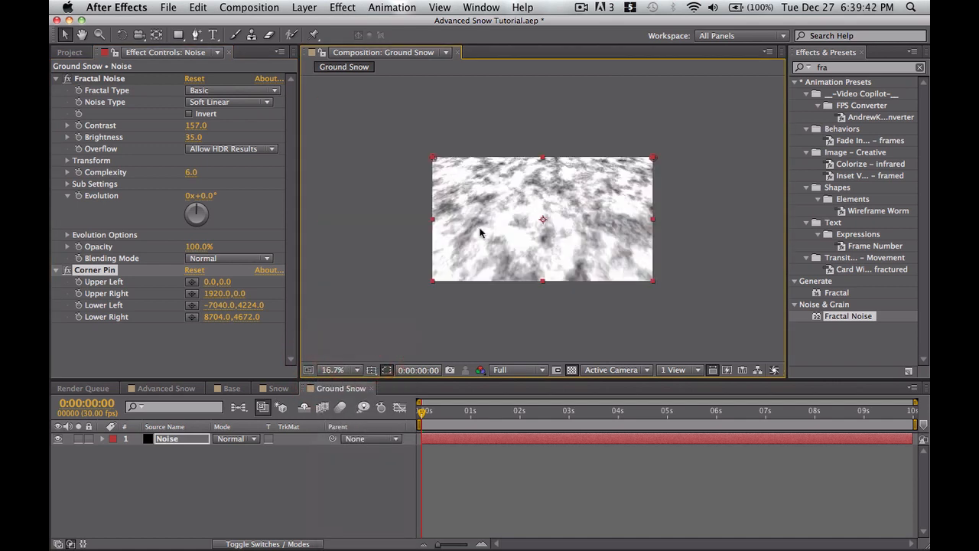
Step: Nudge the upper right pin to about 1926, 24 and raise the lower pins to about 9184, 2656 (right) and -6944, 2400 (left)
left_click(654, 161)
scroll(550, 258, "down", 5)
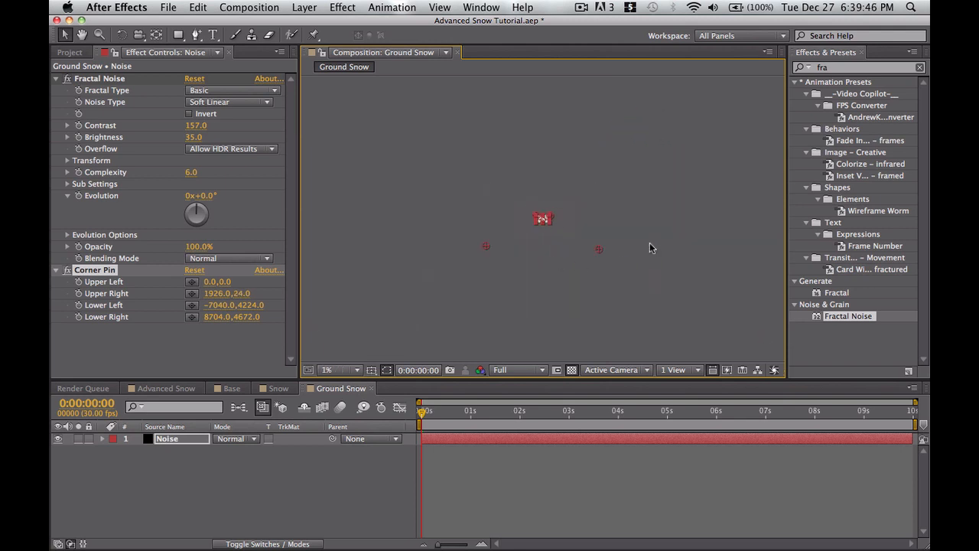
left_click_drag(602, 250, 604, 235)
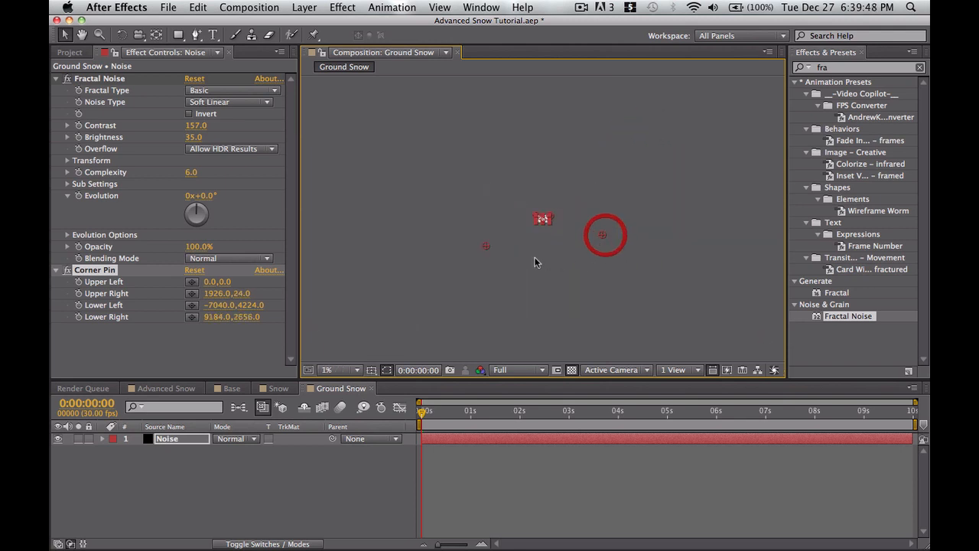
left_click_drag(487, 250, 485, 229)
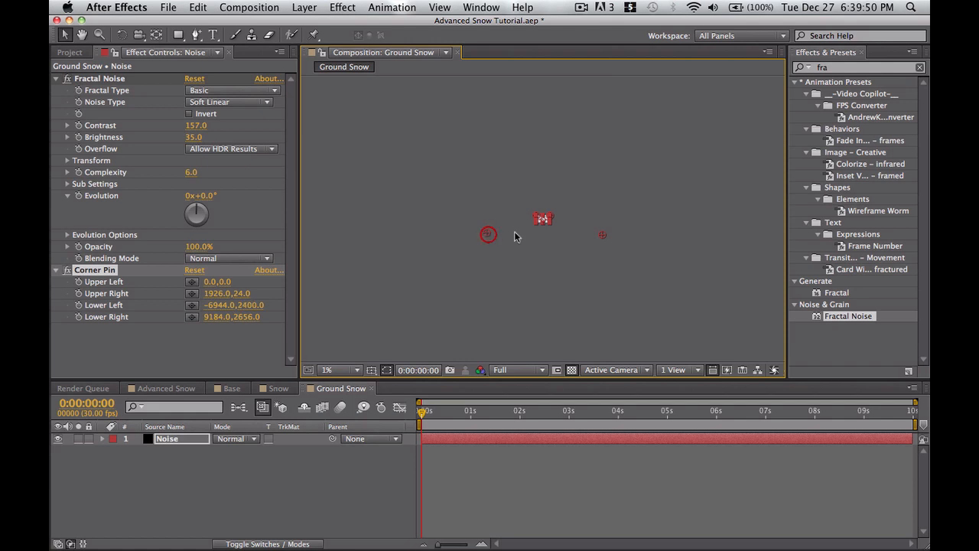
Step: Lower the noise's upper corner pins, upper right to about 1926, 102 and upper left to about -48, 108
scroll(542, 216, "up", 5)
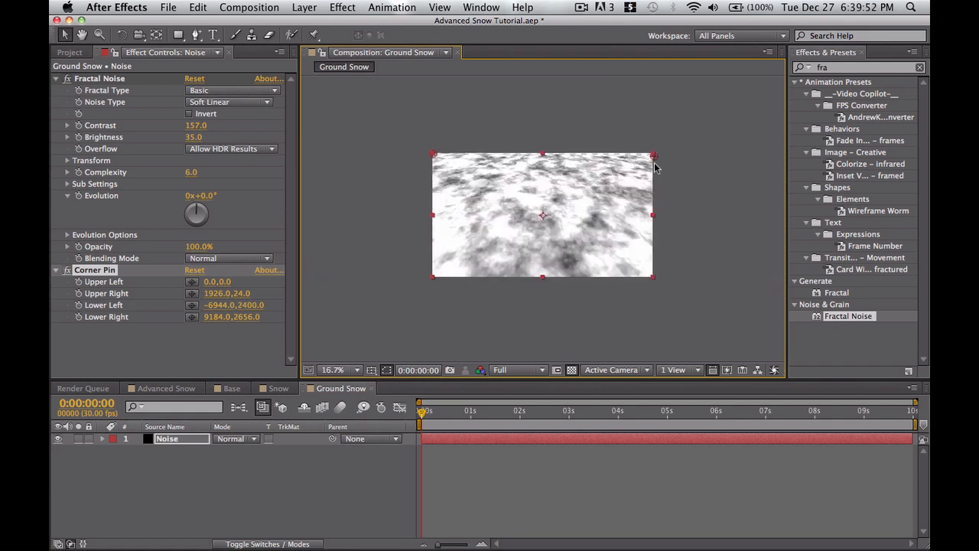
left_click_drag(656, 158, 656, 168)
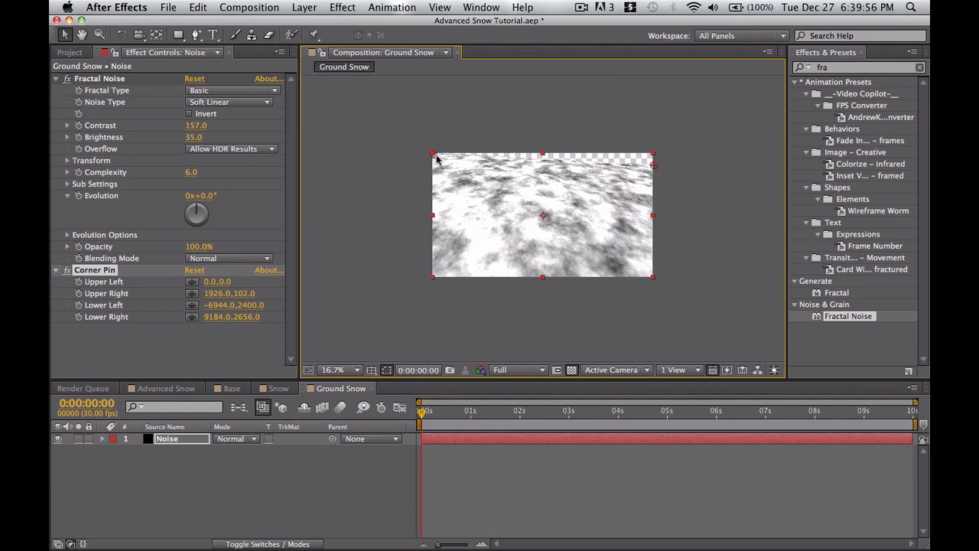
left_click_drag(435, 157, 431, 168)
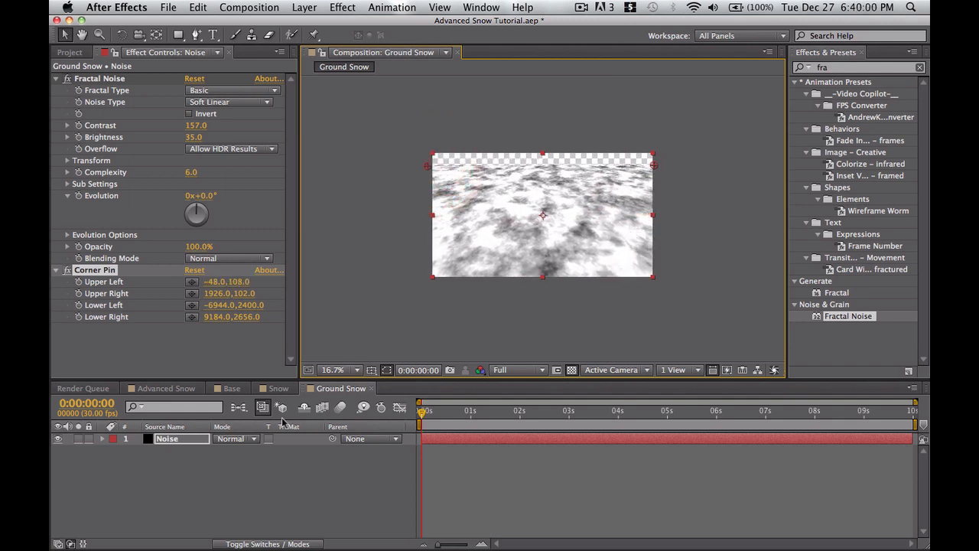
Step: Delete the Snow layer from the Base composition
left_click(243, 390)
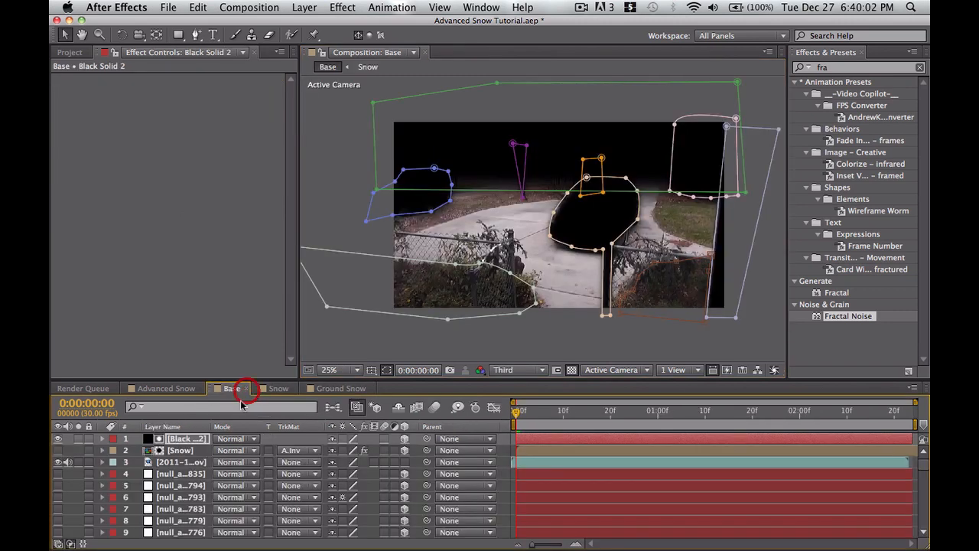
left_click(180, 451)
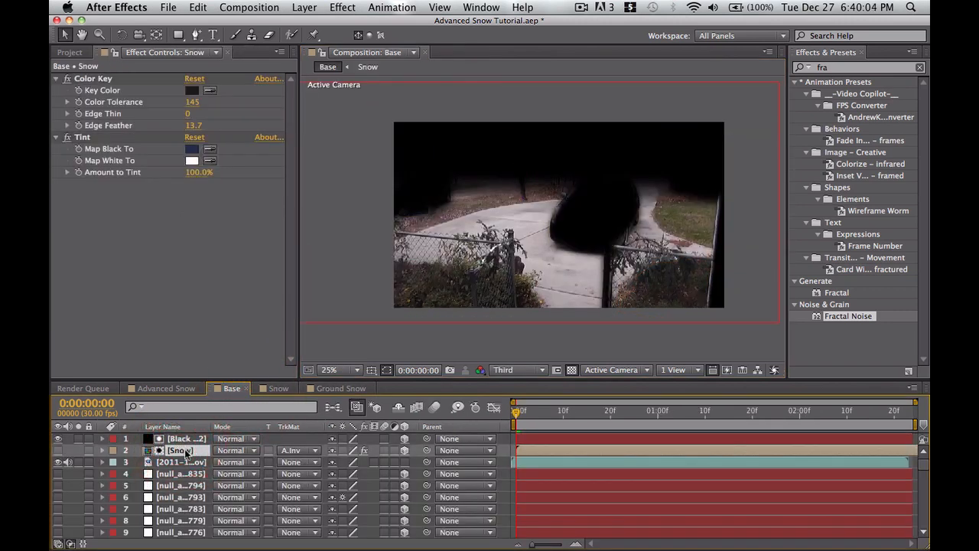
key("Delete")
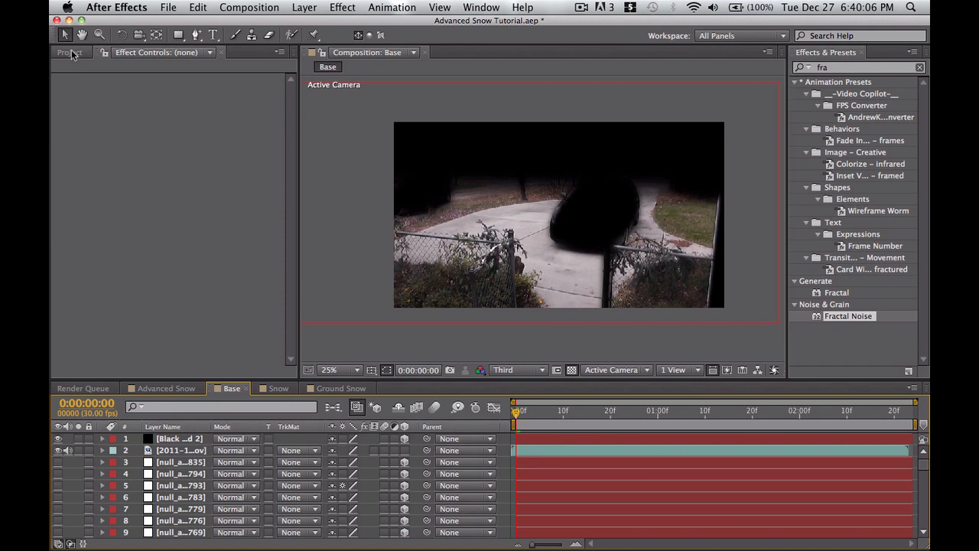
Step: Add the Ground Snow composition to Base directly beneath Black Solid 2 and set its track matte to Alpha Inverted Matte
left_click(69, 52)
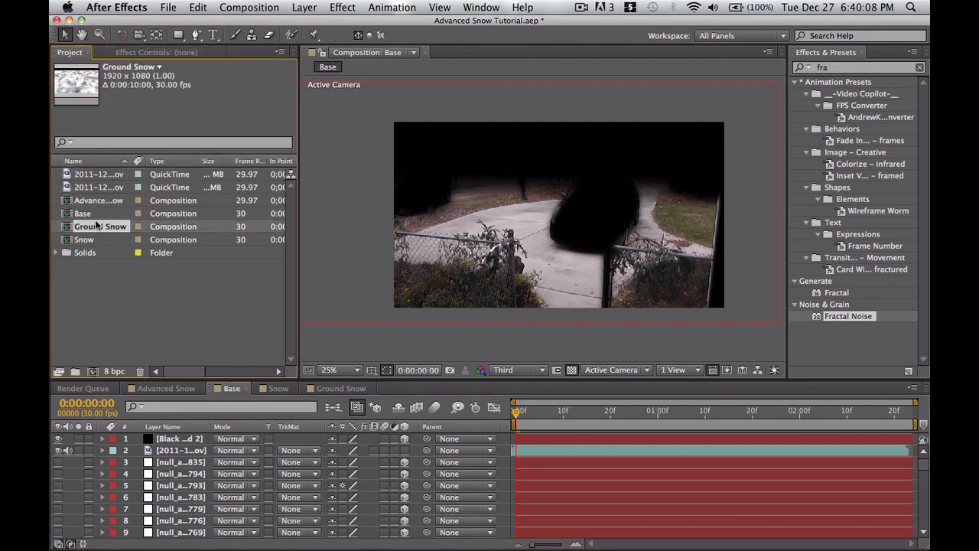
left_click_drag(90, 227, 179, 444)
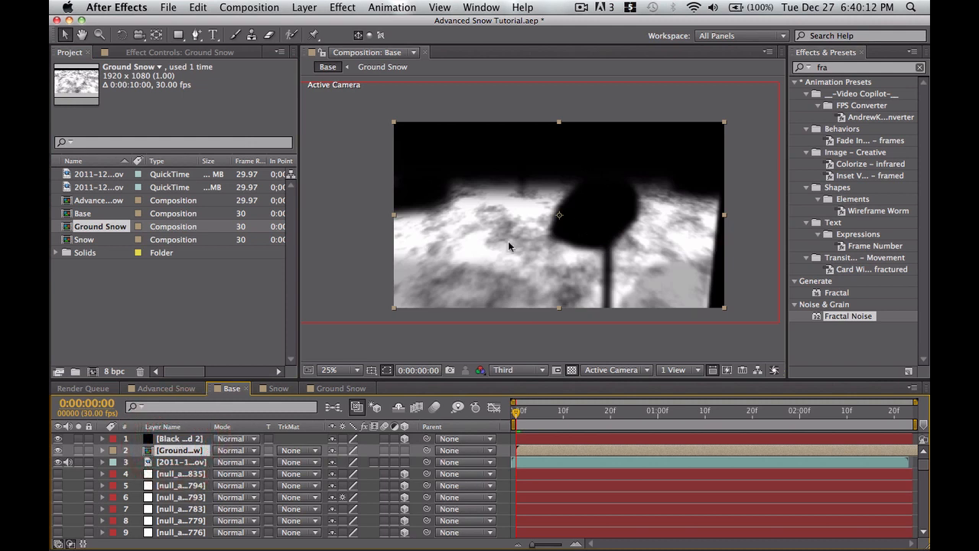
left_click(303, 448)
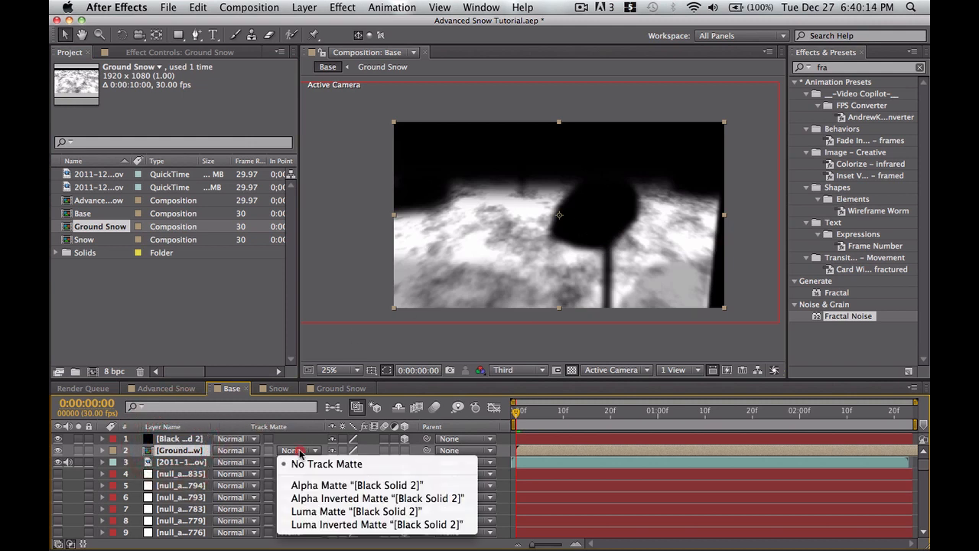
left_click(336, 498)
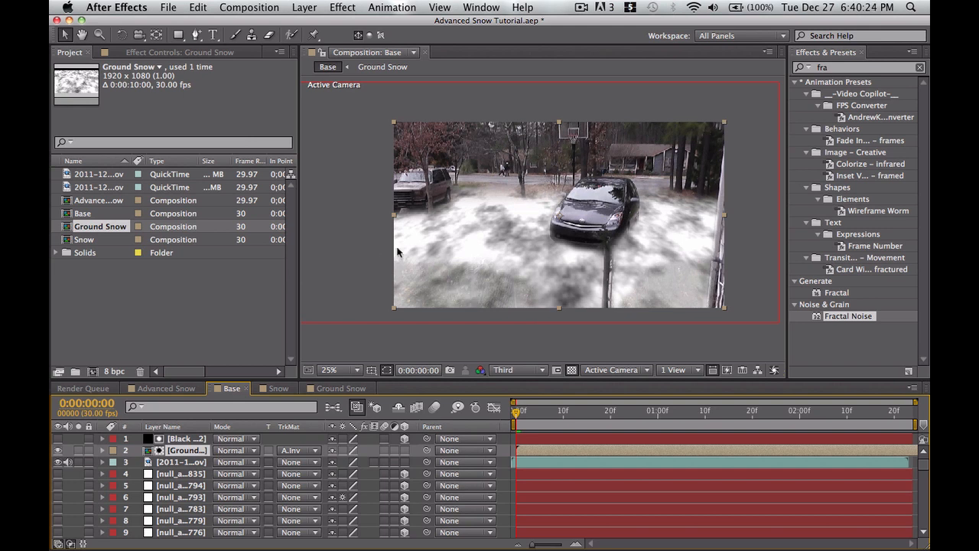
Step: Apply the Color Key effect to the Ground Snow layer and set its key color to black
left_click(192, 52)
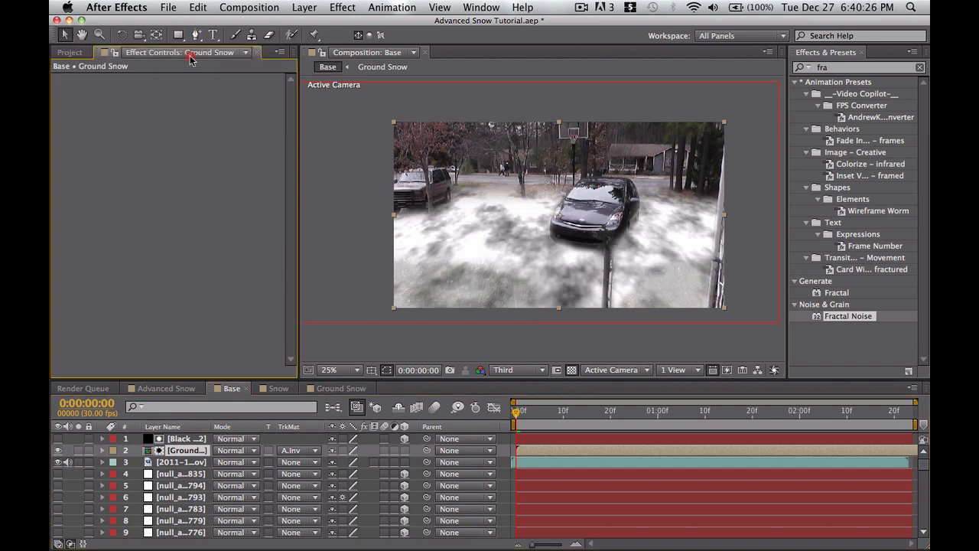
right_click(130, 160)
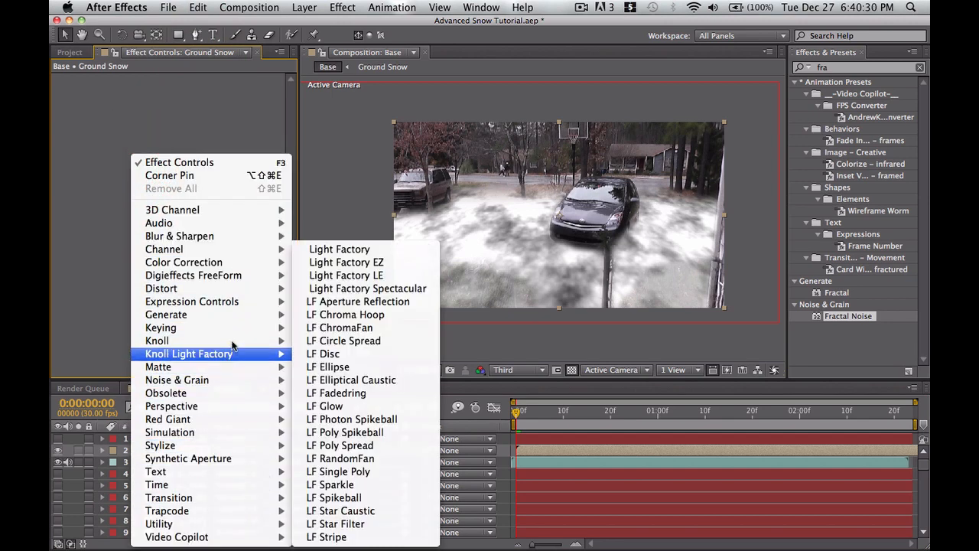
mouse_move(241, 329)
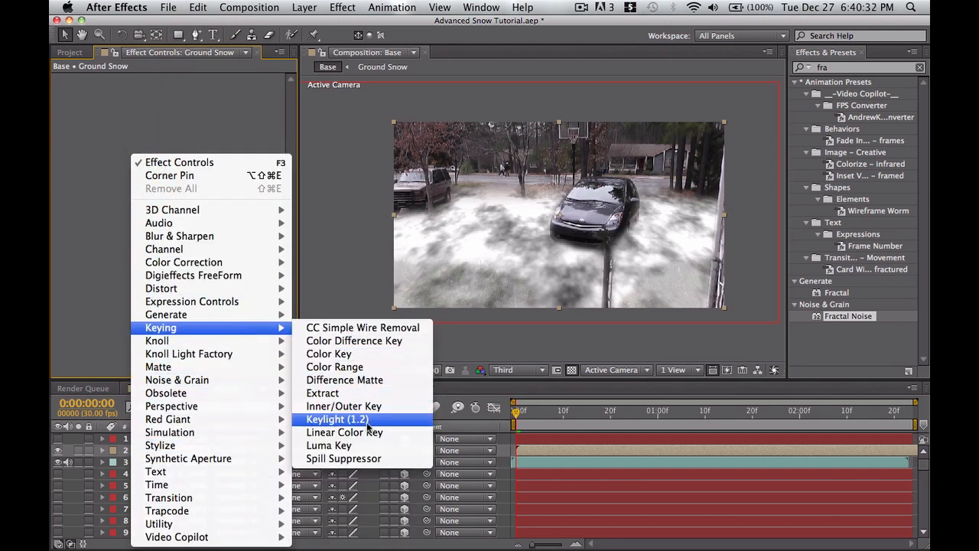
left_click(364, 354)
left_click(209, 90)
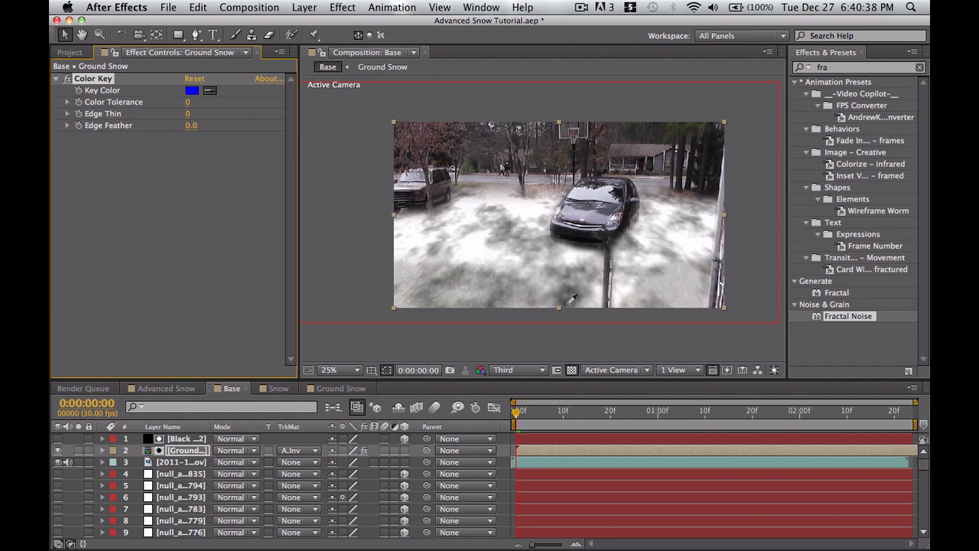
left_click(197, 89)
left_click(194, 91)
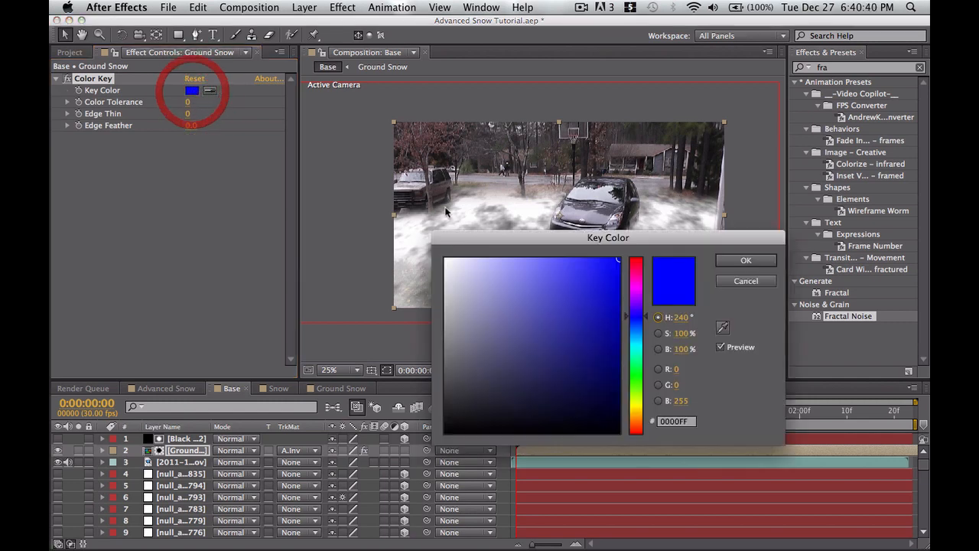
left_click_drag(523, 385, 434, 475)
left_click(746, 260)
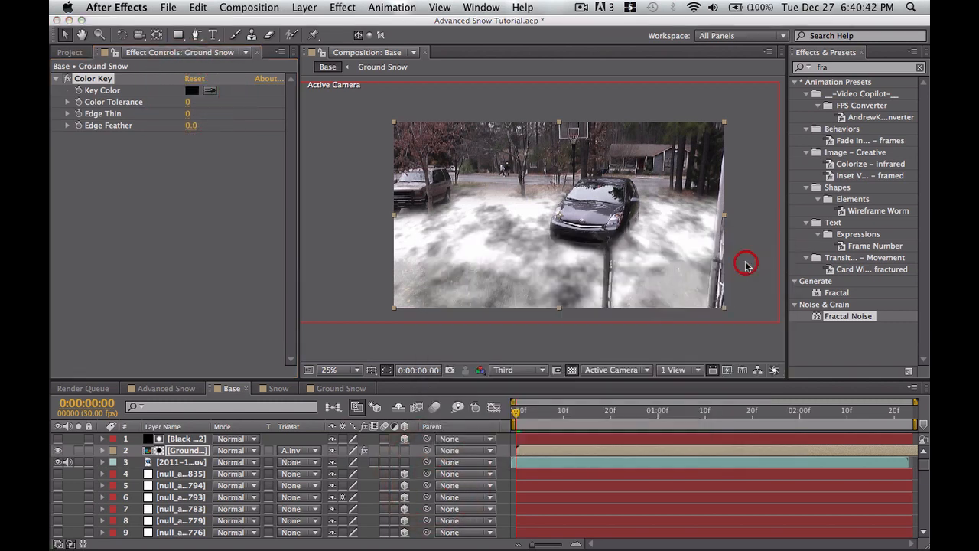
Step: Set the Color Key's color tolerance to 255 and its edge feather to about 11.7
left_click_drag(186, 104, 391, 120)
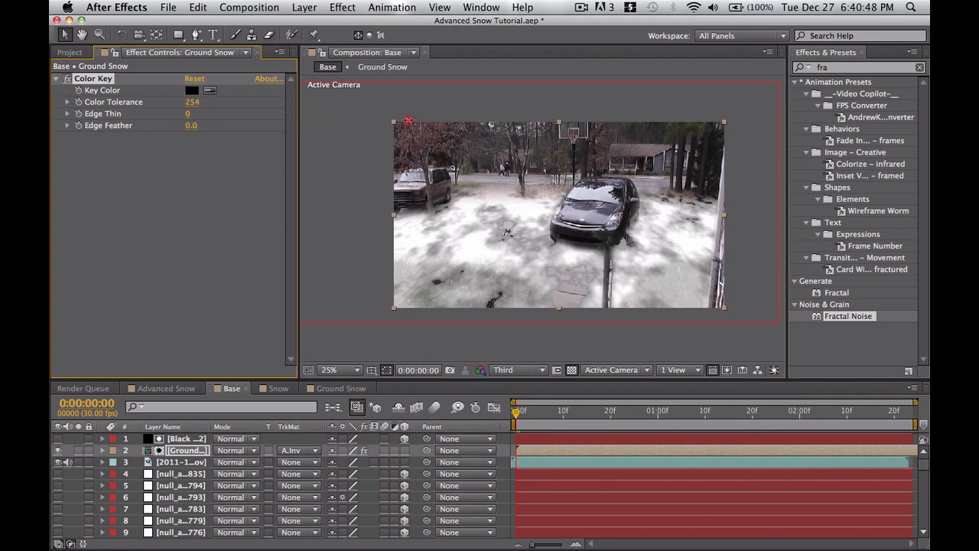
left_click(192, 104)
left_click(193, 124)
left_click_drag(260, 131, 278, 132)
left_click(160, 192)
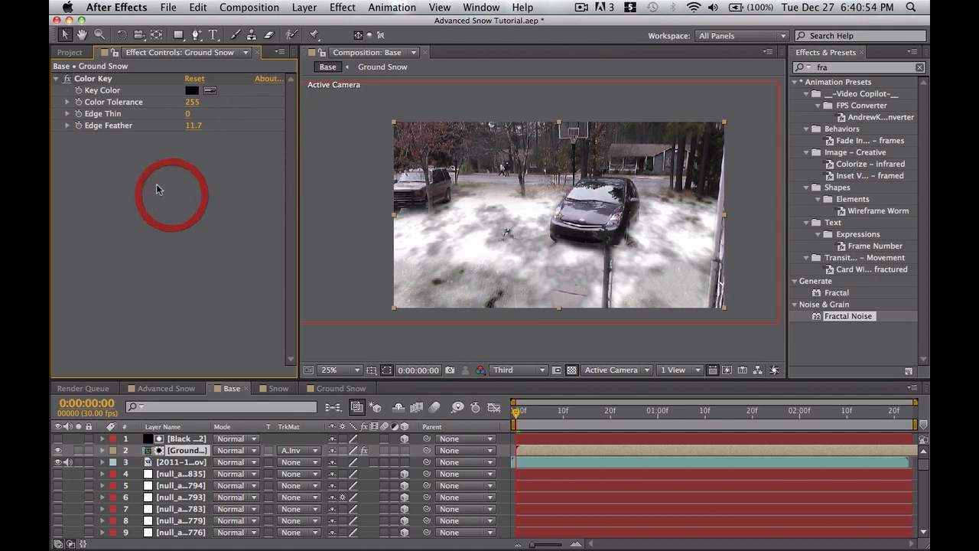
Step: Apply the Tint effect to the Ground Snow layer, with Map White To set to white
right_click(145, 214)
mouse_move(241, 264)
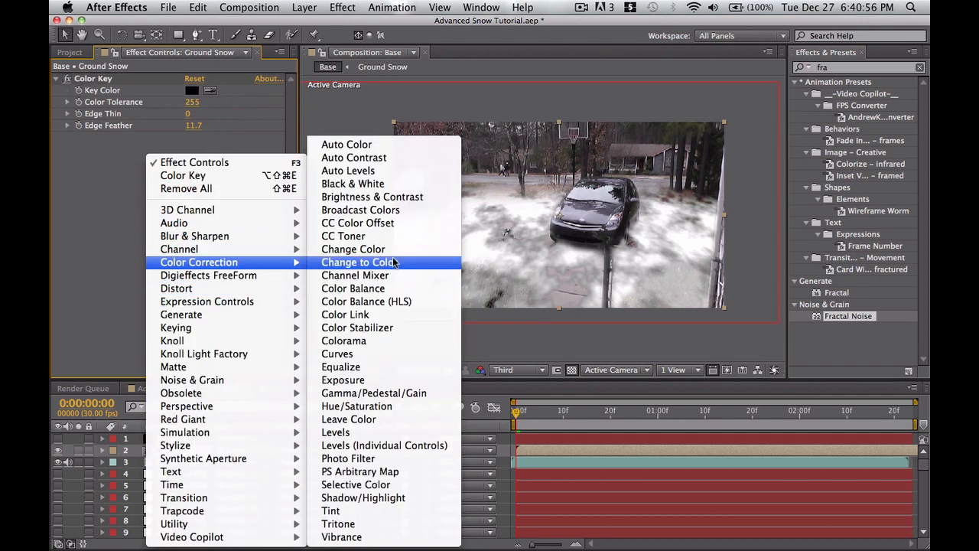
left_click(398, 510)
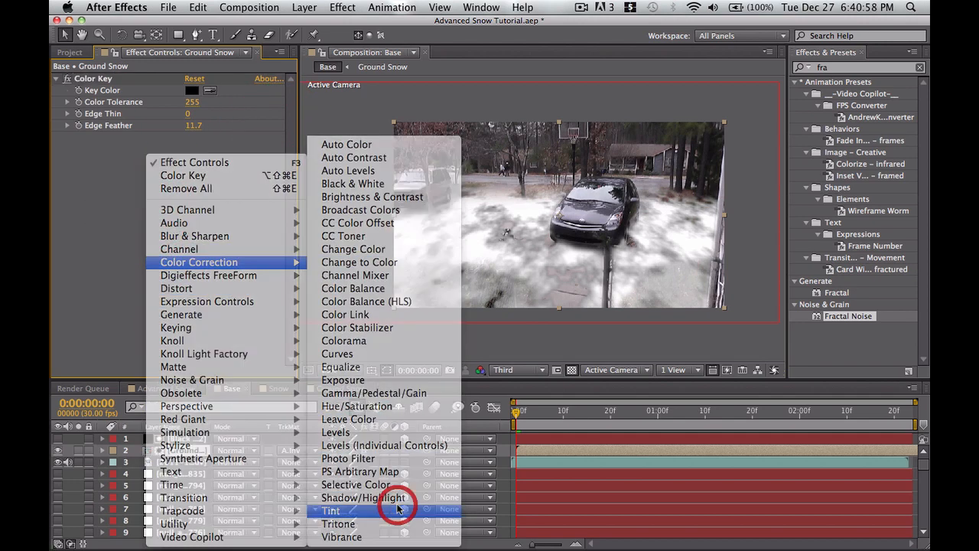
left_click(191, 161)
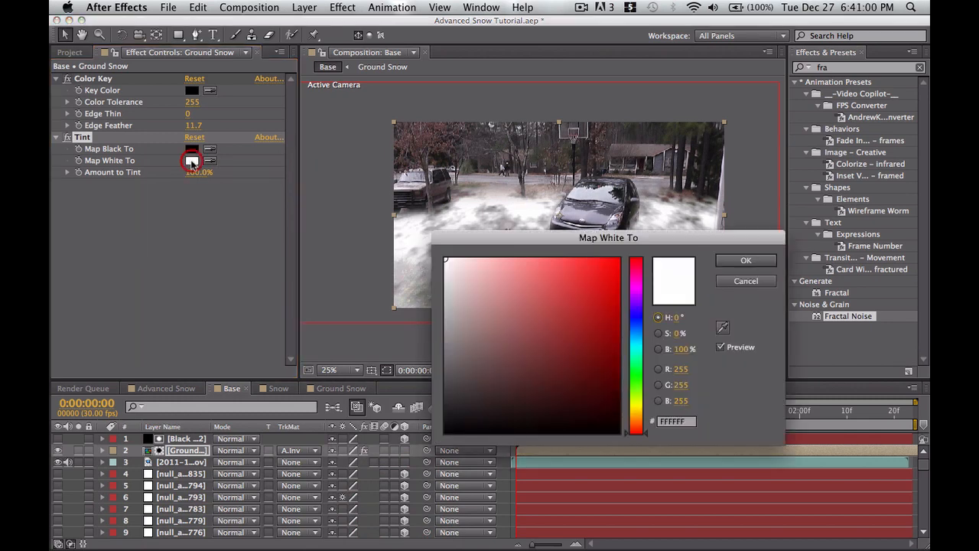
left_click(193, 211)
left_click(746, 260)
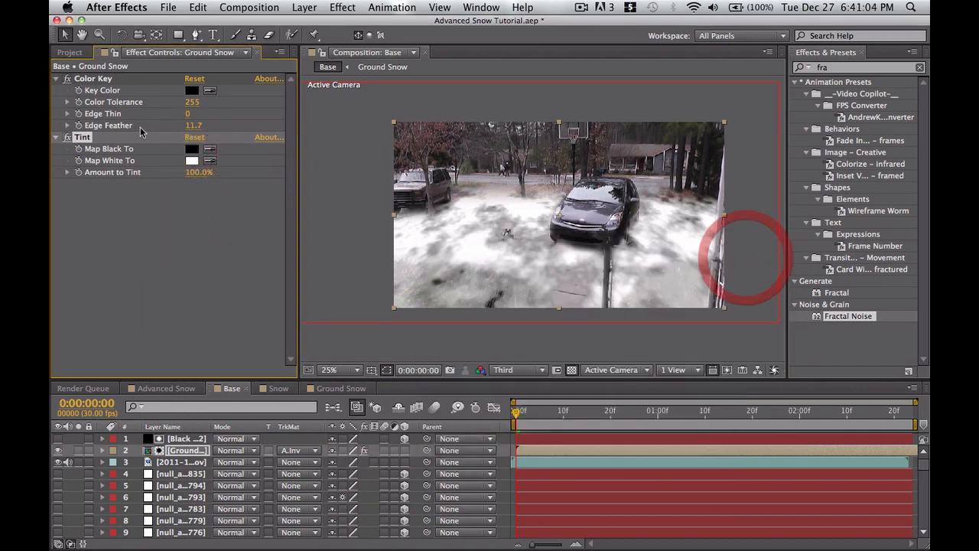
Step: Set the Tint's Map Black To color to a dark blue, about 273769
left_click(191, 149)
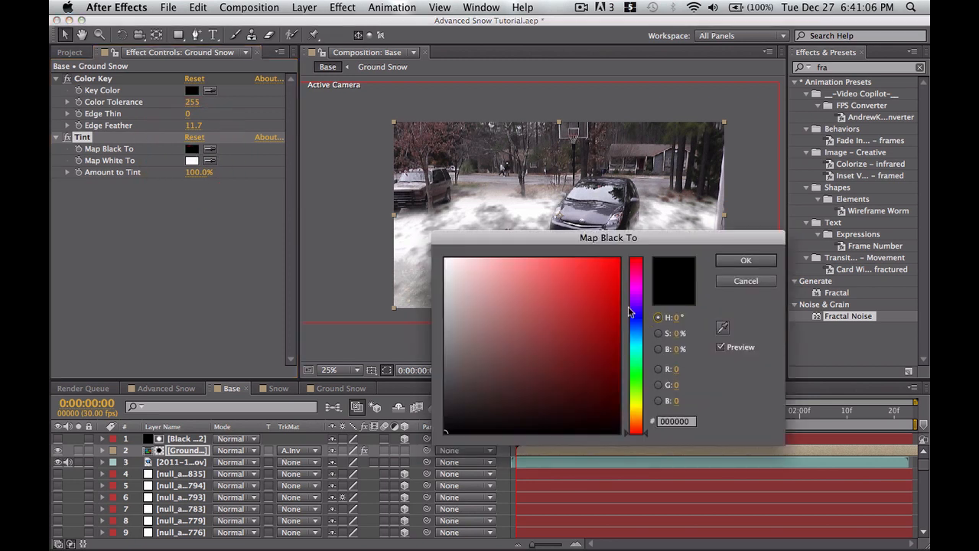
left_click_drag(632, 312, 641, 322)
left_click_drag(573, 273, 554, 328)
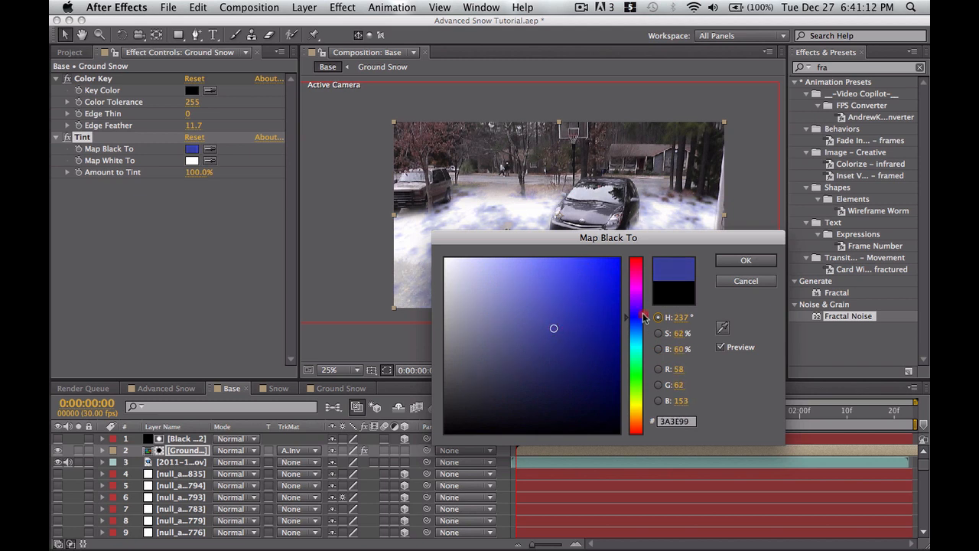
left_click(642, 312)
left_click_drag(642, 310, 643, 316)
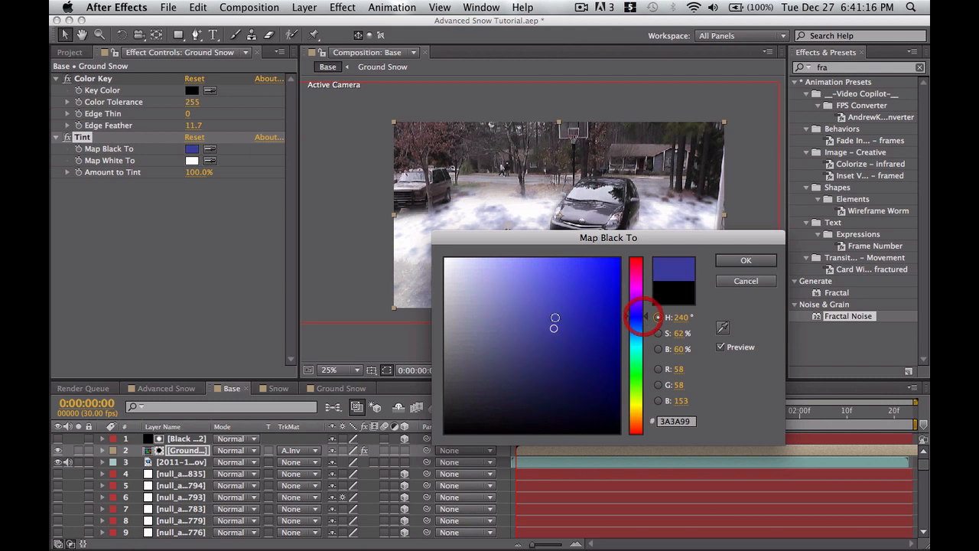
mouse_move(542, 333)
left_mouse_down()
mouse_move(536, 352)
mouse_move(554, 371)
mouse_move(557, 353)
mouse_move(551, 372)
mouse_move(555, 361)
left_mouse_up()
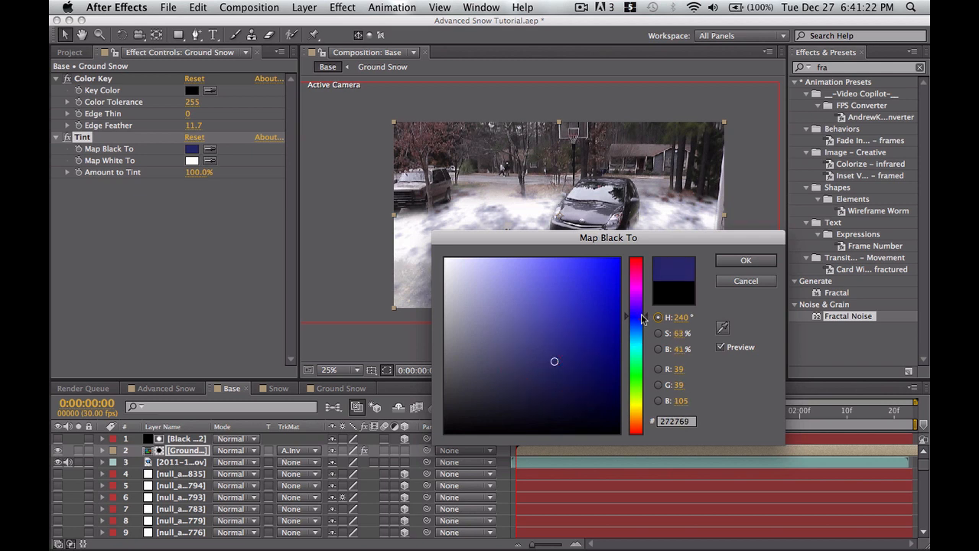
left_click_drag(641, 317, 641, 322)
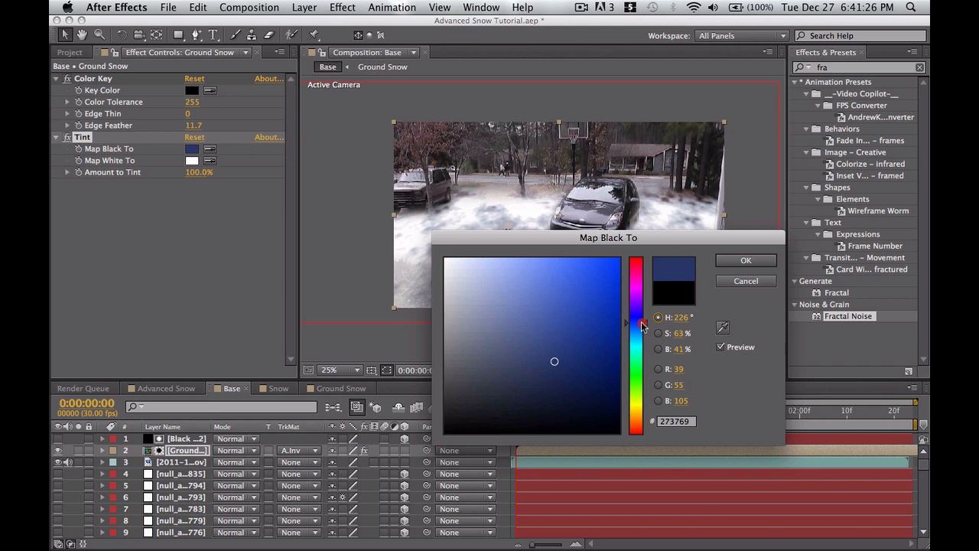
left_click(746, 260)
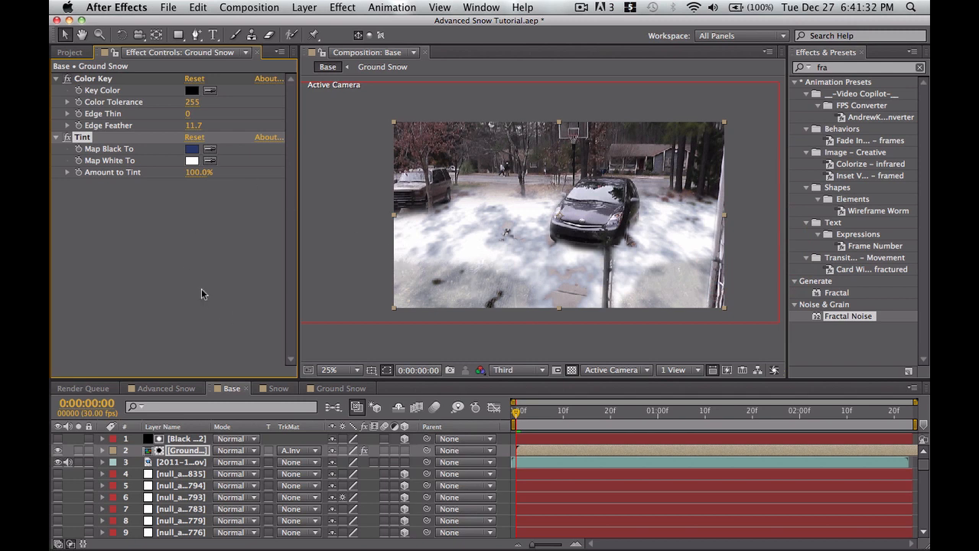
left_click(180, 267)
Step: Raise the Ground Snow Color Key's edge feather to about 14.4
left_click(188, 450)
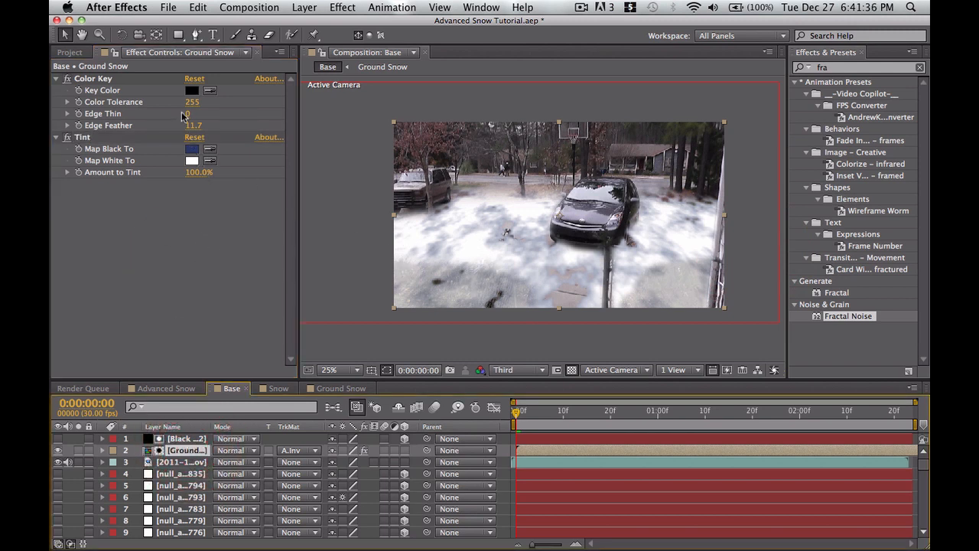
left_click_drag(194, 130, 208, 123)
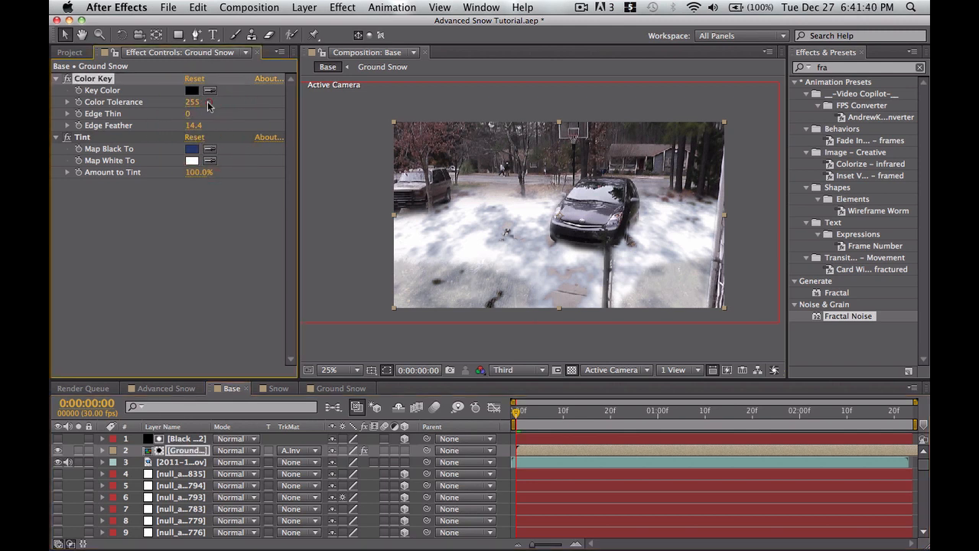
left_click_drag(188, 114, 189, 116)
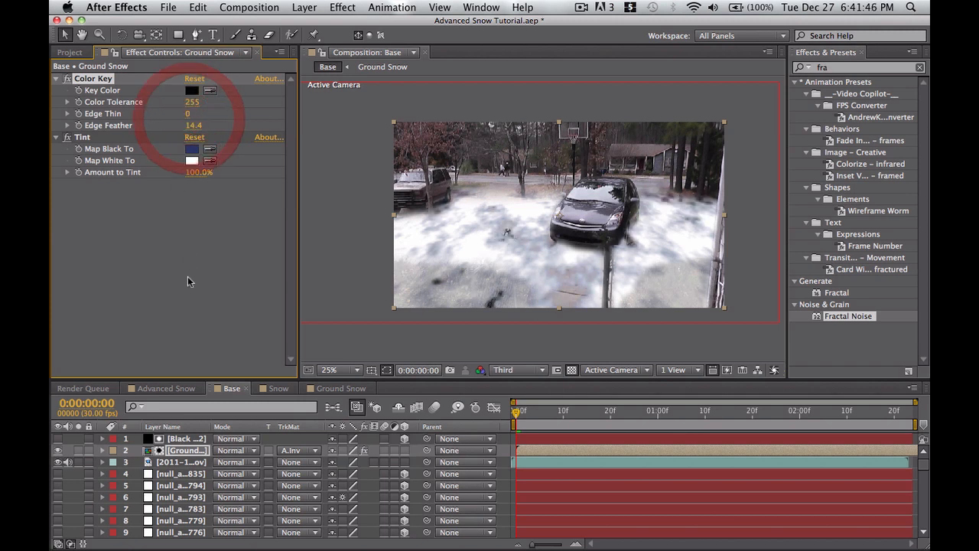
left_click(128, 262)
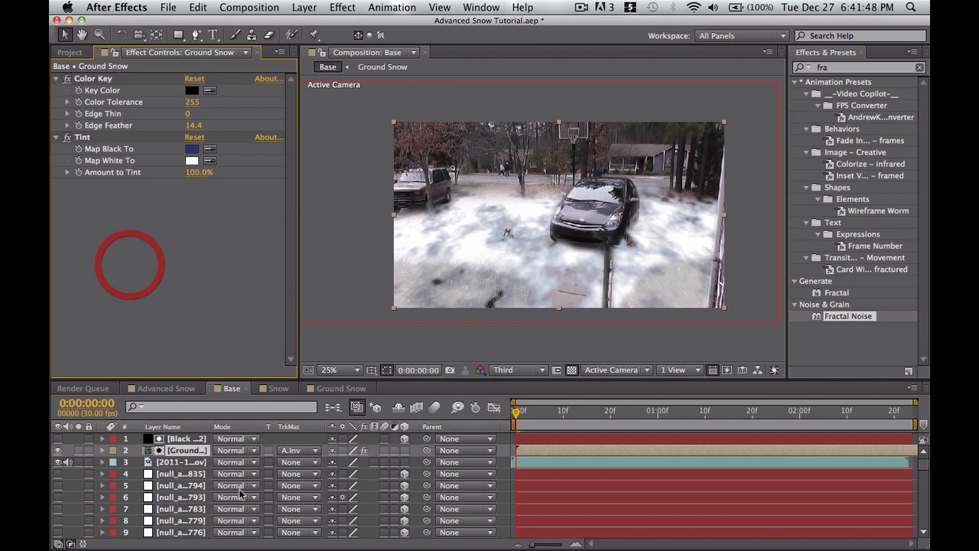
left_click(180, 439)
left_click(190, 264)
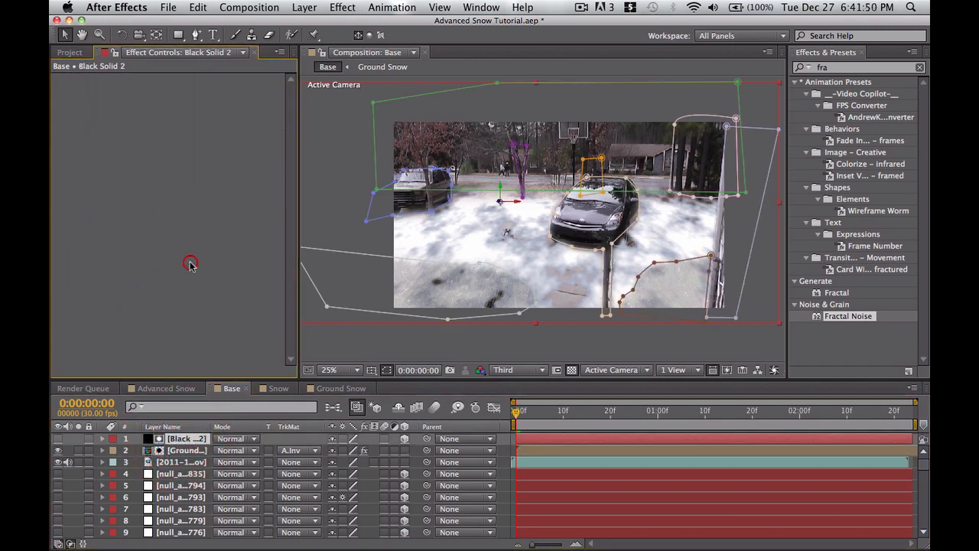
double_click(182, 451)
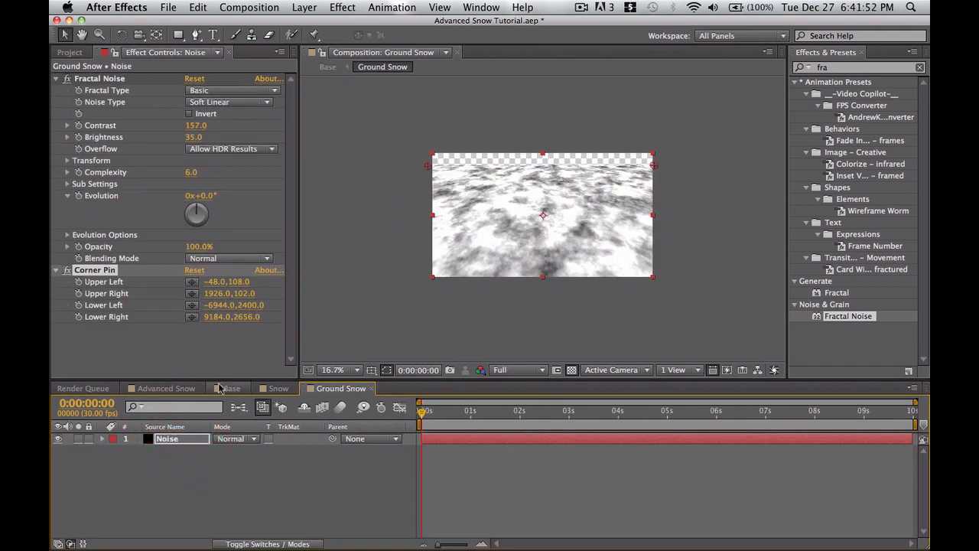
left_click(181, 390)
left_click(222, 389)
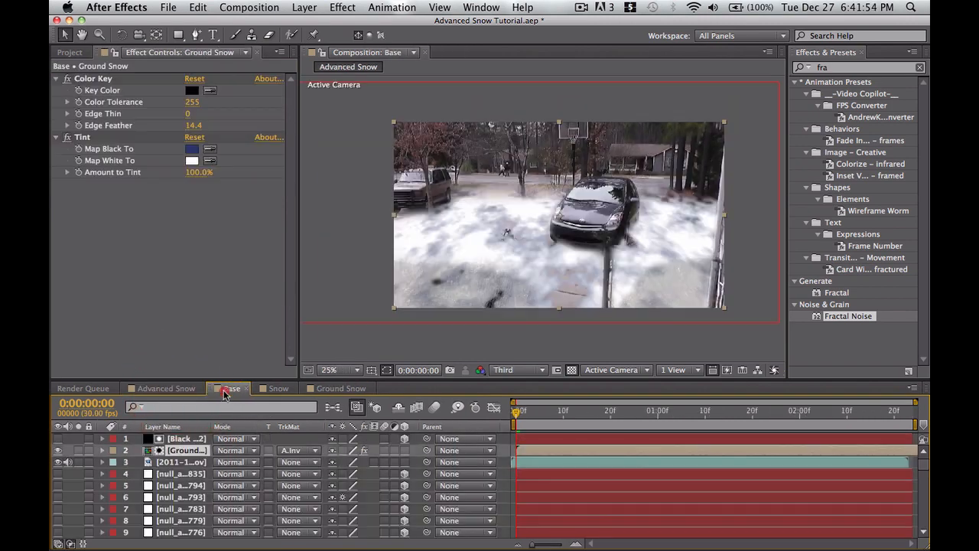
Step: Create a new 1920 x 1080 black solid at the top of the Base composition
left_click(304, 7)
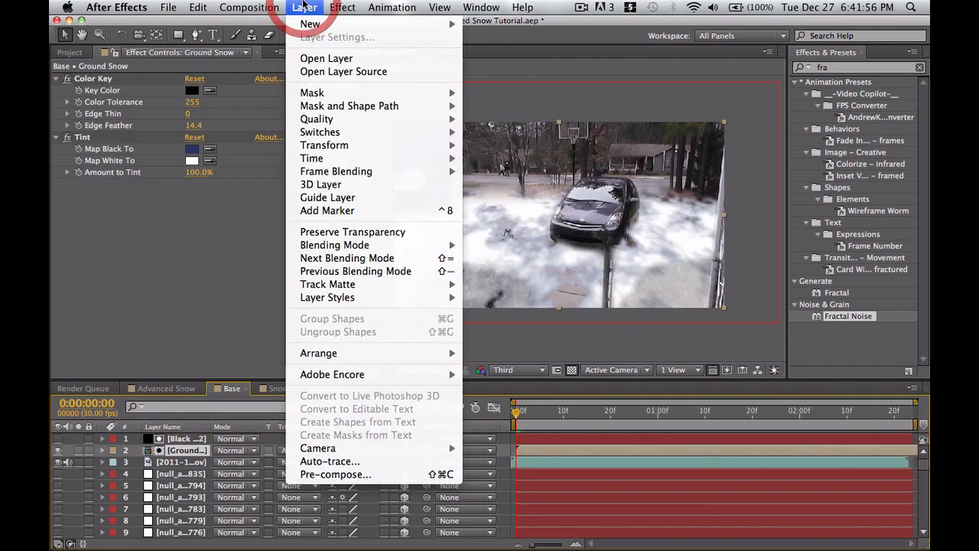
mouse_move(319, 26)
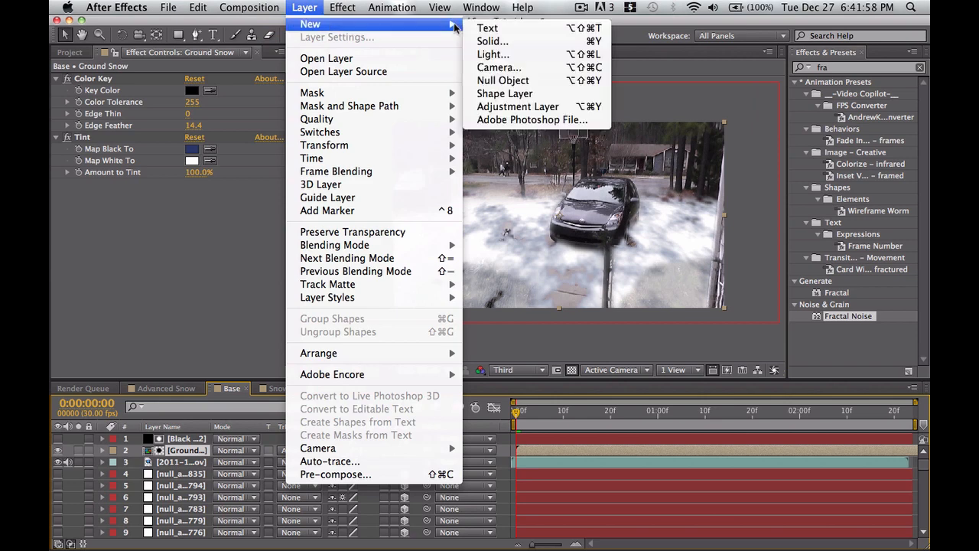
left_click(505, 42)
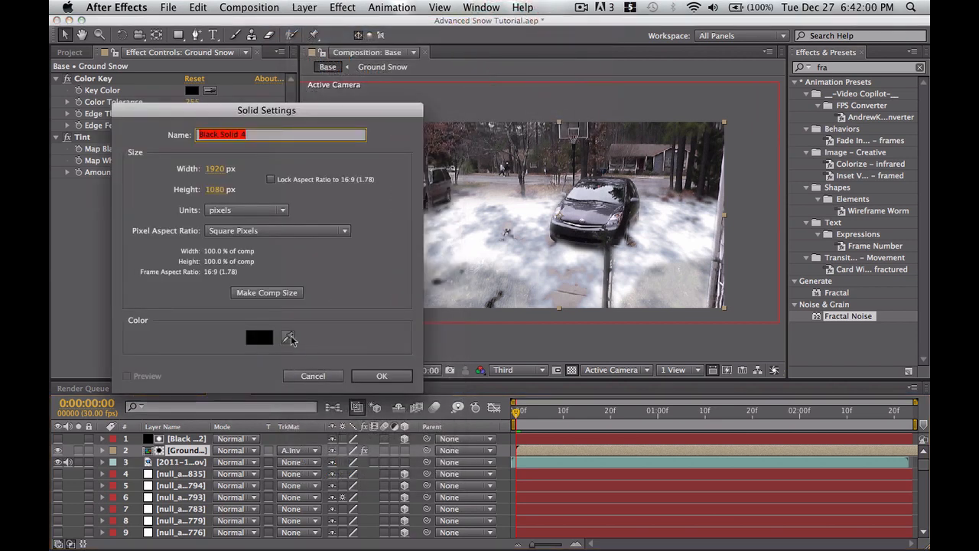
left_click(378, 377)
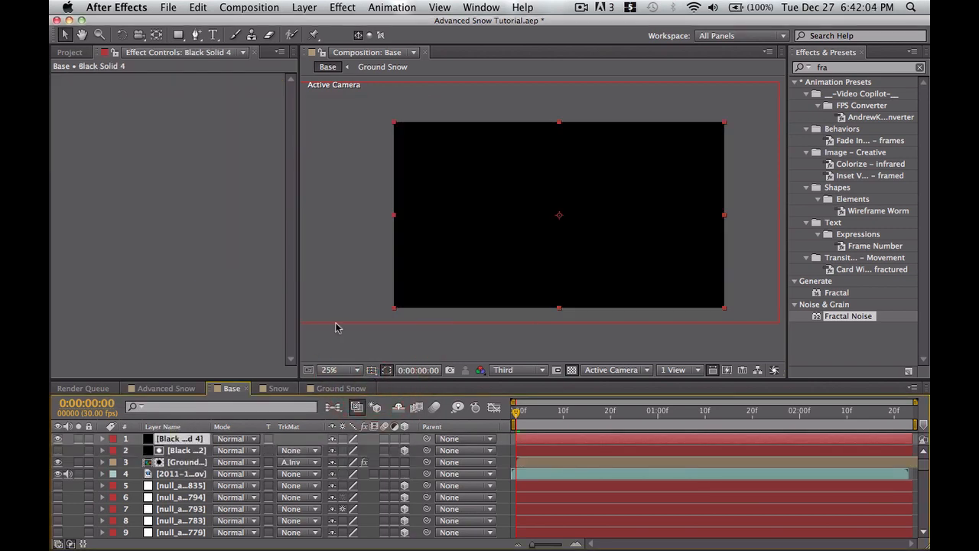
Step: Search the effects for "cc" and look through the listed CC effects, including the Simulation group
left_click(798, 67)
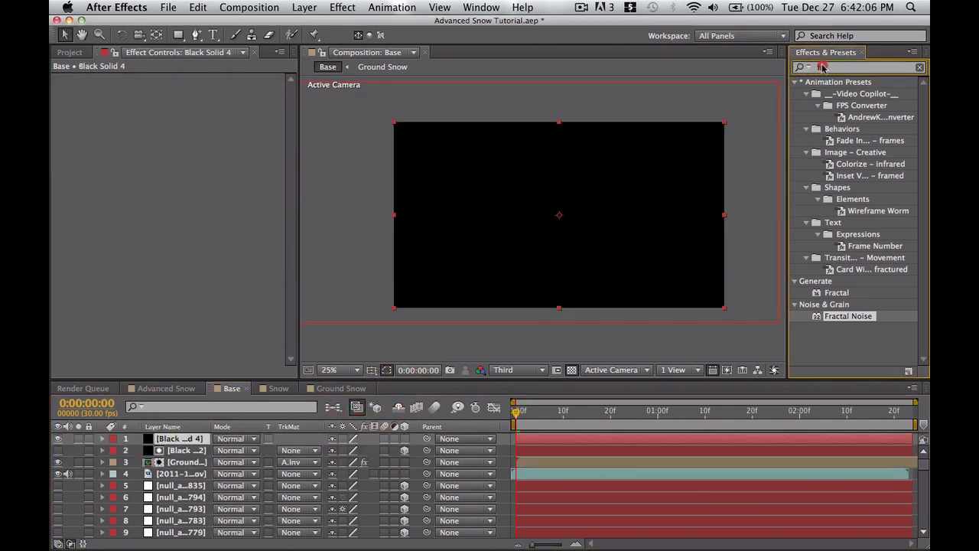
type("cc")
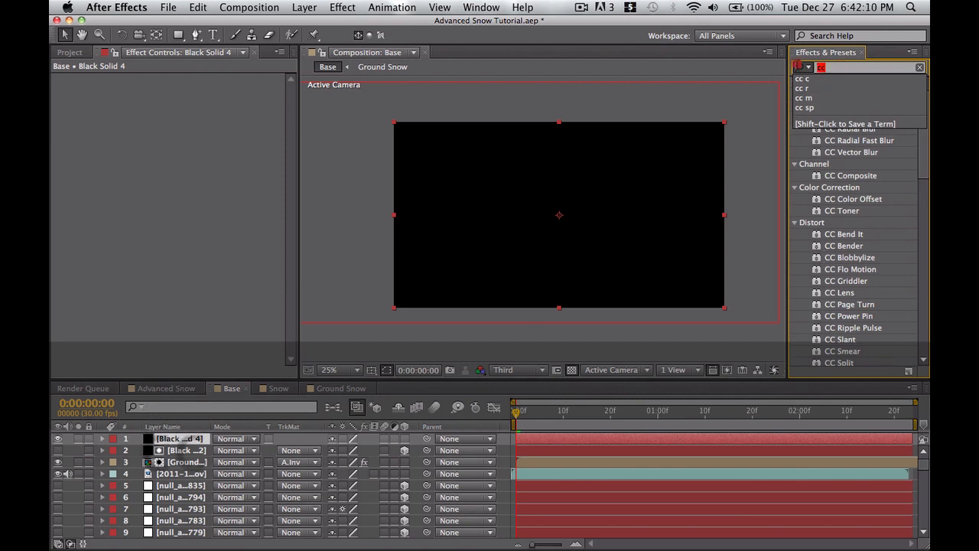
left_click(799, 68)
scroll(916, 267, "down", 1)
scroll(916, 267, "down", 6)
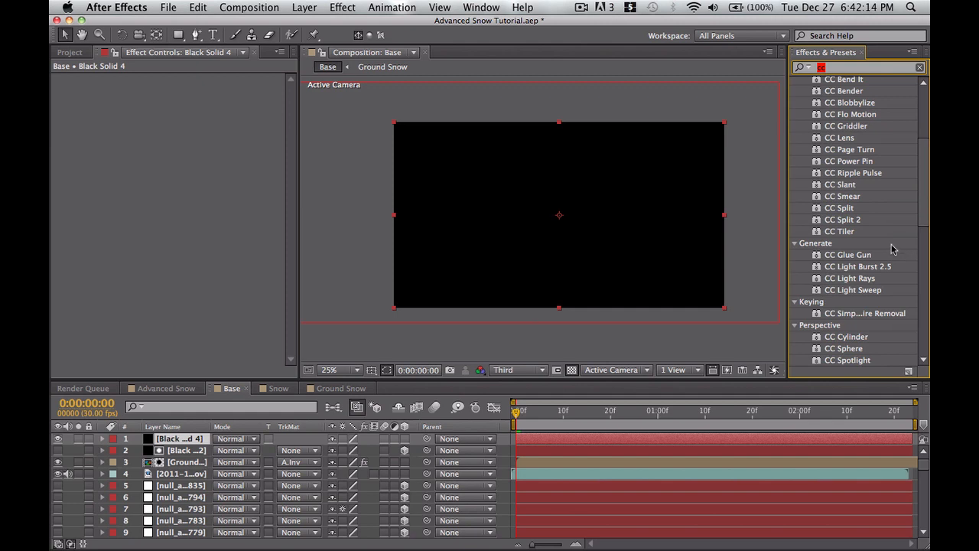
scroll(893, 249, "down", 12)
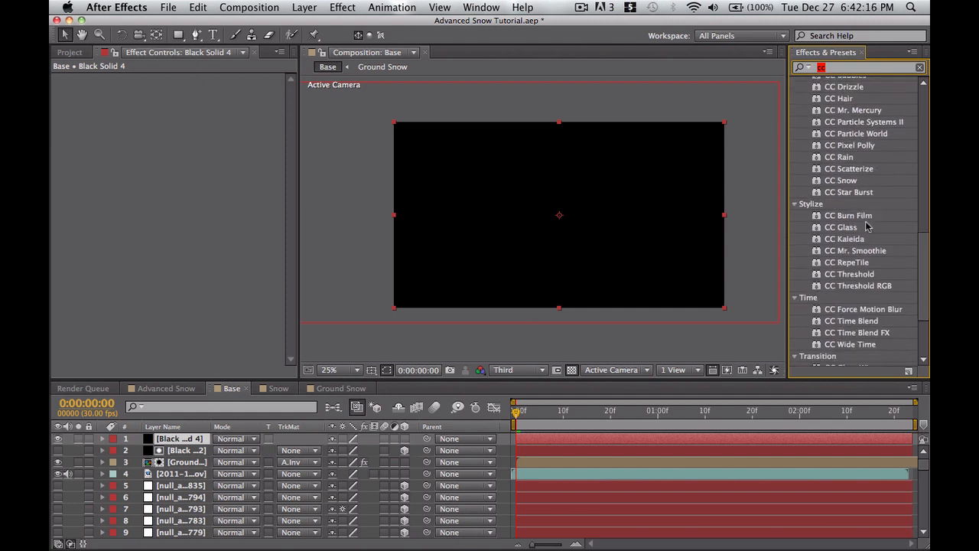
scroll(868, 226, "down", 4)
scroll(865, 224, "up", 4)
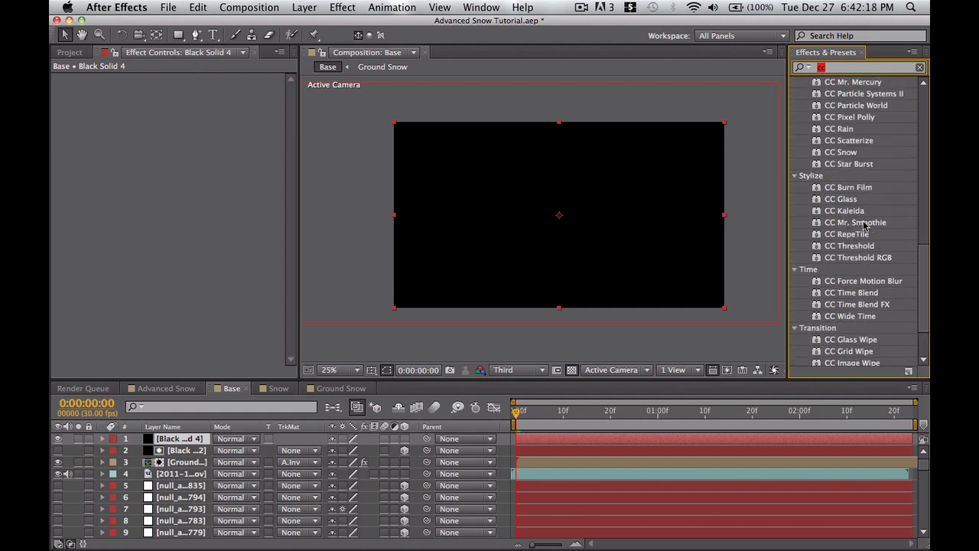
scroll(868, 121, "down", 4)
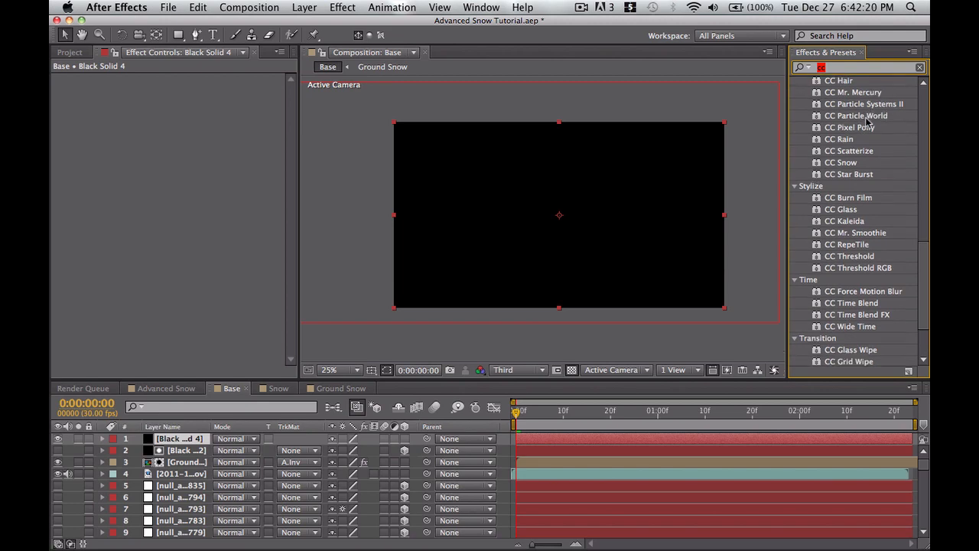
scroll(872, 107, "up", 15)
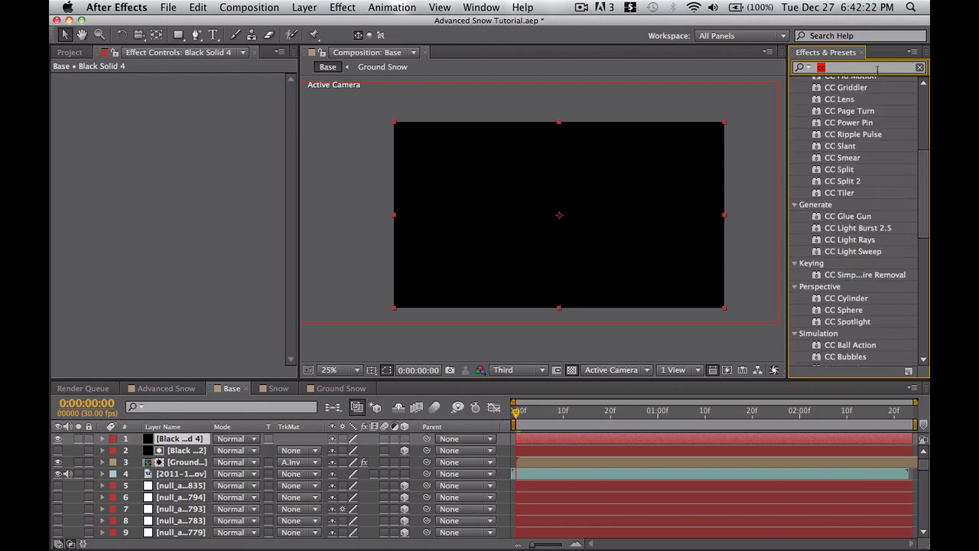
Step: Search the effects for "tra", look through the Trapcode entries, and search for "par" to locate Trapcode Particular
type("tra")
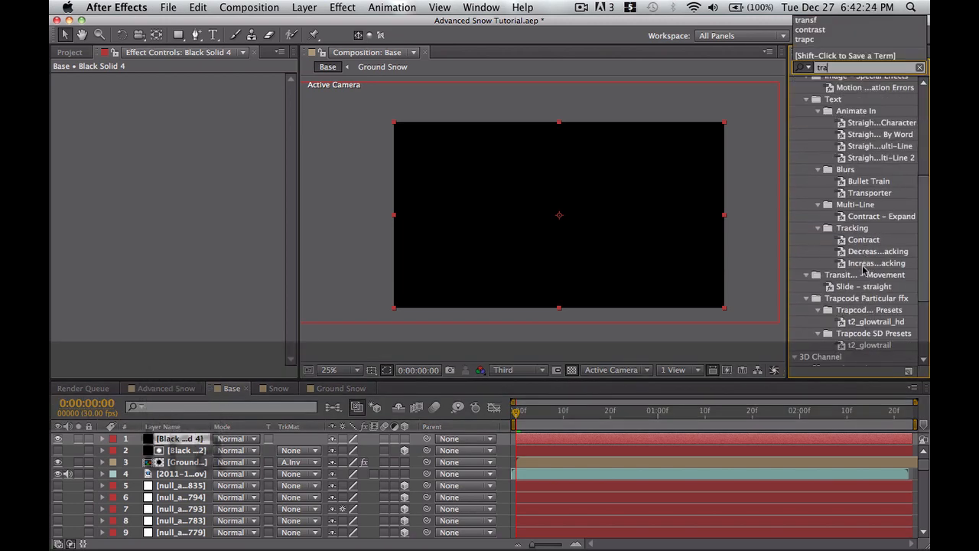
scroll(880, 230, "down", 3)
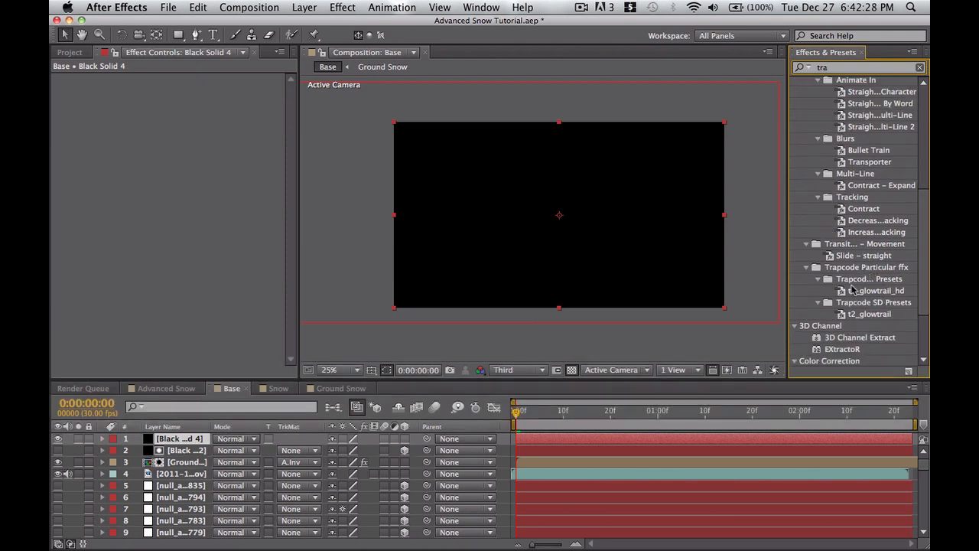
scroll(816, 286, "up", 8)
scroll(814, 277, "down", 12)
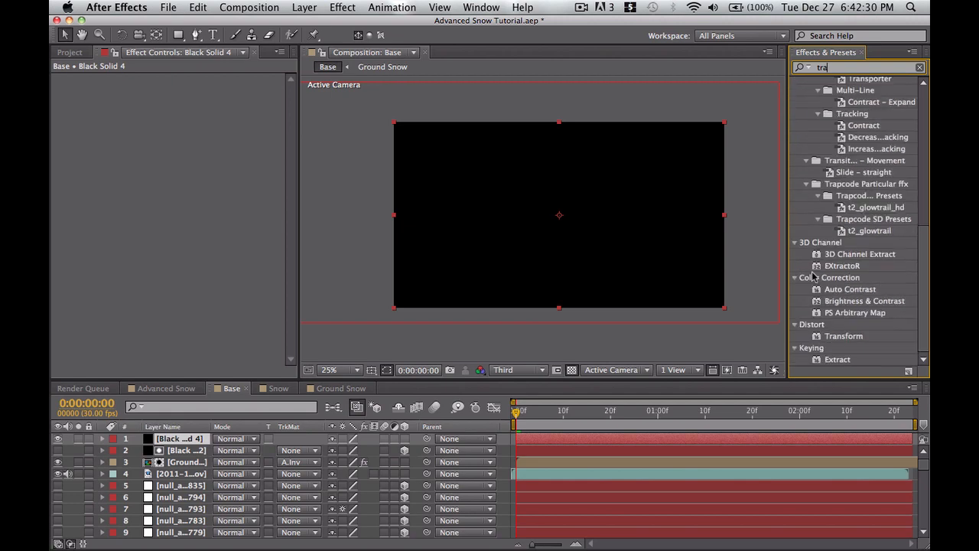
left_click(821, 68)
type("par")
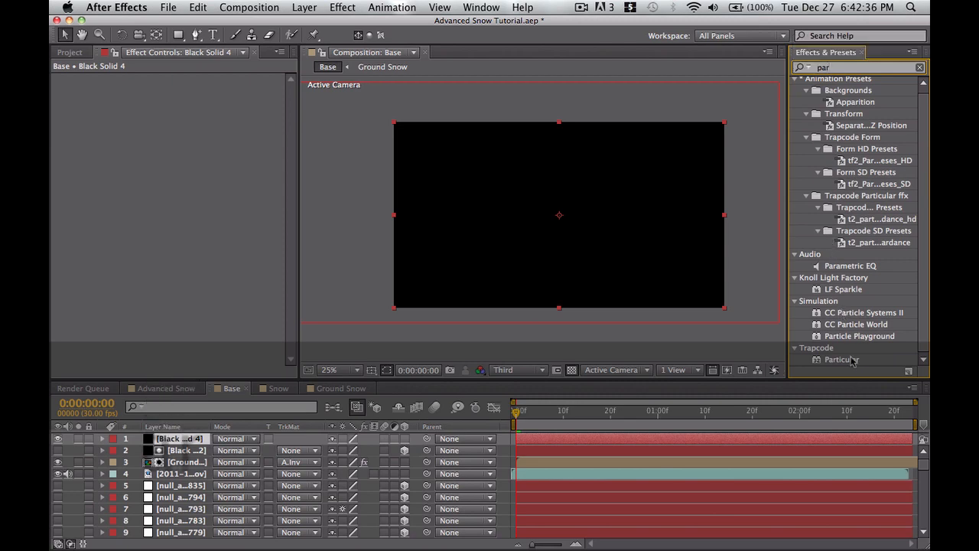
Step: Find the CC Snow effect by searching "cc s" and apply it to the new black solid
left_click(798, 67)
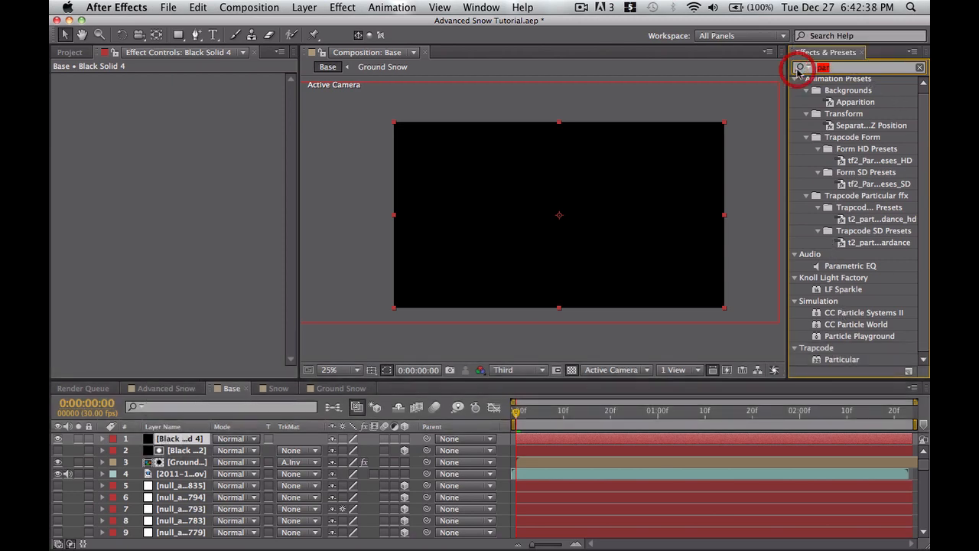
type("cc s")
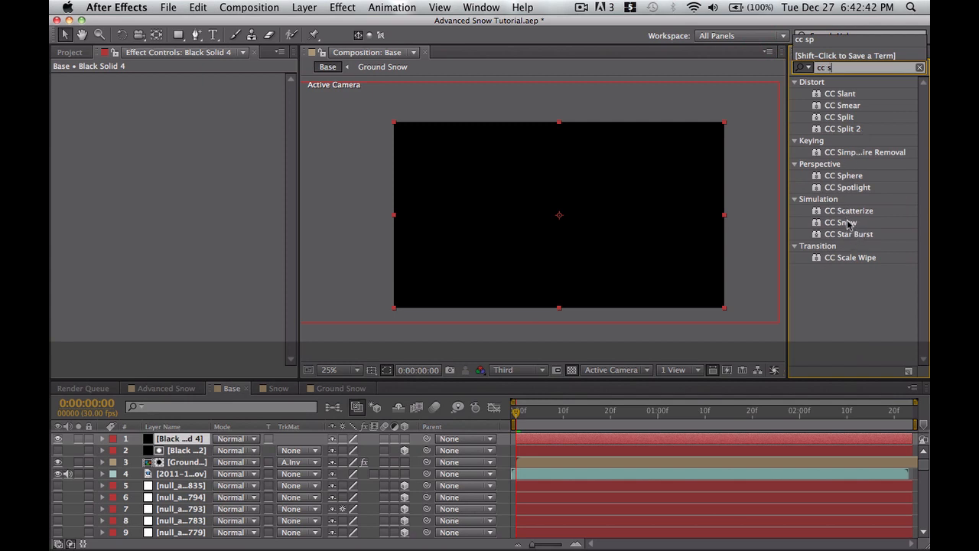
left_click_drag(847, 224, 656, 218)
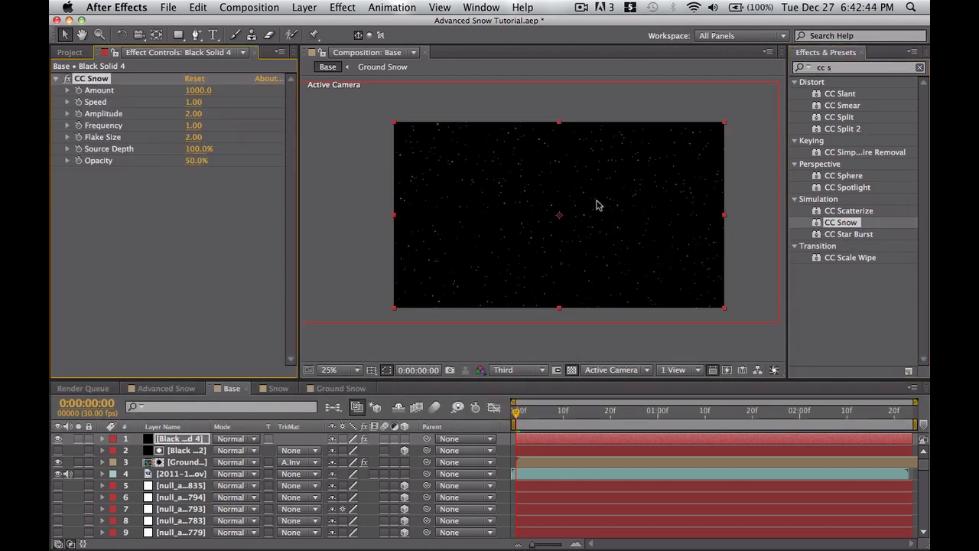
Step: Make the CC Snow solid a 3D layer
left_click(180, 439)
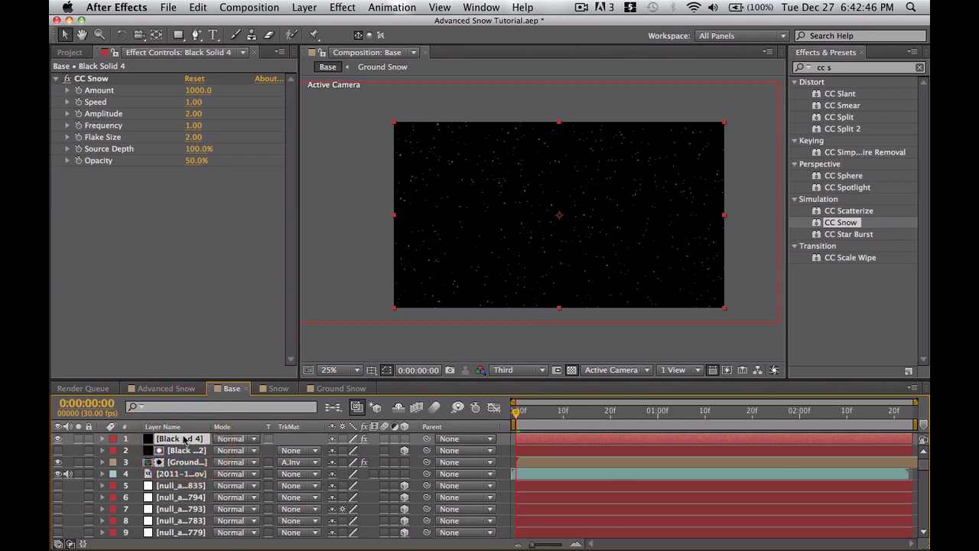
key("s")
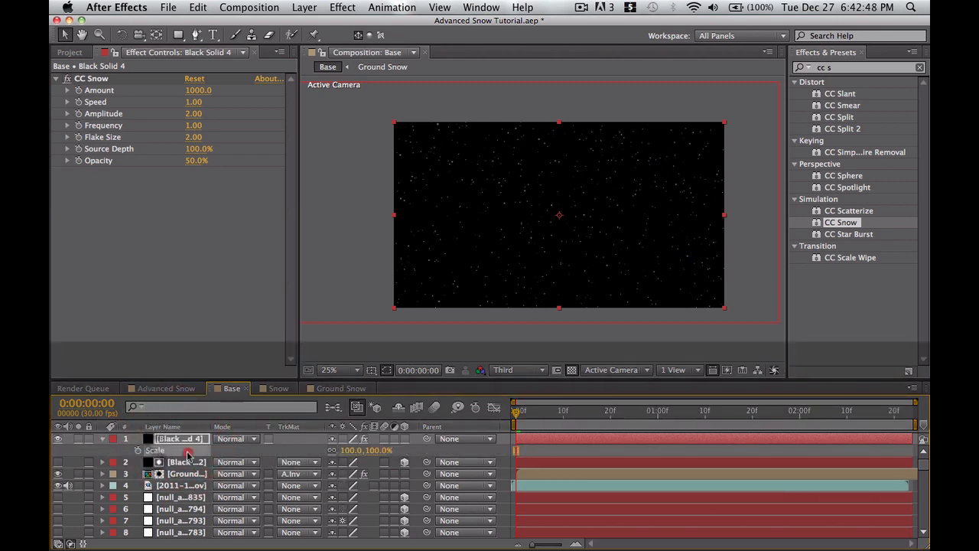
left_click(184, 439)
left_click(405, 438)
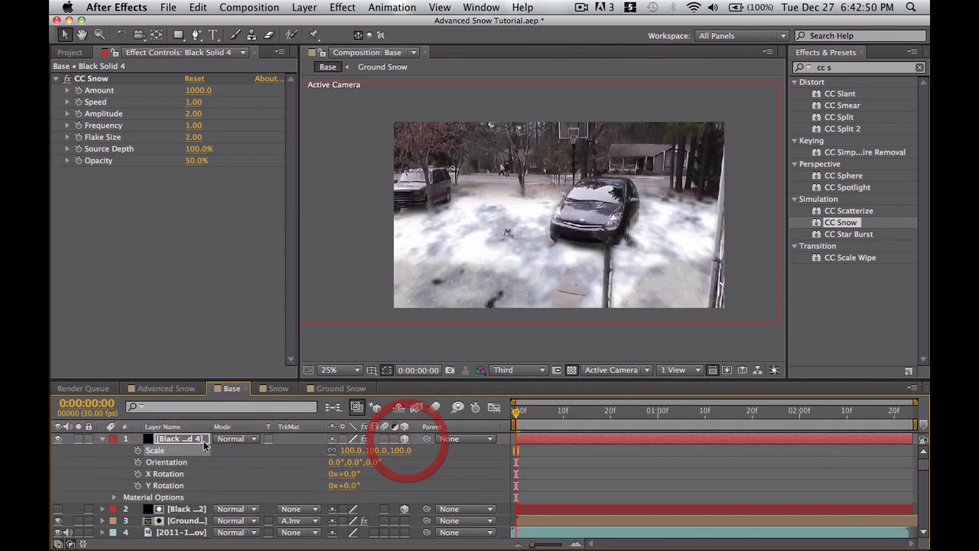
Step: Set the Z position of the snow solid to 2000
left_click(180, 439)
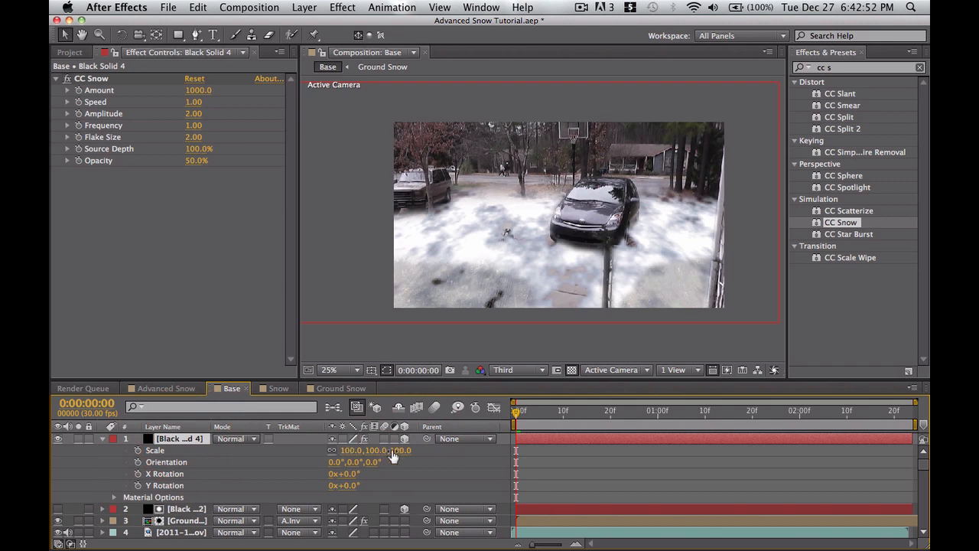
key("p")
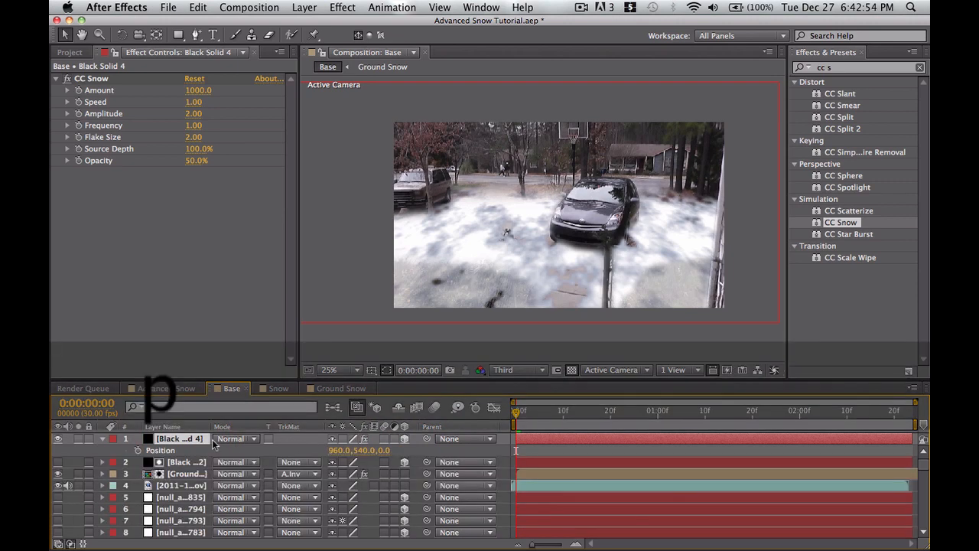
left_click(384, 450)
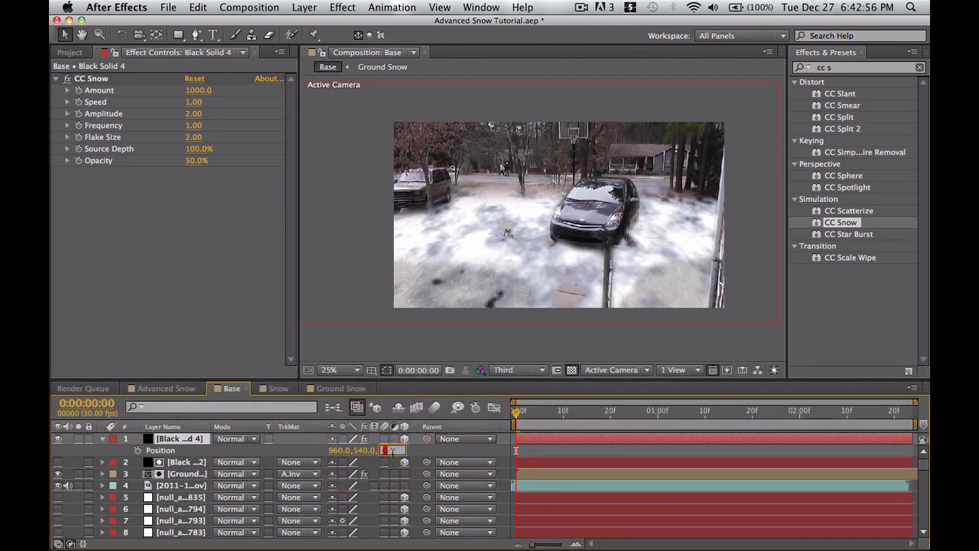
type("2000")
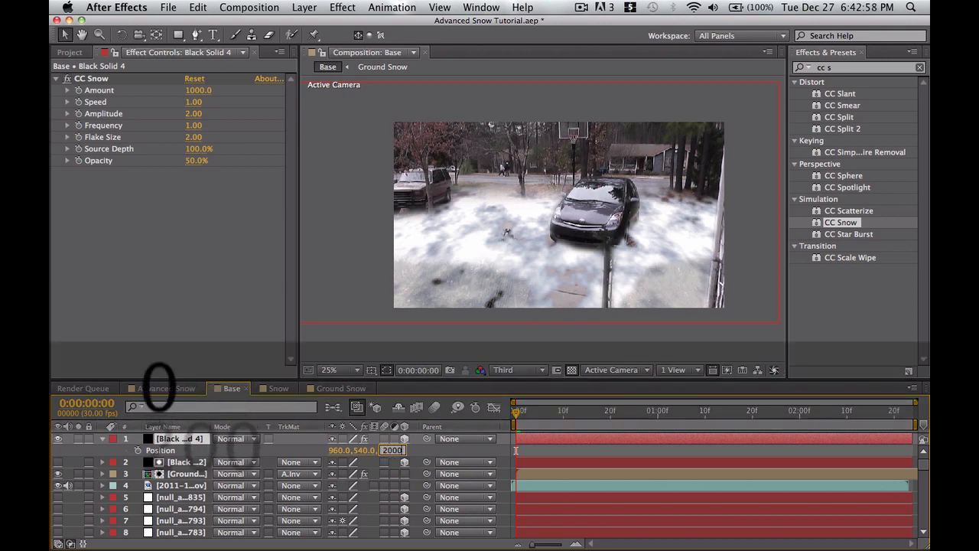
left_click(640, 463)
Step: Move the snow solid over the footage frame, to about -4, -23.2 in X and Y
scroll(612, 332, "down", 3)
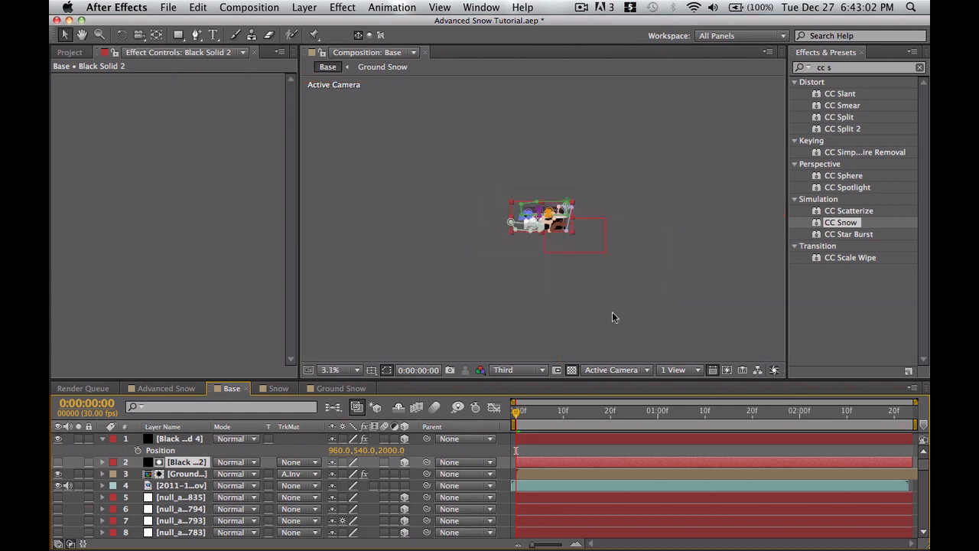
scroll(613, 313, "up", 1)
left_click_drag(640, 252, 602, 227)
scroll(549, 329, "up", 3)
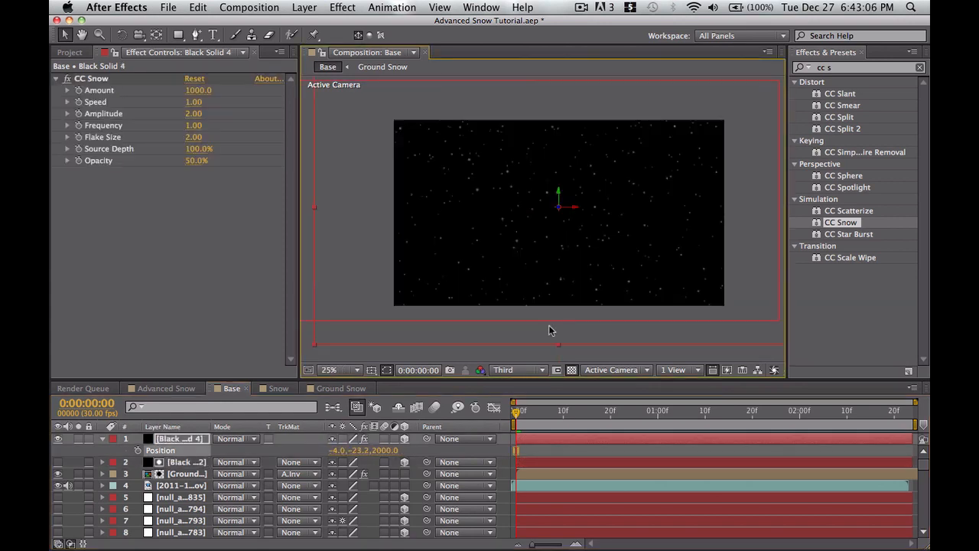
scroll(550, 329, "down", 1)
Step: Set the snow solid's blending mode to Screen
left_click(194, 439)
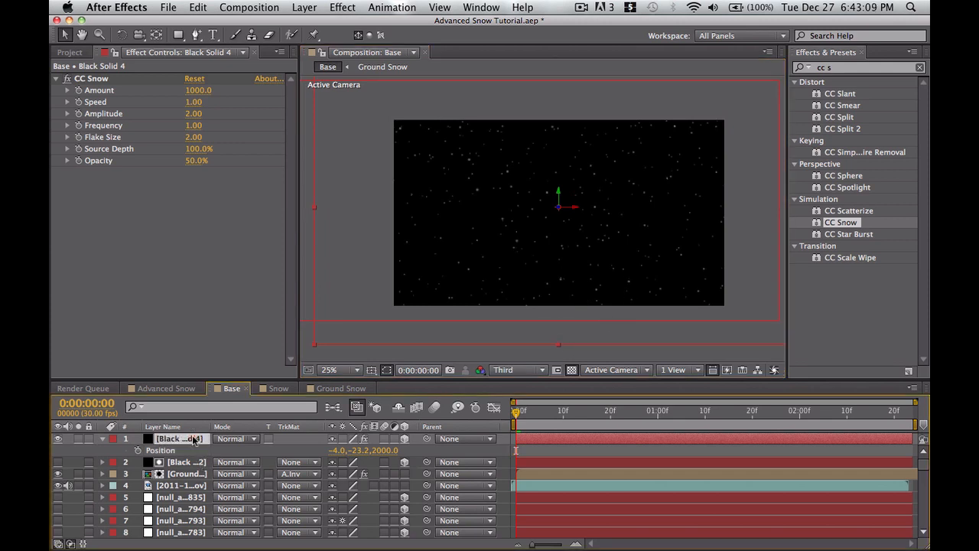
left_click(236, 439)
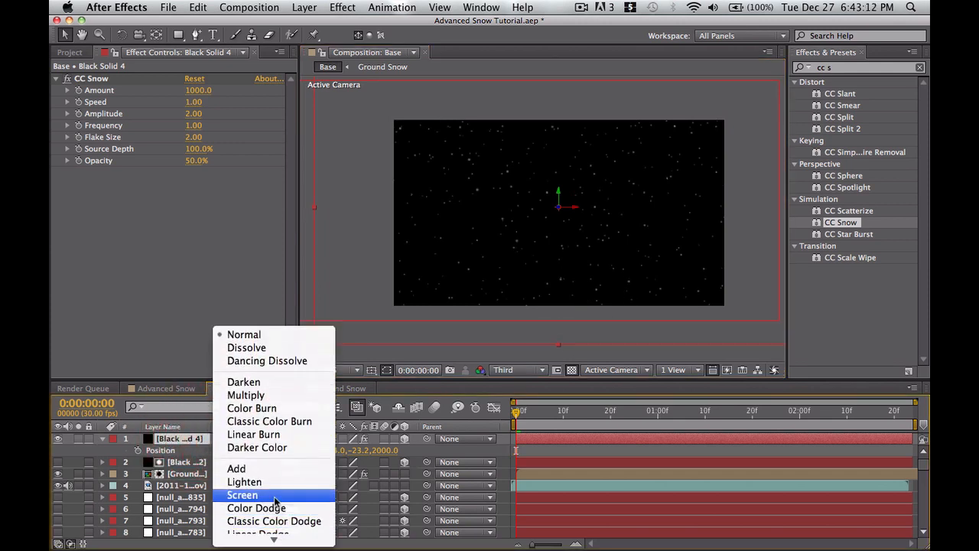
left_click(276, 497)
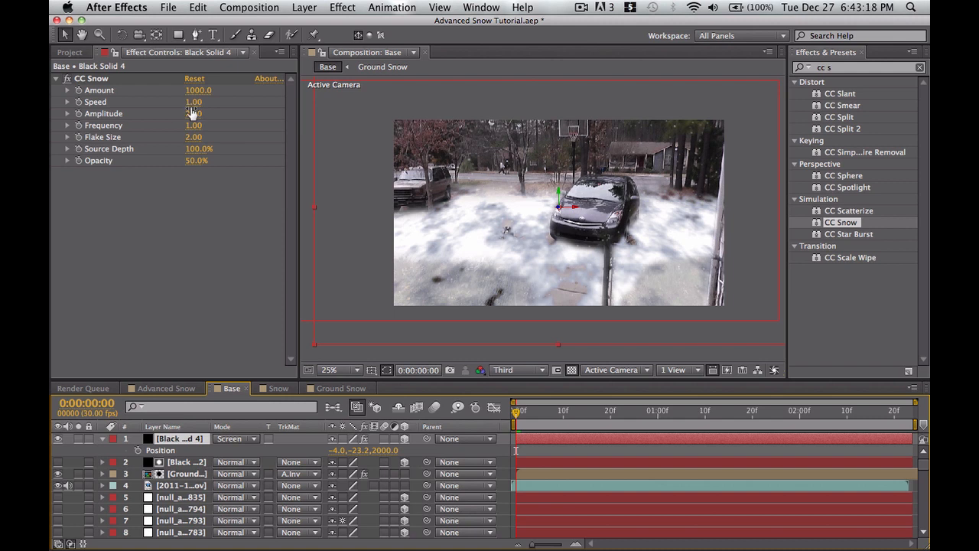
Step: Raise the CC Snow Speed to about 8.58 and preview the snowfall
mouse_move(193, 102)
left_mouse_down()
mouse_move(207, 102)
mouse_move(190, 103)
left_mouse_up()
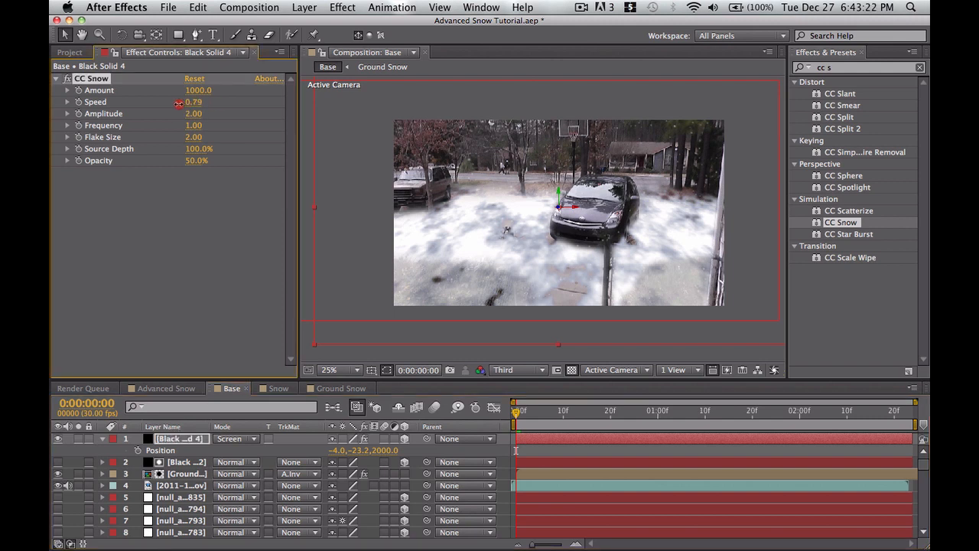
left_click_drag(176, 104, 282, 114)
left_click_drag(459, 109, 706, 116)
left_click_drag(217, 102, 348, 105)
left_click_drag(426, 108, 222, 108)
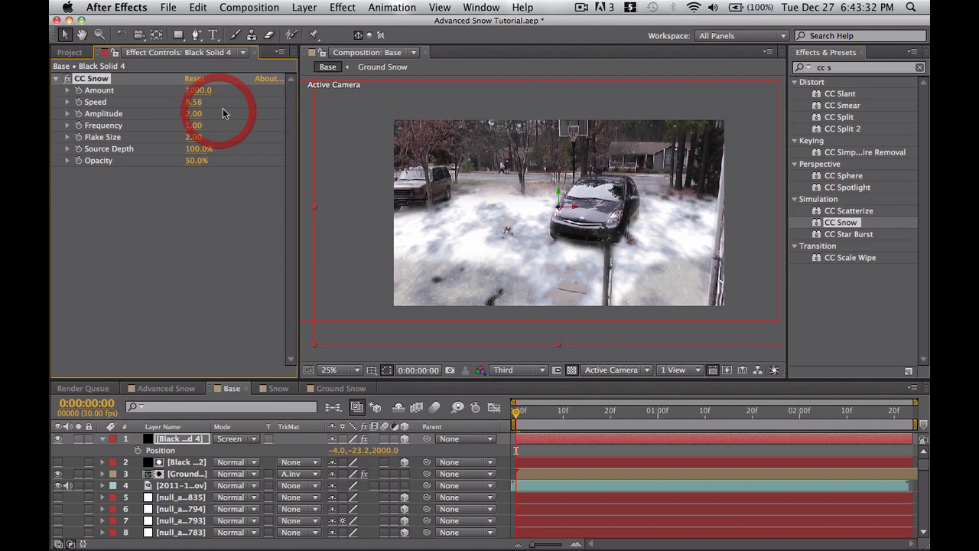
key("KP_0")
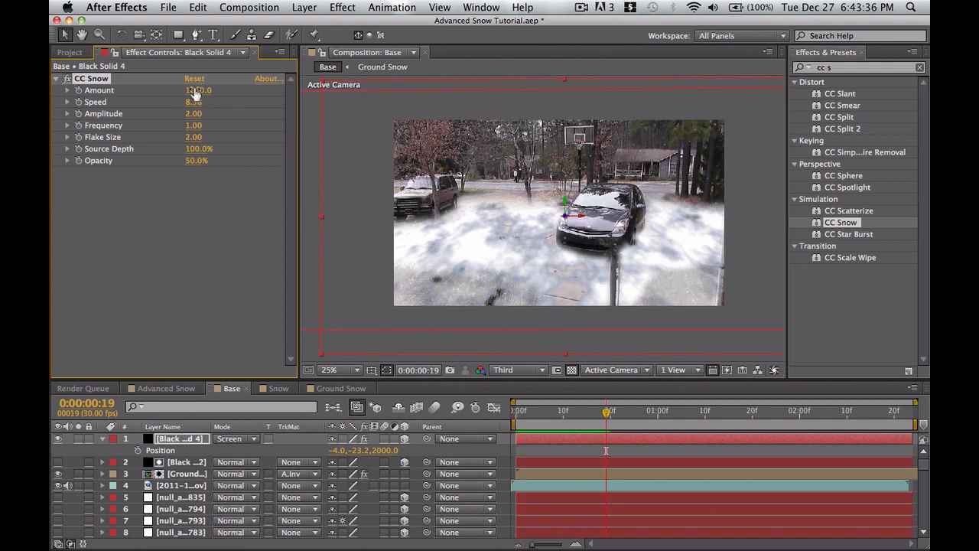
Step: Reduce the CC Snow Amount to 90 and raise its Flake Size to about 11
left_click_drag(196, 90, 118, 97)
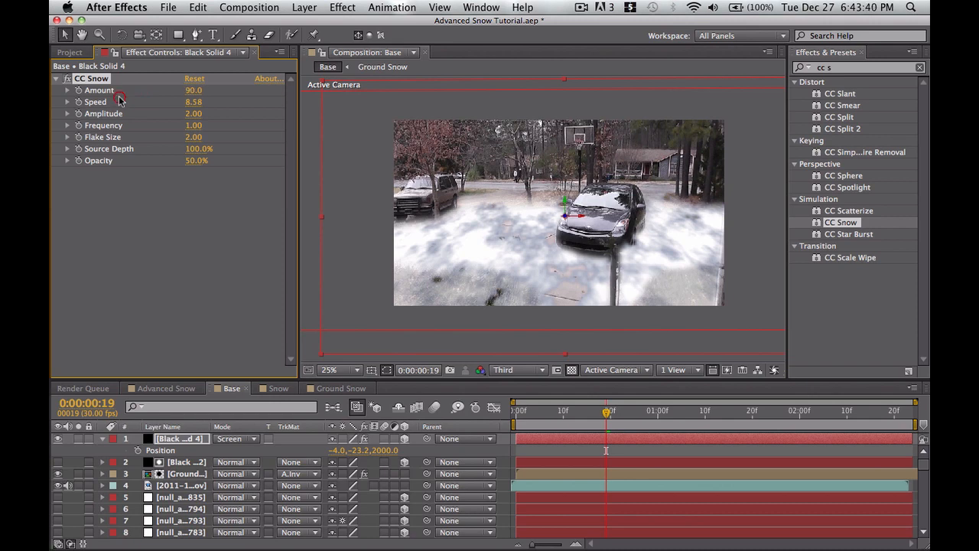
key("period")
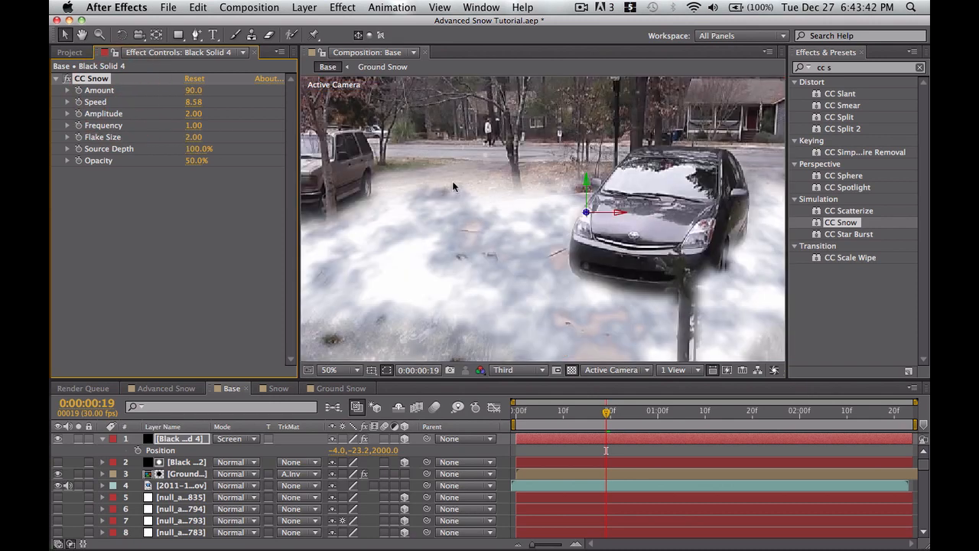
left_click_drag(193, 138, 798, 120)
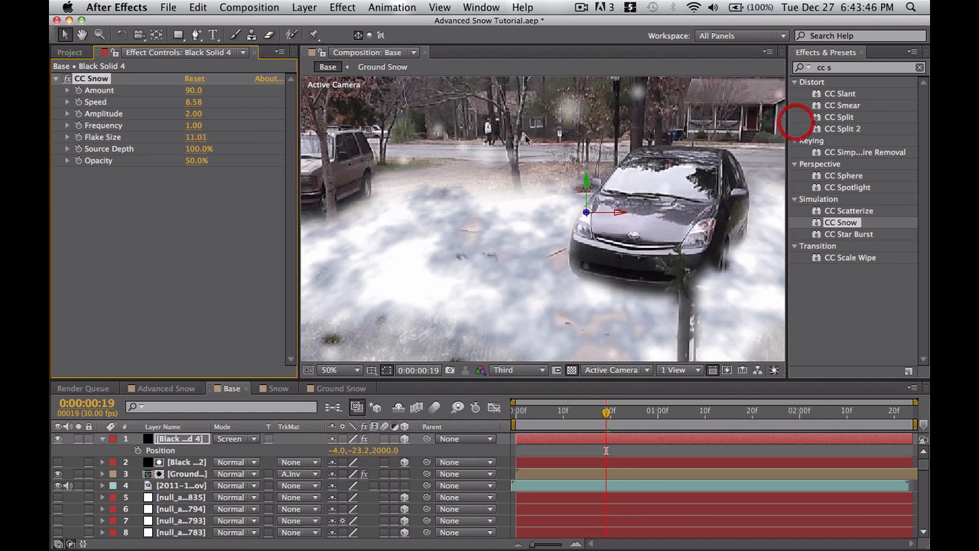
Step: Raise the CC Snow Opacity to make the flakes brighter against the footage
right_click(158, 271)
left_click(94, 239)
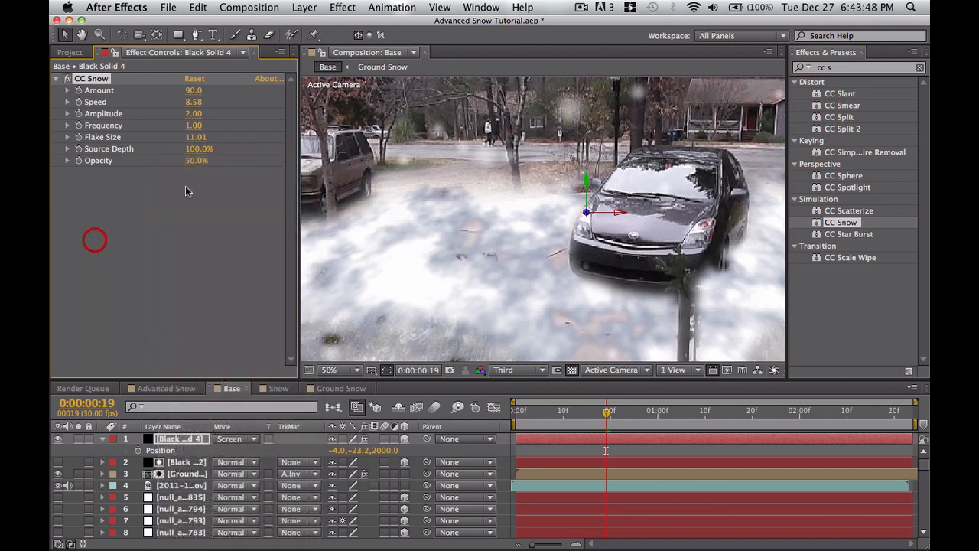
left_click(279, 157)
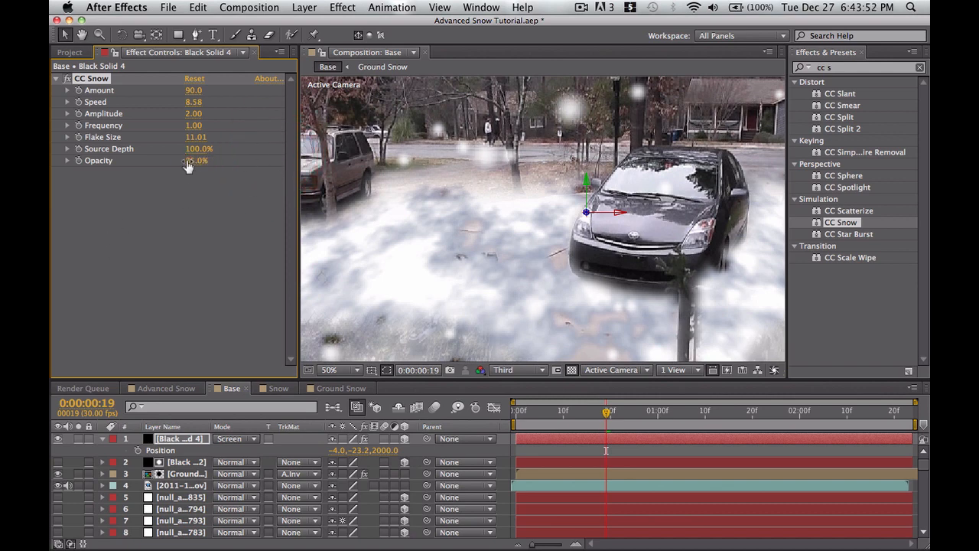
Step: Add a Camera Lens Blur effect to the snow solid and set its Blur Radius to 32
right_click(161, 228)
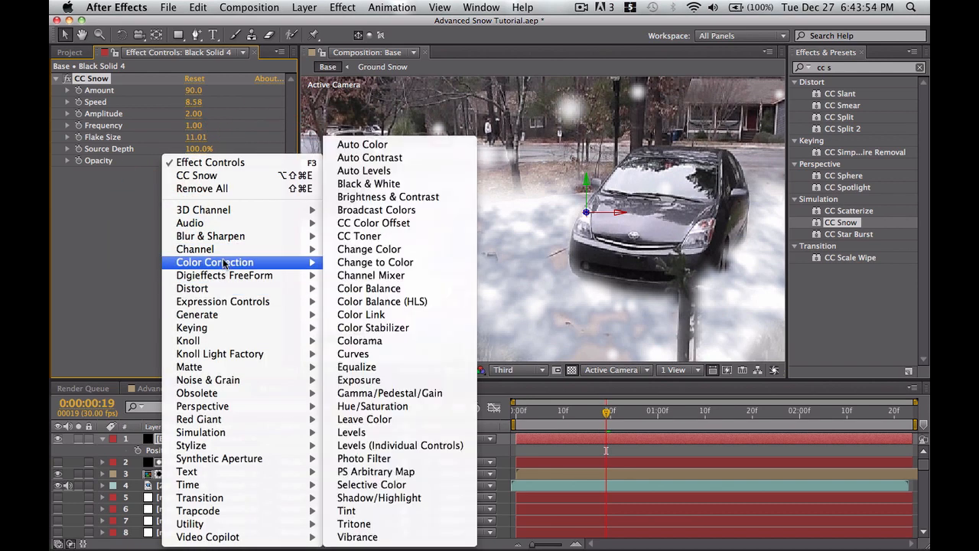
mouse_move(225, 237)
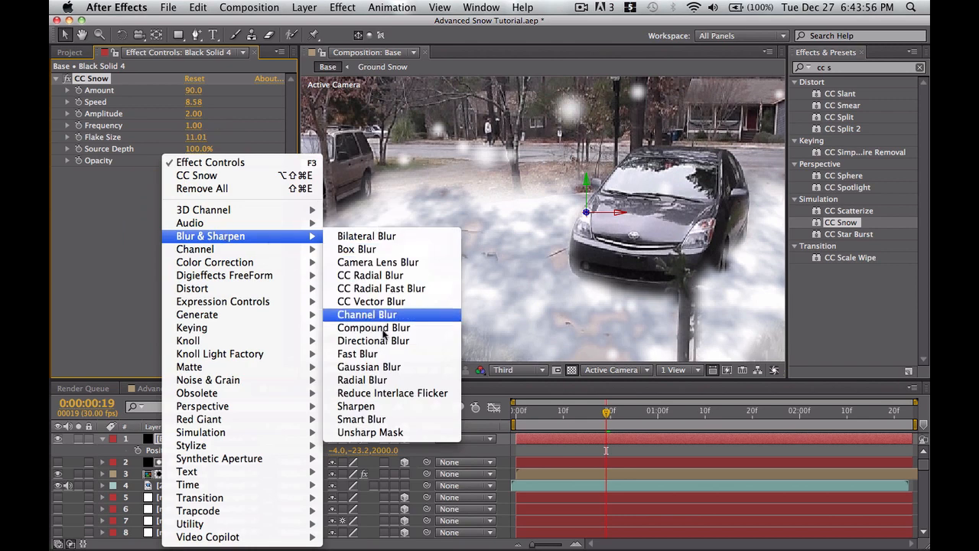
left_click(392, 263)
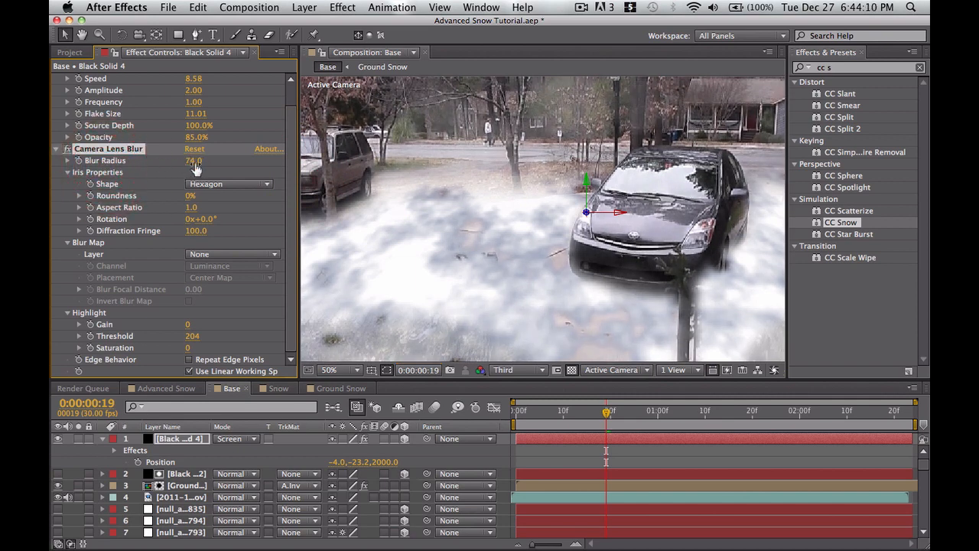
left_click_drag(169, 162, 166, 162)
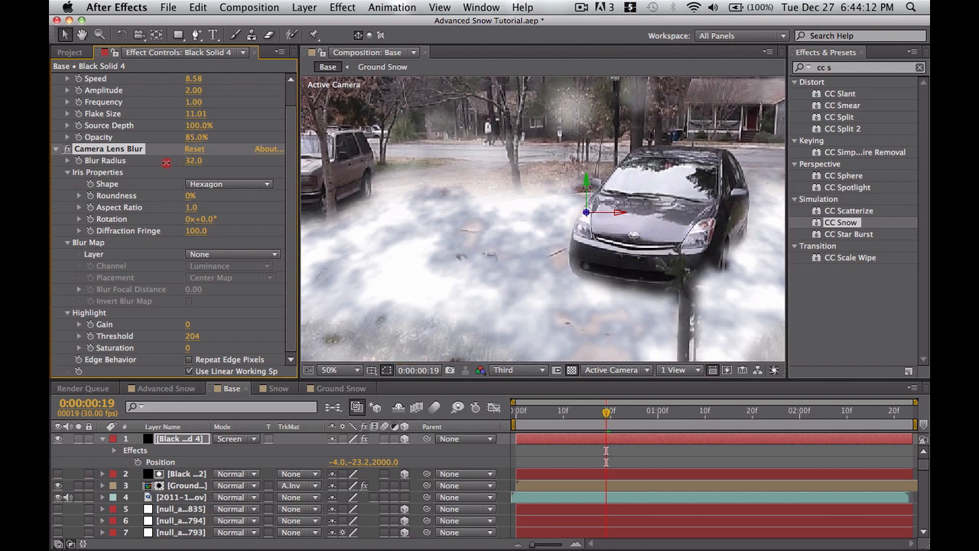
Step: Set the CC Snow Amount to 10 and preview the snowfall from the start of the composition
scroll(197, 111, "up", 1)
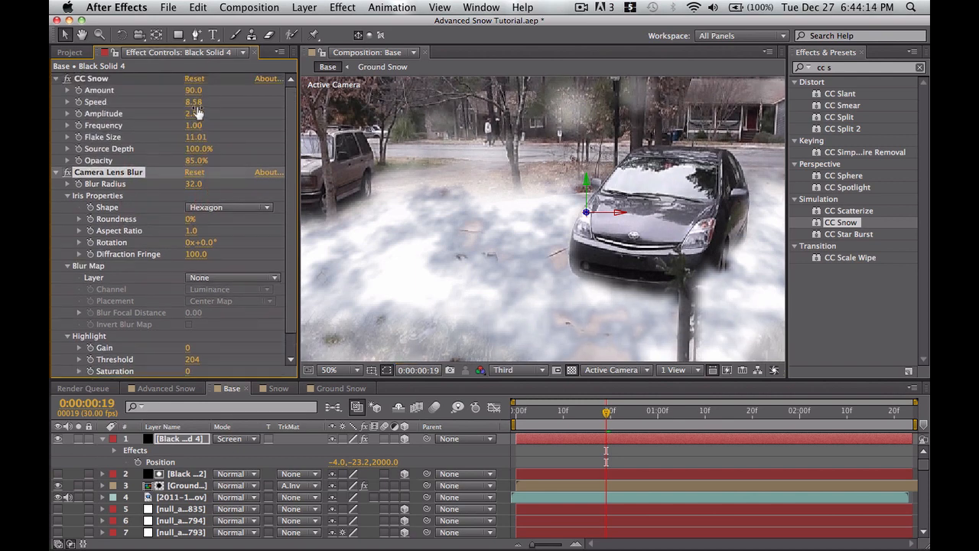
left_click(193, 91)
type("10")
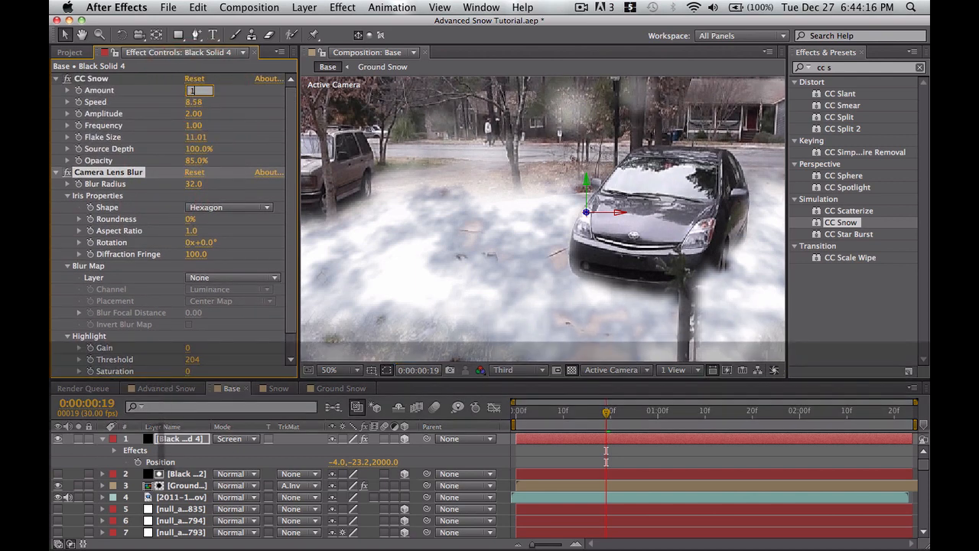
left_click(232, 147)
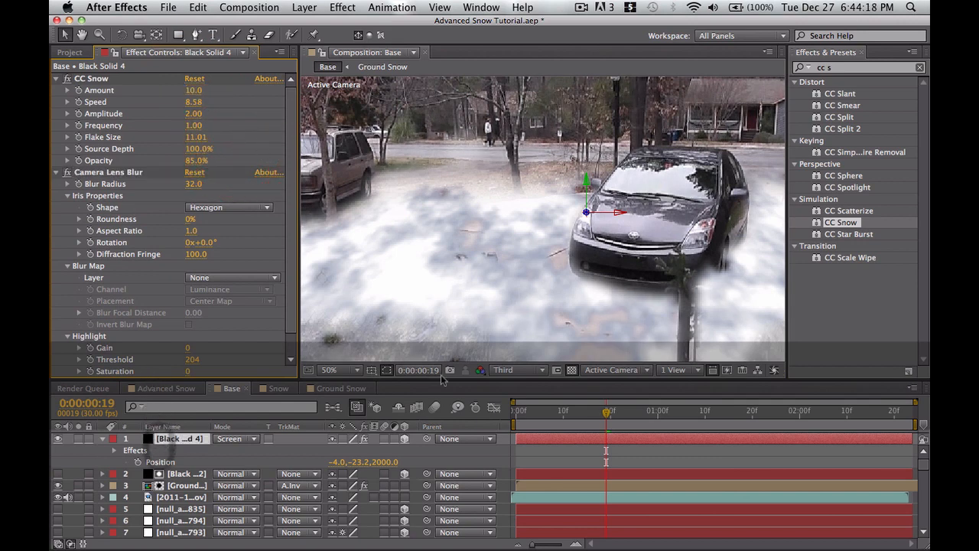
left_click_drag(570, 413, 518, 412)
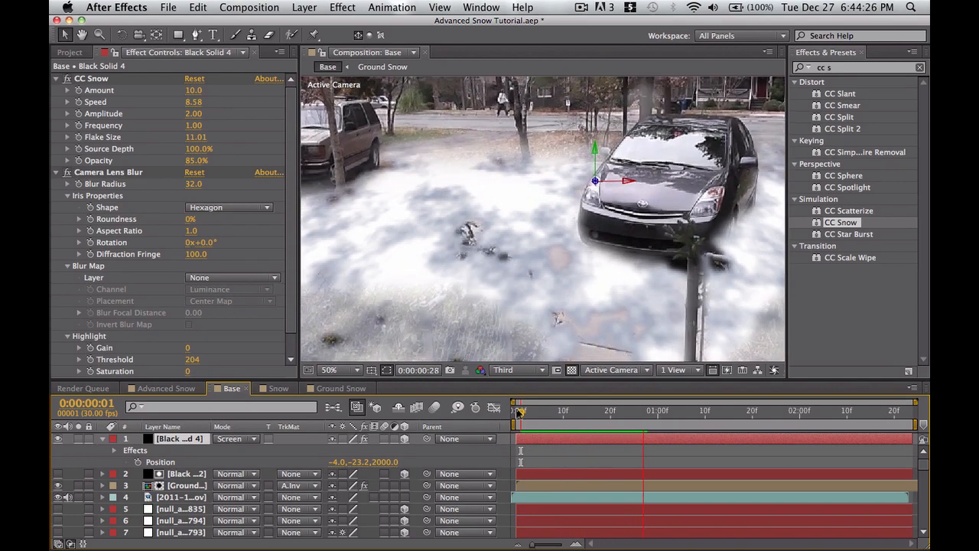
Step: Make the Ground Snow layer 3D and push it back in depth to a Z position of about 1072
left_click(406, 485)
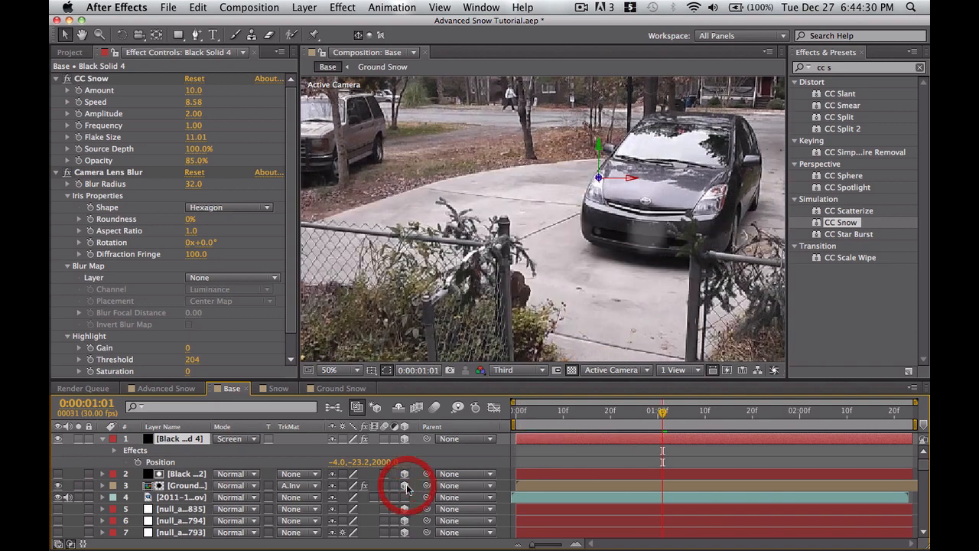
key("comma")
key("comma")
key("comma")
key("comma")
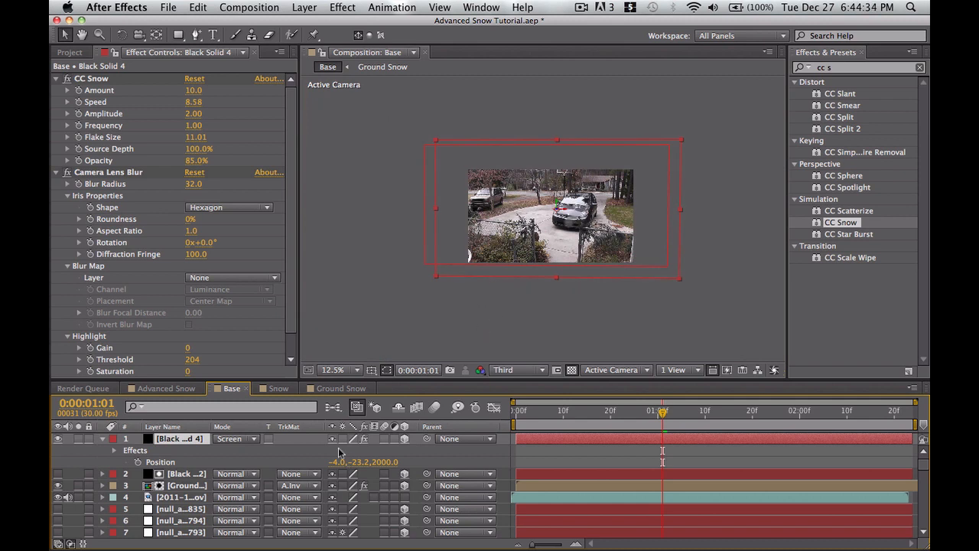
key("p")
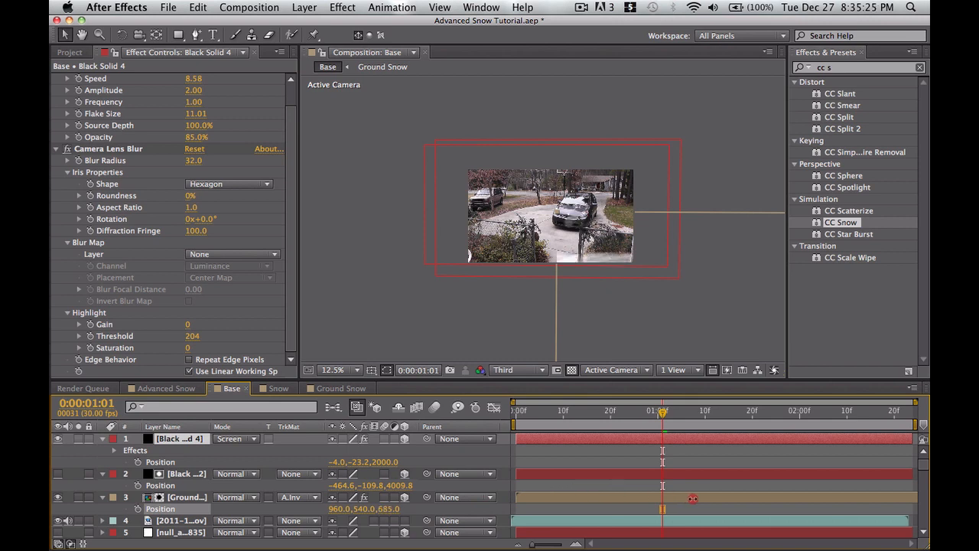
left_click_drag(693, 498, 921, 463)
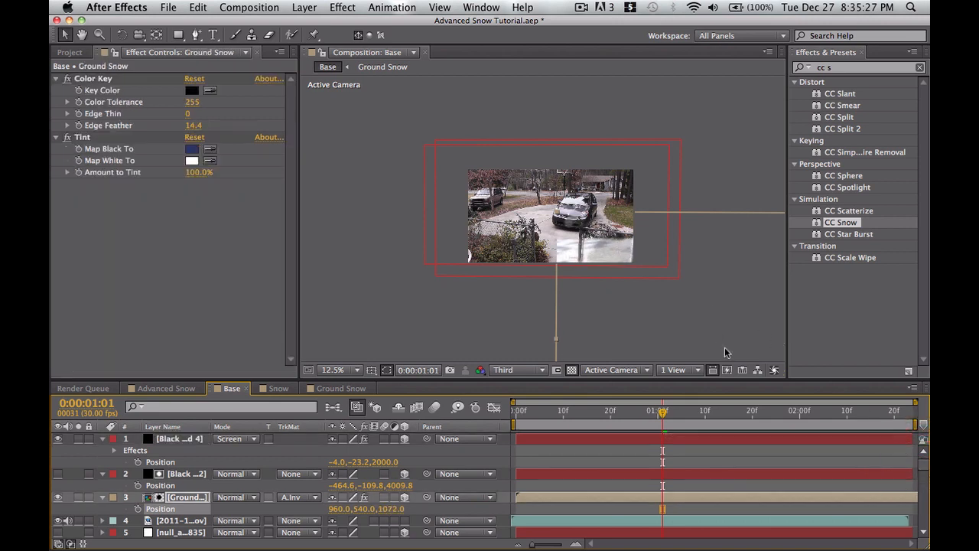
Step: Reposition the Ground Snow layer to an X position of about -308 so its texture covers the driveway
left_click_drag(725, 352, 422, 271)
scroll(541, 223, "up", 1)
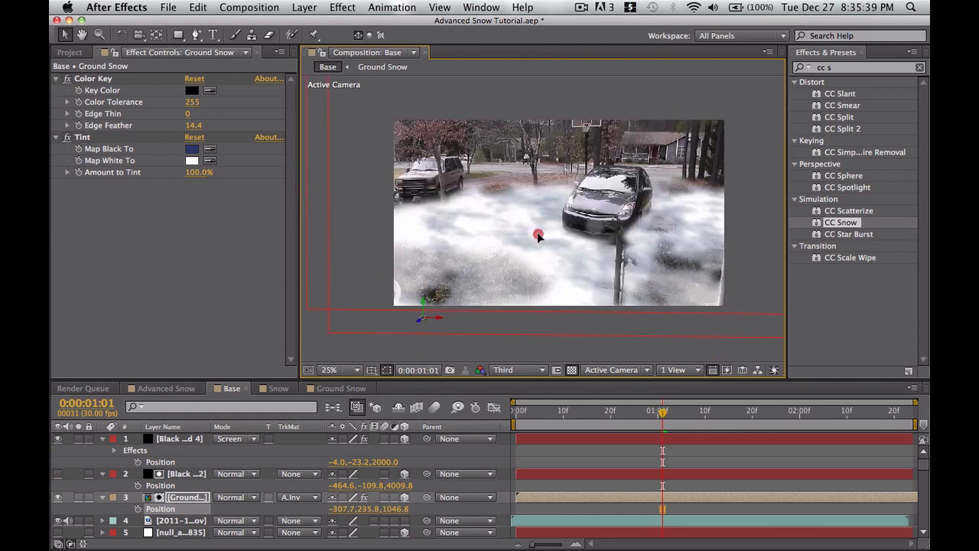
left_click_drag(538, 233, 537, 221)
Step: Scale the Ground Snow layer down to 61% and shift it back over the snowy ground area
key("s")
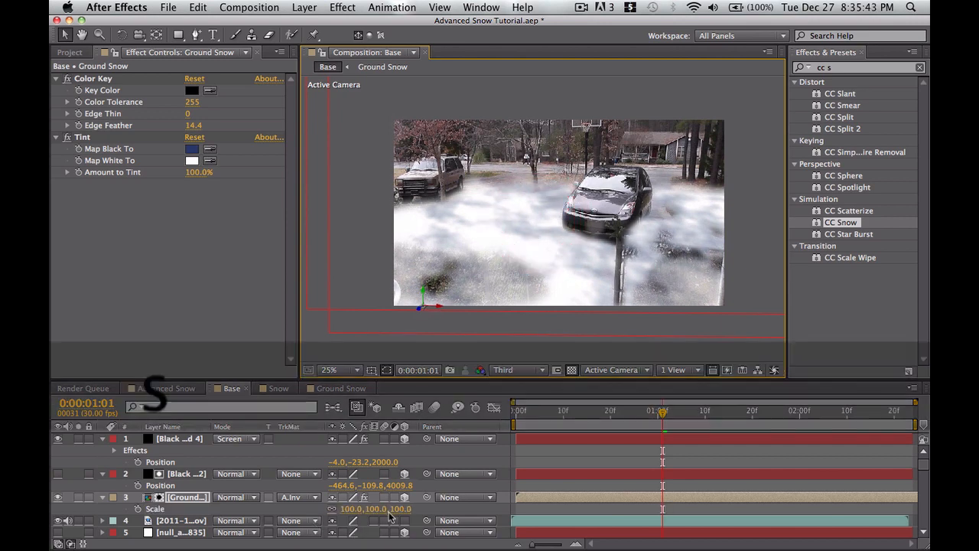
left_click_drag(377, 519, 349, 513)
left_click_drag(469, 330, 603, 236)
left_click(583, 370)
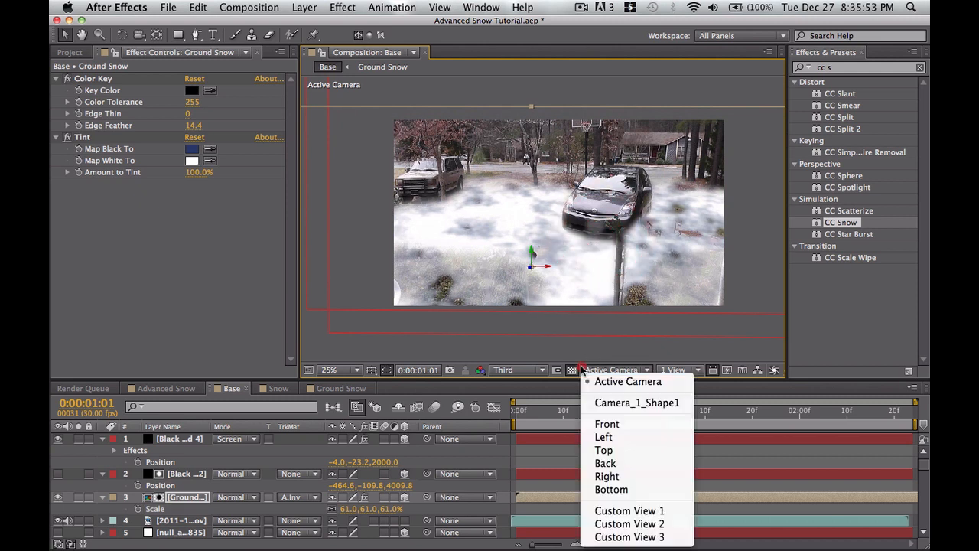
left_click(457, 349)
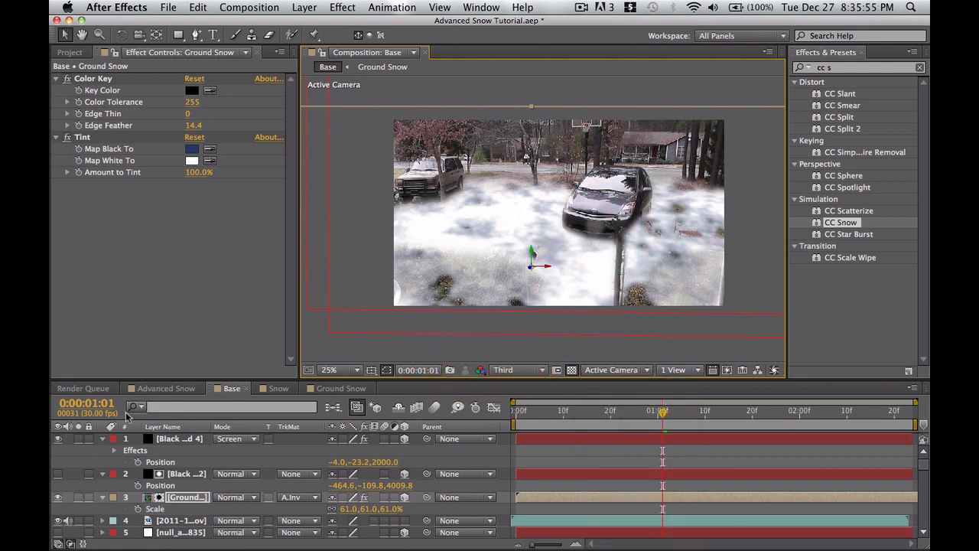
Step: Collapse the properties of the masked black solid and Ground Snow layers, and look through the layer stack
left_click(101, 475)
left_click(102, 486)
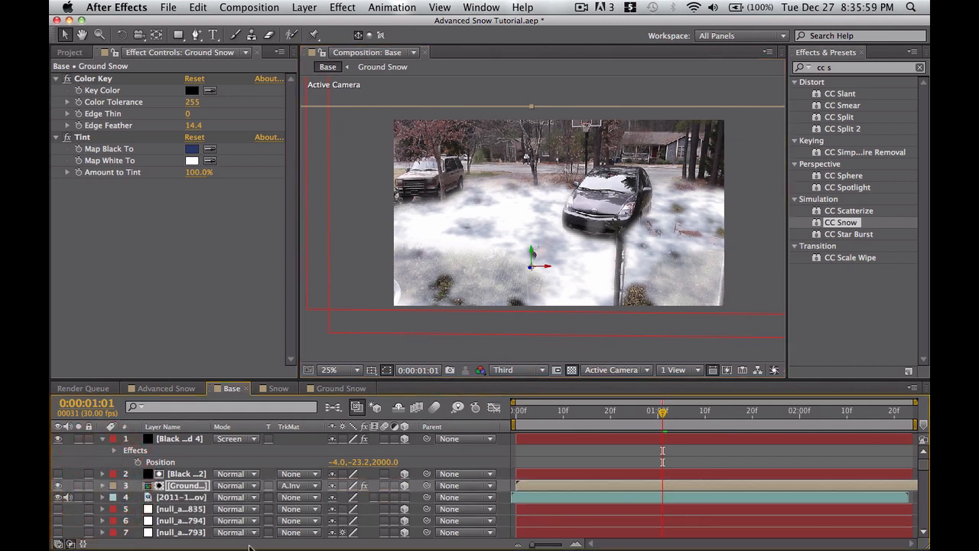
scroll(122, 515, "down", 3)
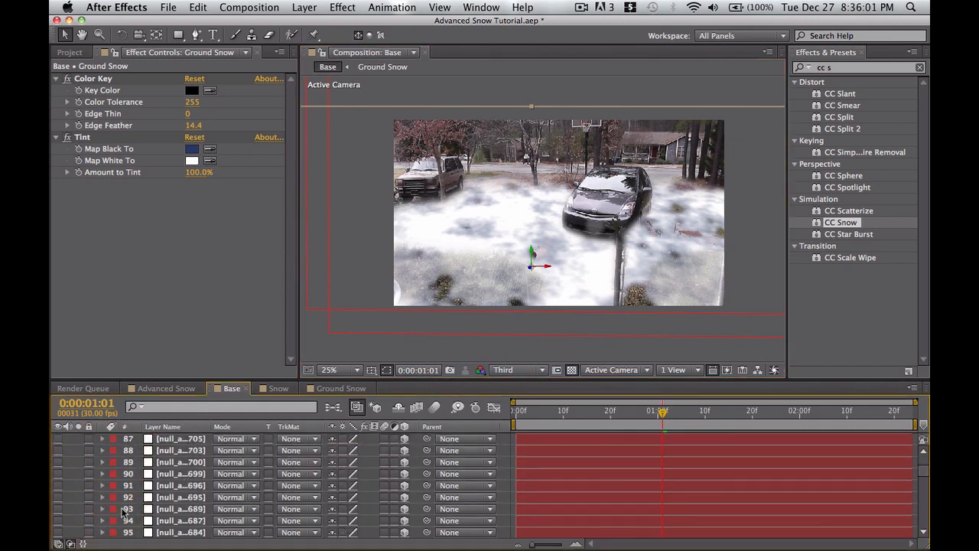
scroll(126, 505, "down", 15)
scroll(126, 485, "up", 20)
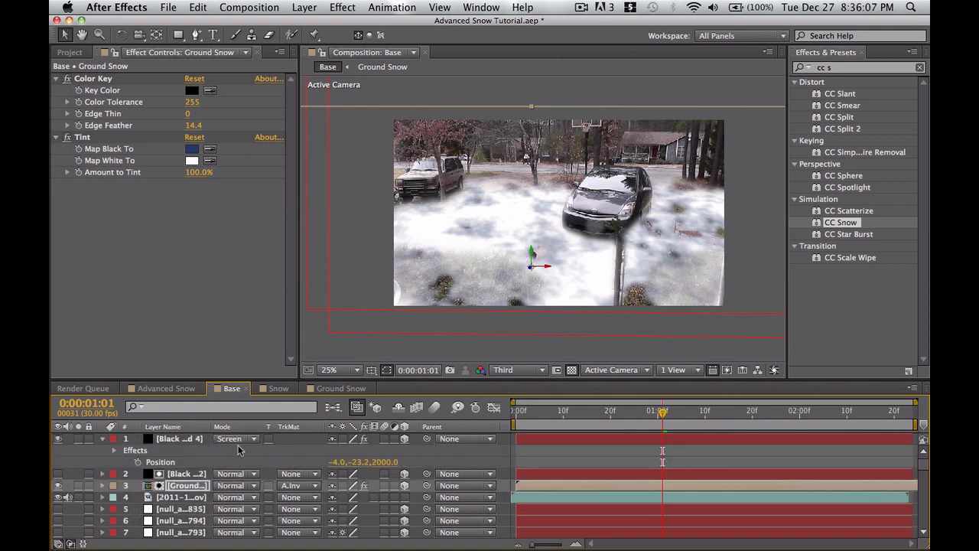
Step: Collapse the Camera Lens Blur settings on the snow solid and preview the composition from frame 0
left_click(177, 439)
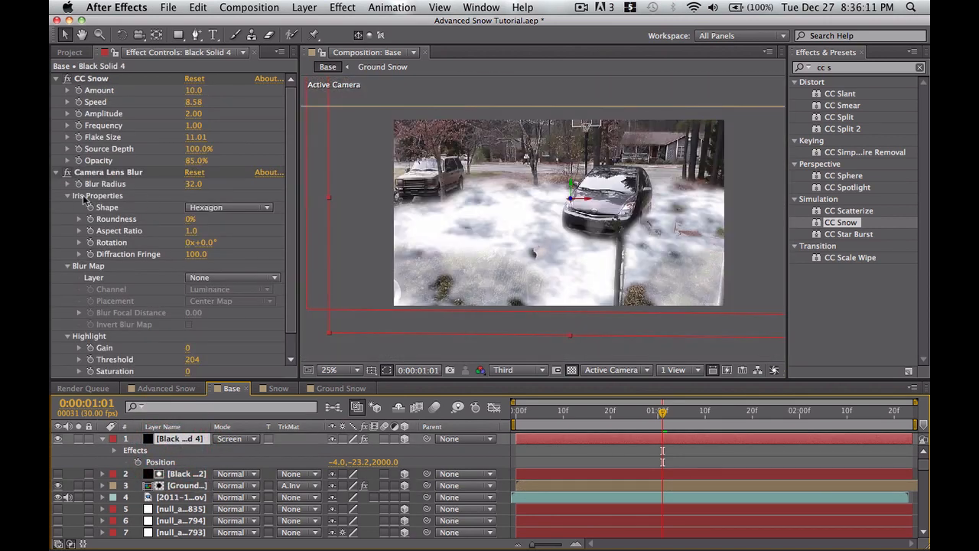
left_click(58, 172)
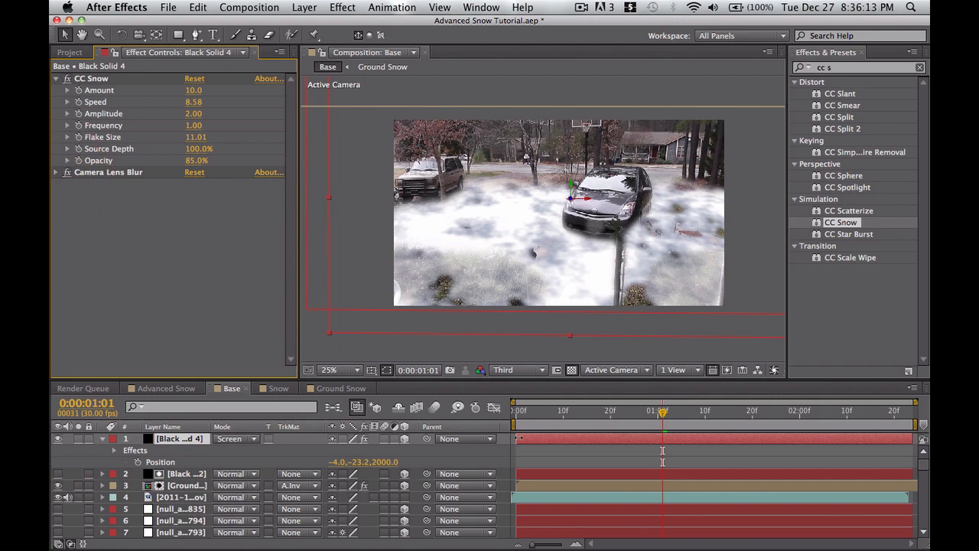
left_click_drag(617, 411, 500, 416)
key("space")
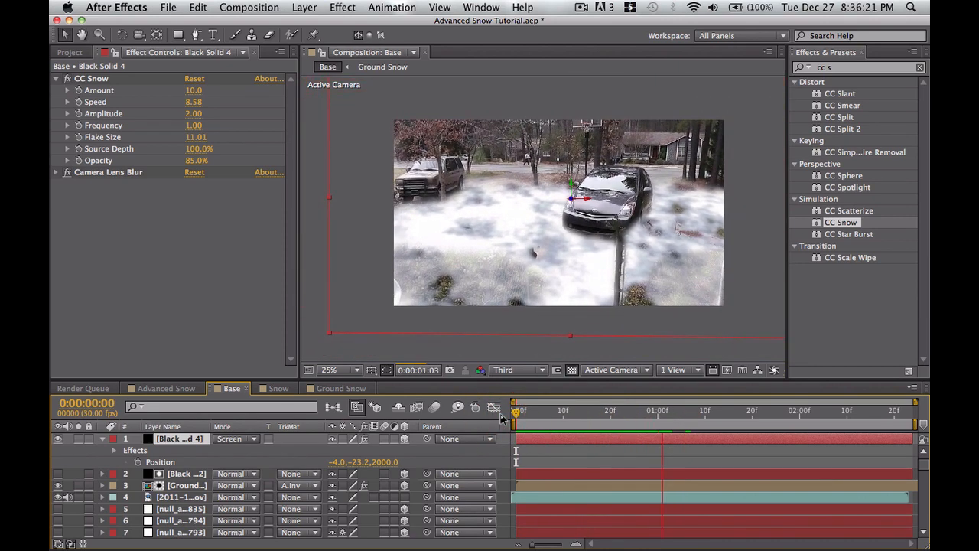
Step: Raise the CC Snow Frequency to about 6.17 and preview the snowfall from the start
left_click(564, 416)
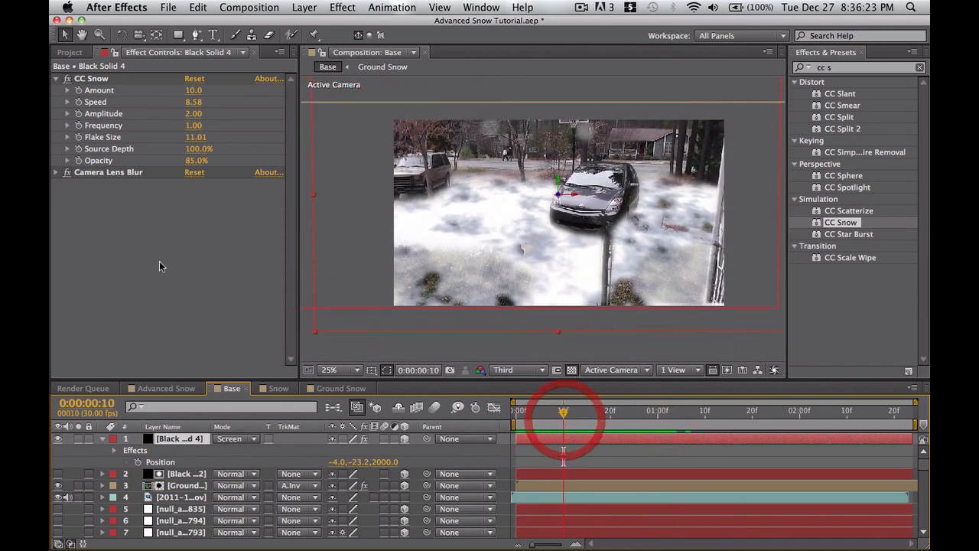
left_click_drag(203, 127, 320, 124)
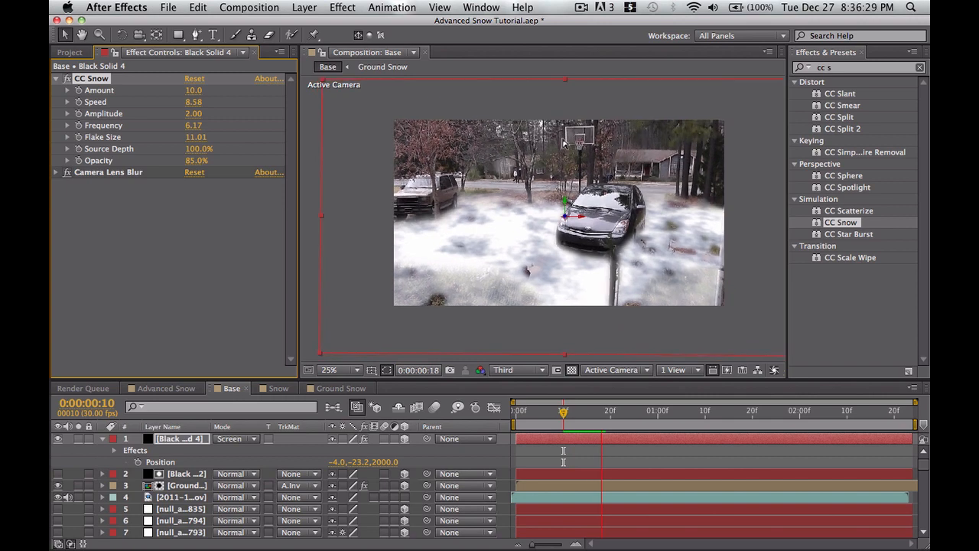
left_click_drag(607, 411, 498, 414)
key("KP_0")
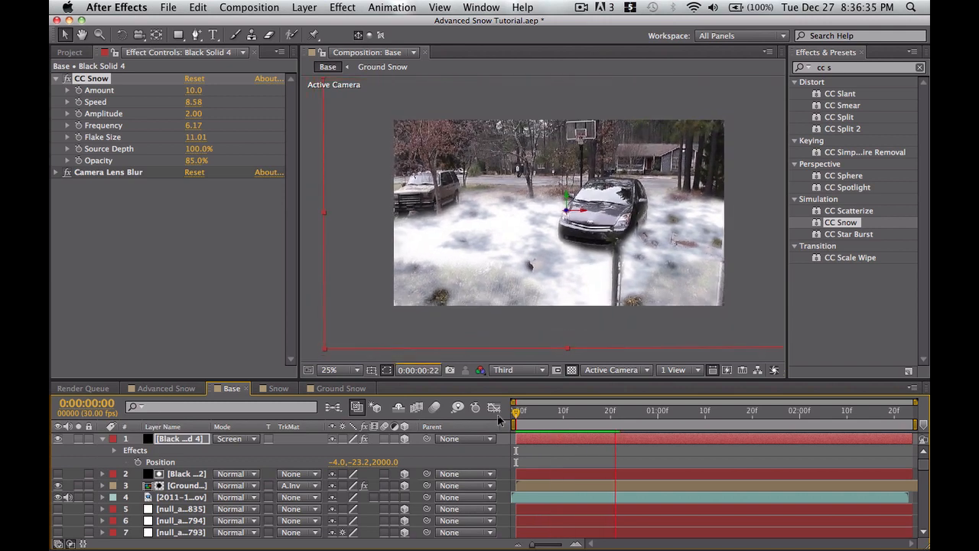
Step: Try a CC Snow Amplitude of about 3.55 and preview the snowfall from the start
left_click(187, 114)
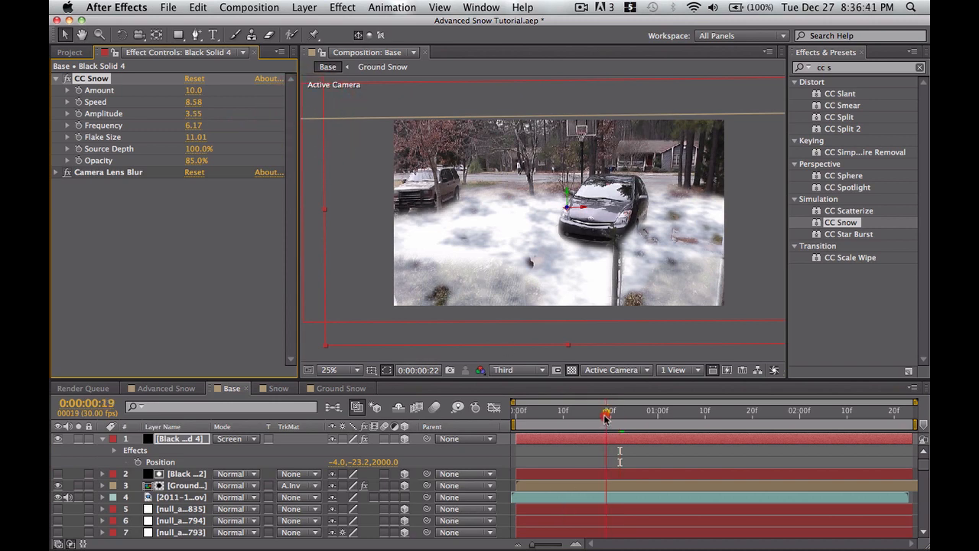
left_click_drag(604, 417, 519, 417)
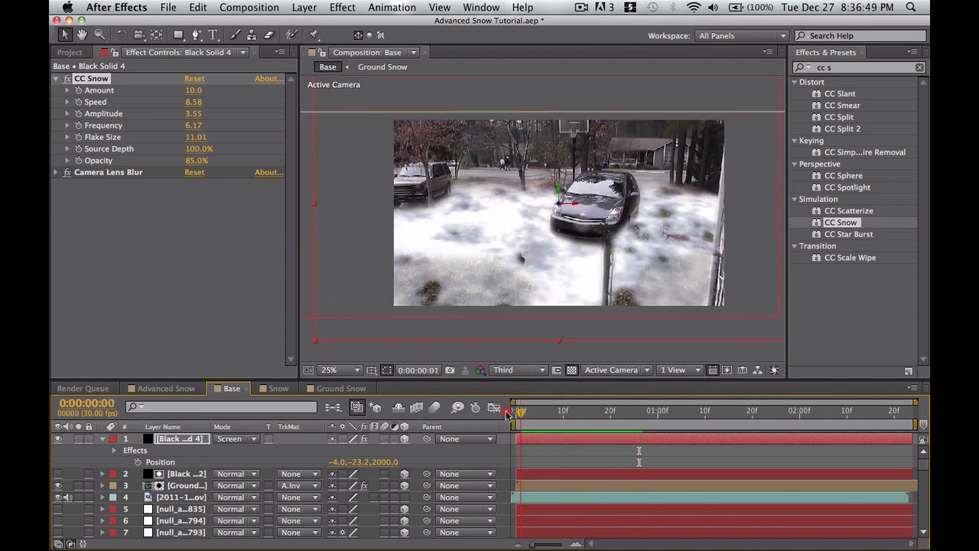
left_click(510, 413)
key("KP_0")
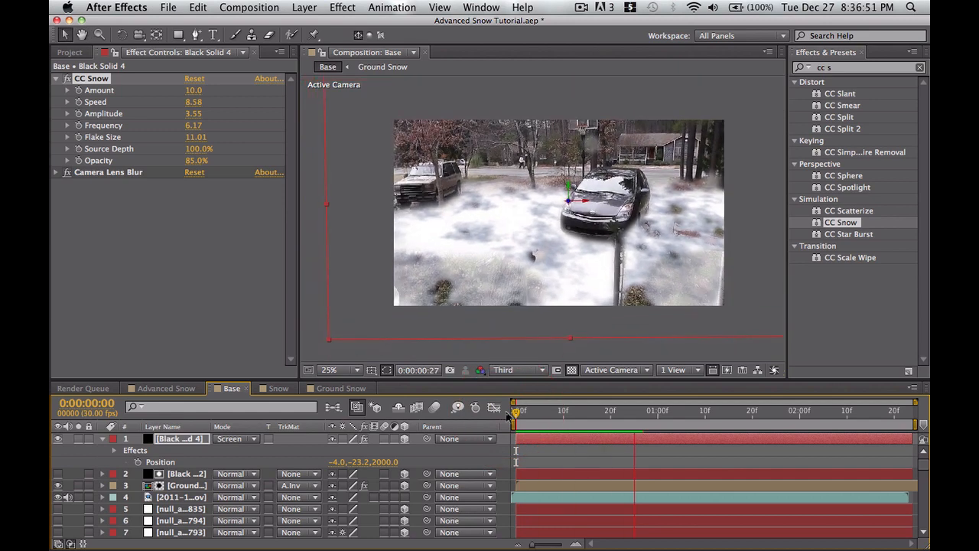
left_click(513, 413)
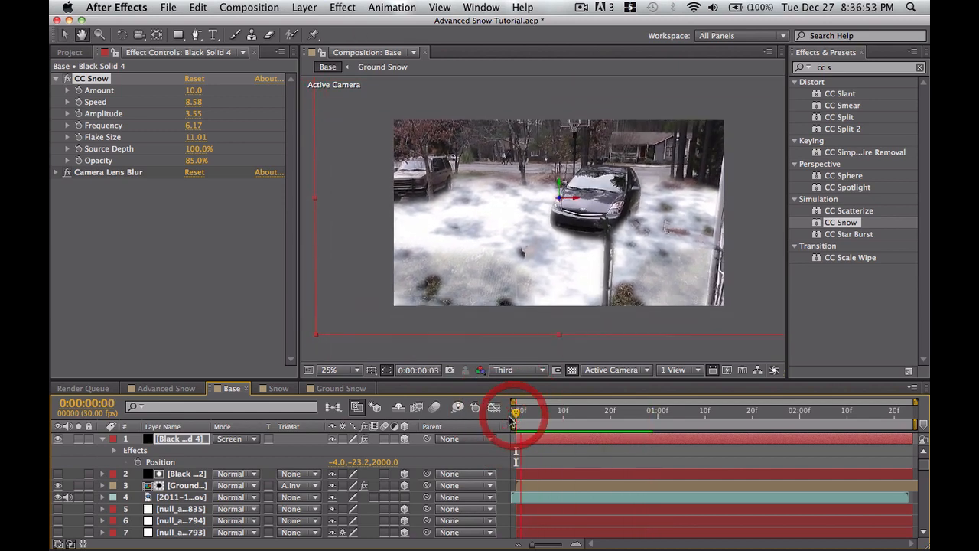
Step: Set the CC Snow Amplitude to 20 and preview the flake motion from the start
left_click(192, 114)
type("2")
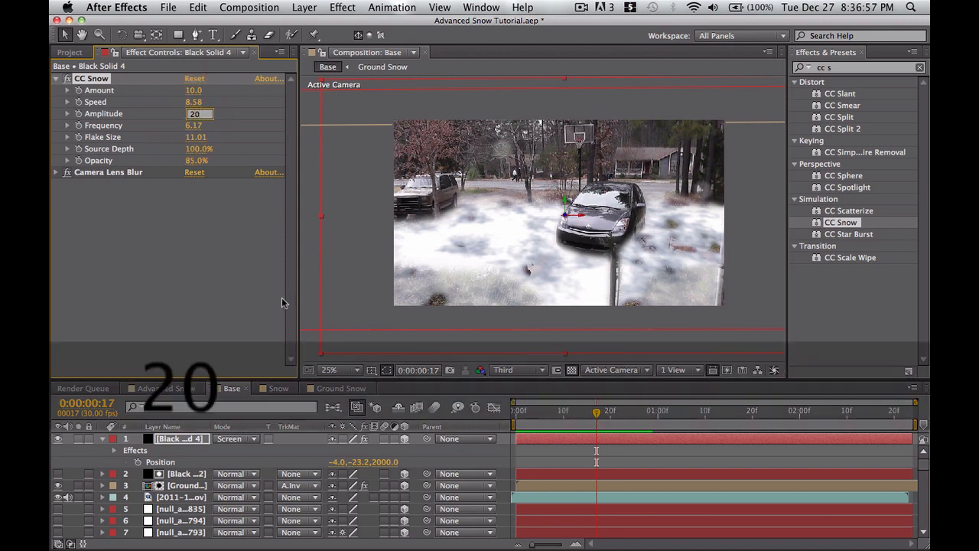
type("0")
left_click(569, 462)
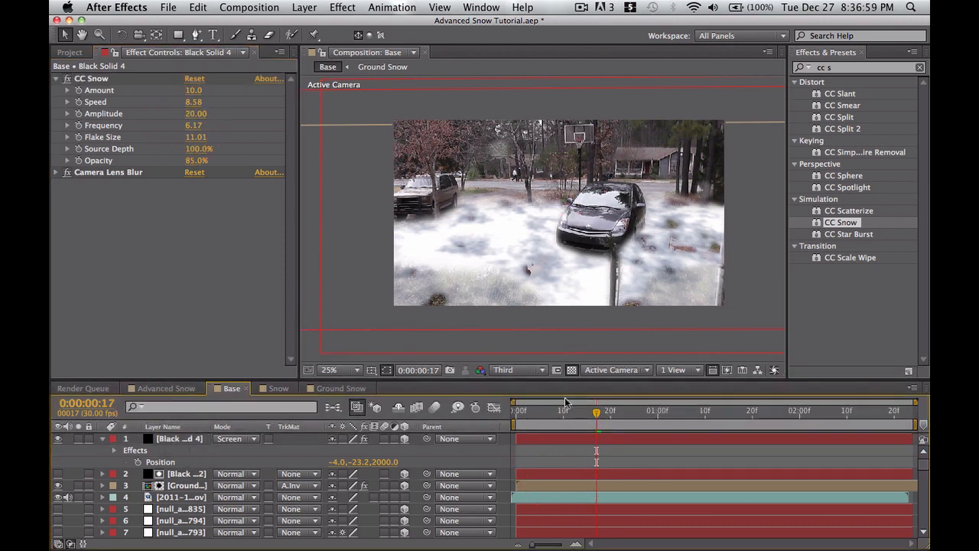
left_click_drag(540, 409, 498, 407)
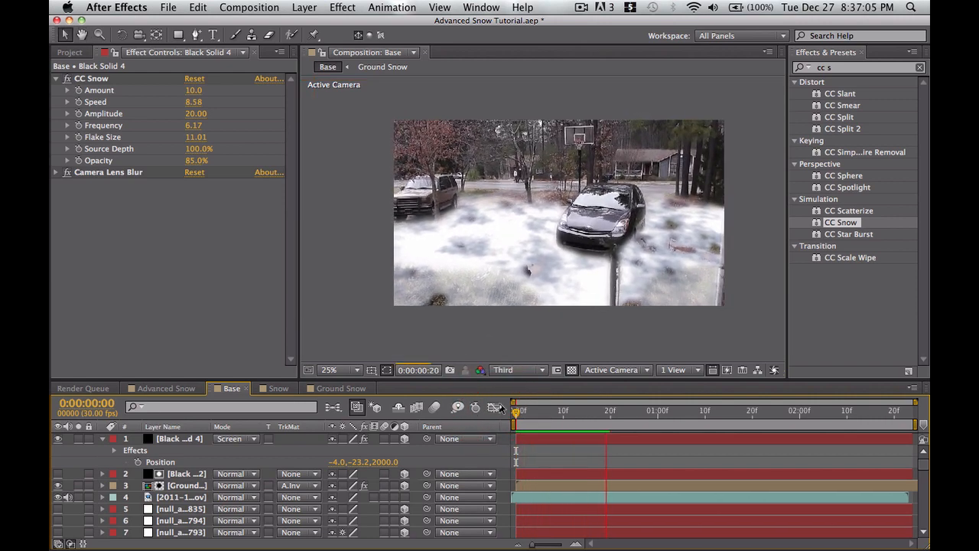
left_click(511, 411)
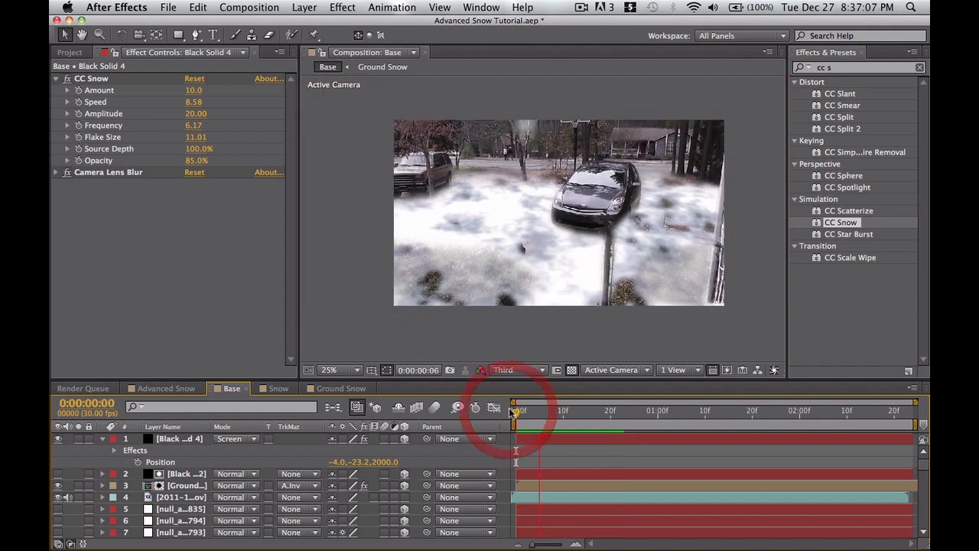
Step: Try a CC Snow Frequency of 20 and preview the snowfall from the start
left_click_drag(512, 411, 577, 420)
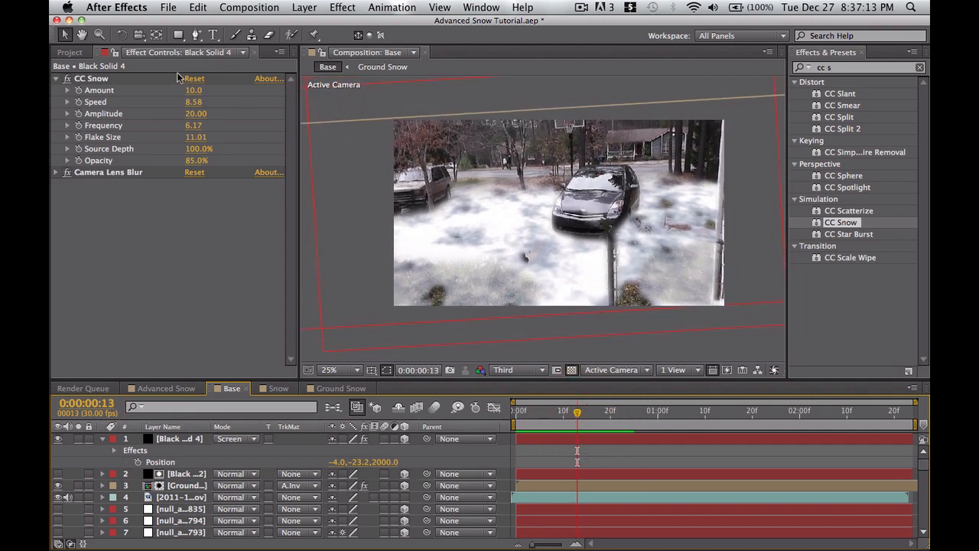
left_click(191, 126)
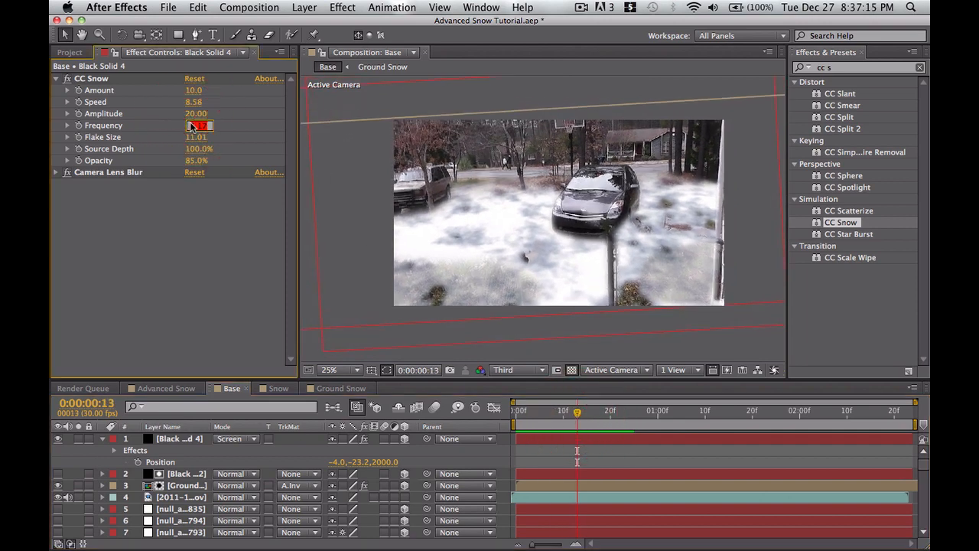
type("20")
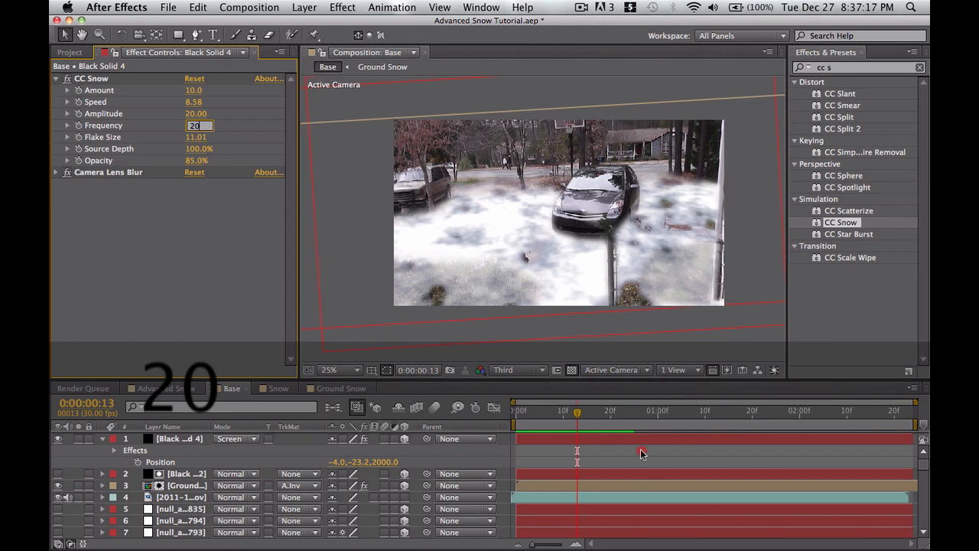
left_click(642, 451)
left_click_drag(532, 418, 499, 420)
key("space")
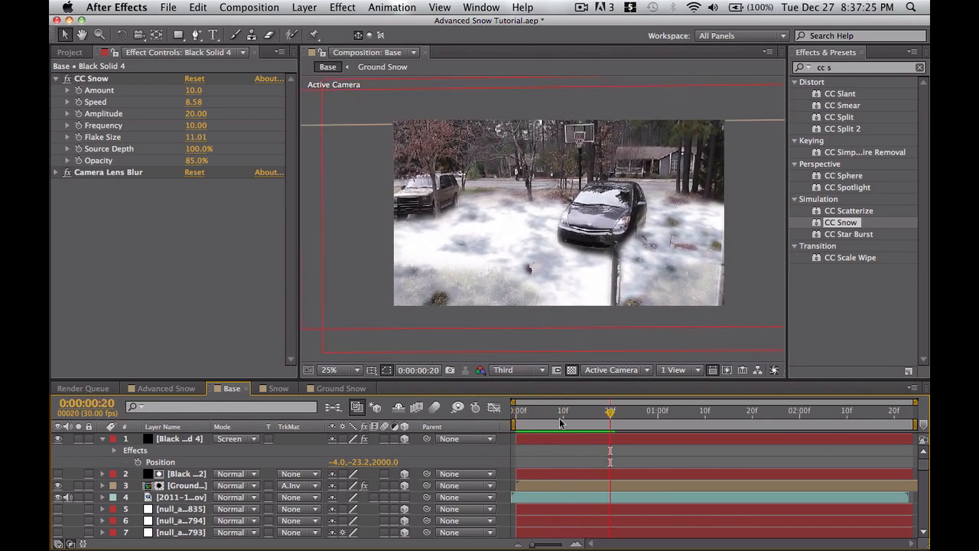
left_click_drag(516, 417, 524, 419)
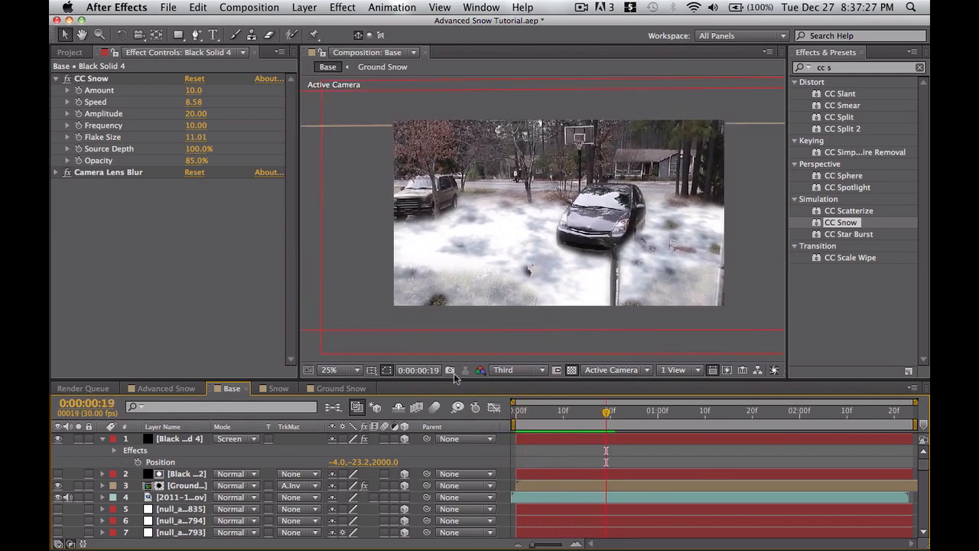
Step: Lower the CC Snow Speed to 2 and preview the snowfall from the start
left_click_drag(189, 110, 146, 109)
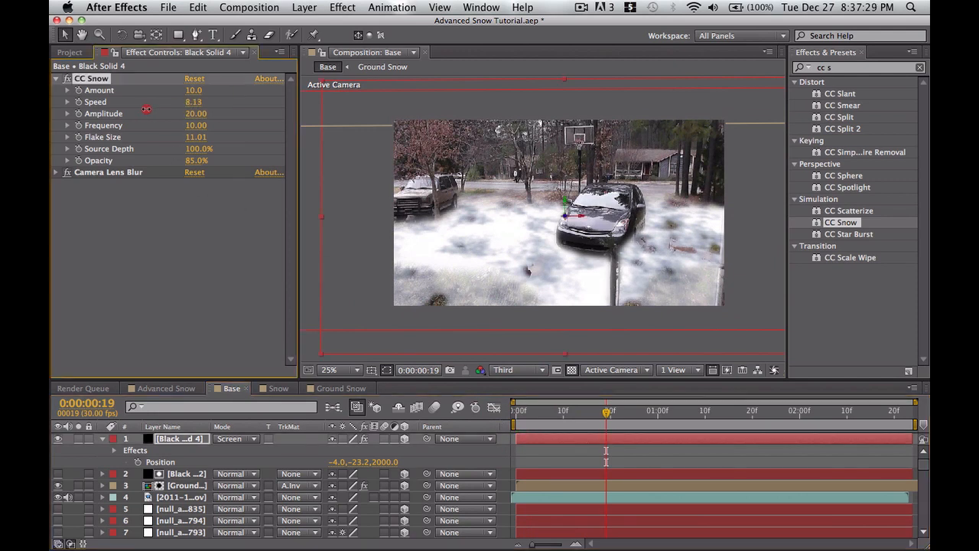
left_click(193, 106)
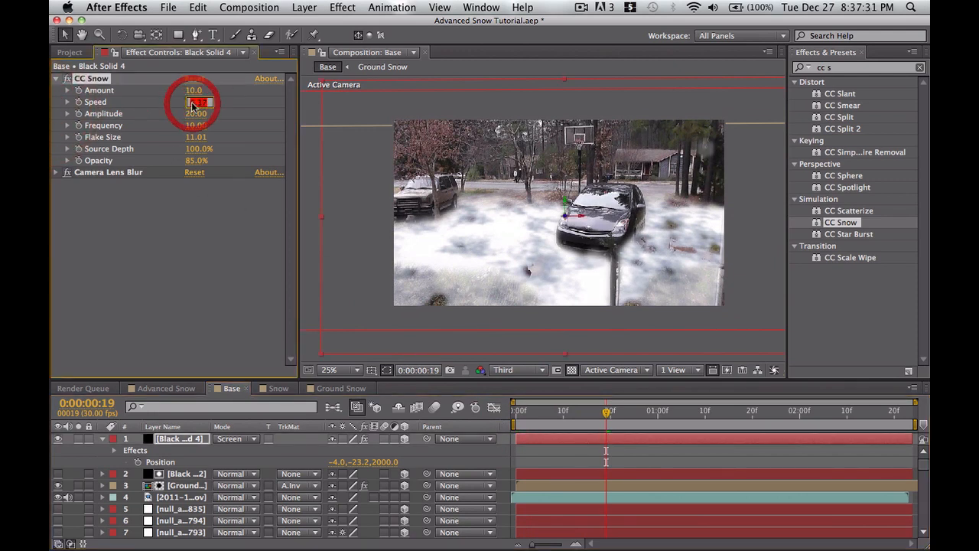
type("2")
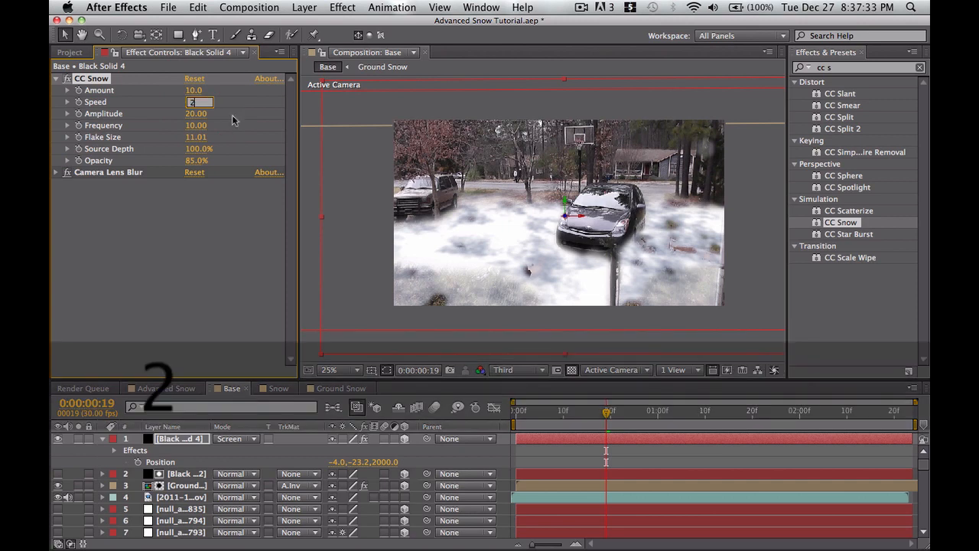
left_click(237, 127)
left_click_drag(555, 417, 504, 425)
key("KP_0")
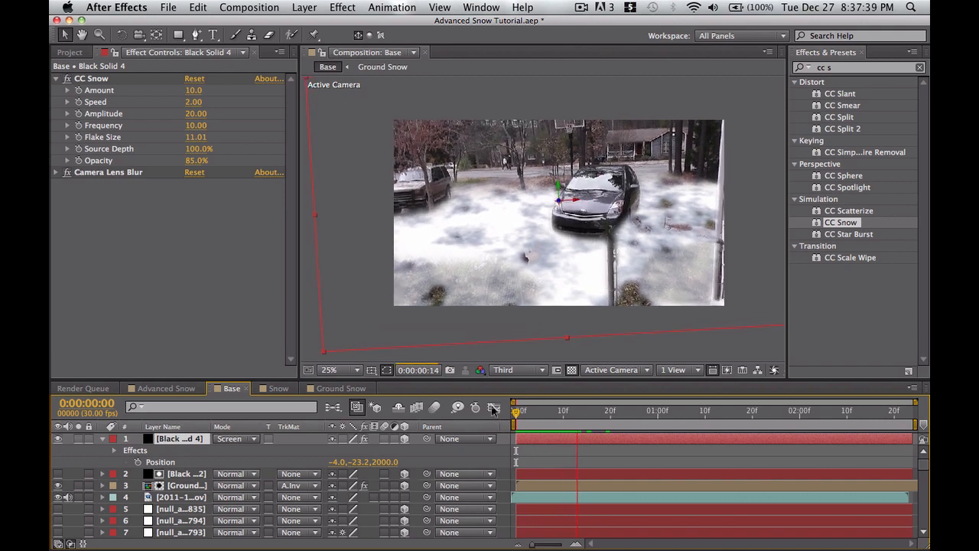
Step: Set the CC Snow Frequency to 1 and preview the snowfall from the start
left_click(192, 125)
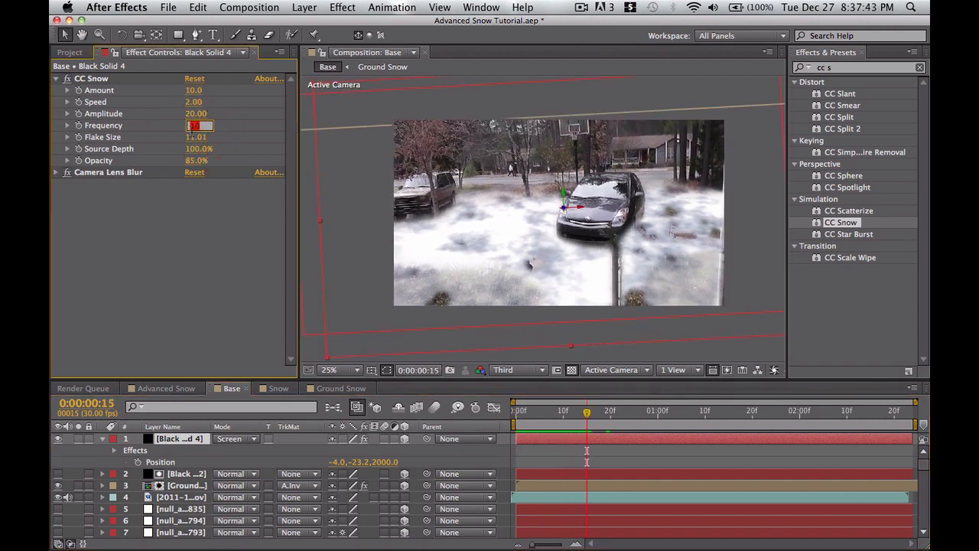
type("1")
left_click(233, 246)
left_click(539, 423)
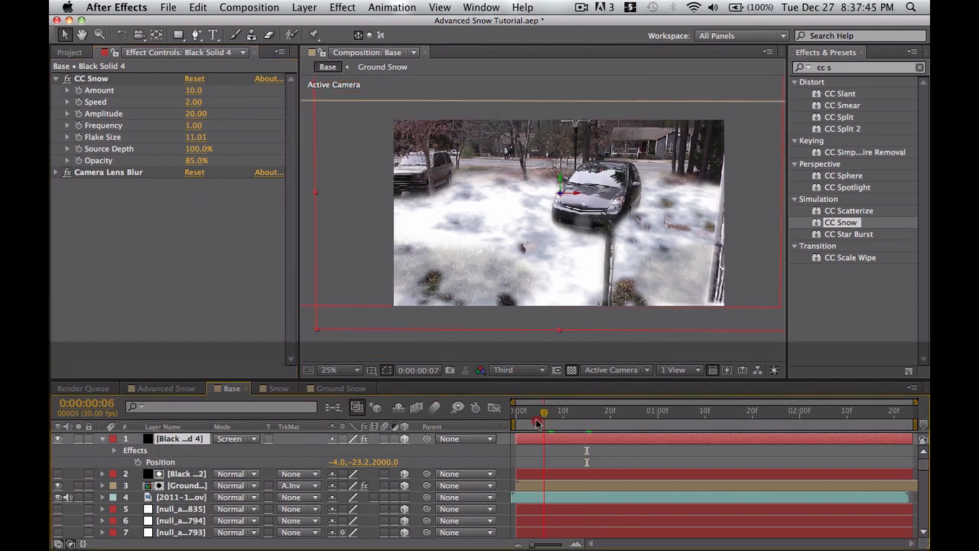
left_click_drag(538, 422, 511, 421)
key("0")
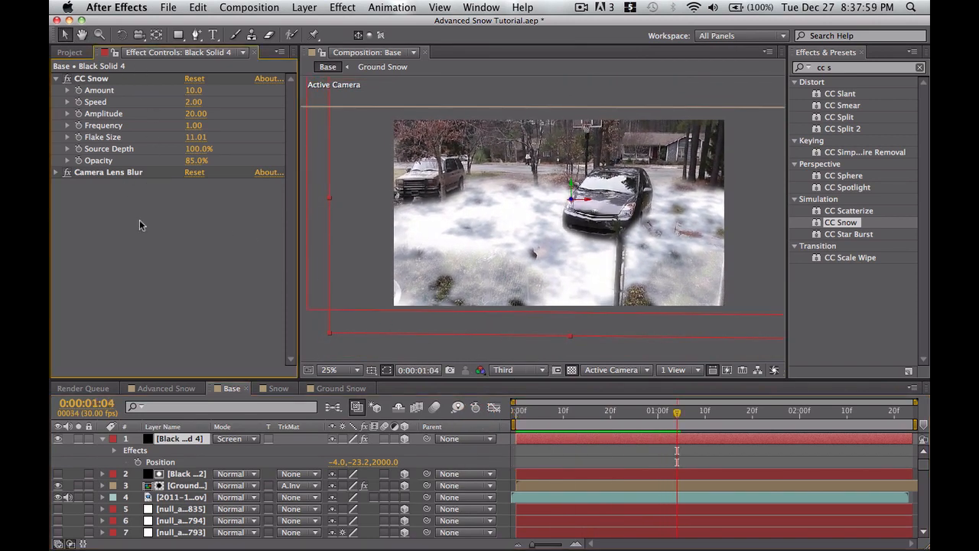
Step: Add a second CC Snow effect below Camera Lens Blur on the snow solid and preview it from near the start
right_click(157, 240)
left_click(117, 239)
left_click(56, 79)
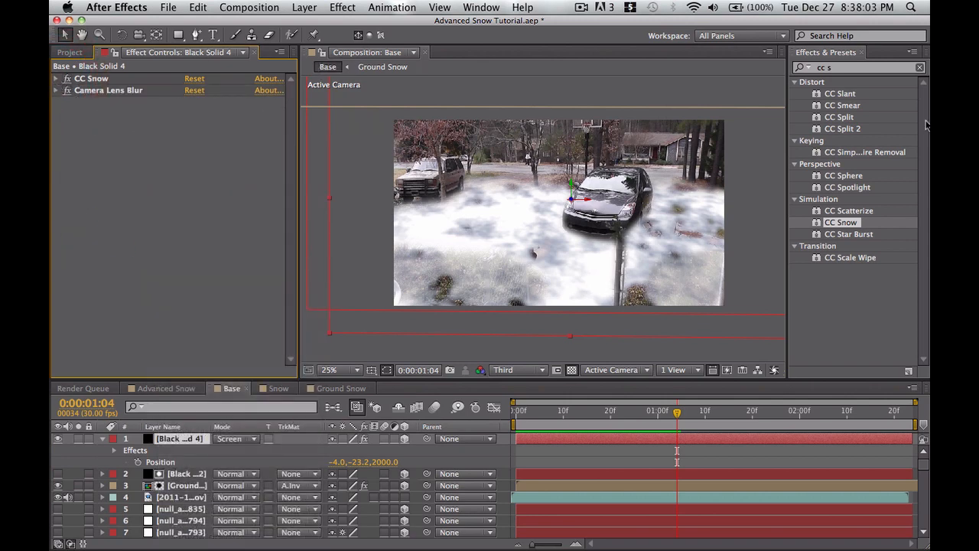
left_click_drag(833, 225, 127, 186)
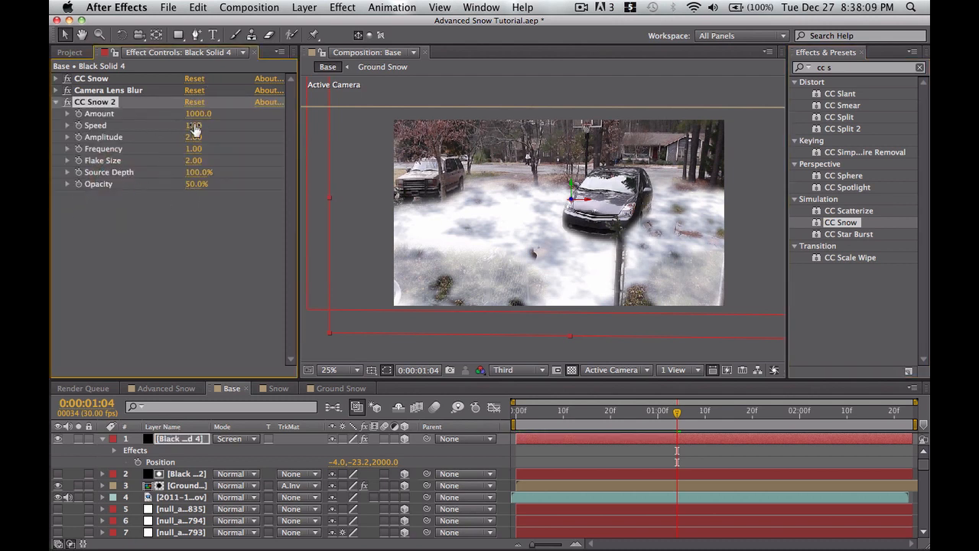
left_click_drag(677, 411, 527, 413)
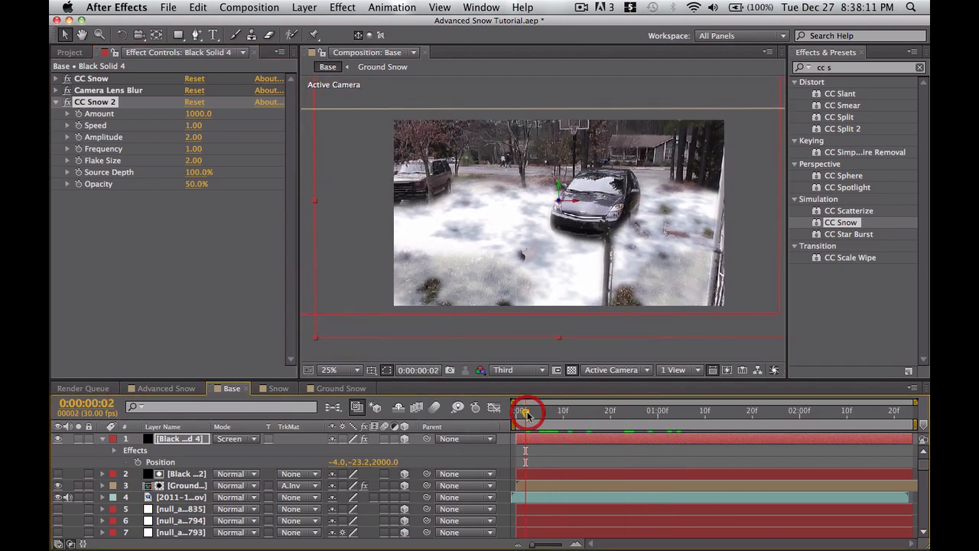
key("KP_0")
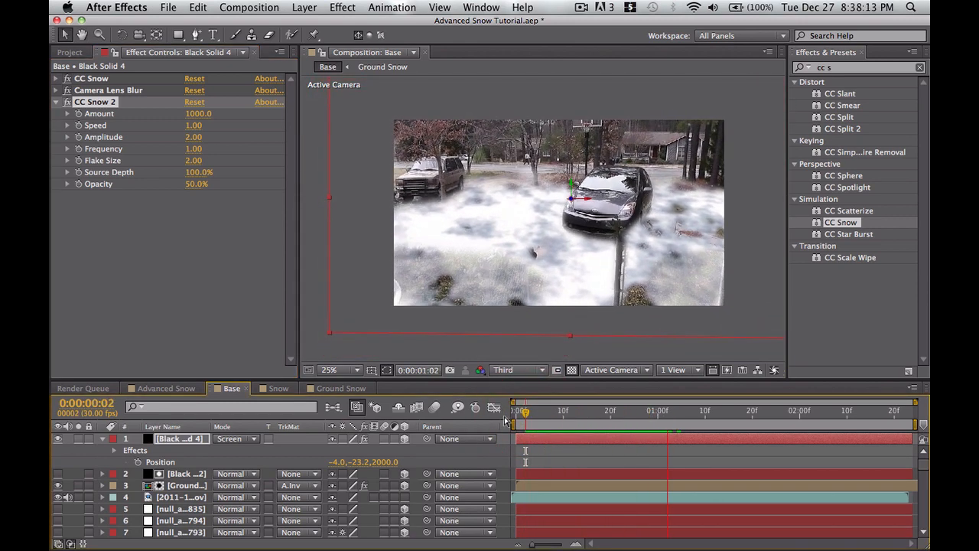
key("space")
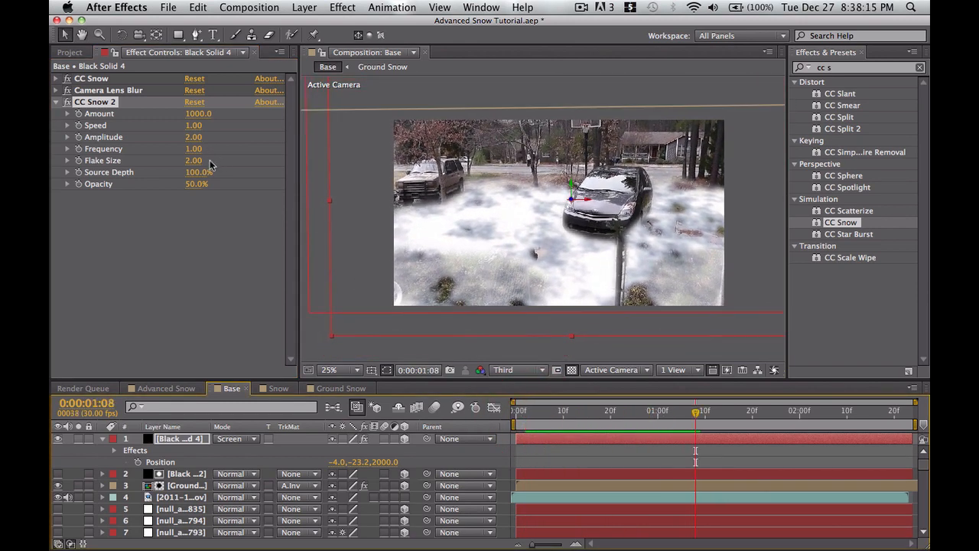
Step: Set the second CC Snow's Speed to about 0.94 and Amplitude to about 13.54, previewing the snowfall from the start
left_click(198, 125)
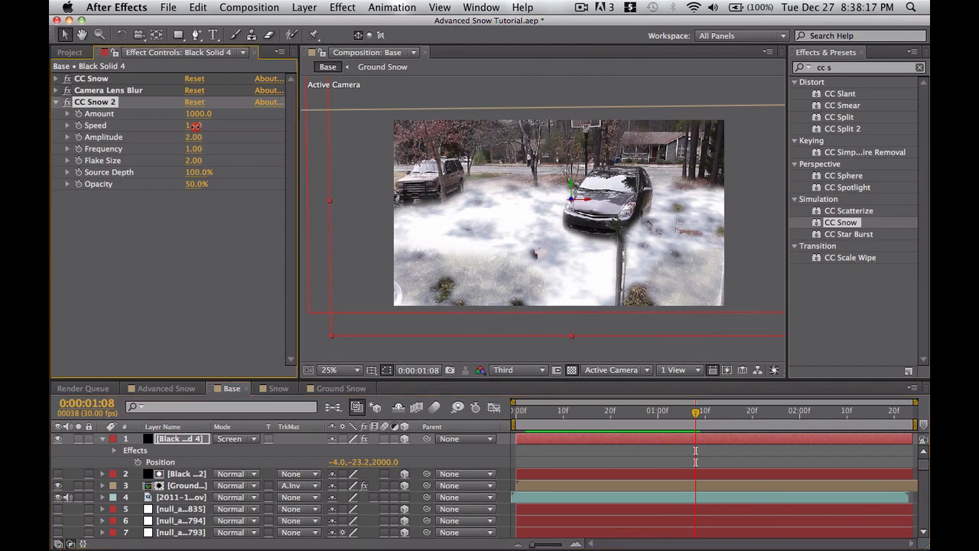
left_click_drag(195, 126, 191, 127)
left_click_drag(582, 416, 507, 417)
key("space")
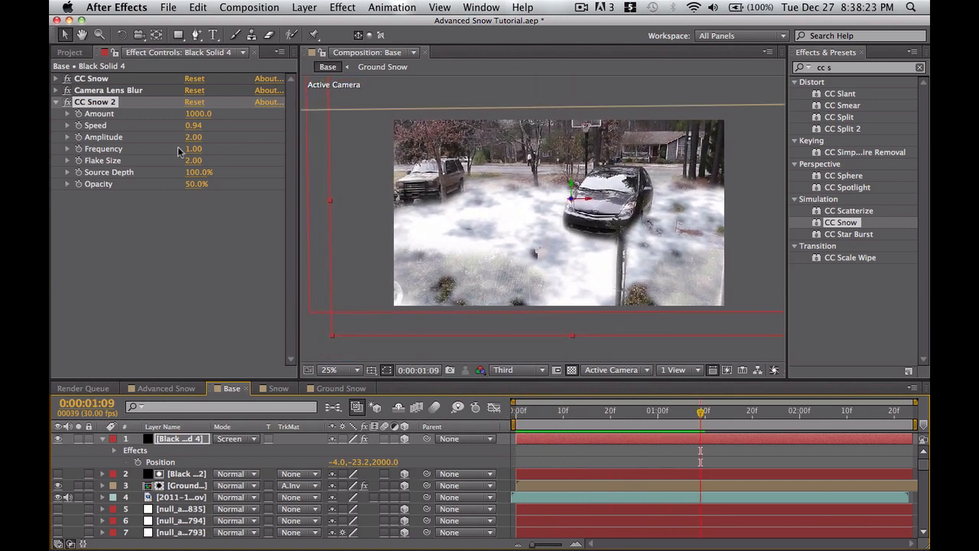
left_click_drag(192, 137, 929, 88)
left_click_drag(610, 416, 498, 413)
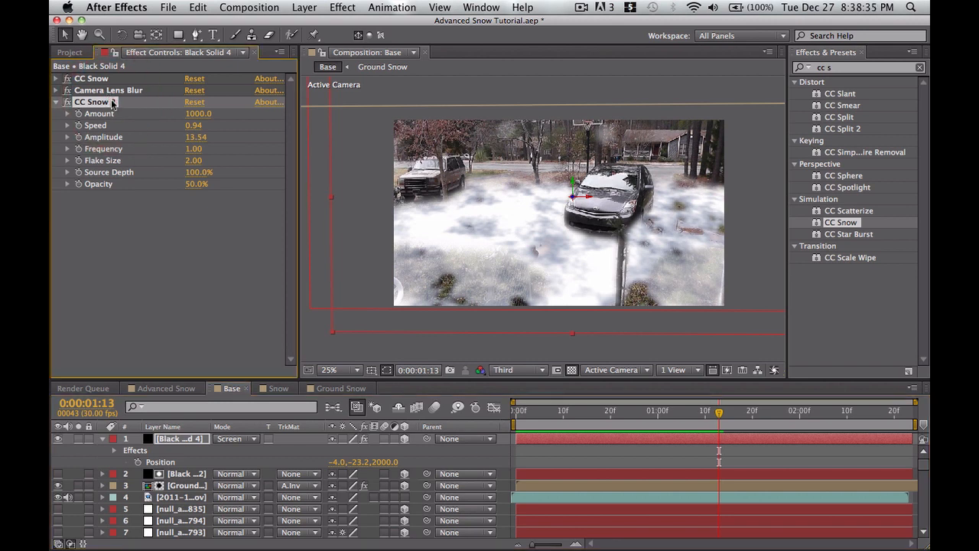
Step: Try duplicating the second CC Snow effect, then delete the copy
key("super+d")
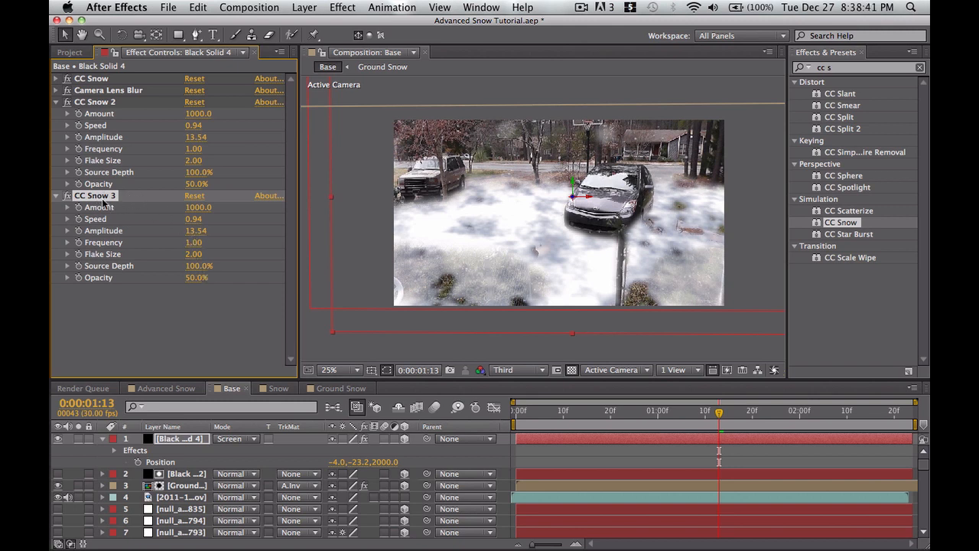
key("Delete")
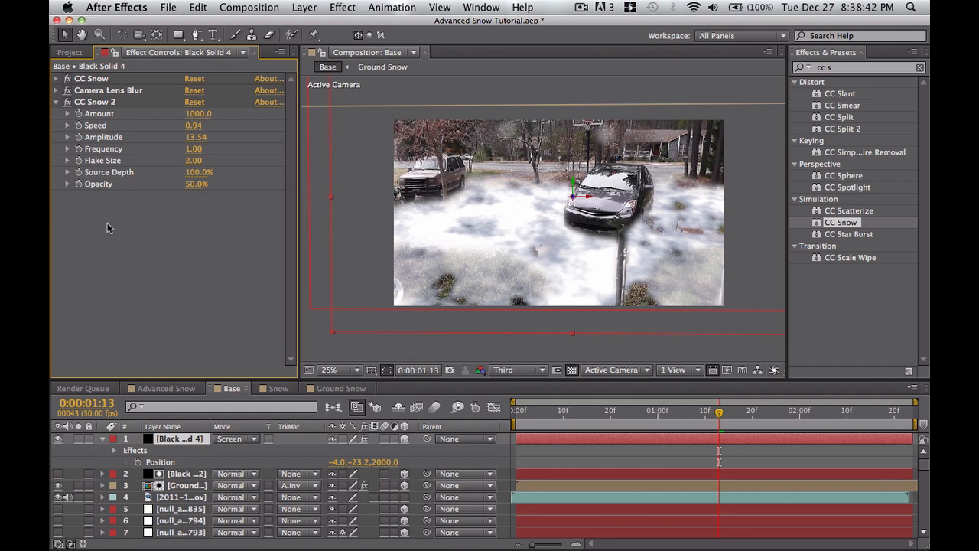
Step: Rename the Black Solid 4 layer as Falling Snow
left_click(182, 440)
key("Return")
type("F")
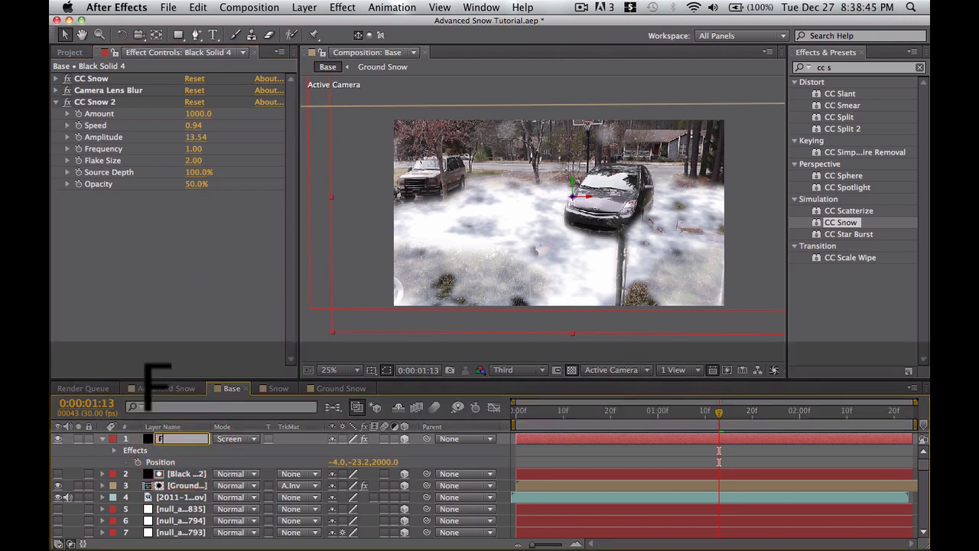
type("alling")
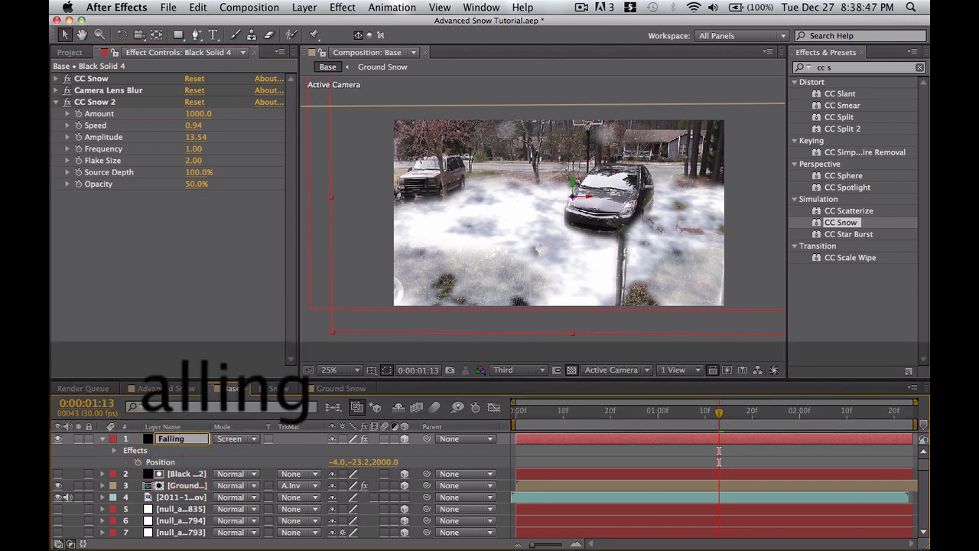
type(" Snow")
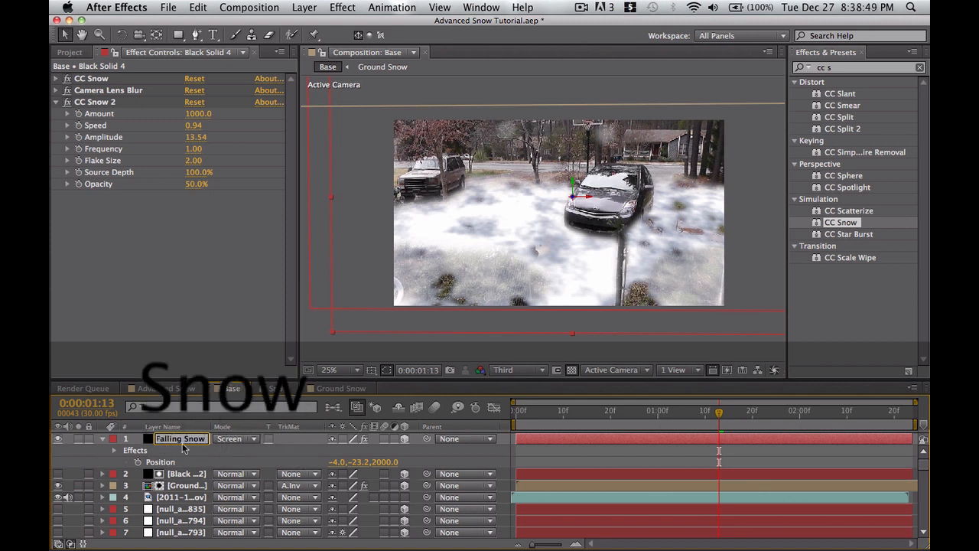
key("Return")
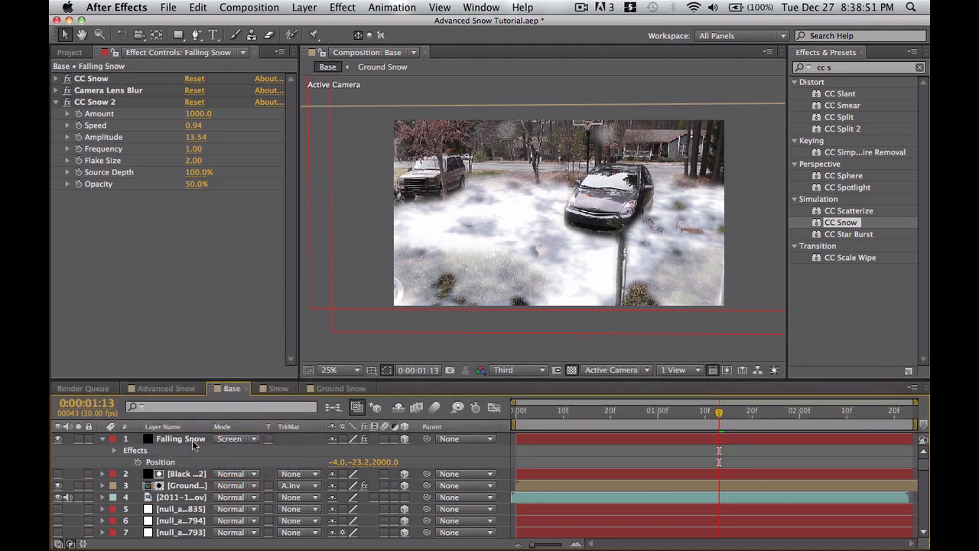
Step: Duplicate the Falling Snow layer and delete both CC Snow effects and Camera Lens Blur from the original
left_click(193, 441)
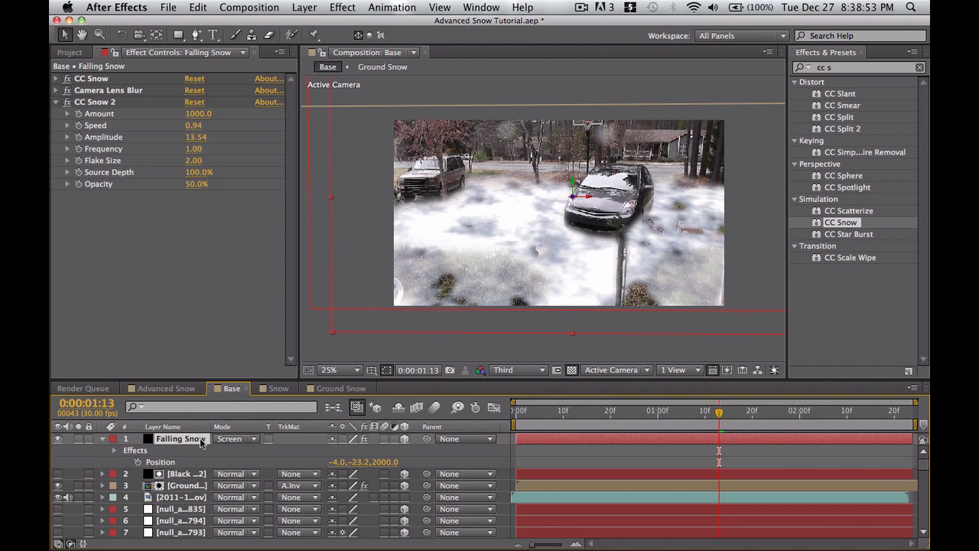
key("super+d")
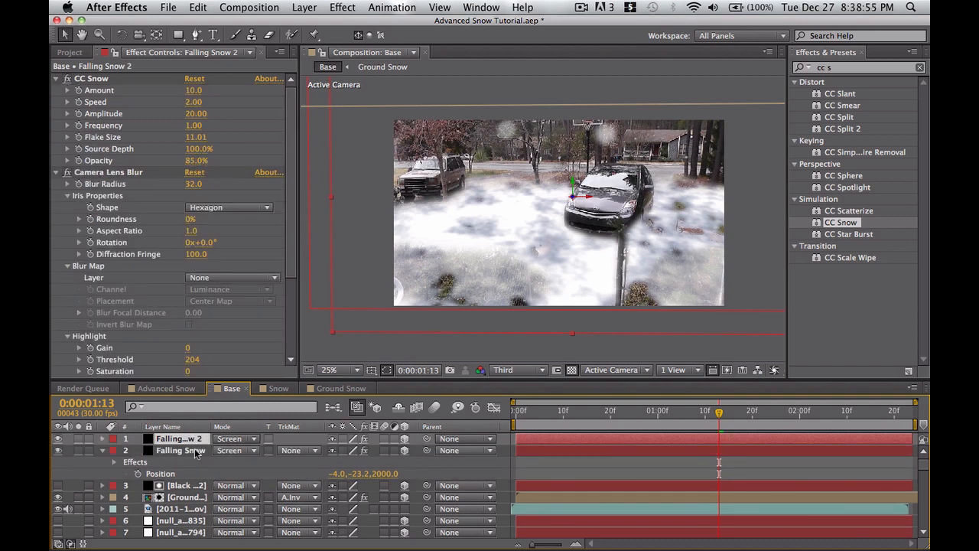
left_click(195, 451)
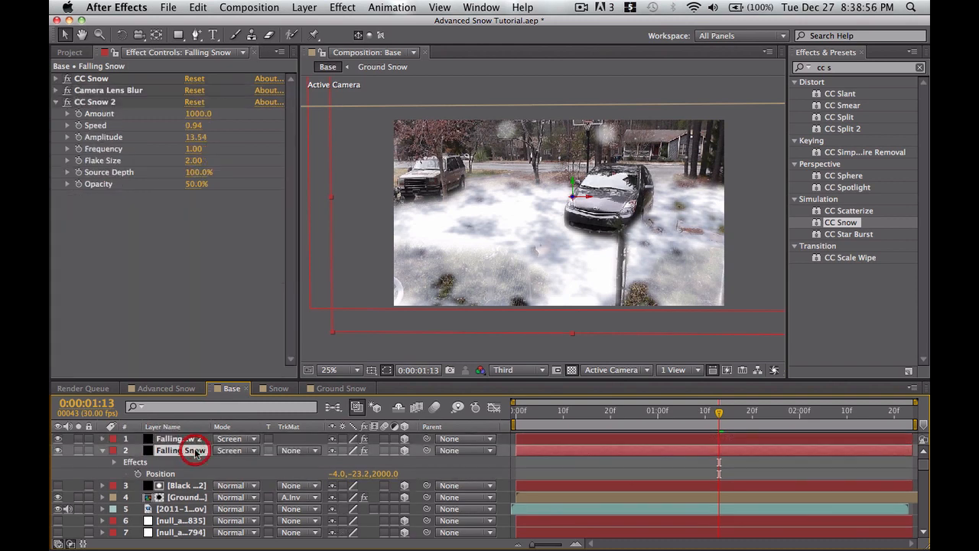
left_click(91, 78)
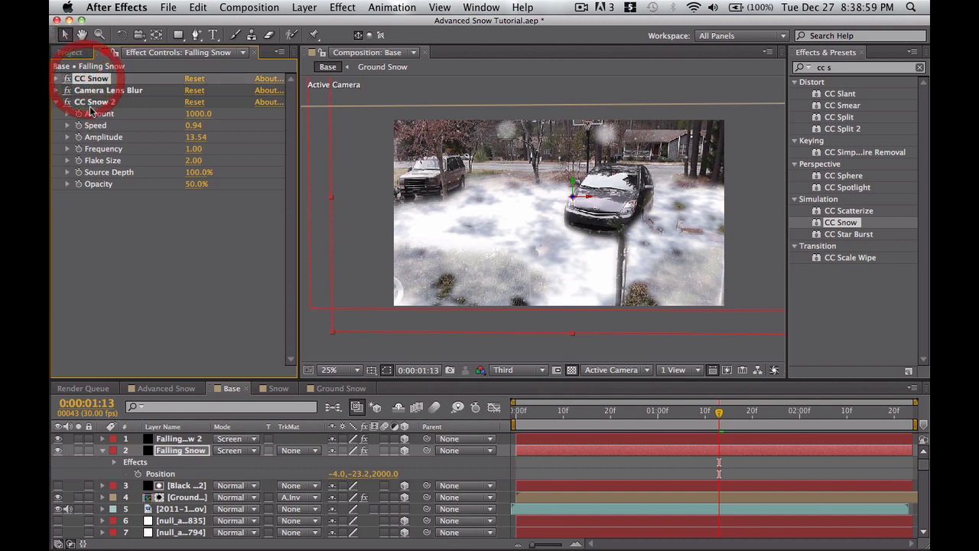
left_click(92, 104, "shift")
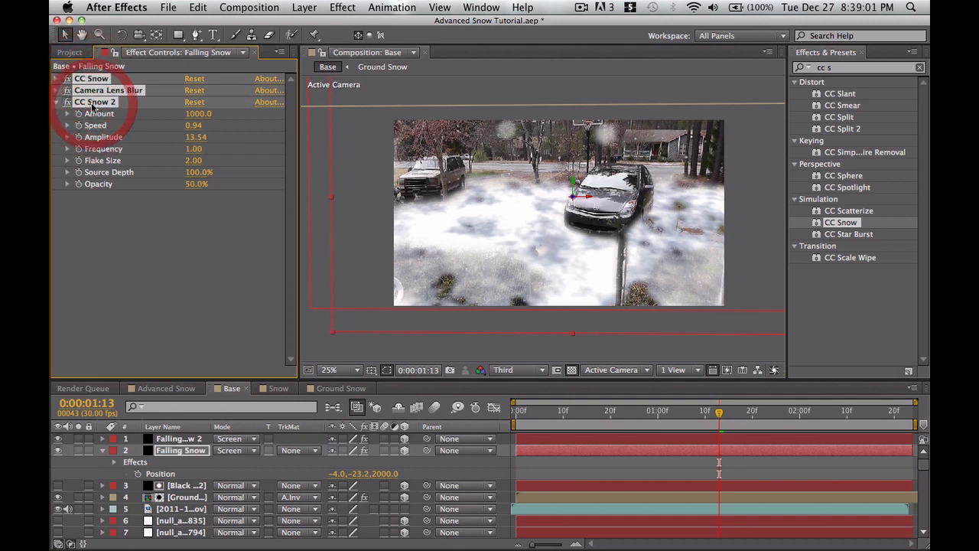
key("Delete")
Step: Rename the effect-free original layer as Falling Snow Invert
left_click(195, 452)
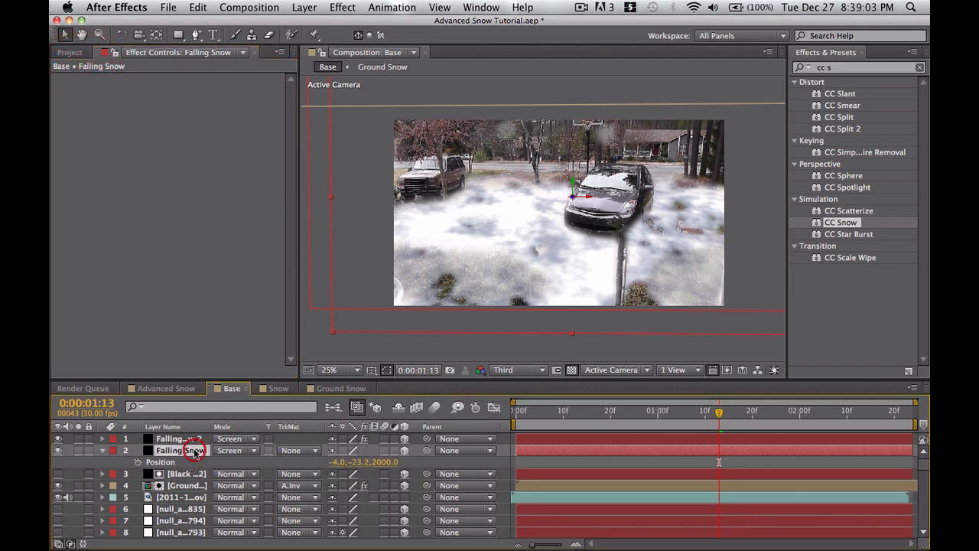
key("Return")
key("Right")
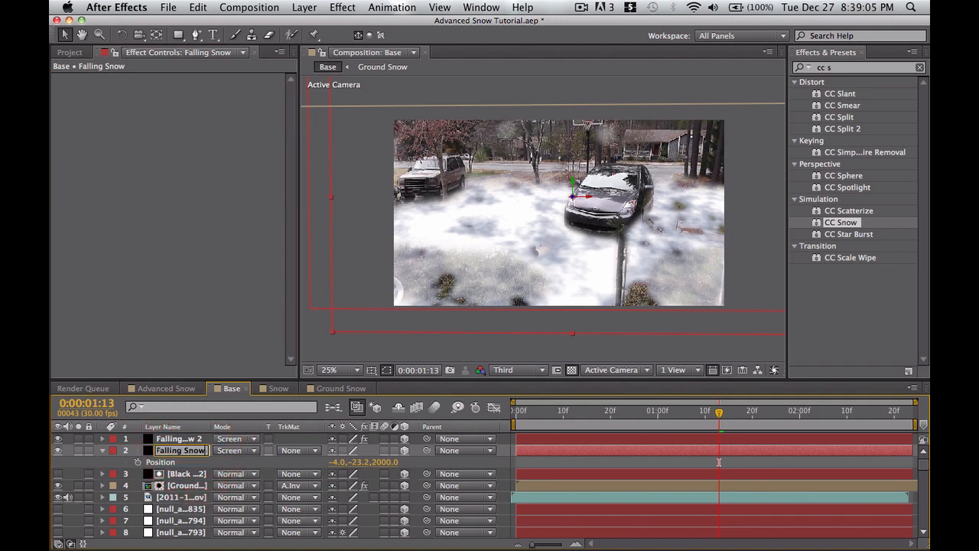
type("Invert")
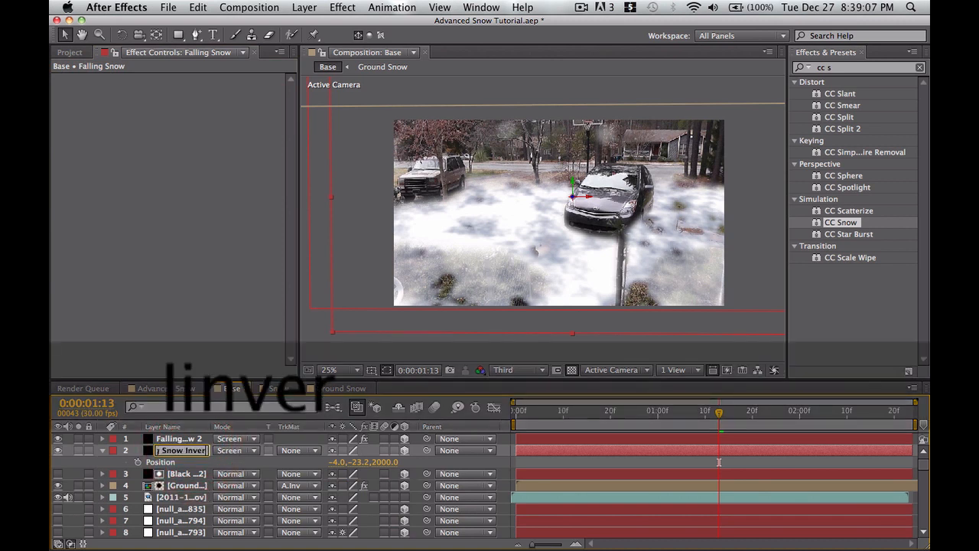
left_click(185, 473)
Step: Apply the CC Snow effect to the Falling Snow Invert layer
left_click(182, 451)
right_click(164, 196)
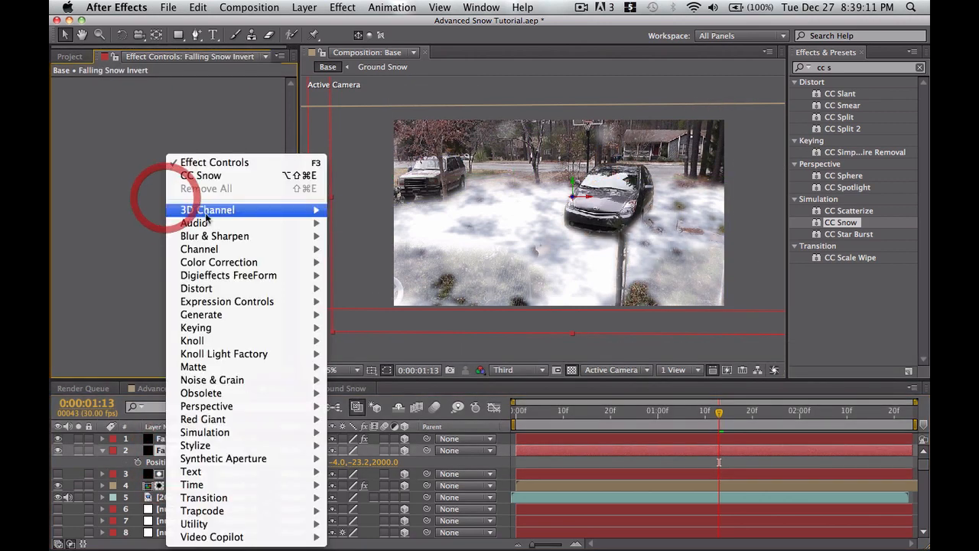
left_click(74, 203)
left_click(849, 223)
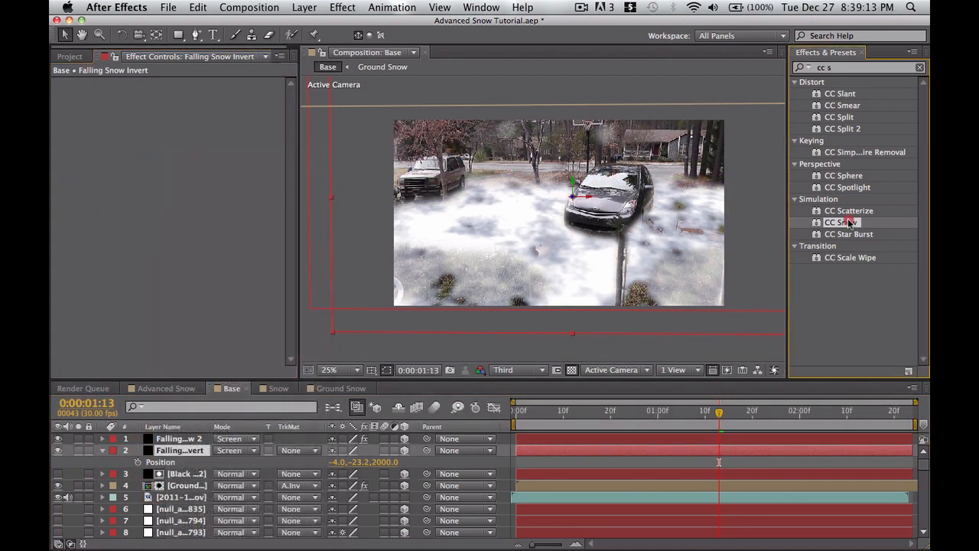
left_click_drag(850, 222, 107, 172)
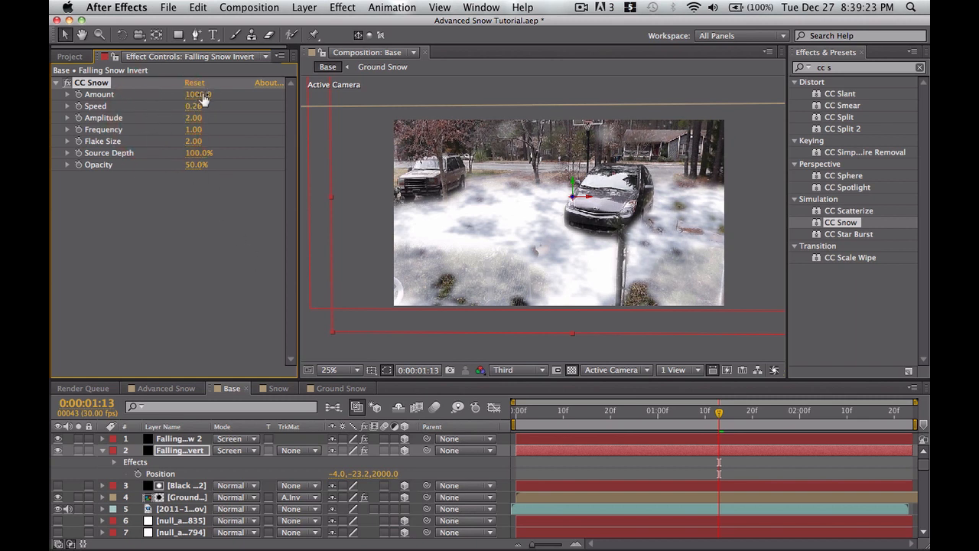
Step: Set the Falling Snow Invert layer's CC Snow Amount to 370 and Amplitude to 23.43
left_click_drag(202, 97, 107, 95)
mouse_move(106, 95)
left_mouse_down()
mouse_move(53, 102)
mouse_move(92, 99)
left_mouse_up()
left_click_drag(205, 120, 283, 123)
left_click_drag(927, 116, 928, 97)
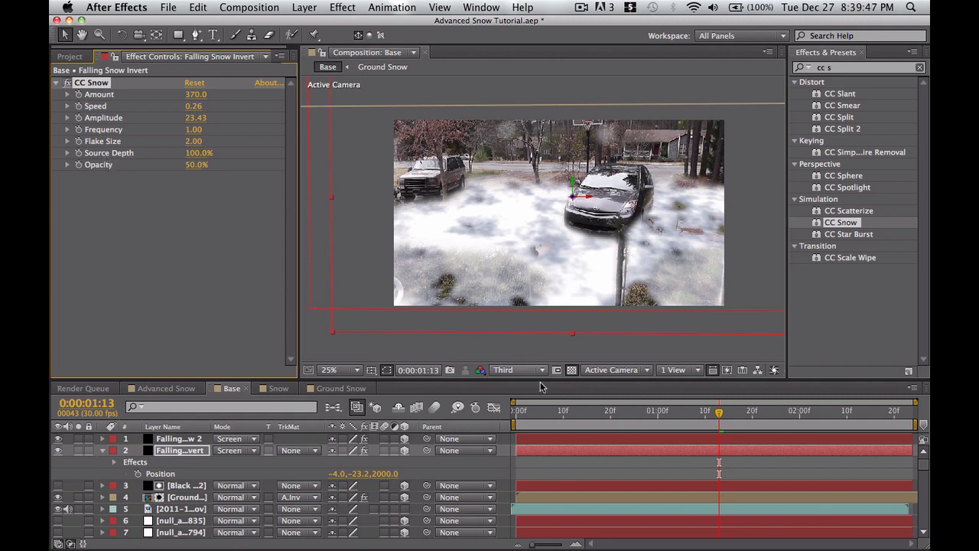
Step: Return to the first frame and set the Falling Snow Invert layer's Z Rotation to 180°
left_click(626, 416)
left_click_drag(601, 421, 513, 414)
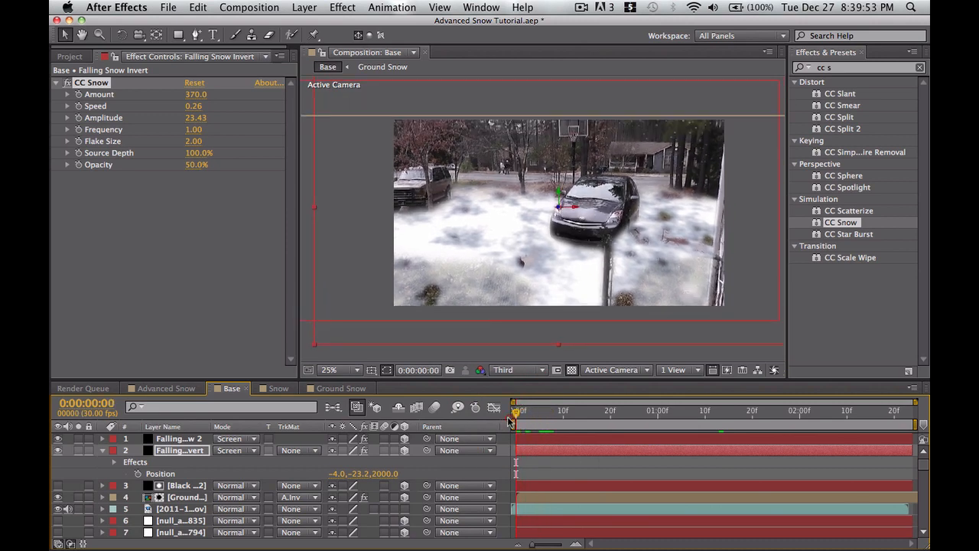
left_click(138, 327)
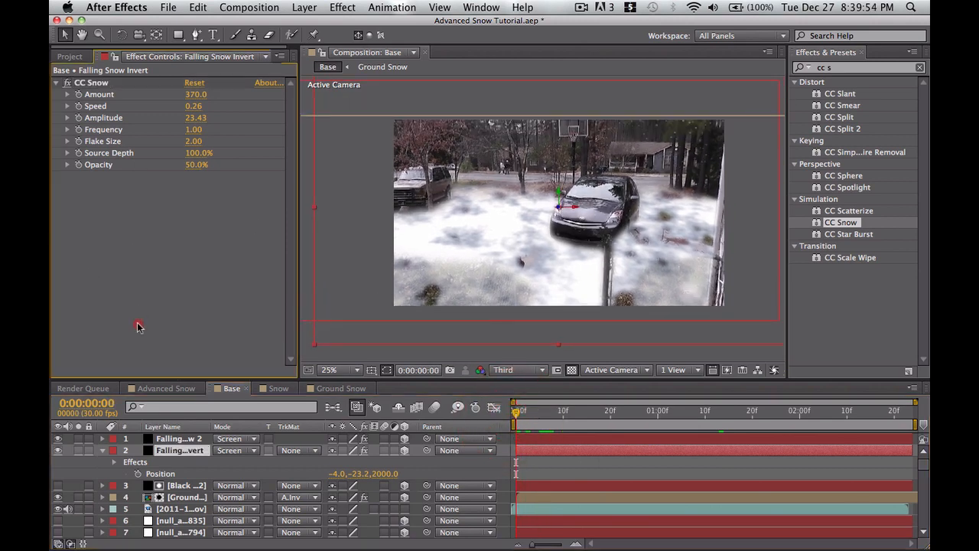
left_click(188, 453)
key("r")
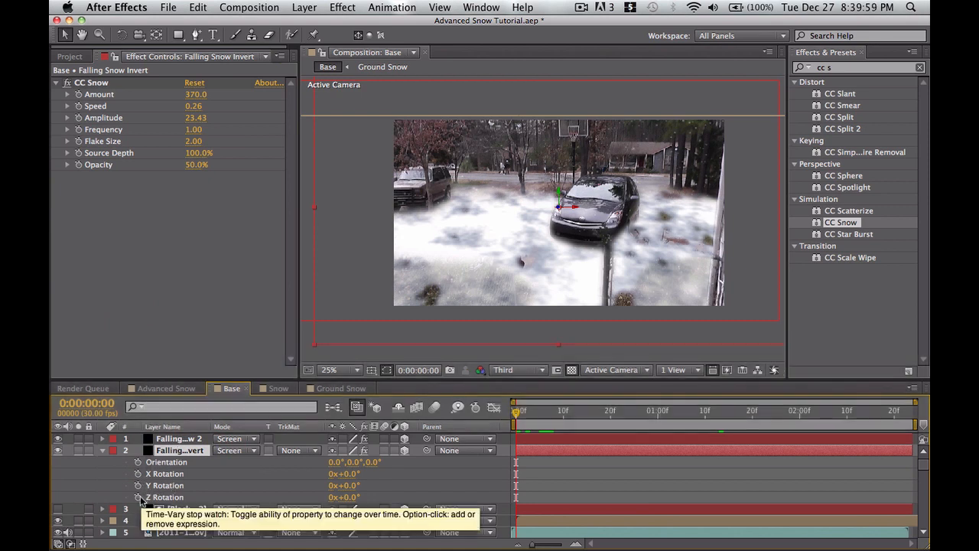
left_click(349, 498)
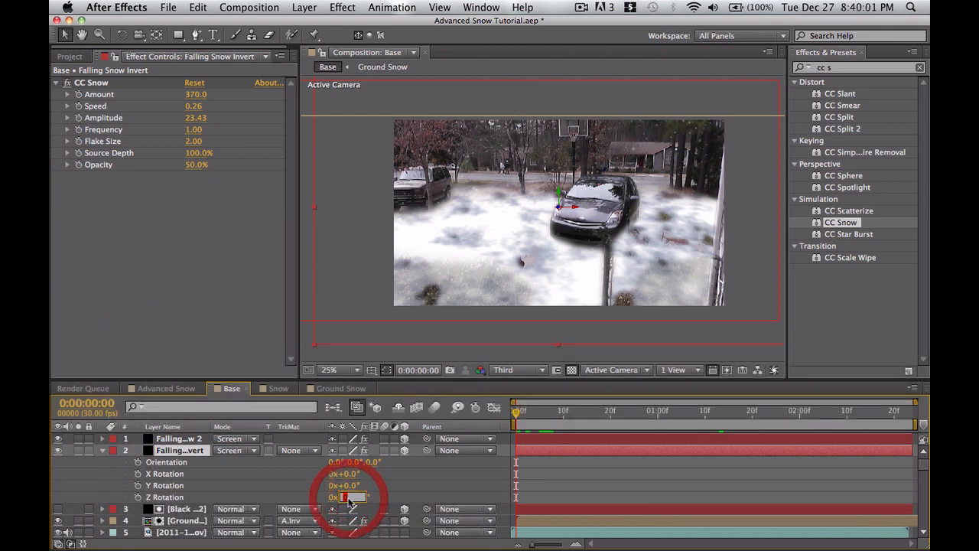
type("180")
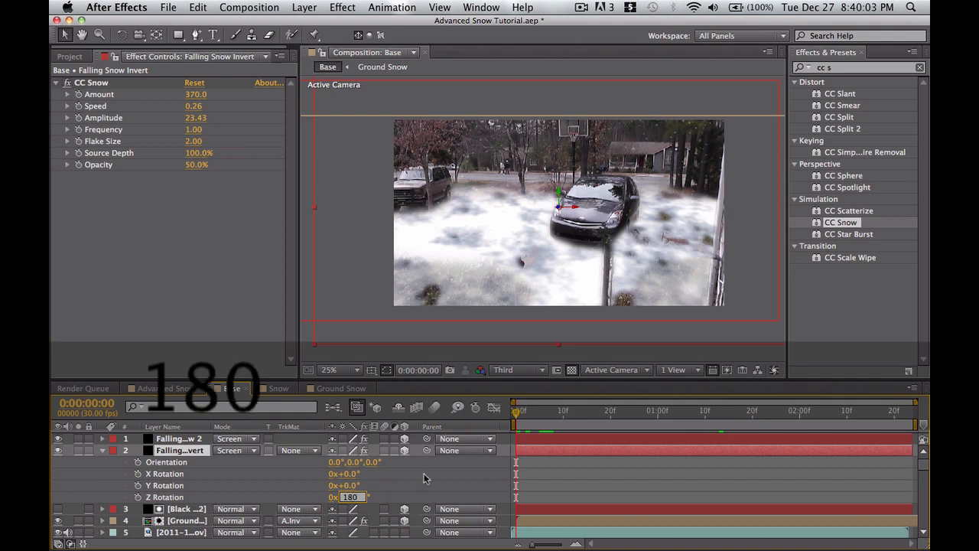
left_click(426, 478)
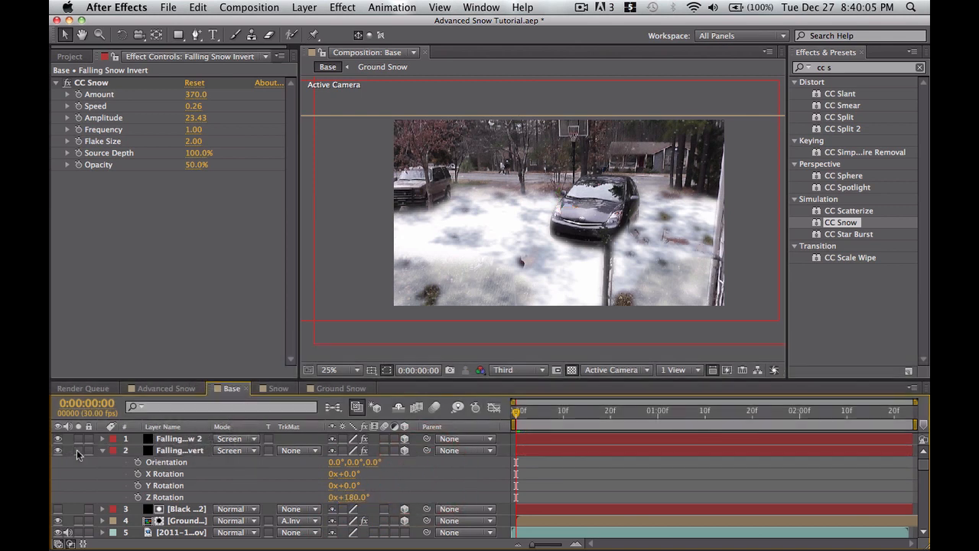
Step: Solo the Falling Snow Invert layer and the Falling Snow copy above it, and preview their snowfall together
left_click(78, 450)
left_click(78, 438)
key("space")
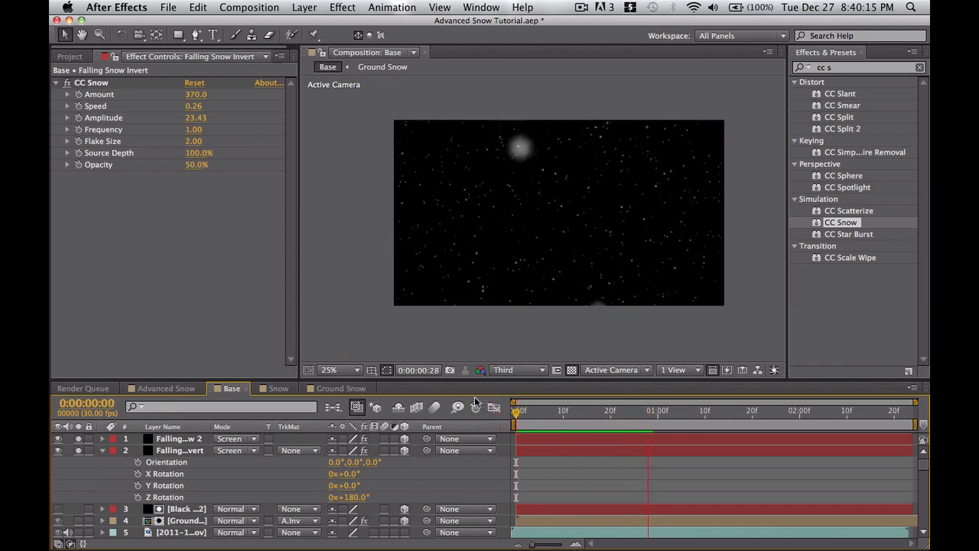
Step: Set the CC Snow Amount of the Falling Snow Invert layer to 100
key("F8")
key("F8")
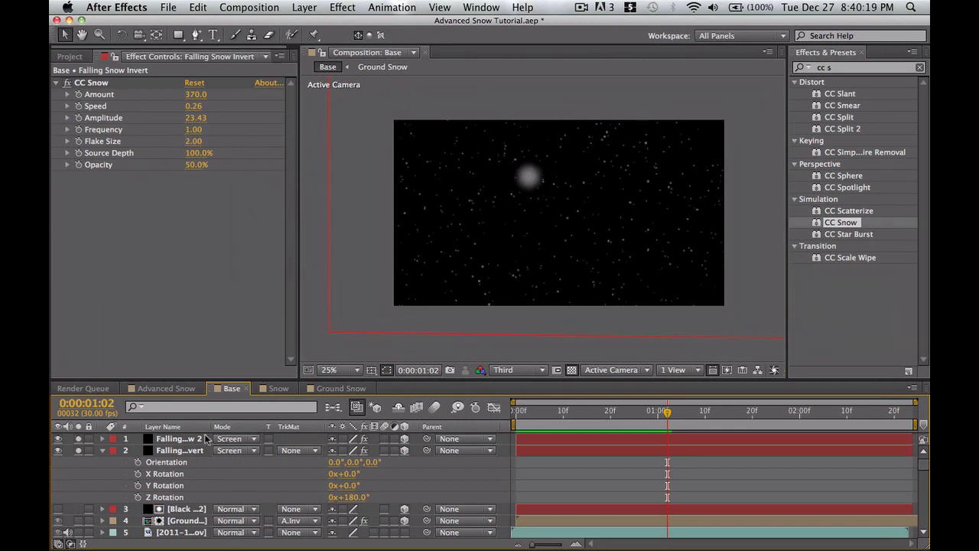
left_click(187, 94)
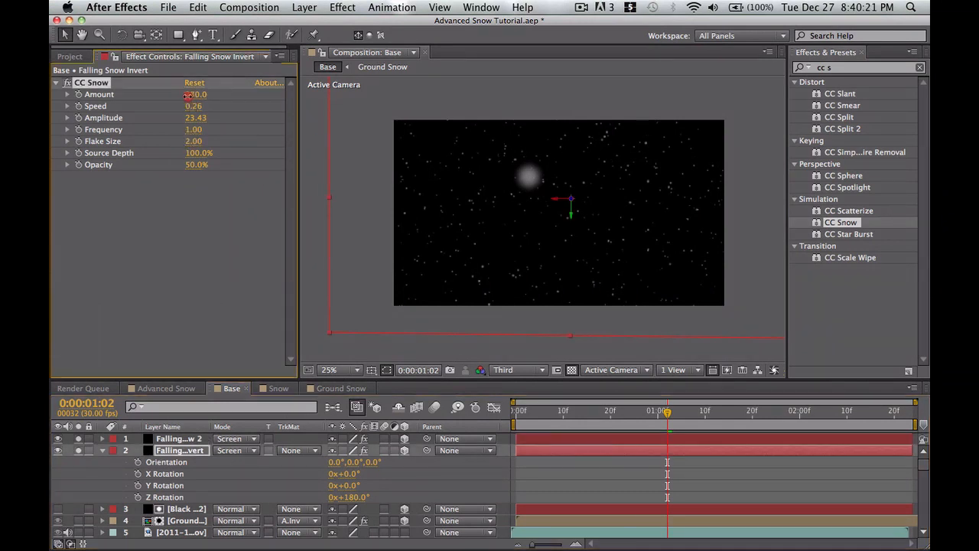
left_click_drag(181, 95, 165, 98)
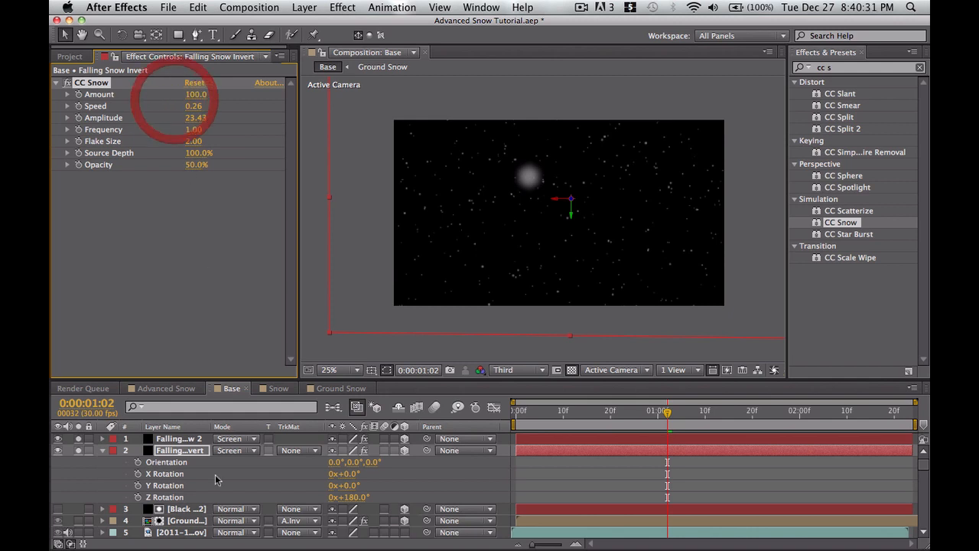
Step: Duplicate the Falling Snow Invert layer and set the original's Z Rotation to 90°
left_click(203, 452)
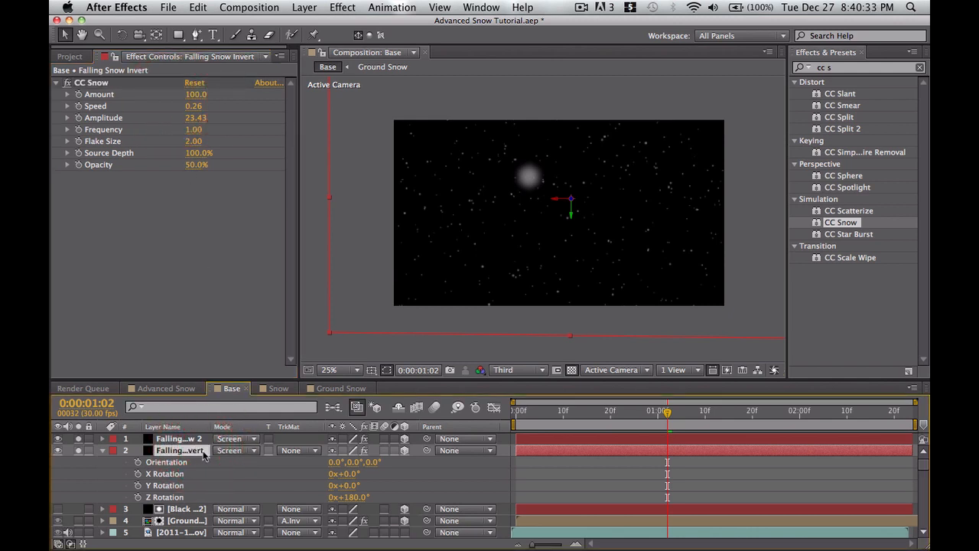
key("super+d")
left_click(195, 463)
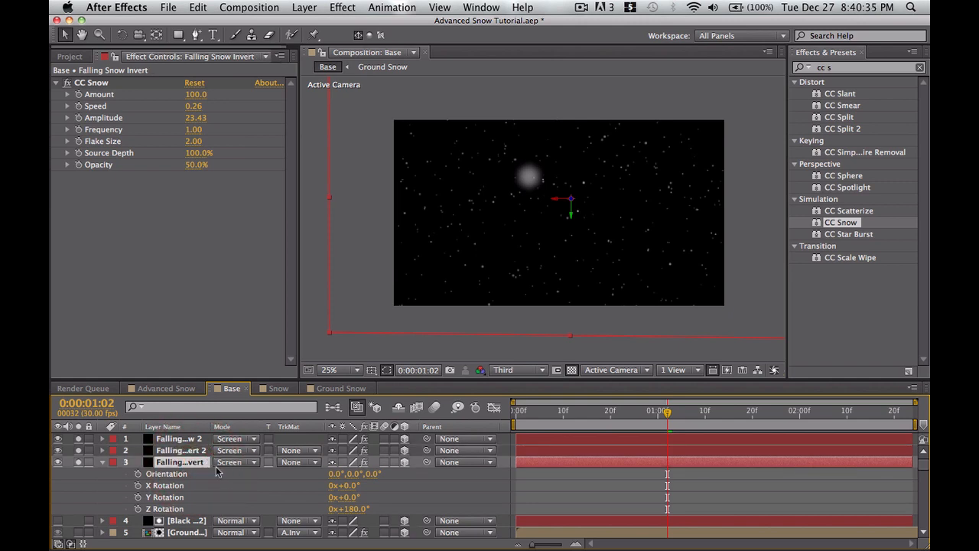
left_click(349, 509)
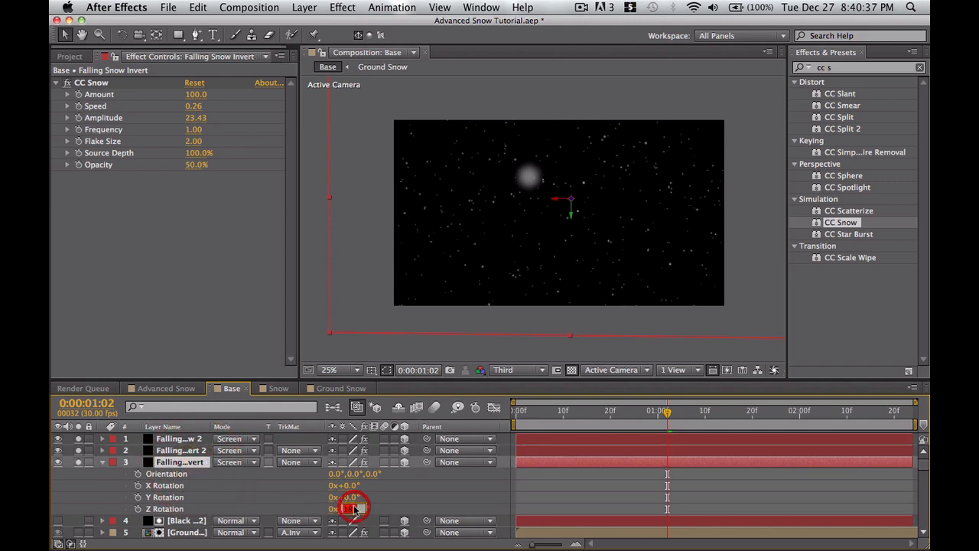
type("90")
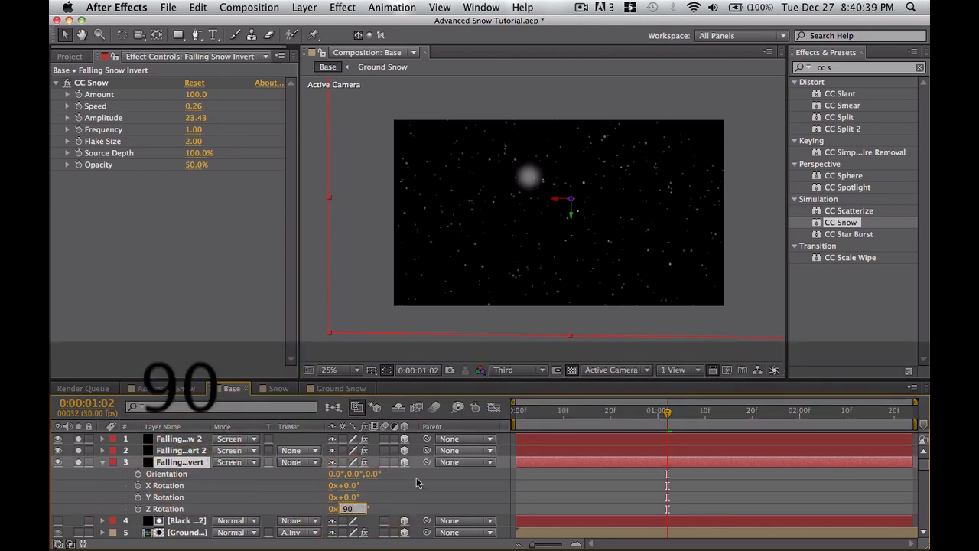
left_click(405, 475)
Step: Duplicate the Falling Snow Invert layer again and set the original's Z Rotation to 270°
left_click(167, 463)
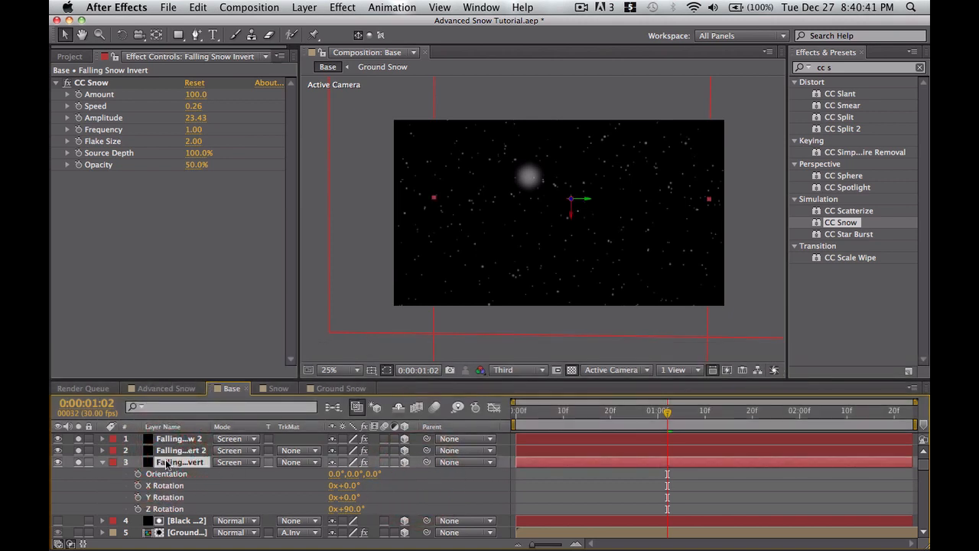
key("super+d")
left_click(351, 522)
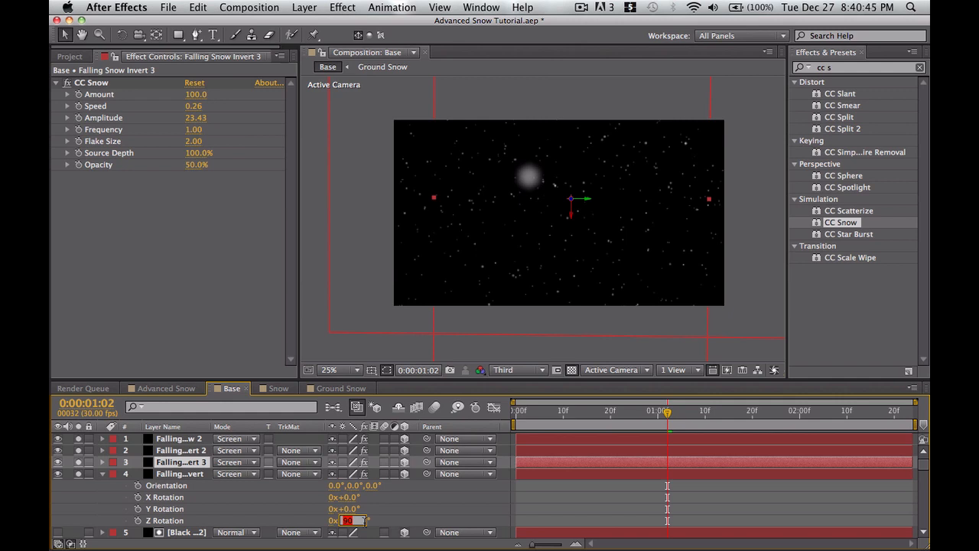
type("27")
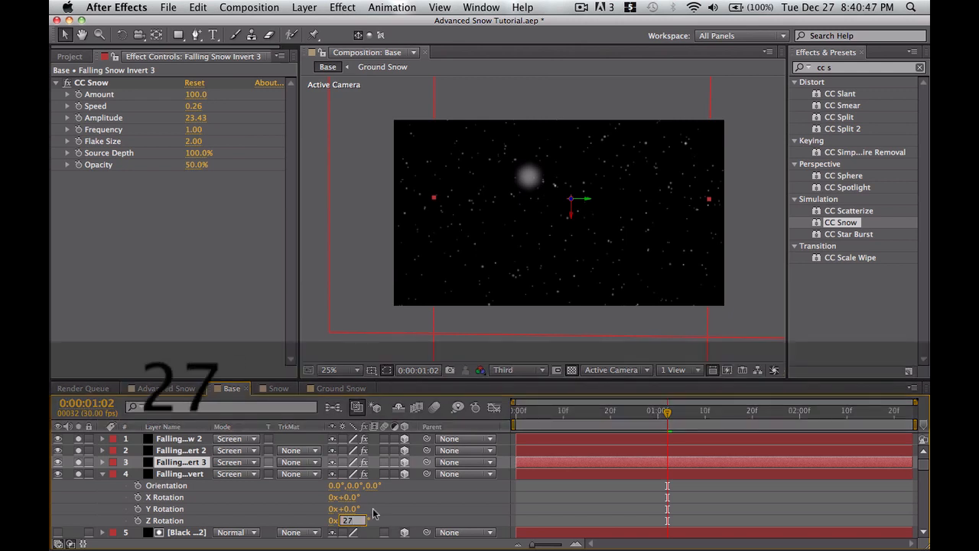
type("0")
left_click(438, 509)
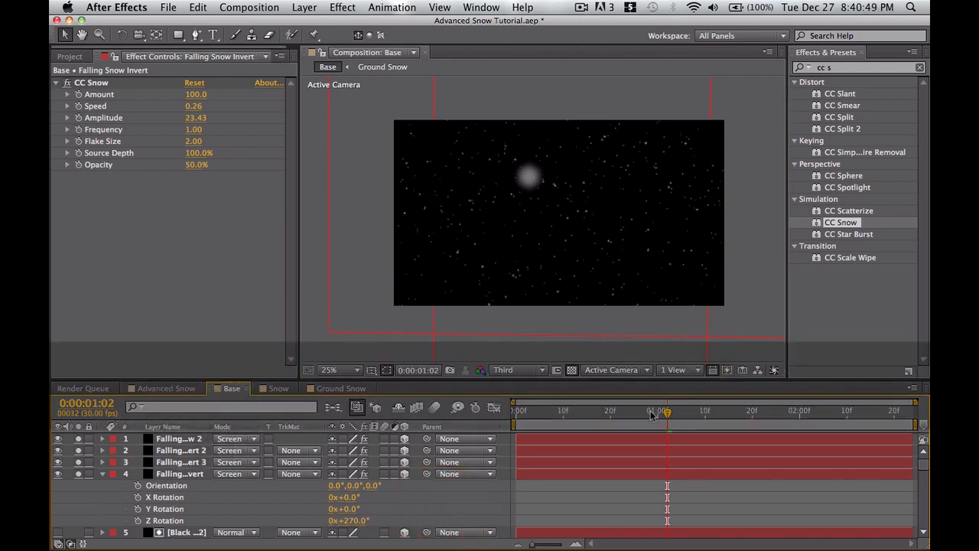
Step: Preview the layered snowfall from the start of the Base composition
left_click_drag(651, 415, 483, 418)
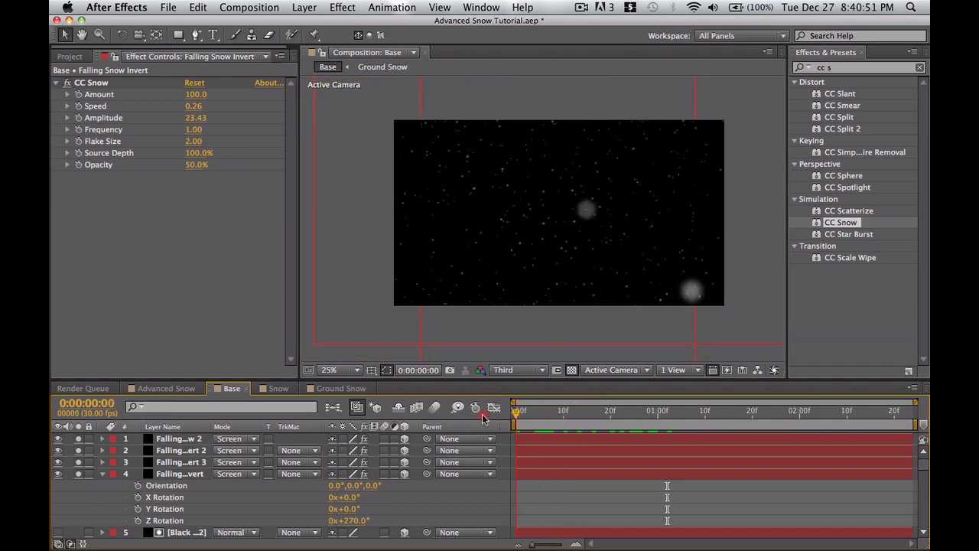
key("0")
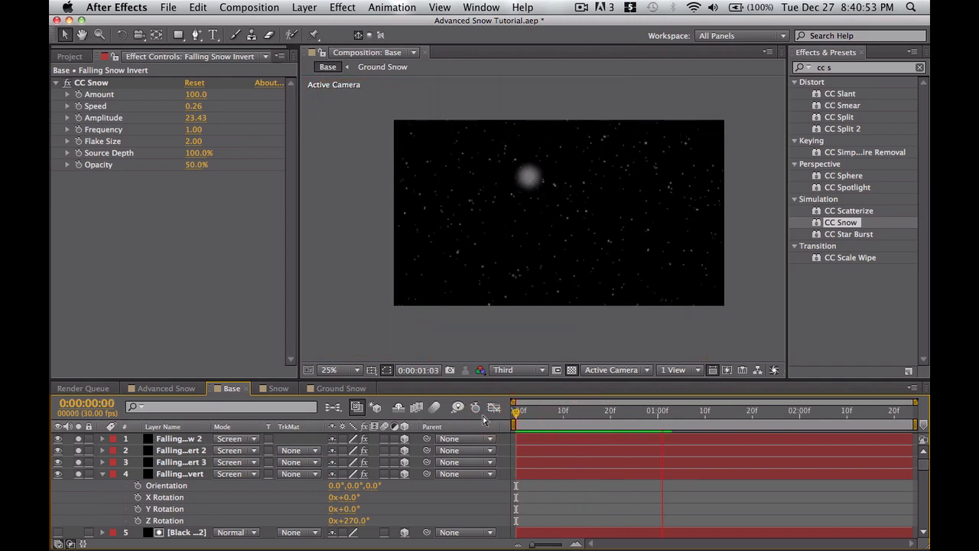
key("space")
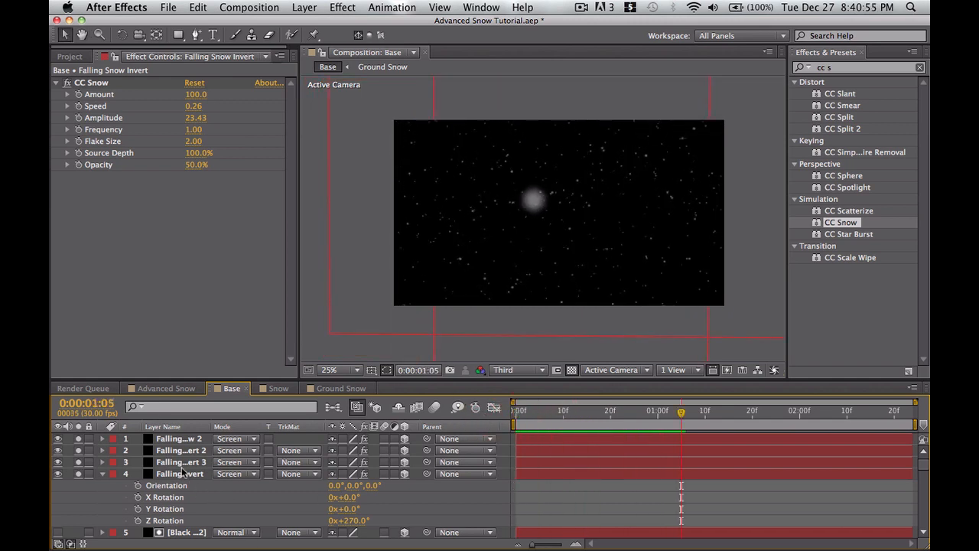
Step: Reduce the CC Snow Amount of the Falling Snow Invert 3 layer to 50
left_click(182, 472)
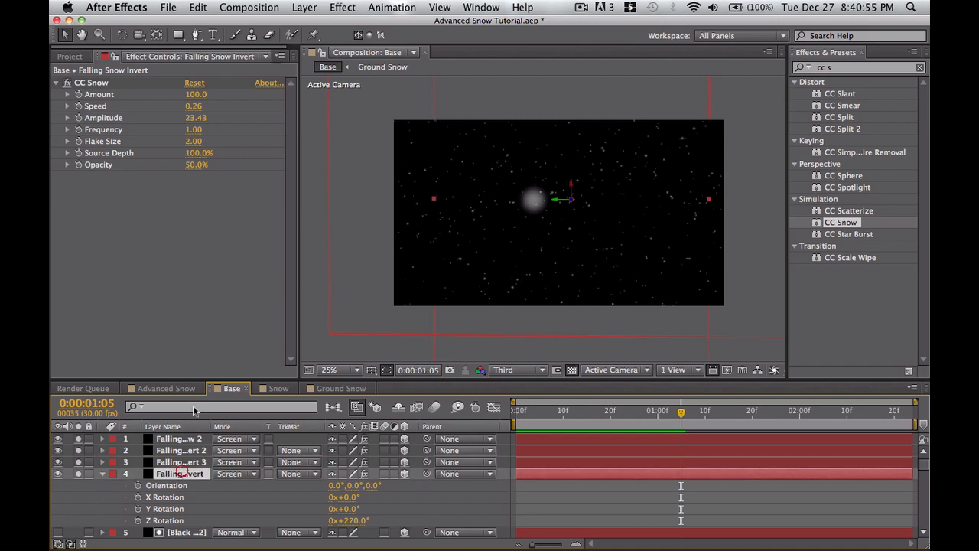
left_click(200, 461)
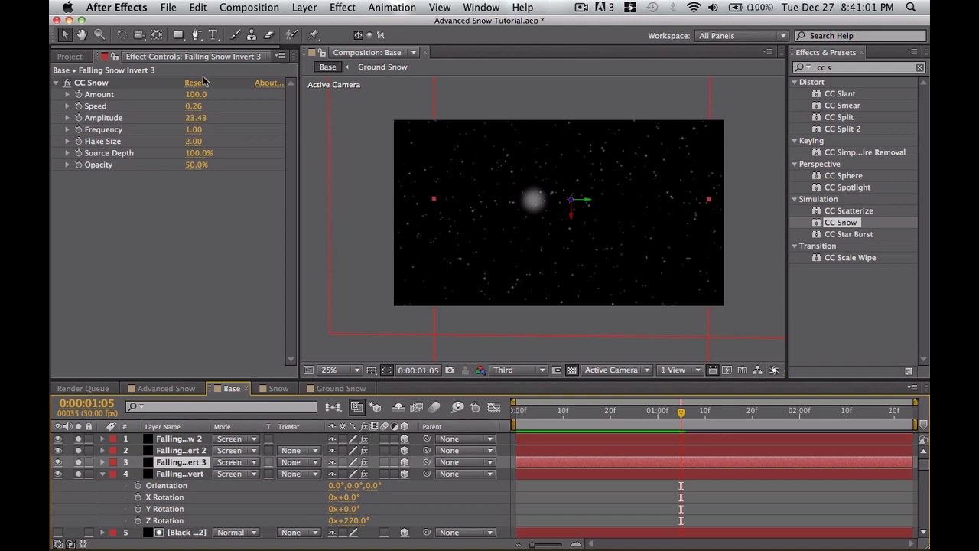
left_click_drag(199, 96, 187, 95)
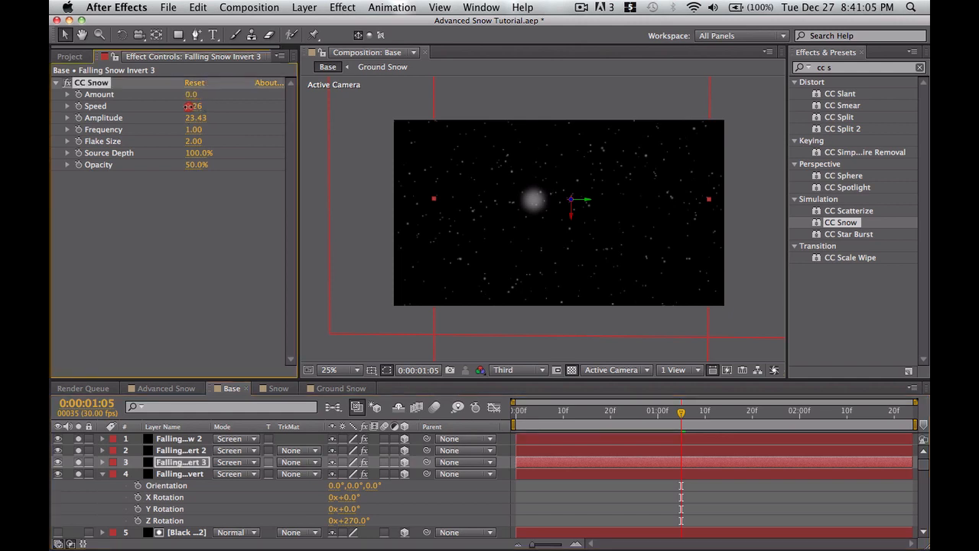
key("super+z")
Step: Set the CC Snow Amount of the original Falling Snow Invert layer to 30
left_click(188, 474)
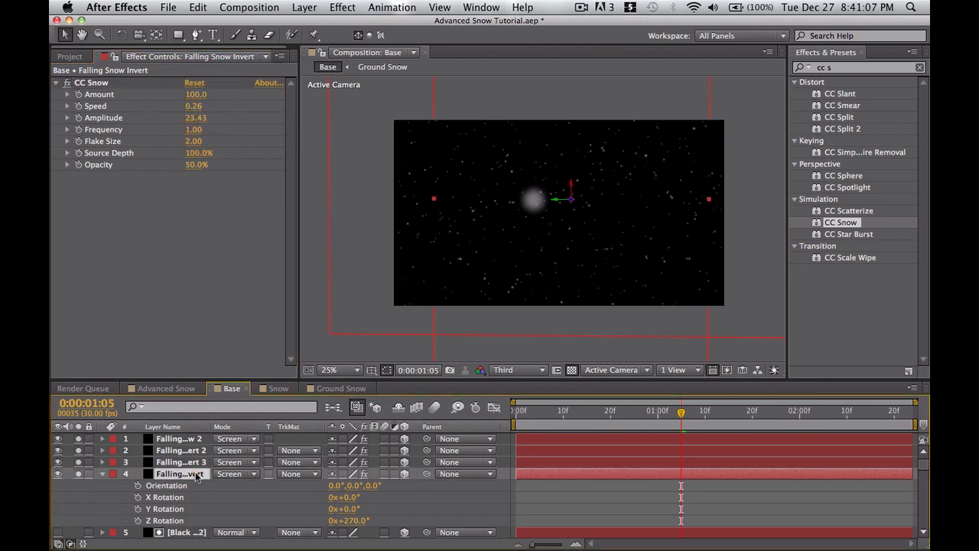
left_click(192, 94)
type("30")
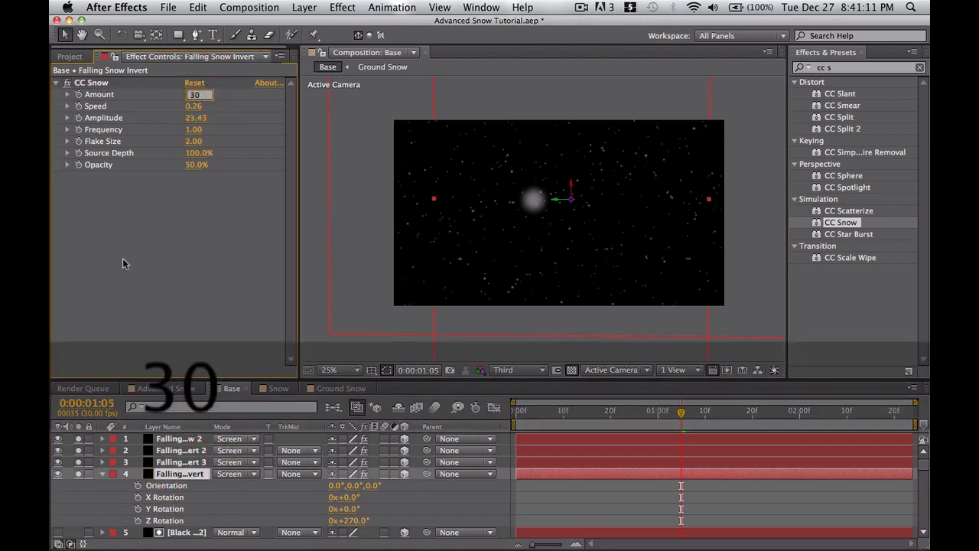
left_click(123, 264)
Step: Return to the first frame and preview the thinned-out snowfall
left_click_drag(635, 413, 528, 417)
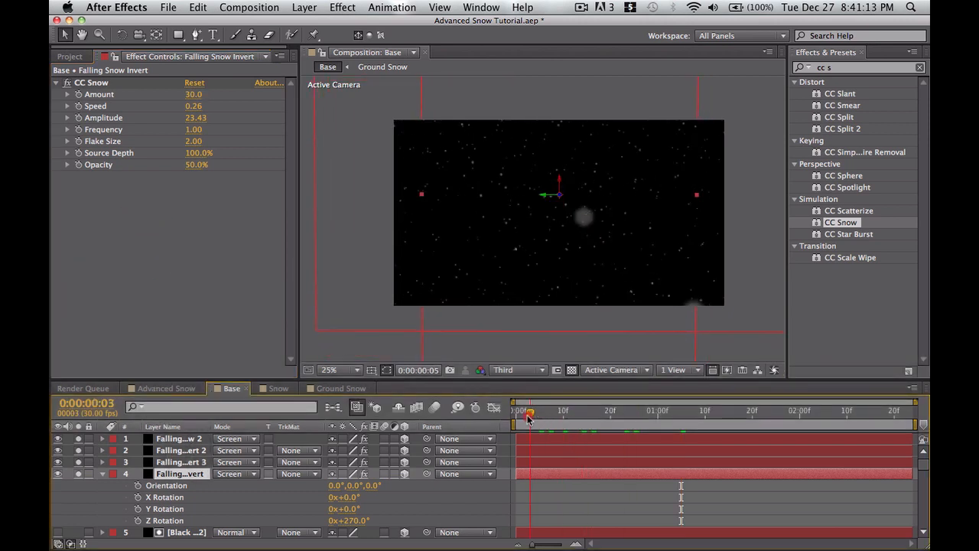
key("KP_0")
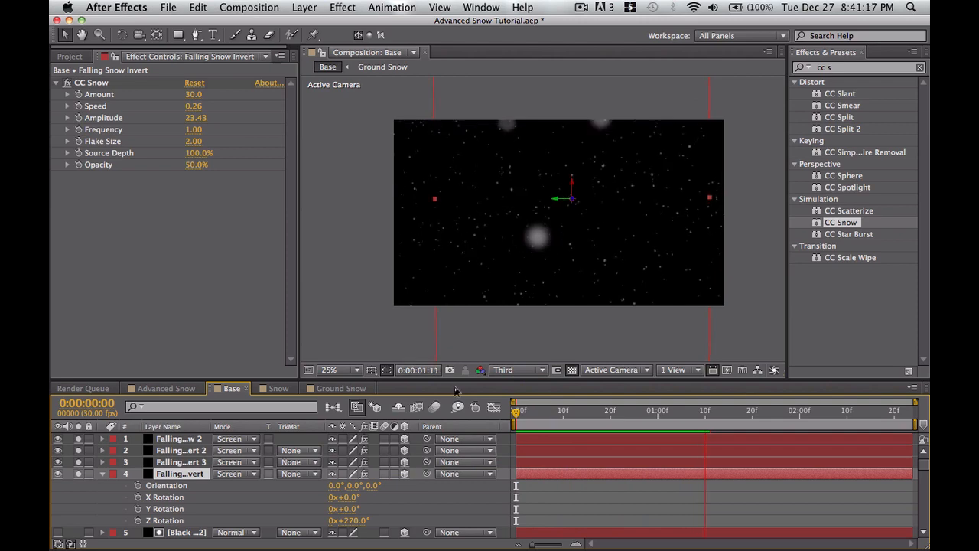
key("space")
Step: Lower the Opacity of the first CC Snow effect on the Falling Snow 2 layer to 50%
left_click(182, 462)
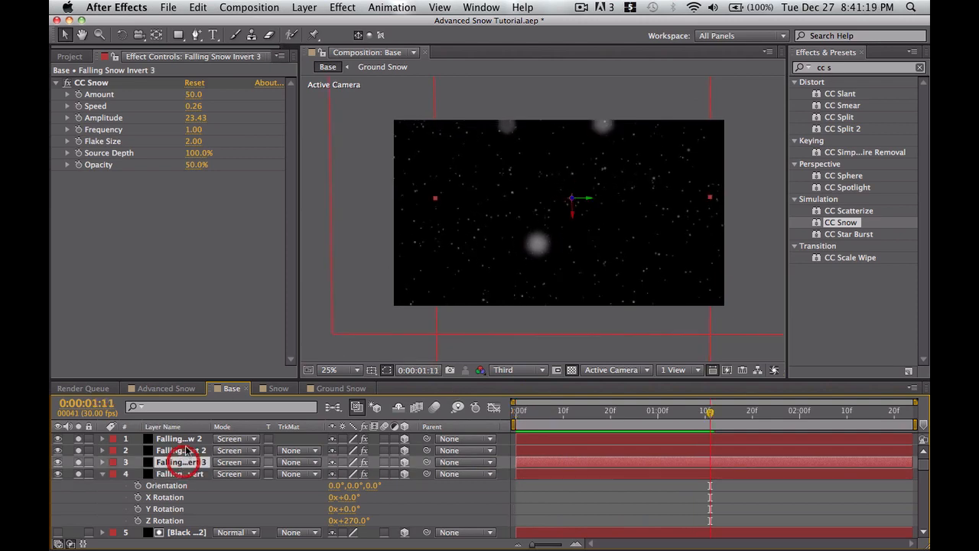
left_click(182, 450)
left_click(180, 438)
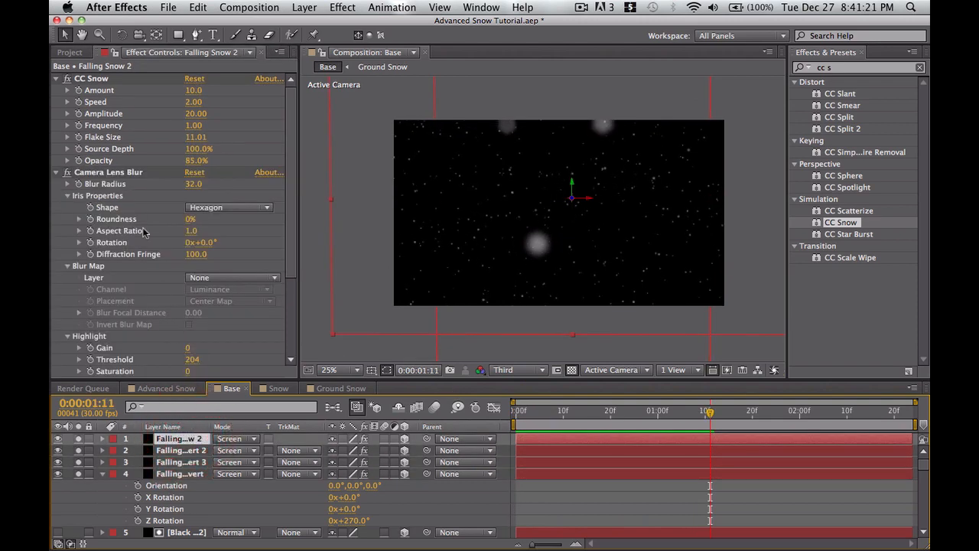
key("F8")
key("F8")
left_click(191, 159)
left_click_drag(192, 159, 164, 152)
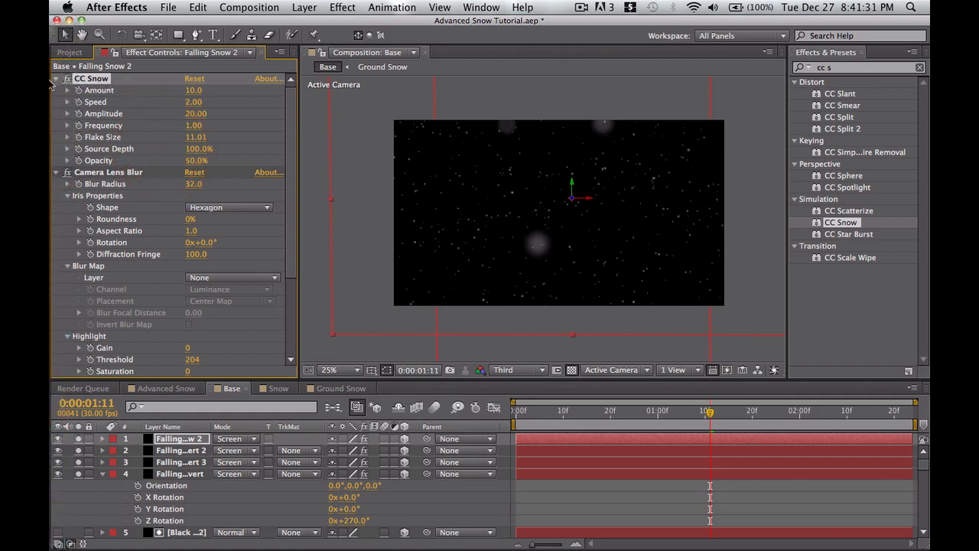
Step: Collapse the effects on Falling Snow 2 and raise the Camera Lens Blur's Blur Radius to 55
left_click(55, 80)
left_click(56, 90)
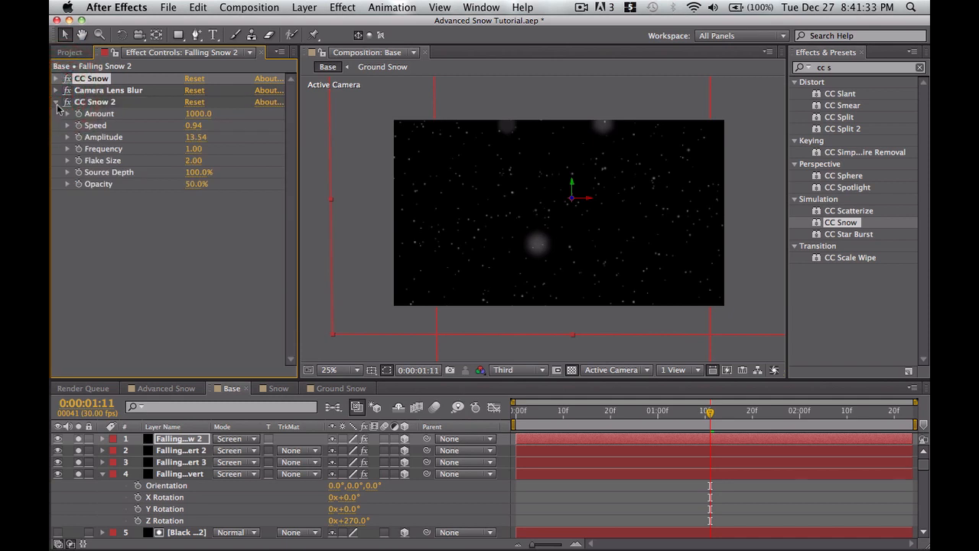
left_click(56, 103)
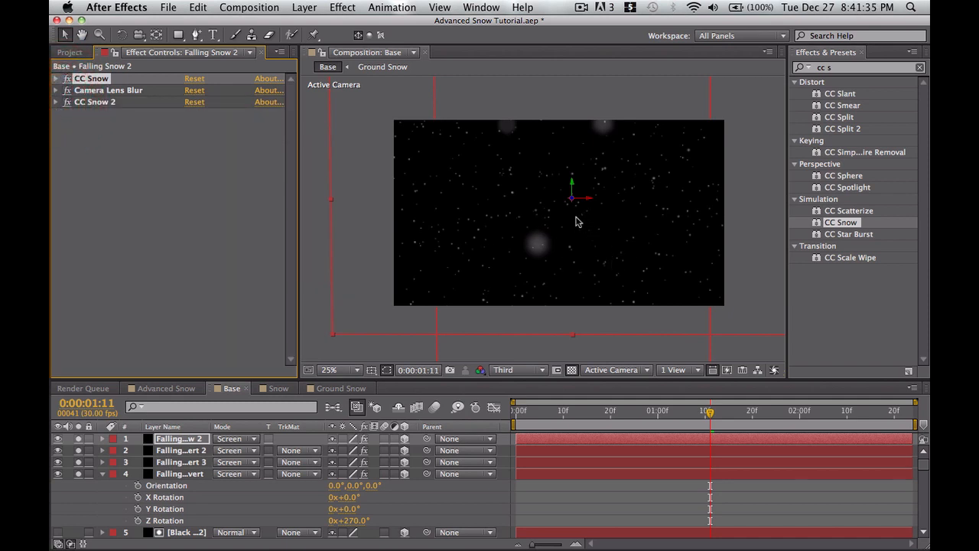
left_click(632, 503)
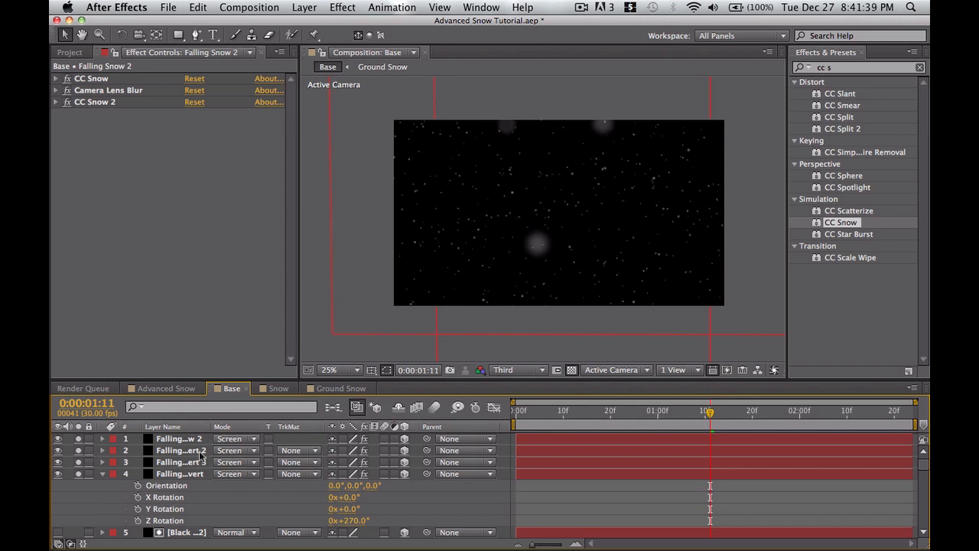
left_click(56, 90)
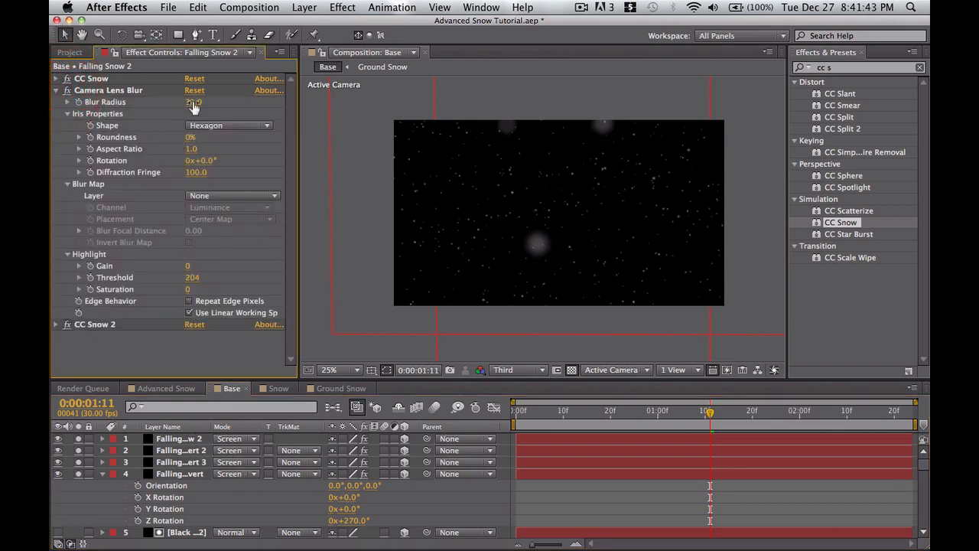
left_click_drag(192, 103, 212, 104)
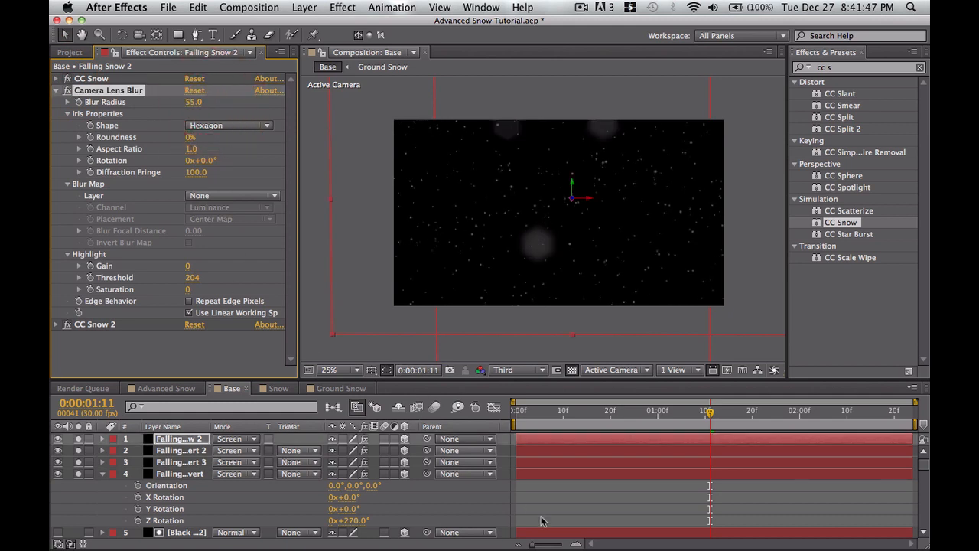
Step: Set the Opacity of the first CC Snow effect on Falling Snow 2 to 35%
left_click(56, 80)
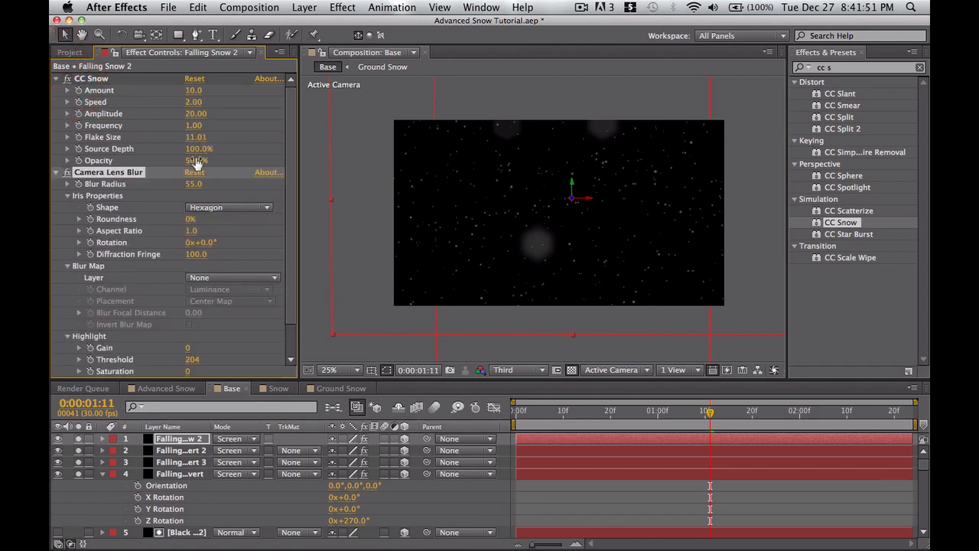
left_click_drag(197, 160, 164, 161)
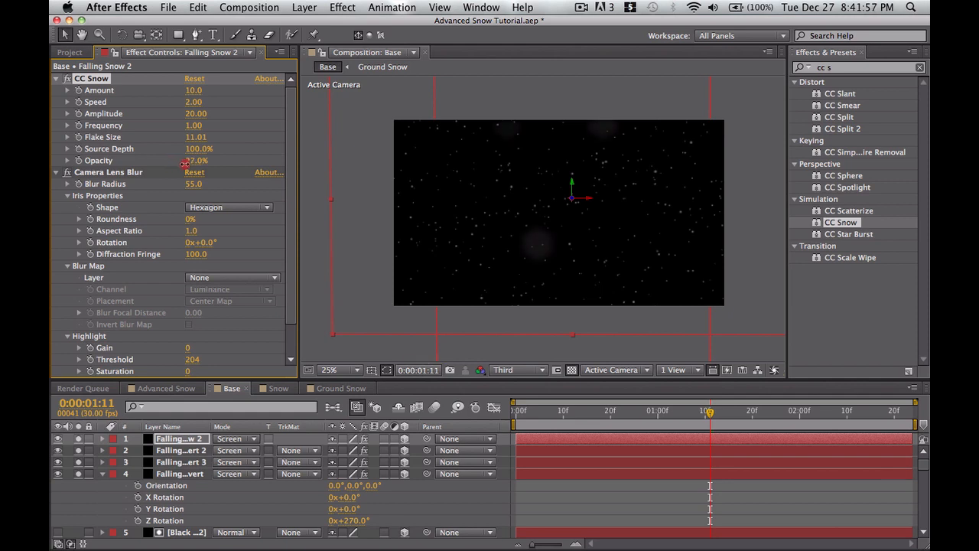
left_click_drag(190, 168, 201, 172)
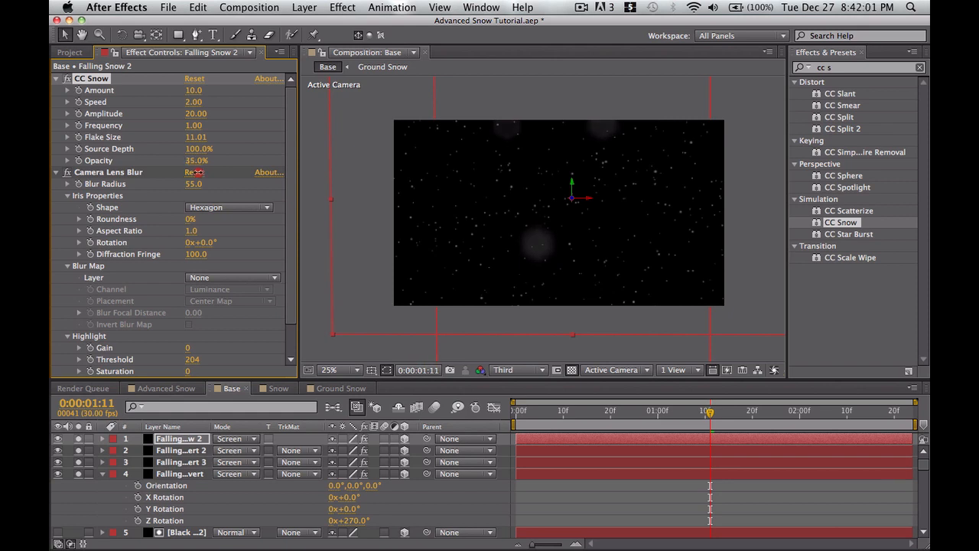
Step: Collapse the Falling Snow Invert layer's rotation properties and turn off solo for all four falling snow layers
left_click(616, 509)
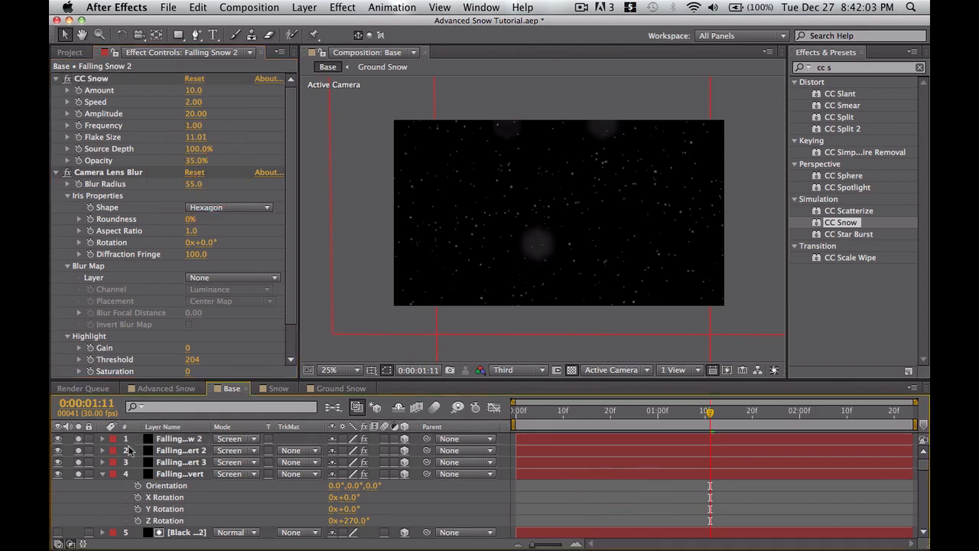
left_click(102, 475)
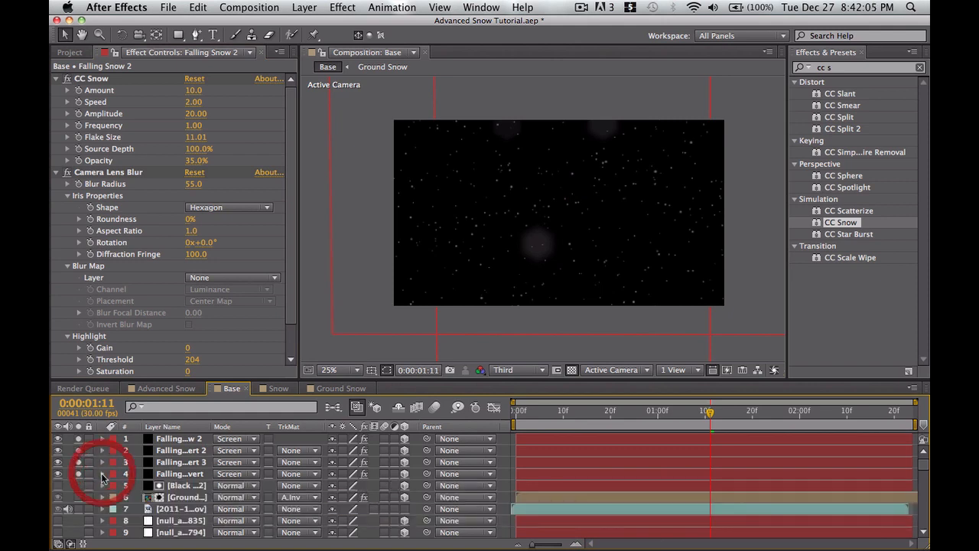
left_click_drag(79, 475, 80, 444)
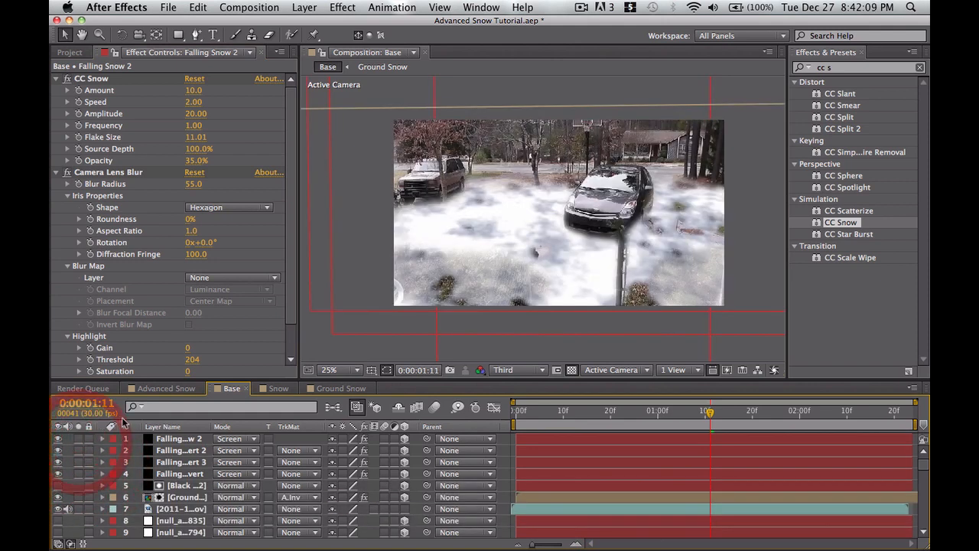
Step: Preview the Base composition from its start to check the combined falling snow over the snowy ground
left_click_drag(591, 413, 499, 408)
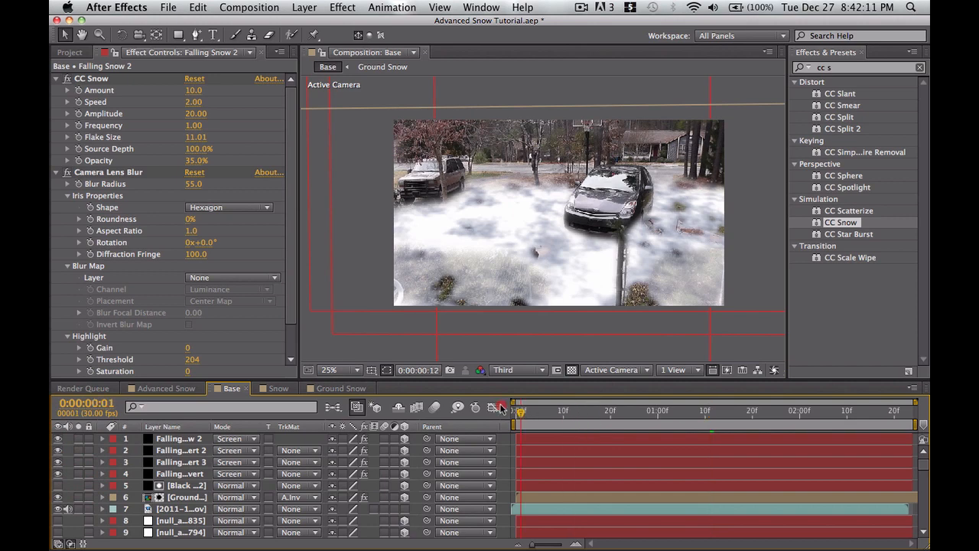
left_click(494, 407)
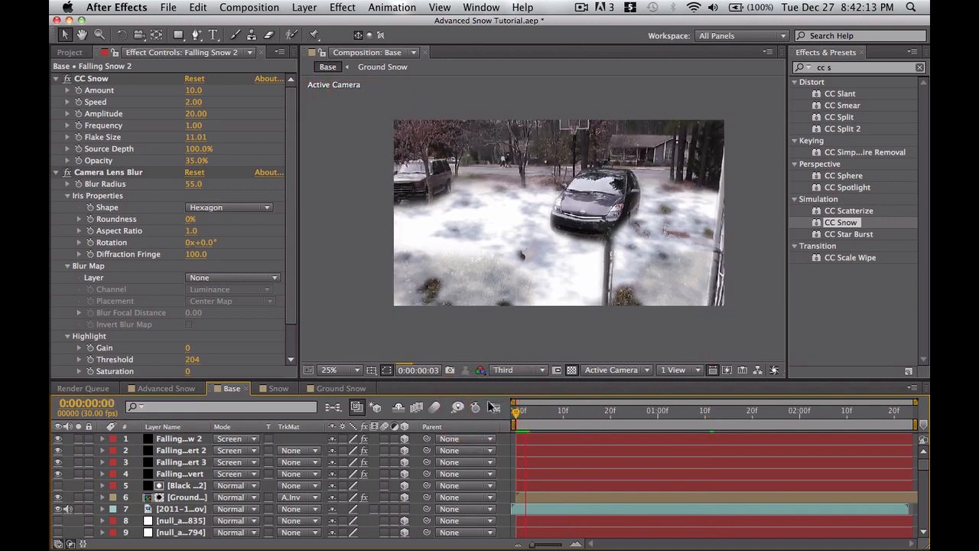
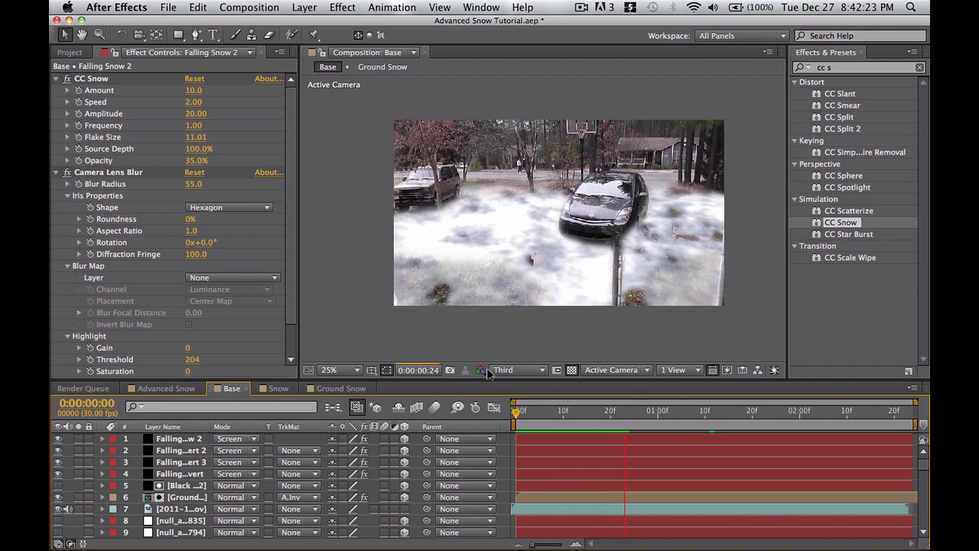
key("space")
left_click_drag(574, 415, 498, 416)
key("KP_0")
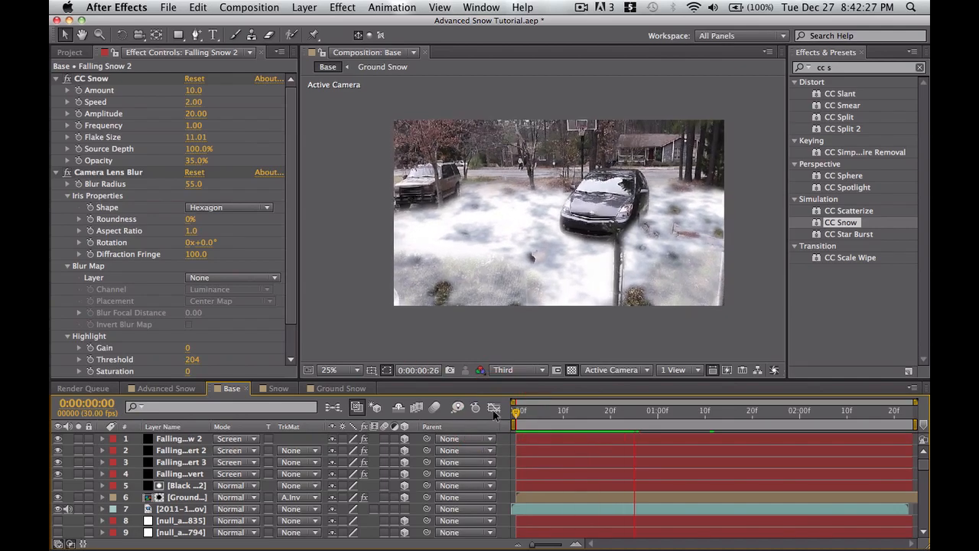
key("space")
left_click(594, 415)
left_click_drag(595, 416, 470, 404)
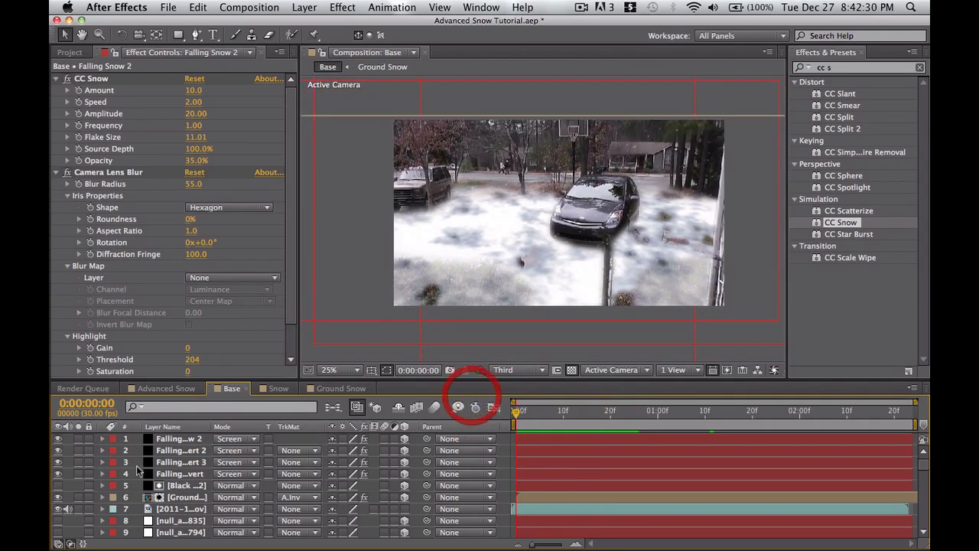
Step: Hide the Ground Snow layer and preview the falling snow over the bare footage from the start
left_click(59, 498)
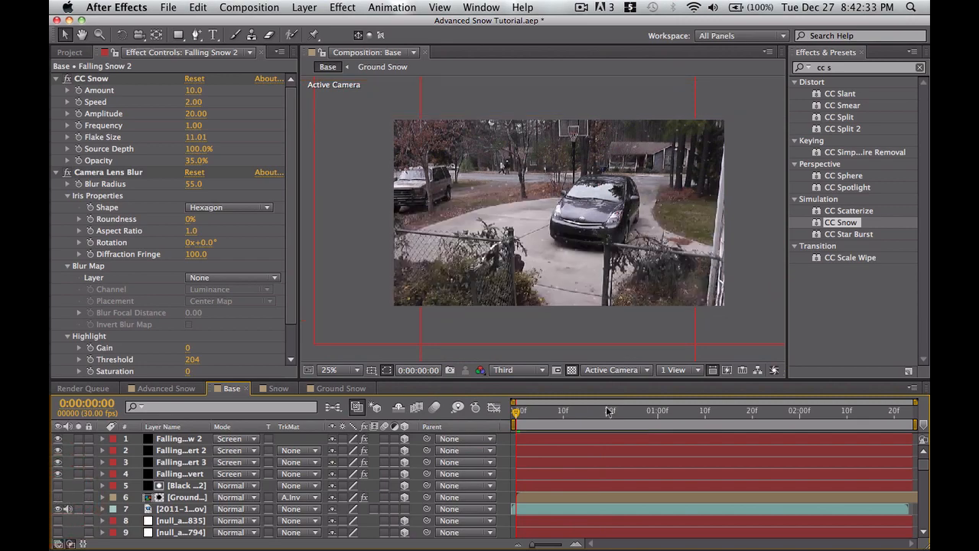
left_click_drag(609, 411, 498, 410)
key("KP_0")
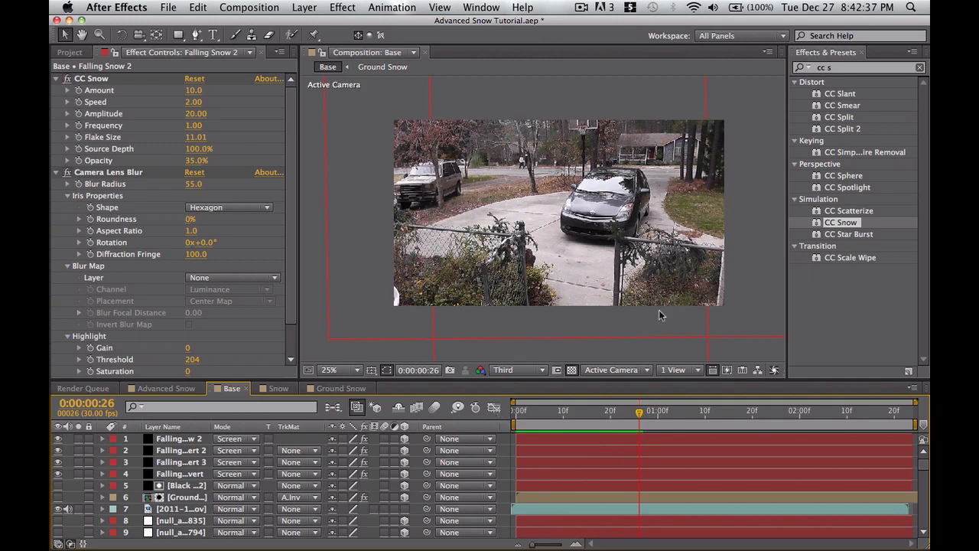
Step: Create a new 1920 × 1080 black solid above the Falling Snow 2 layer with the default name
left_click(183, 453)
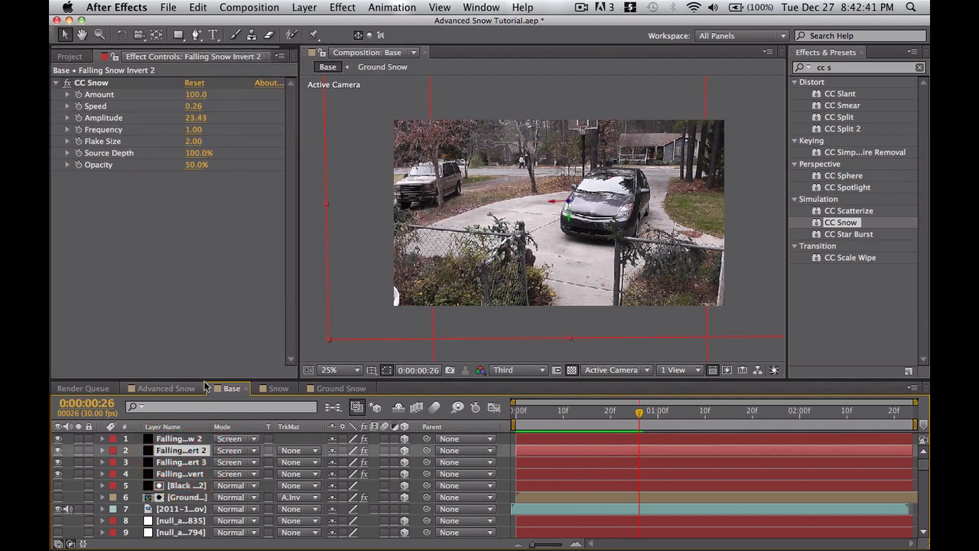
left_click(177, 439)
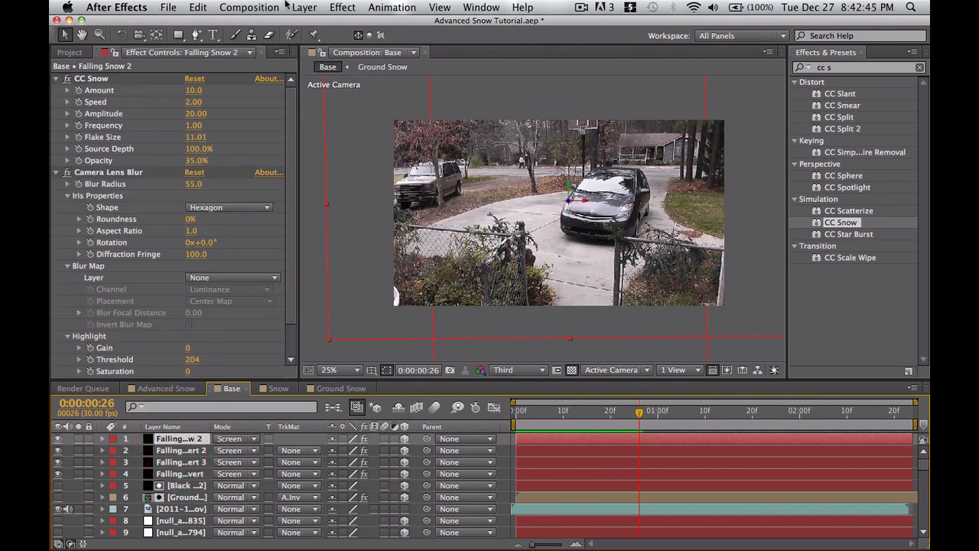
left_click(313, 7)
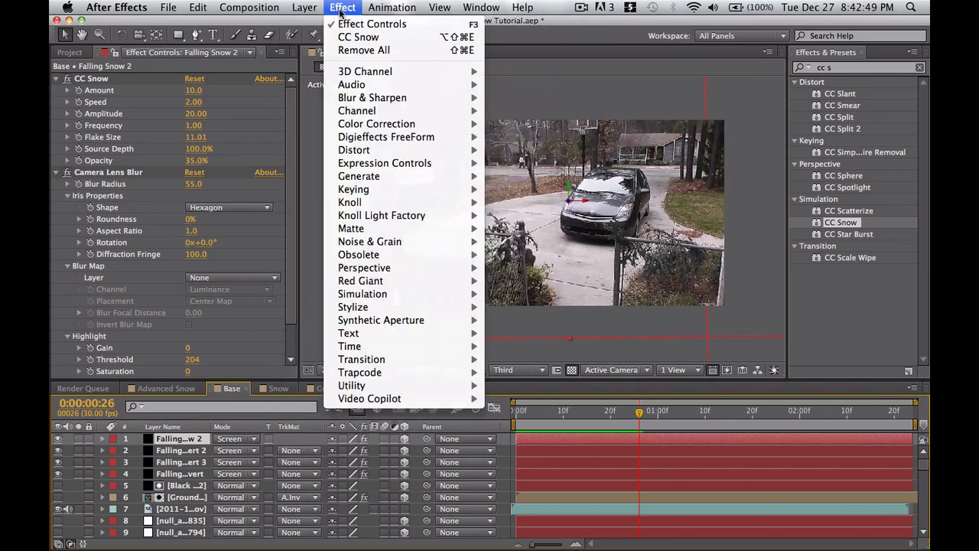
mouse_move(307, 23)
left_click(491, 42)
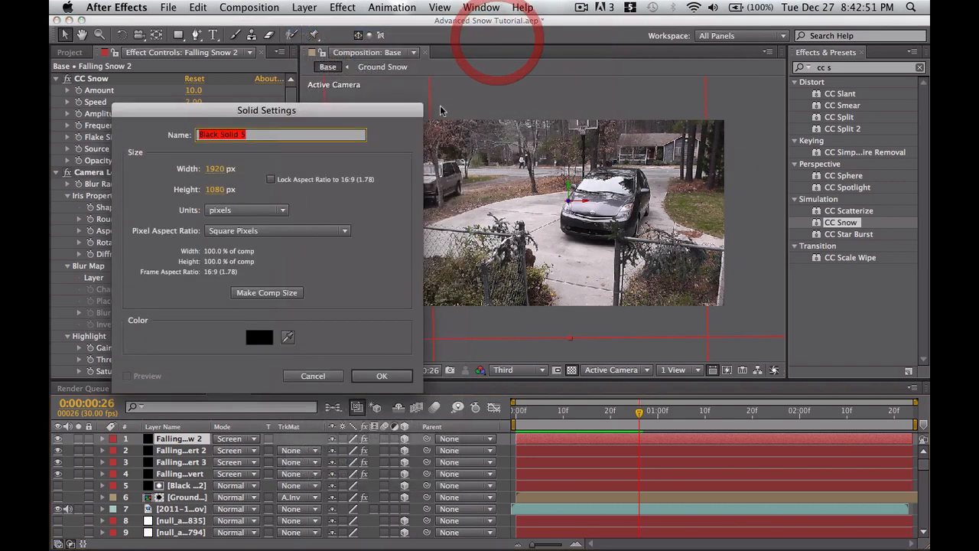
left_click(387, 375)
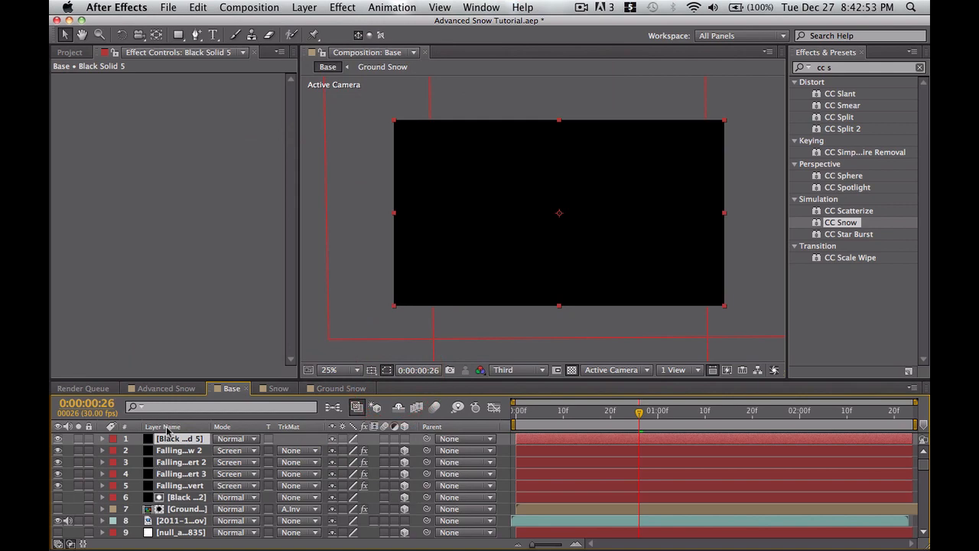
left_click(234, 438)
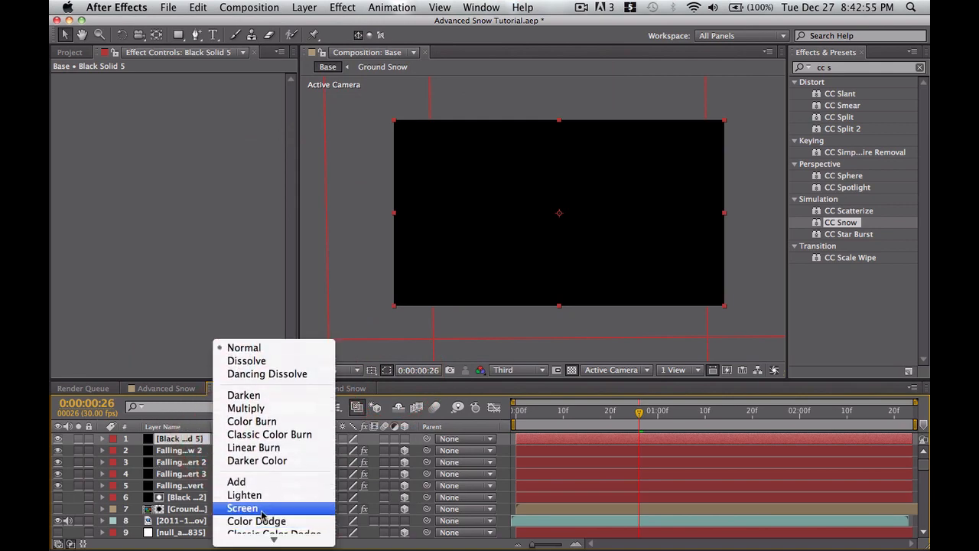
left_click(259, 508)
left_click(197, 34)
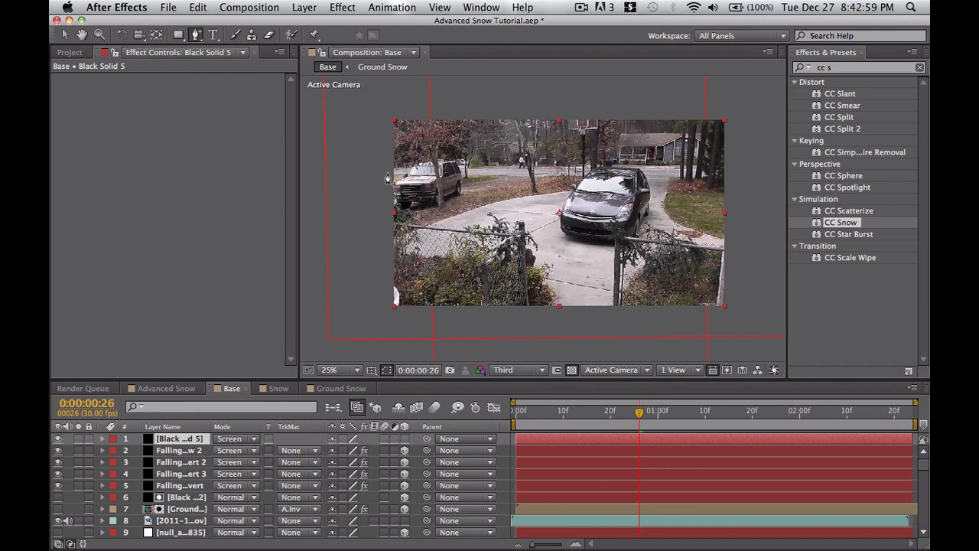
left_click(65, 34)
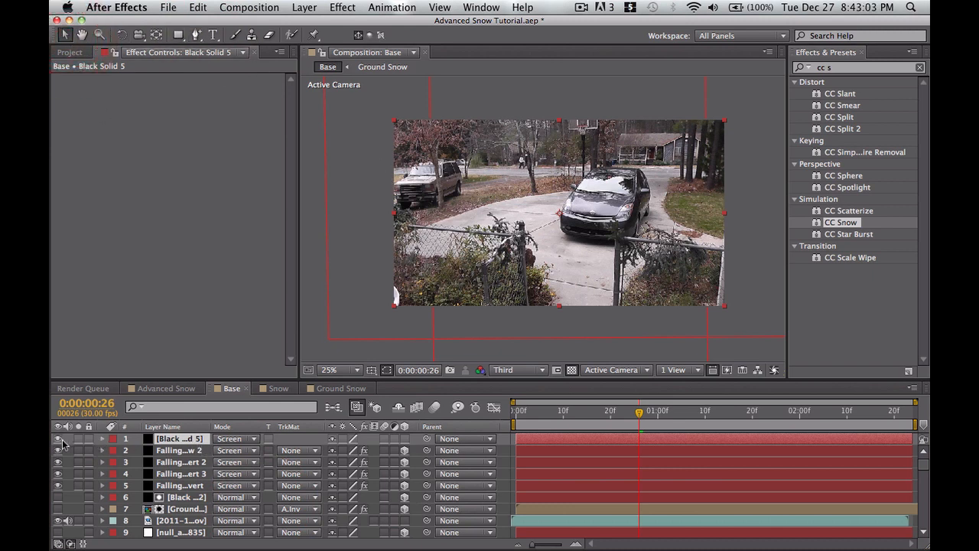
left_click(246, 439)
left_click(243, 450)
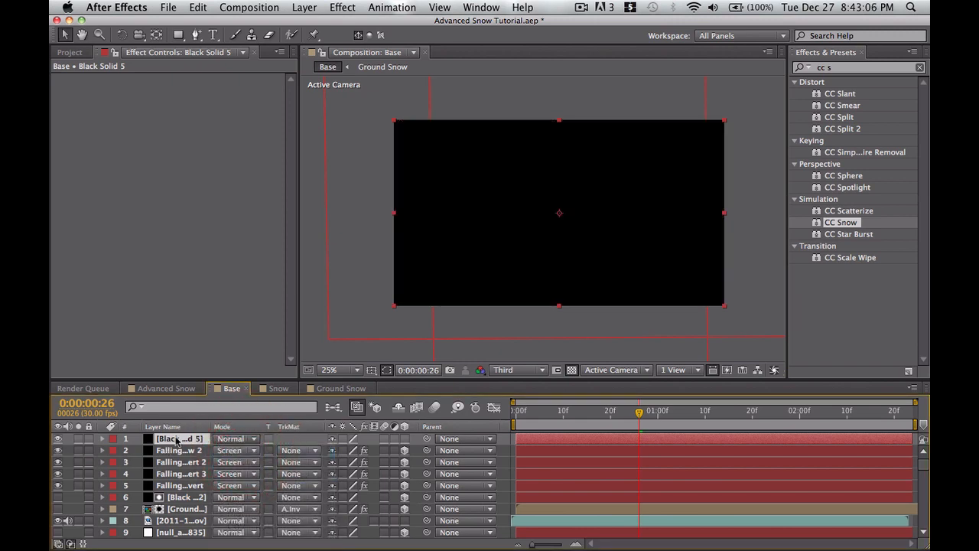
Step: Make the new black solid a 3D layer and set its Z position to 780
left_click(176, 439)
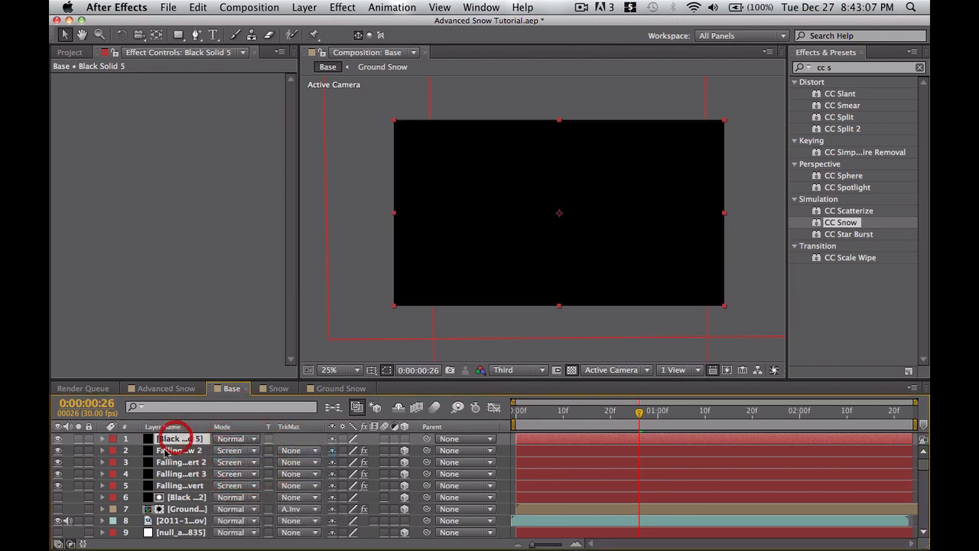
left_click(403, 439)
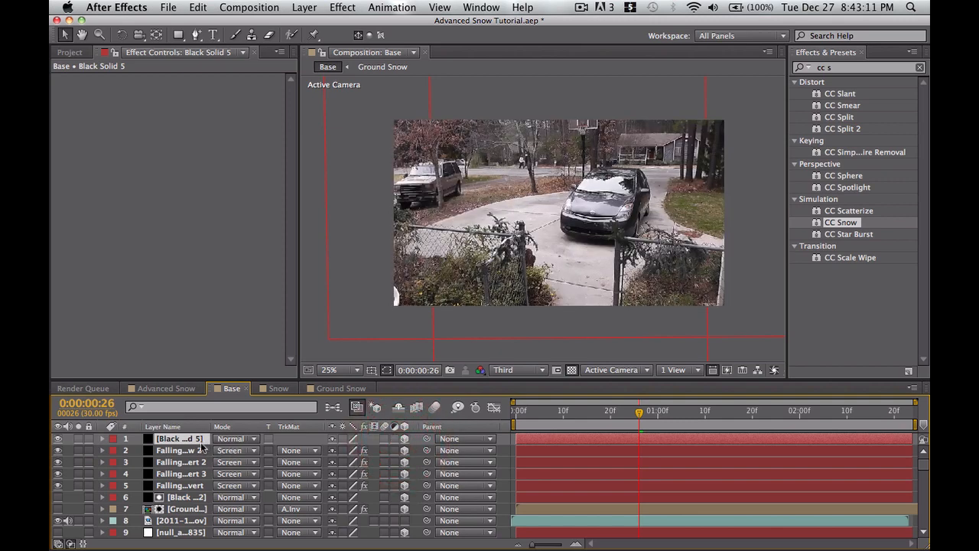
key("p")
left_click_drag(385, 457, 605, 451)
Step: Move the black solid over the composition frame so it covers it fully, at about -17, 12, 766
key("comma")
key("comma")
key("comma")
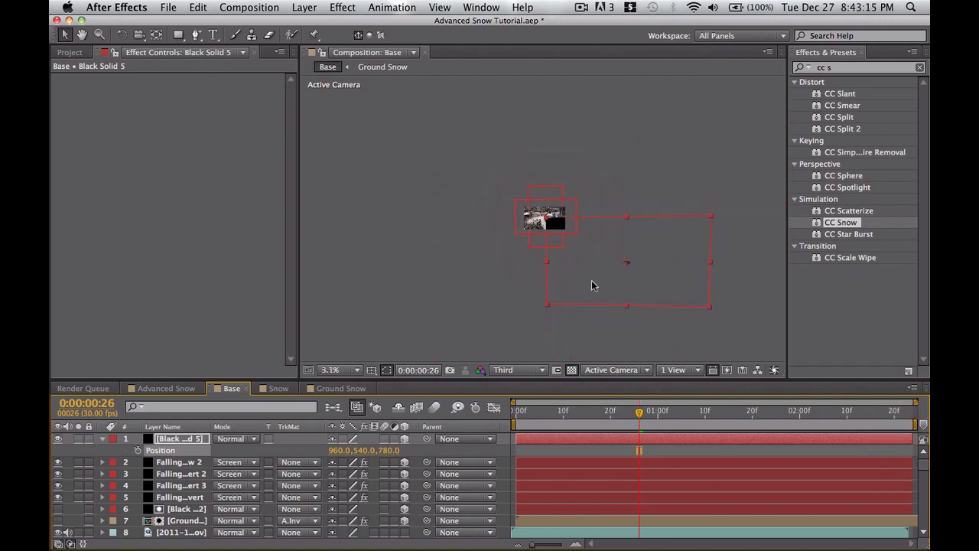
left_click_drag(645, 282, 580, 247)
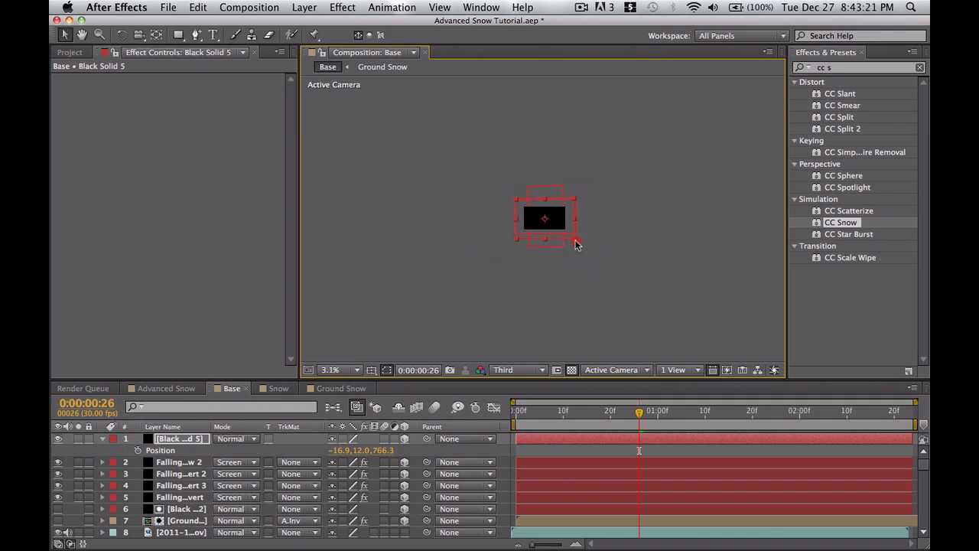
scroll(571, 244, "up", 4)
scroll(570, 244, "down", 2)
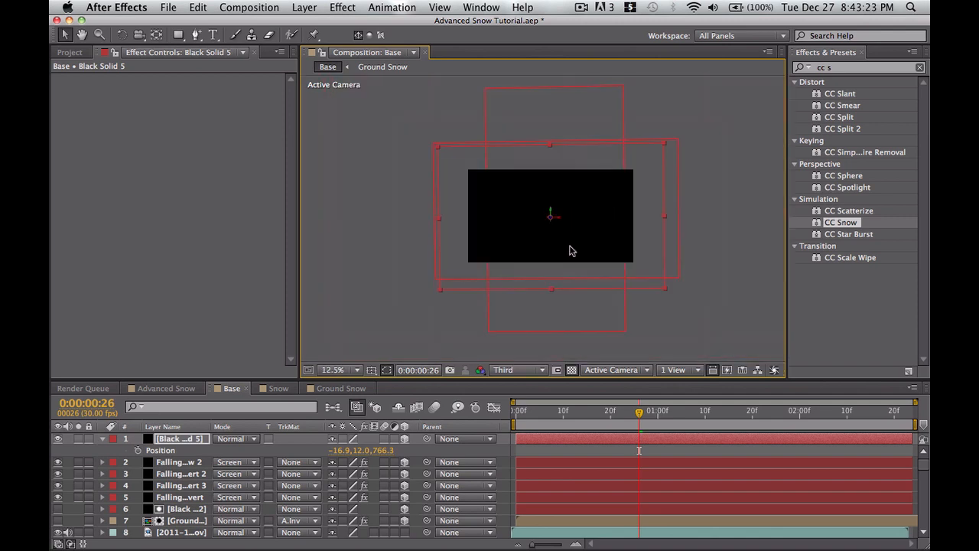
scroll(570, 247, "up", 1)
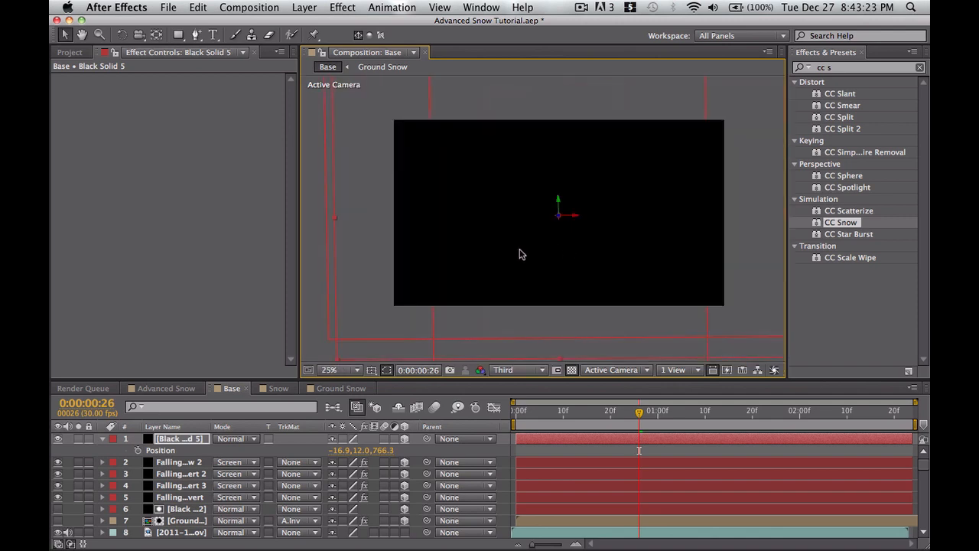
Step: Hide the black solid and keep it selected with the Pen tool ready for masking
left_click(59, 438)
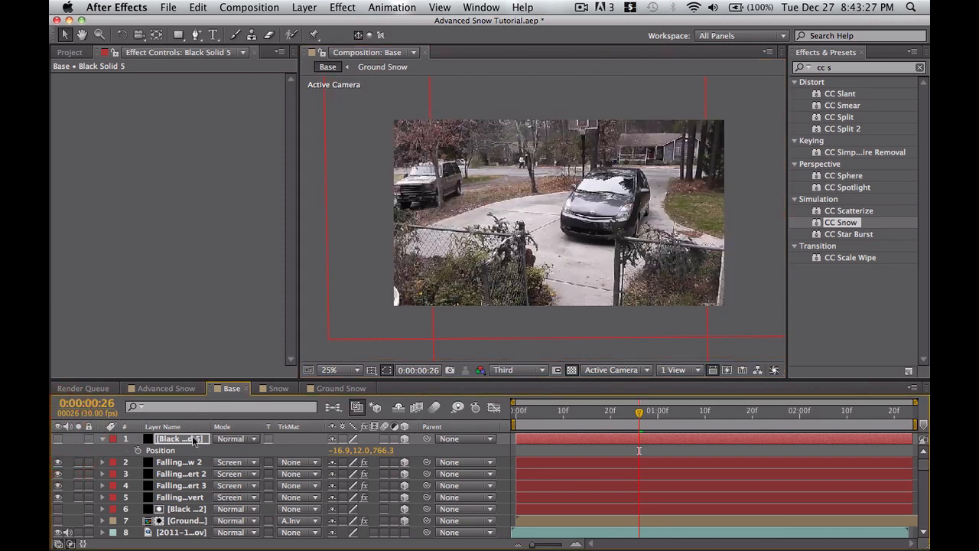
left_click(193, 440)
left_click(196, 35)
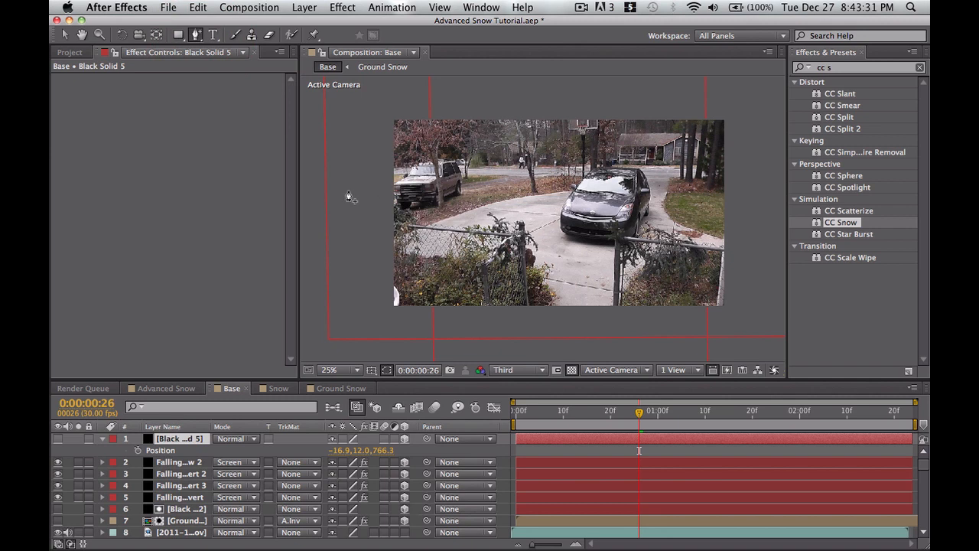
left_click(359, 192)
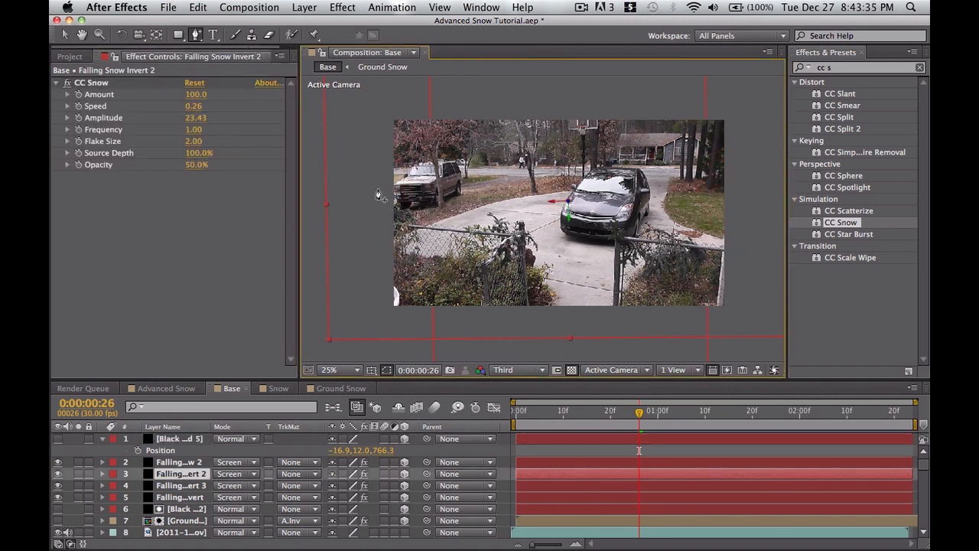
key("g")
key("g")
key("g")
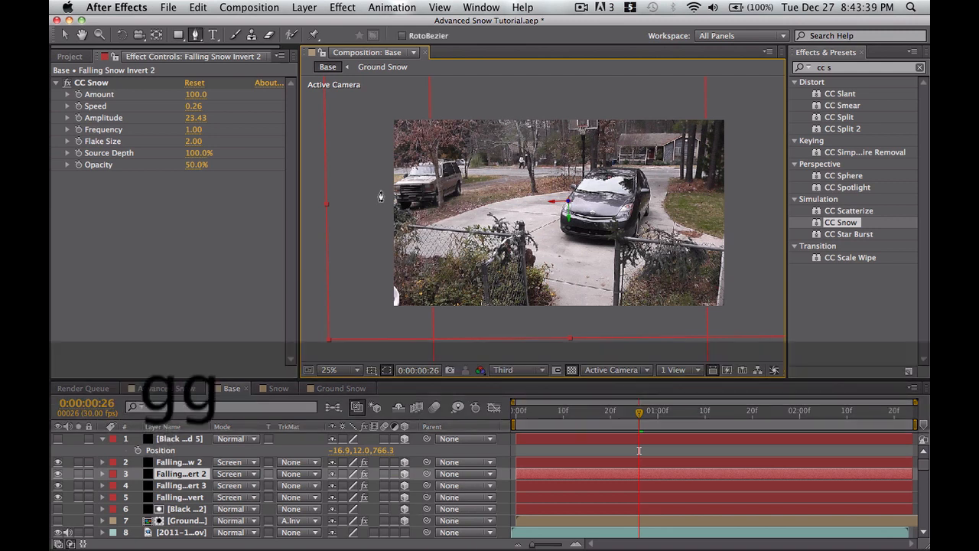
left_click(376, 179)
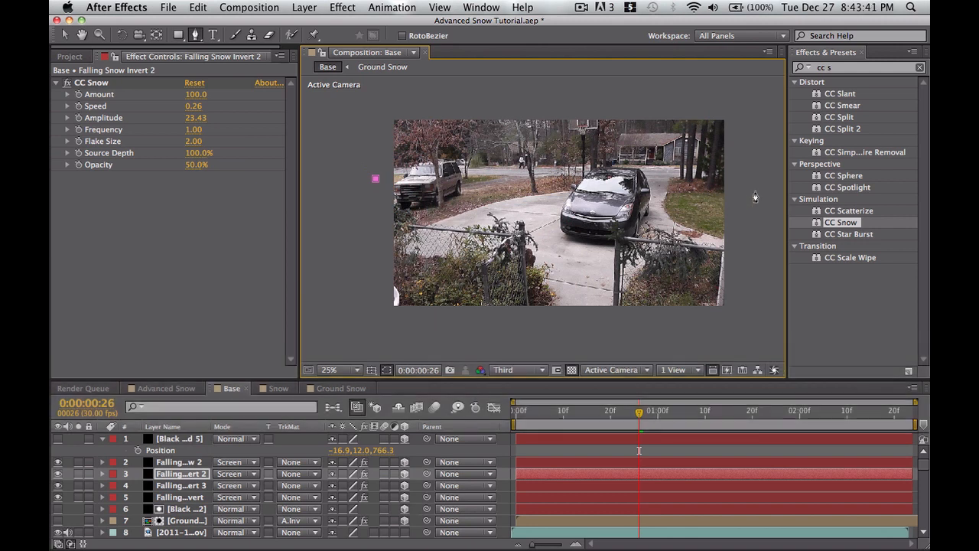
left_click(755, 190)
left_click(760, 89)
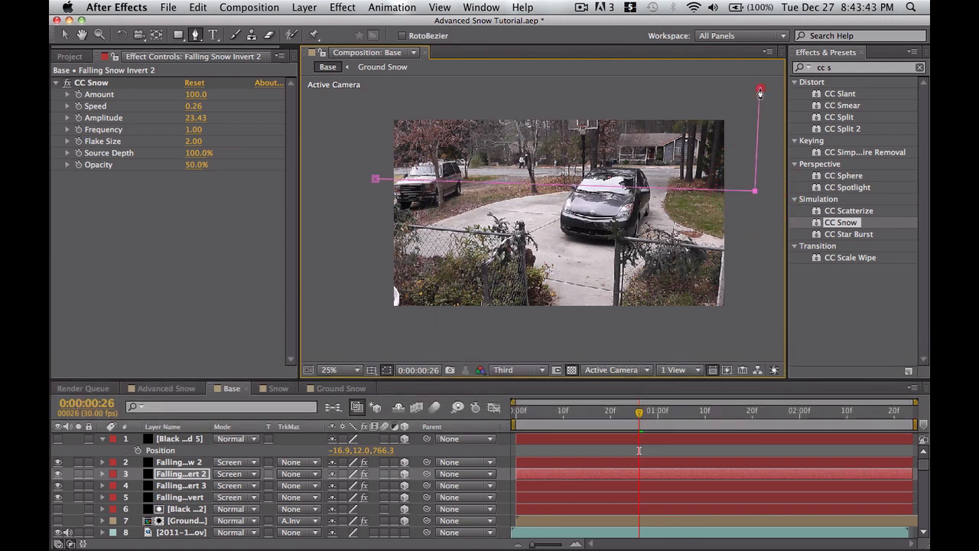
left_click(369, 91)
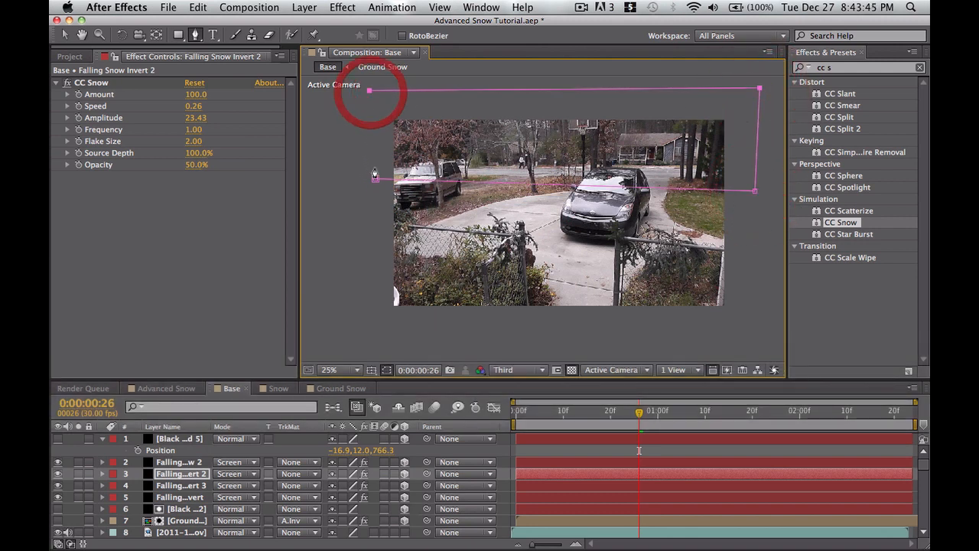
left_click(376, 178)
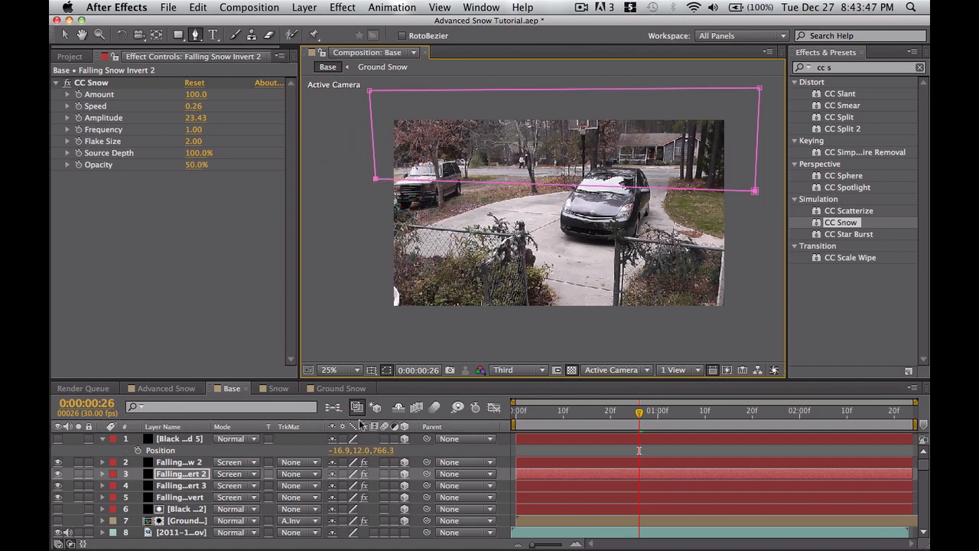
mouse_move(605, 419)
left_mouse_down()
mouse_move(586, 419)
mouse_move(672, 415)
mouse_move(621, 415)
left_mouse_up()
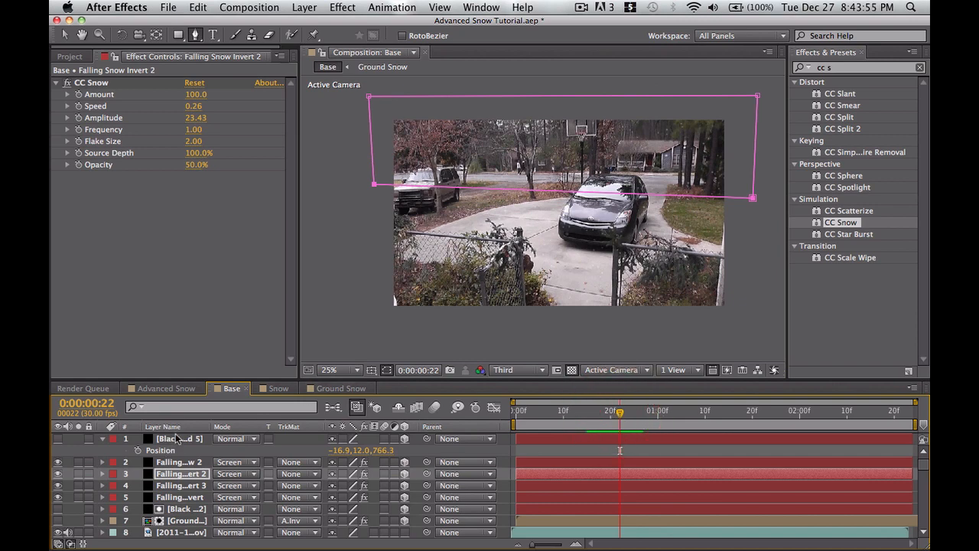
key("space")
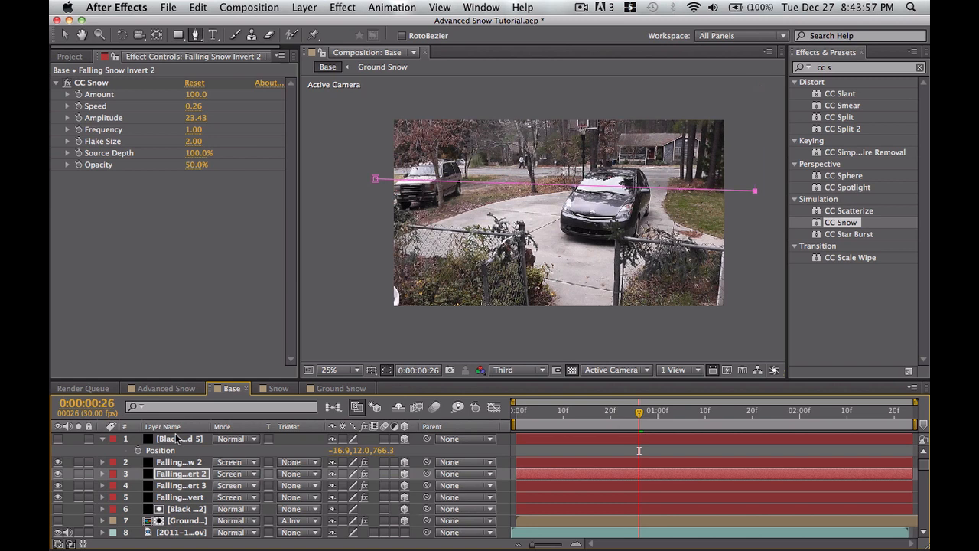
key("space")
Step: Draw a closed four-point Pen mask on the newest black solid, enclosing the background above the middle of the car
left_click(178, 439)
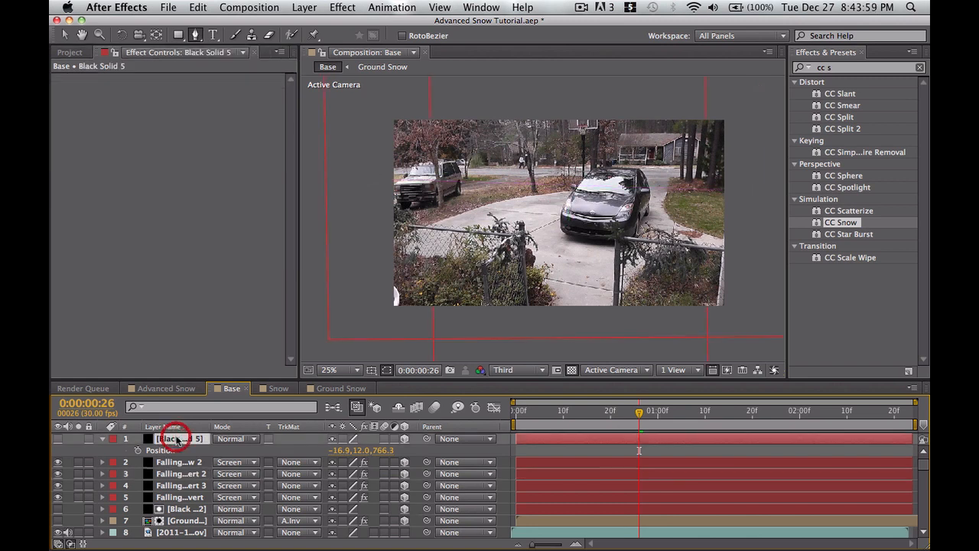
left_click(373, 192)
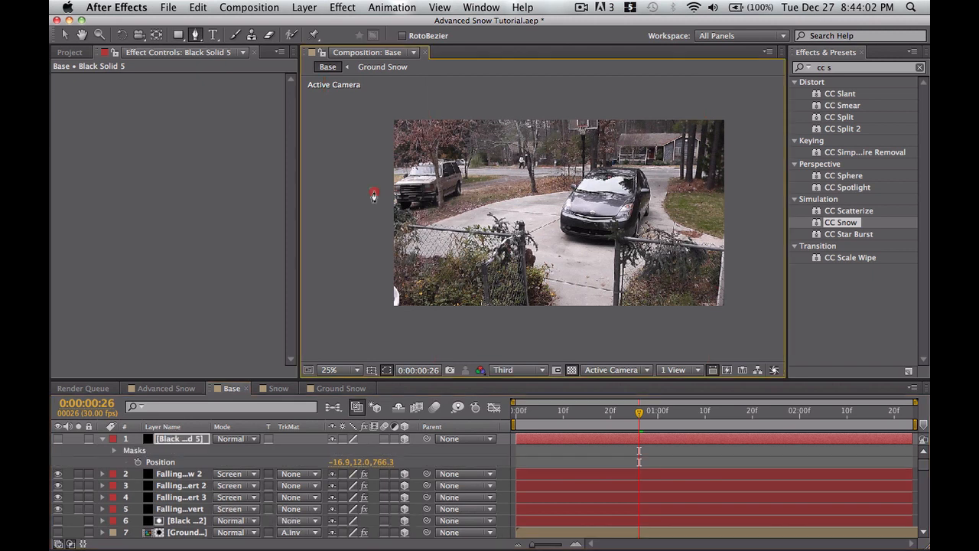
left_click(770, 192)
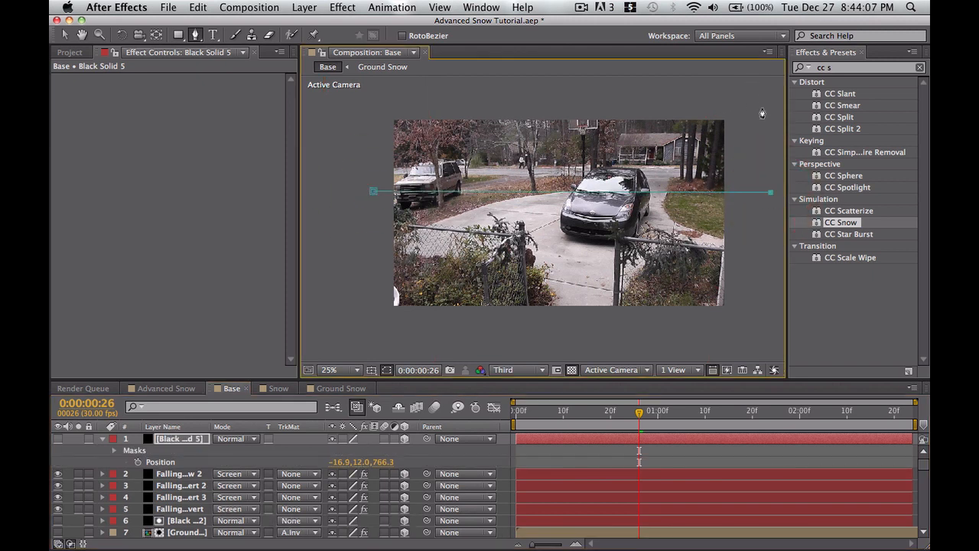
left_click(767, 93)
left_click(368, 102)
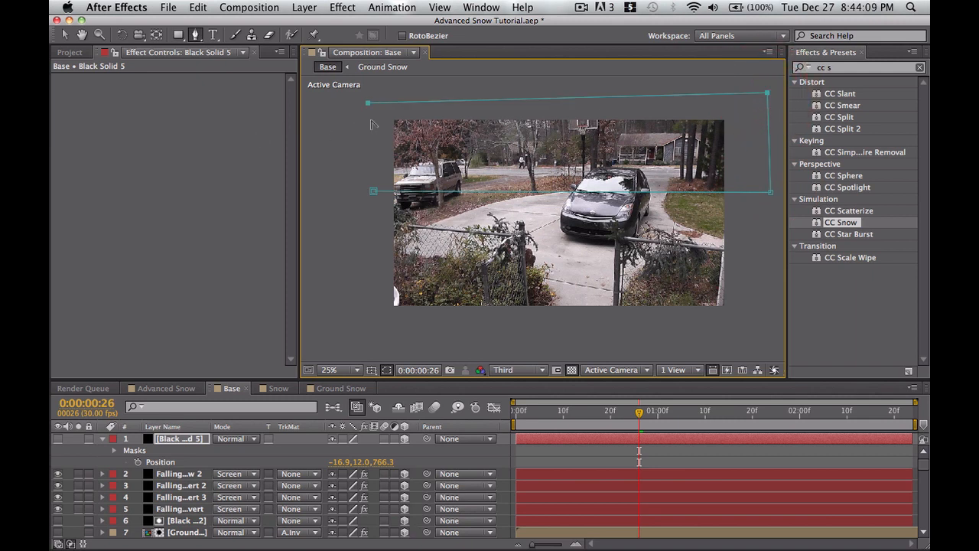
left_click(373, 192)
left_click(371, 194)
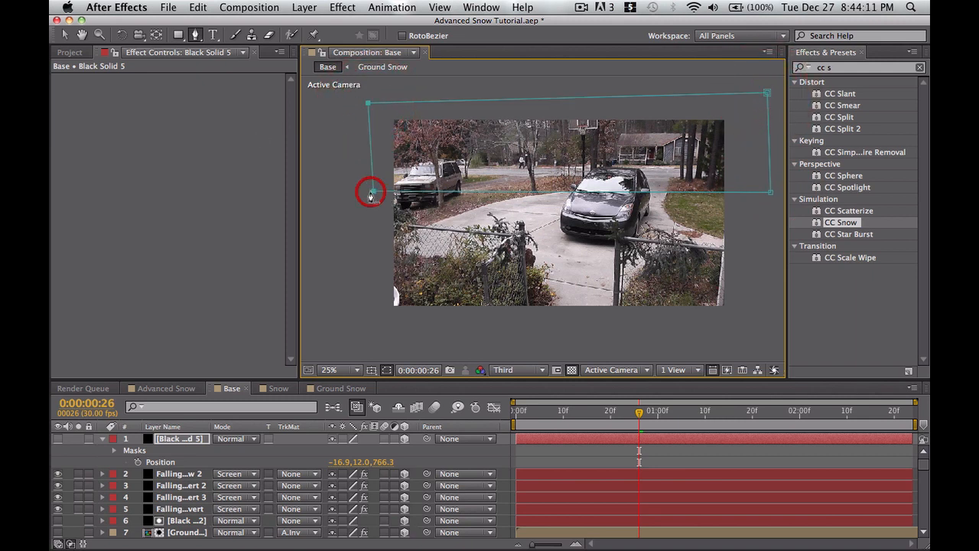
Step: Turn the Ground Snow layer's visibility back on and set its opacity to 80%
left_click(57, 521)
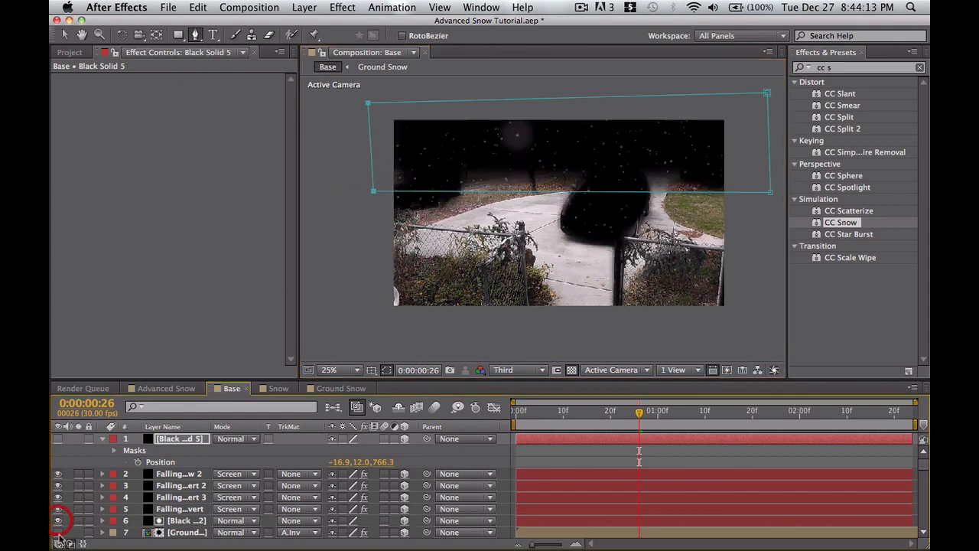
left_click(58, 531)
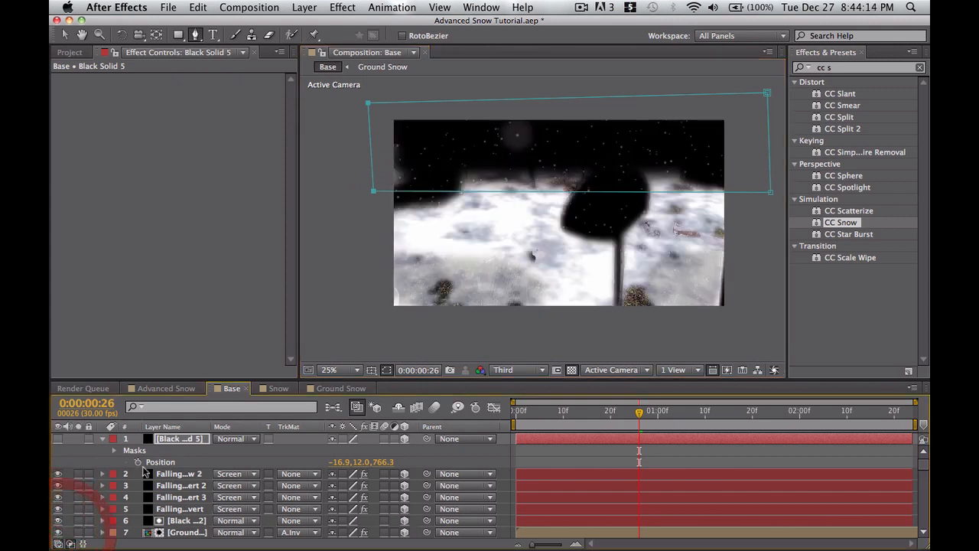
left_click(58, 521)
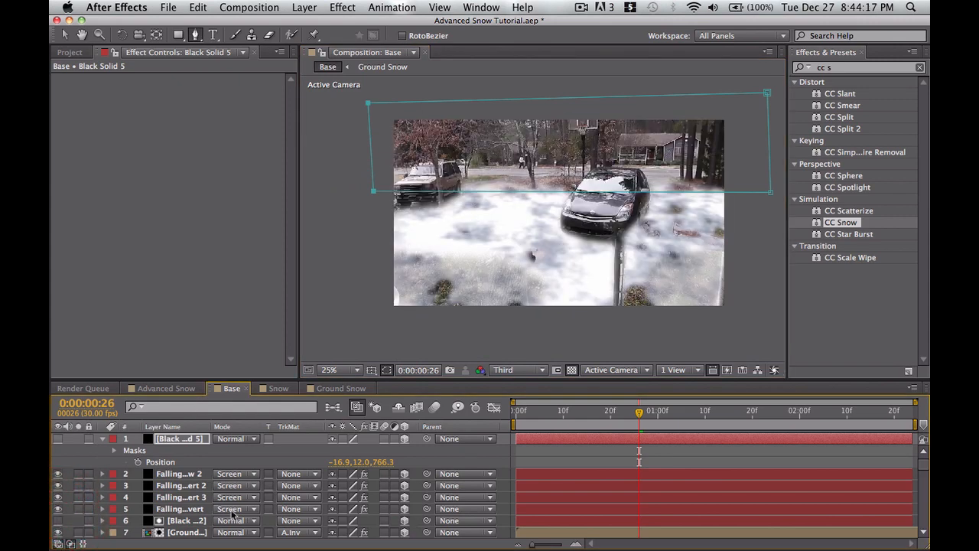
scroll(171, 406, "down", 1)
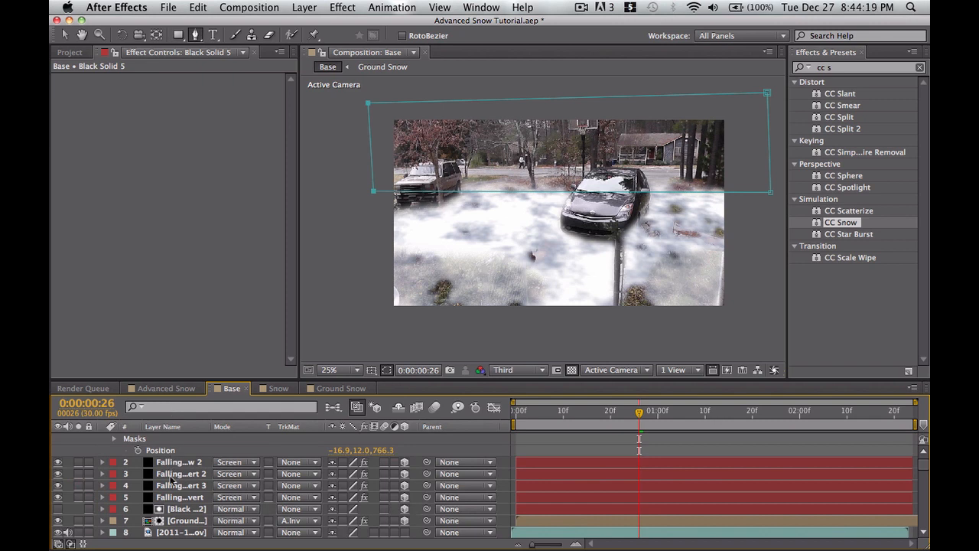
left_click(186, 521)
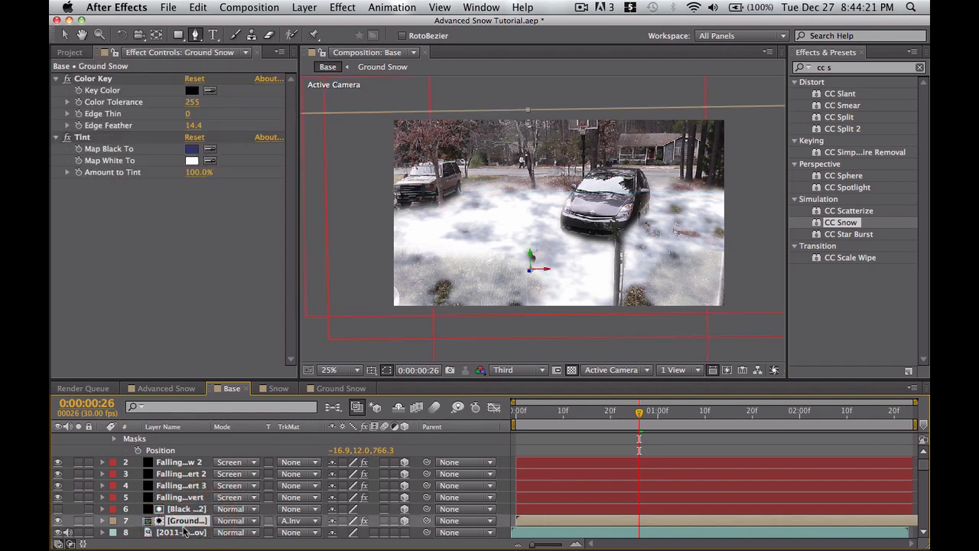
key("t")
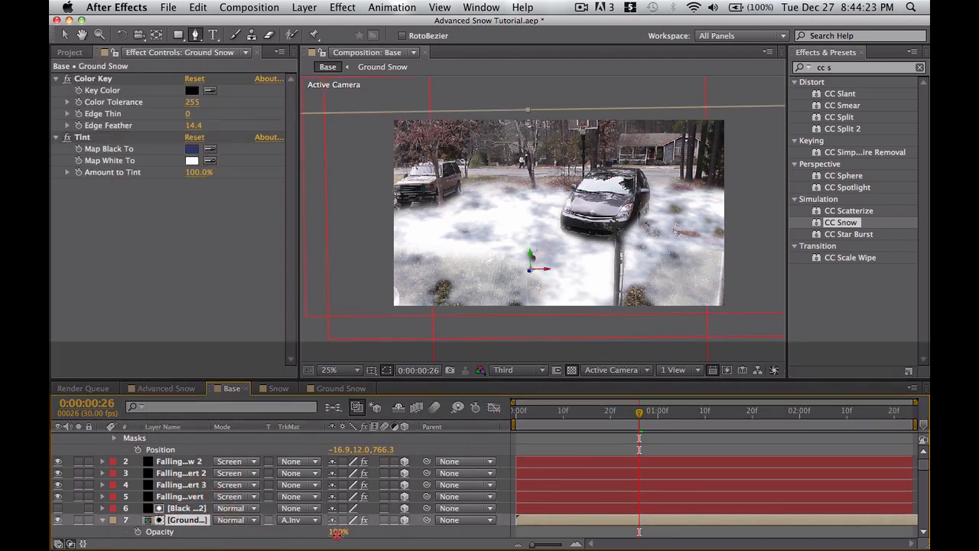
mouse_move(338, 532)
left_mouse_down()
mouse_move(311, 536)
mouse_move(321, 532)
left_mouse_up()
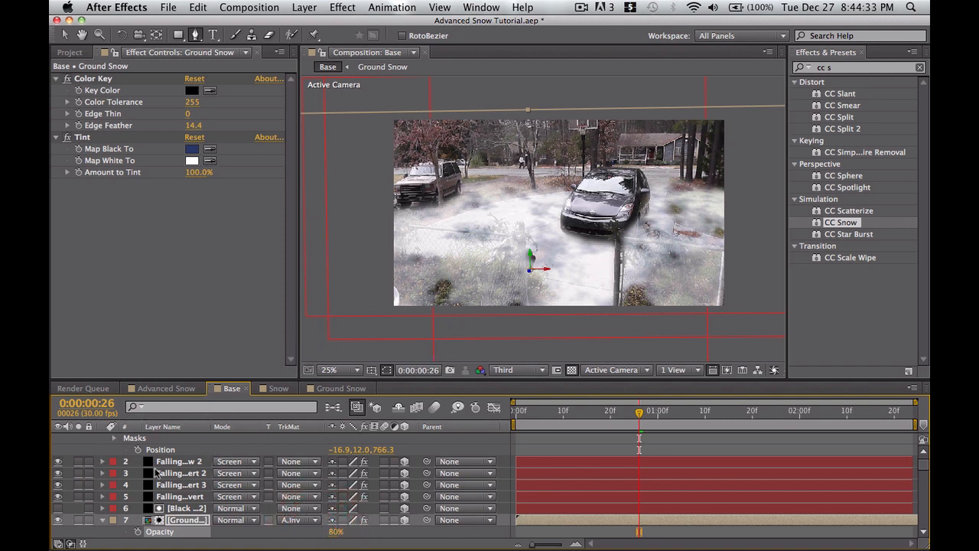
Step: Set the masked black solid's blending mode to Screen and make the layer visible
scroll(155, 468, "up", 1)
left_click(176, 439)
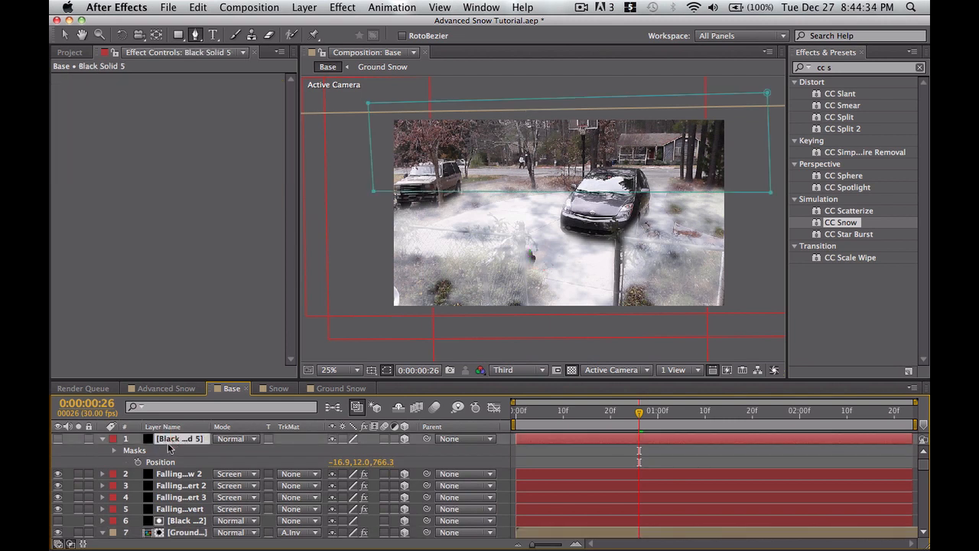
left_click(59, 438)
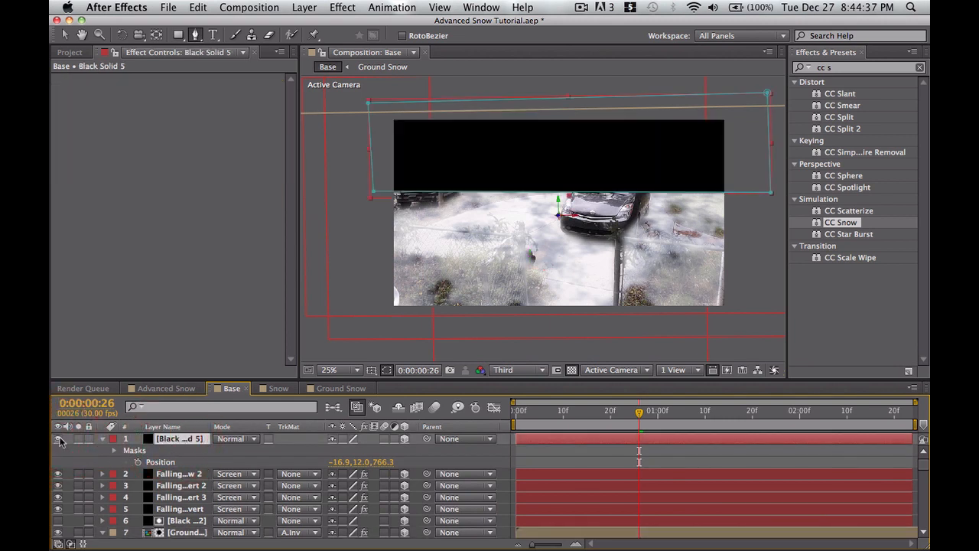
left_click(58, 439)
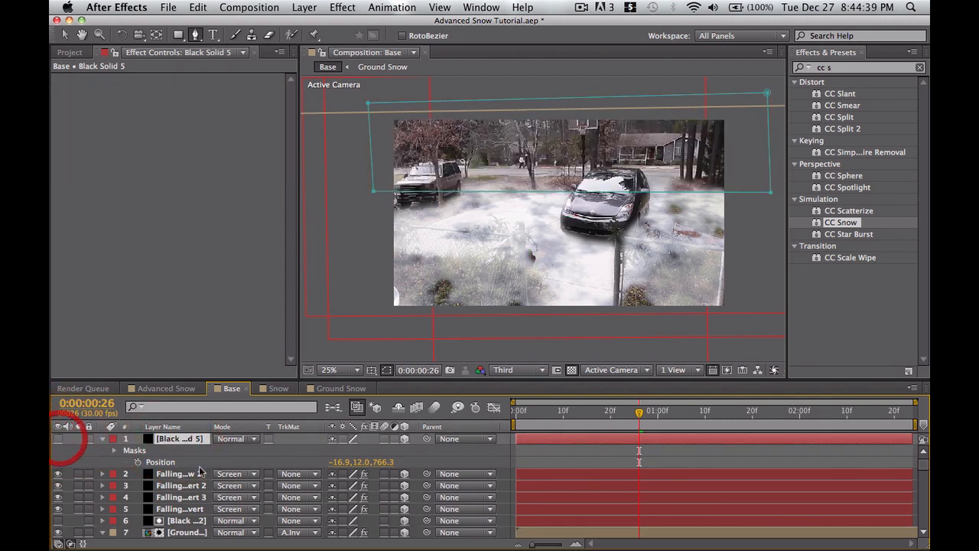
left_click(230, 439)
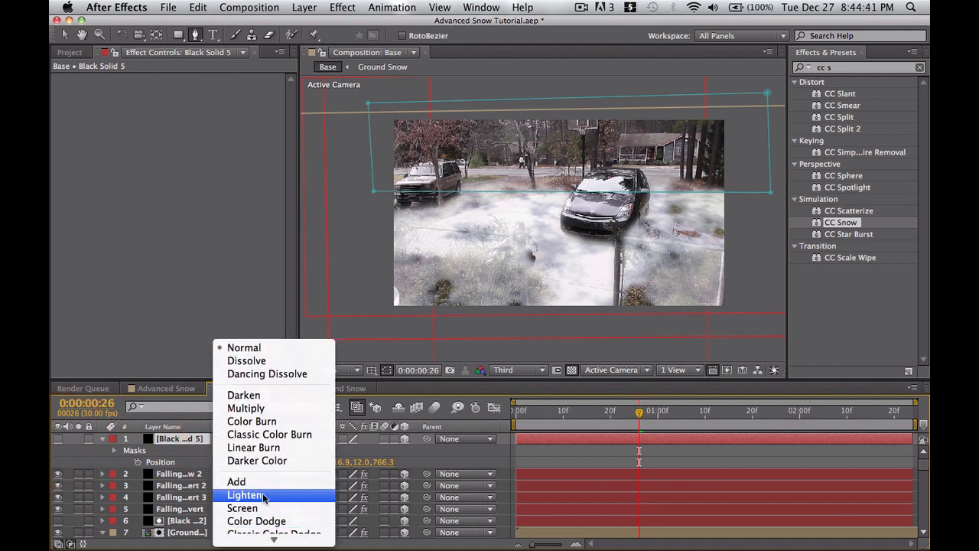
left_click(262, 506)
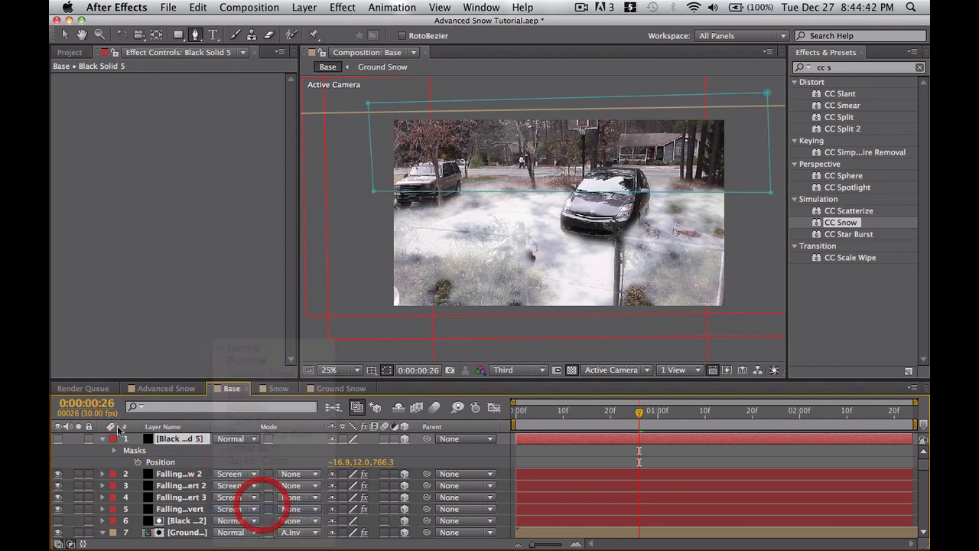
left_click(57, 439)
Step: Apply CC Snow to the masked solid with Amount 26120 and extend the mask's upper corners well above the frame
left_click_drag(845, 224, 564, 164)
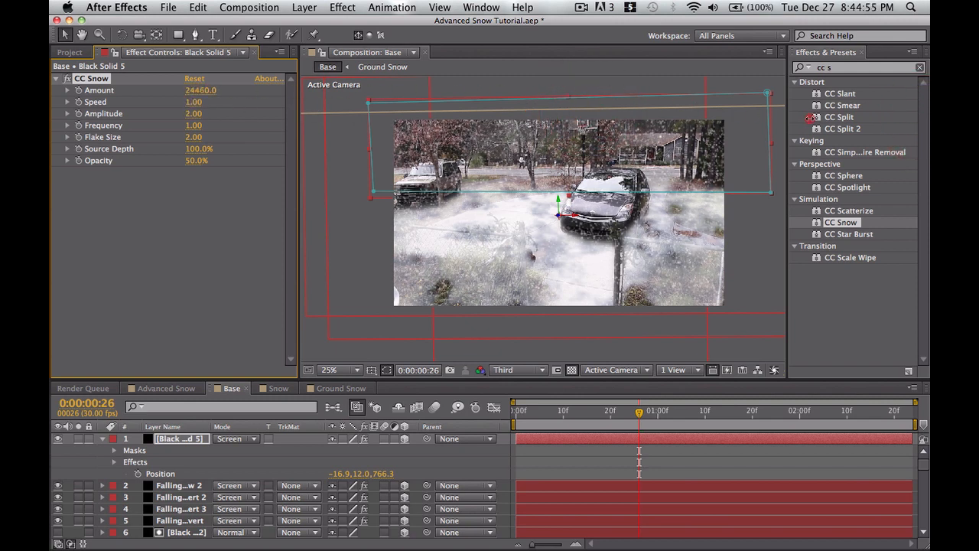
left_click_drag(810, 119, 896, 124)
left_click_drag(369, 103, 355, 54)
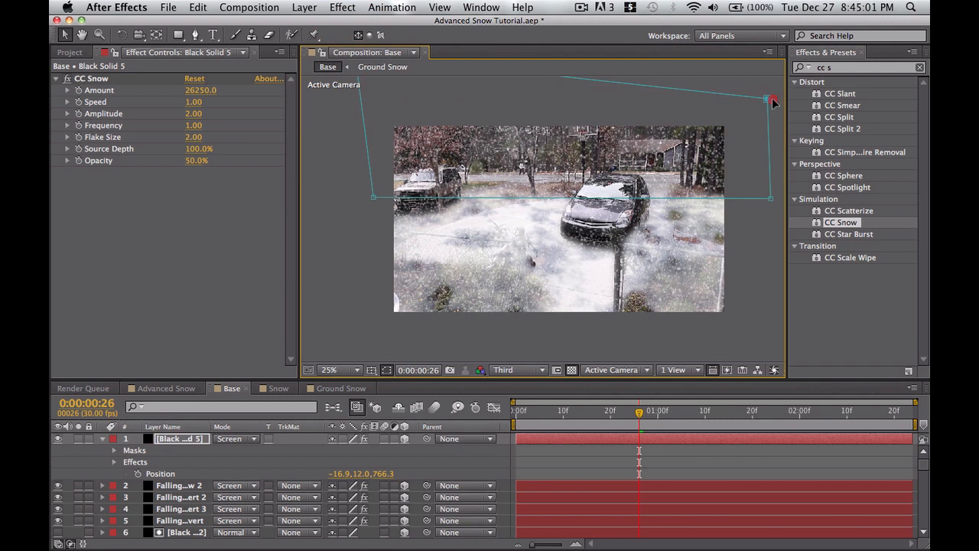
left_click_drag(772, 99, 780, 52)
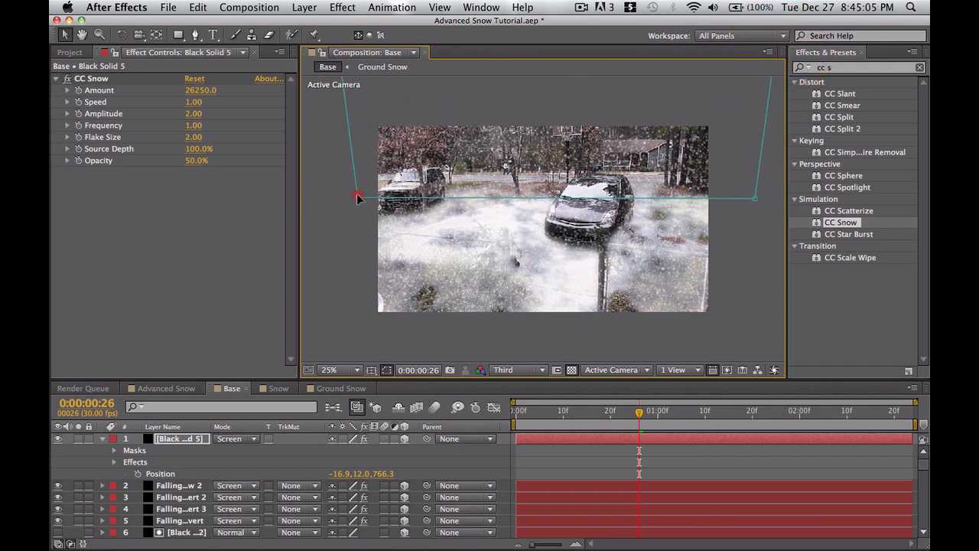
left_click_drag(357, 196, 358, 199)
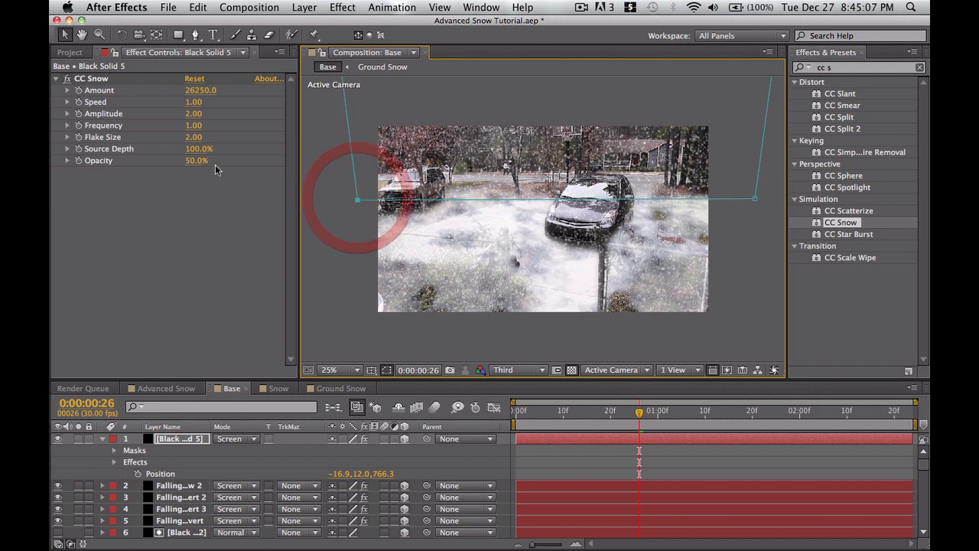
left_click_drag(203, 91, 193, 89)
Step: Cut CC Snow from the masked solid and pre-compose the layer under its default name, leaving all attributes in Base
left_click(106, 79)
key("Delete")
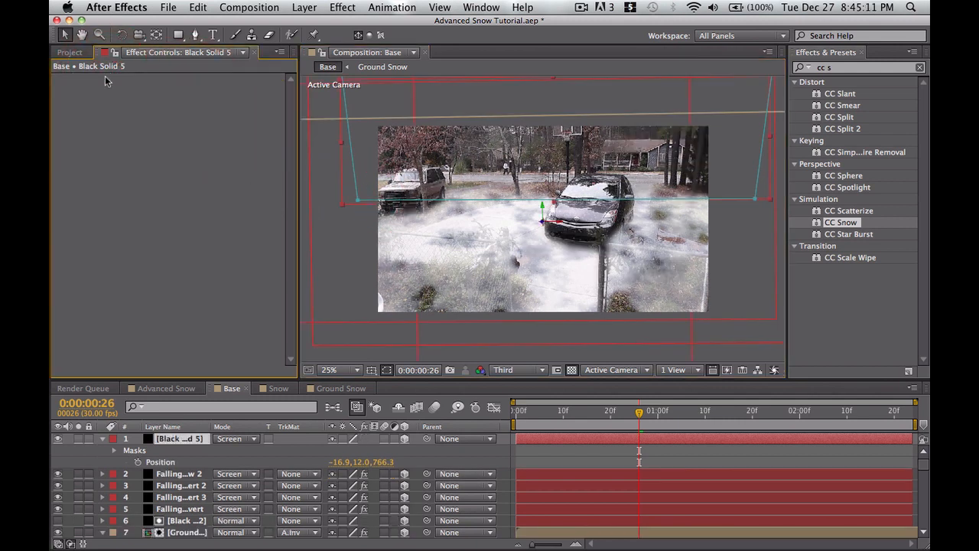
left_click(193, 442)
key("super+shift+c")
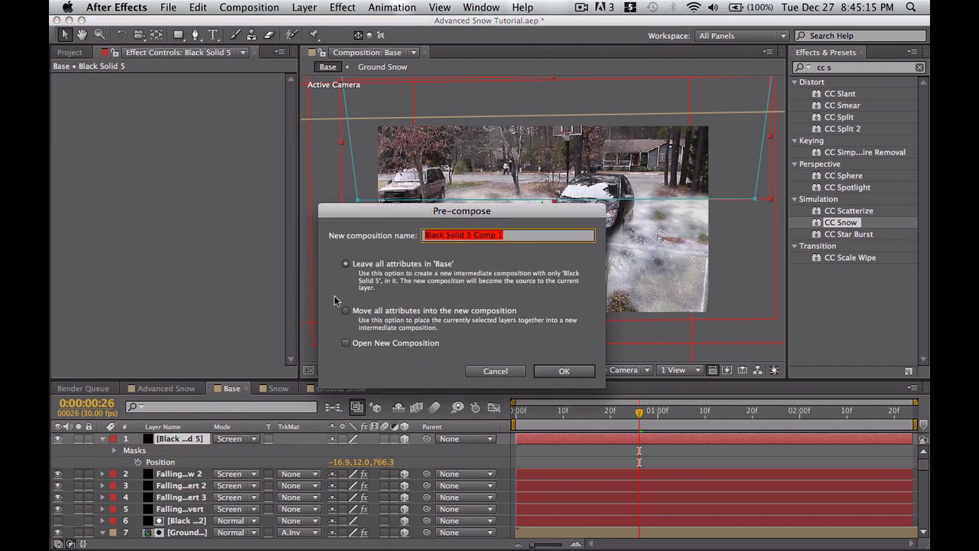
left_click(564, 371)
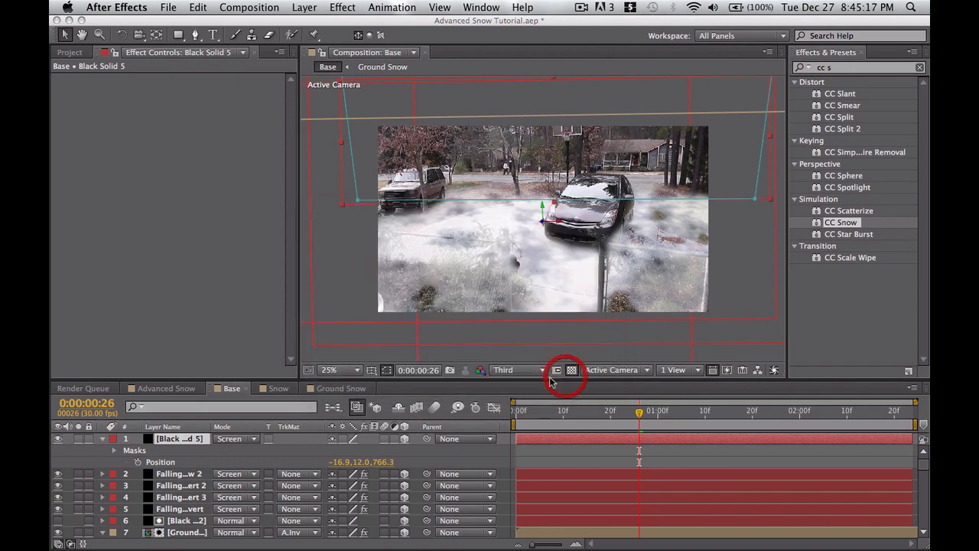
Step: Paste CC Snow onto the solid inside Black Solid 5 Comp 1, with Amount 30020 and Flake Size 1.26
double_click(192, 438)
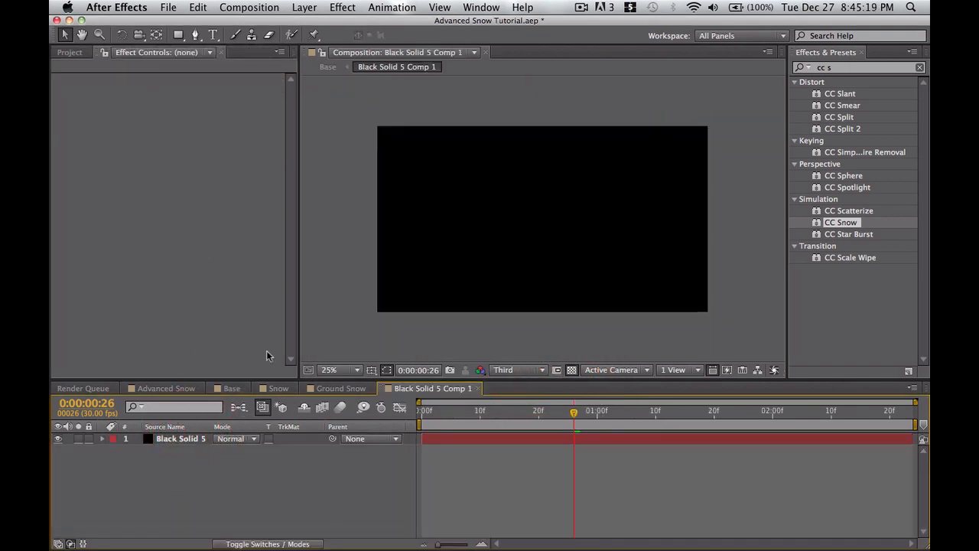
left_click(210, 294)
left_click(205, 438)
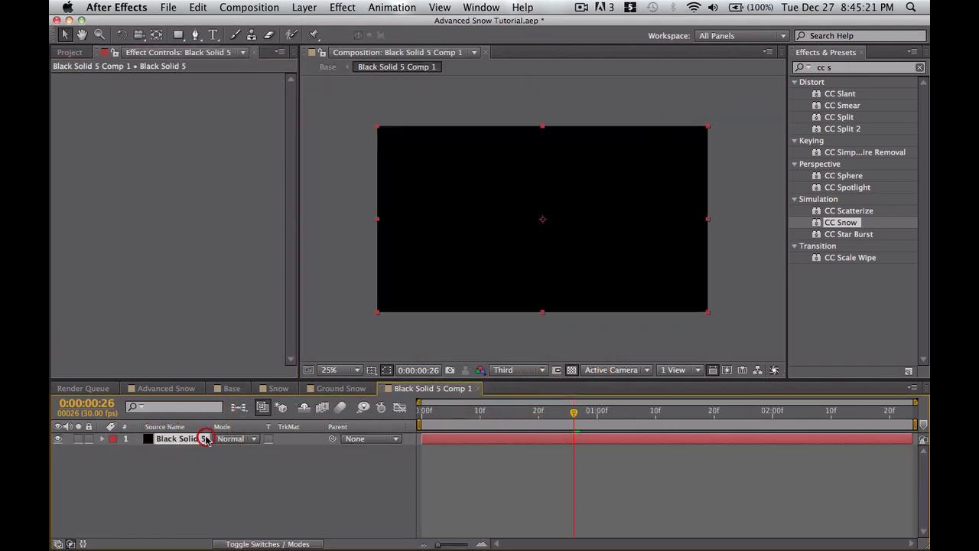
key("super+v")
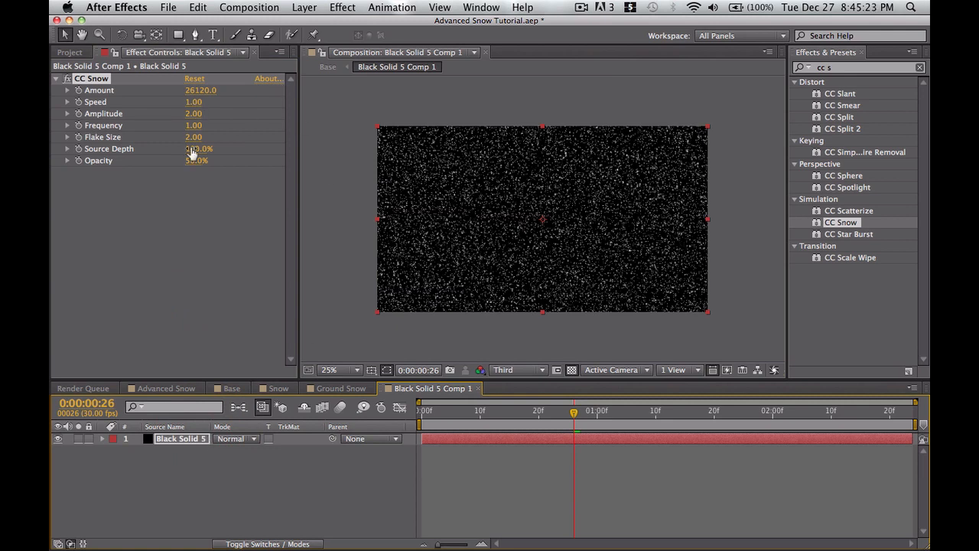
left_click_drag(194, 137, 145, 115)
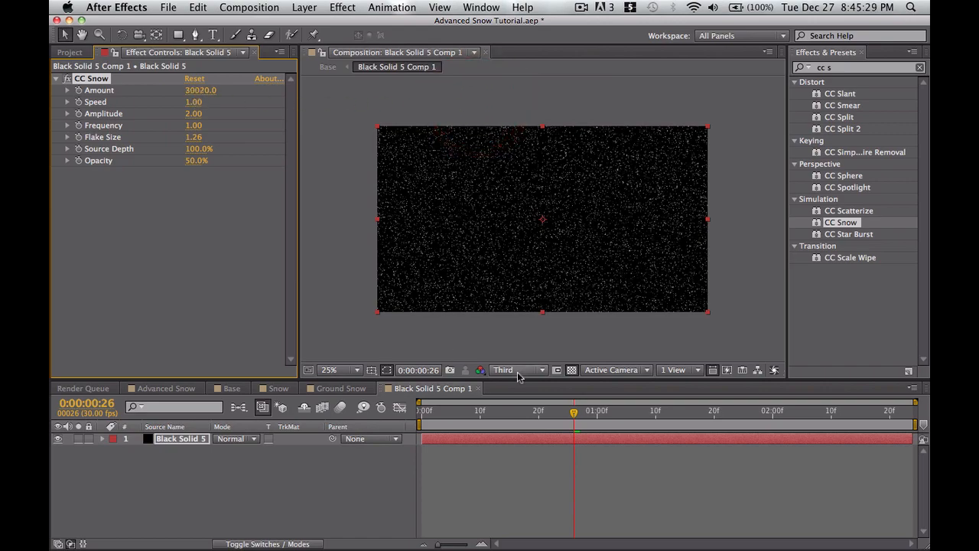
Step: Set the CC Snow Speed to 0.15 and preview the snowfall from the first frame
left_click_drag(533, 417, 373, 398)
key("space")
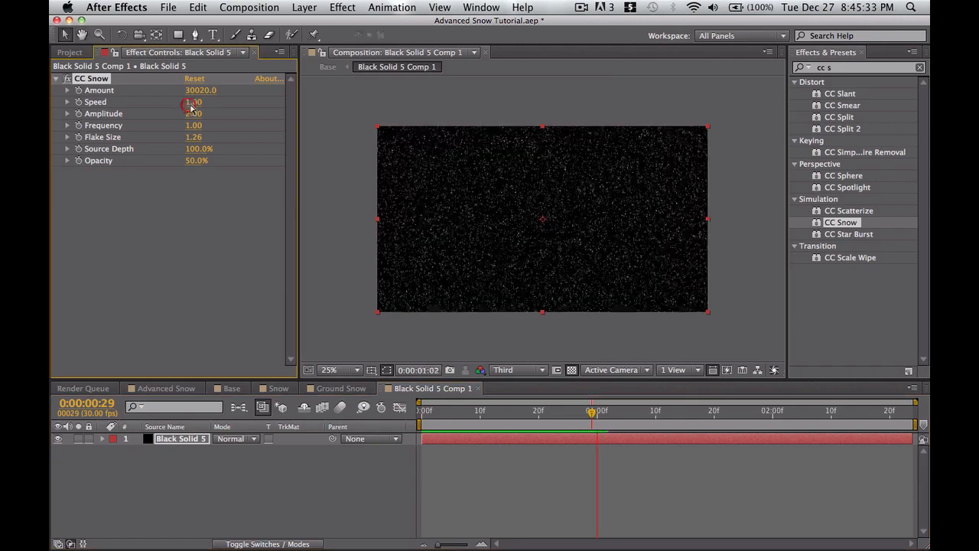
mouse_move(191, 102)
left_mouse_down()
mouse_move(161, 107)
mouse_move(178, 101)
left_mouse_up()
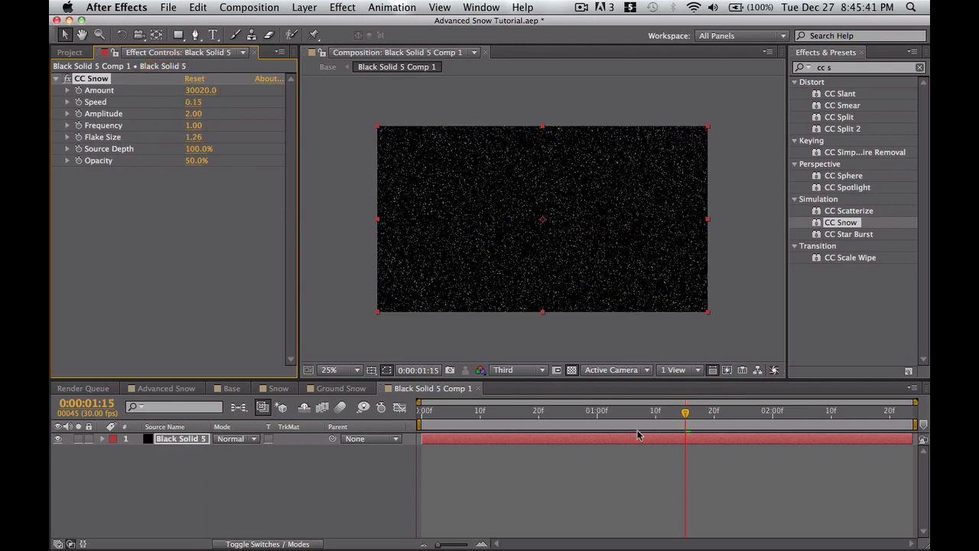
left_click_drag(641, 430, 366, 419)
key("space")
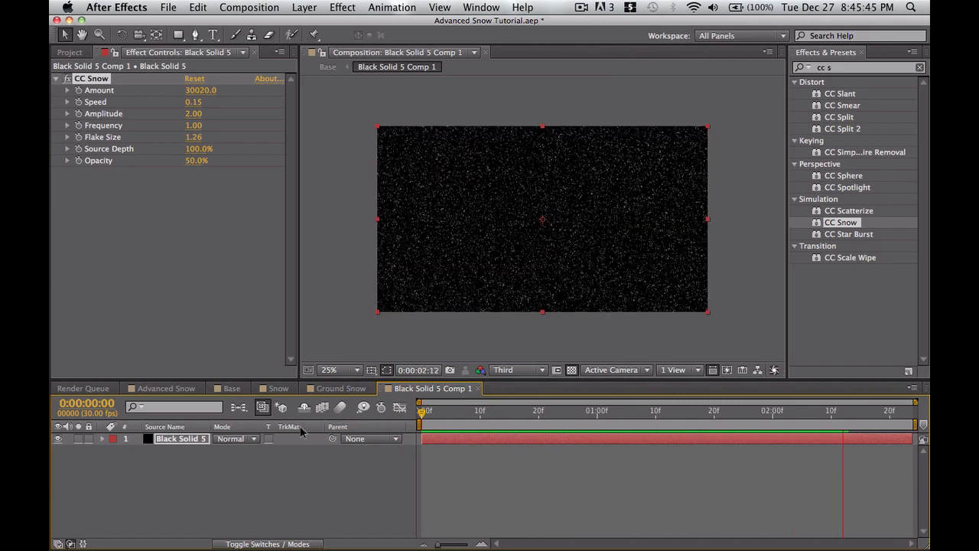
Step: Set the CC Snow Amplitude to 2.84 and preview the snowfall from the start again
left_click_drag(193, 115, 255, 119)
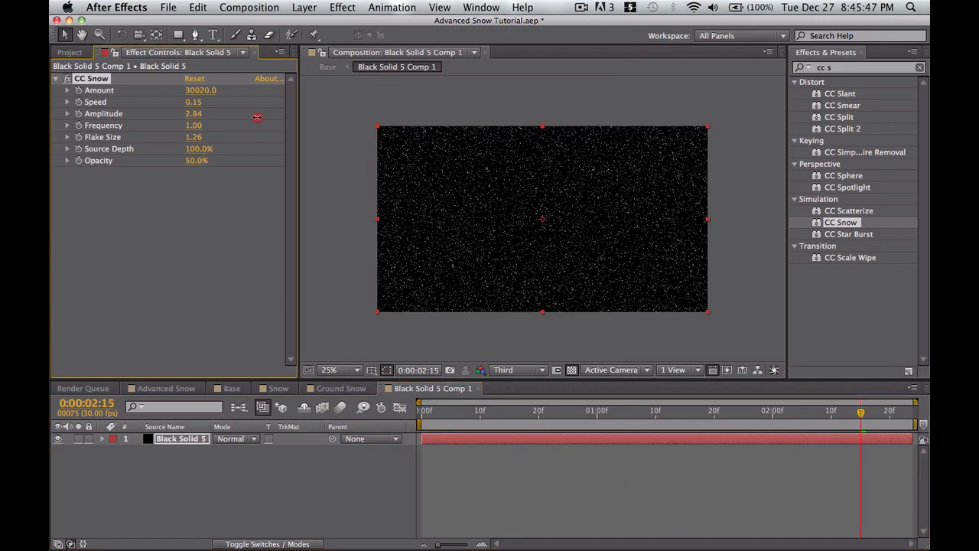
left_click_drag(506, 412, 374, 421)
key("space")
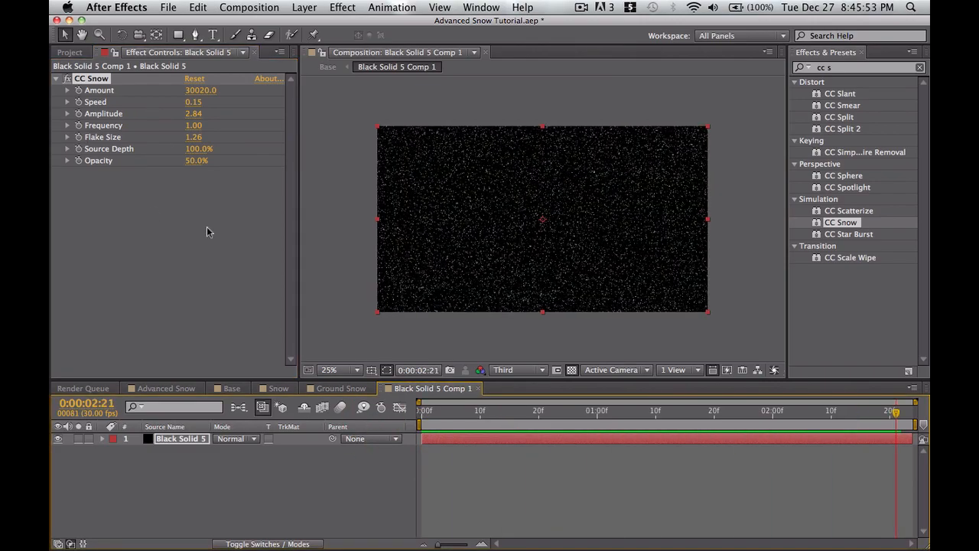
Step: Return to the Base composition
left_click(325, 388)
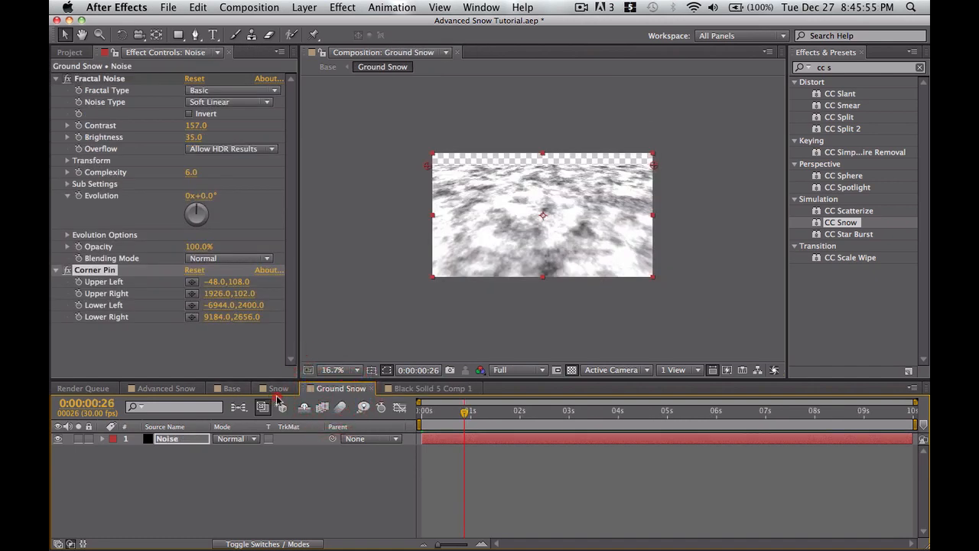
left_click(277, 389)
left_click(230, 389)
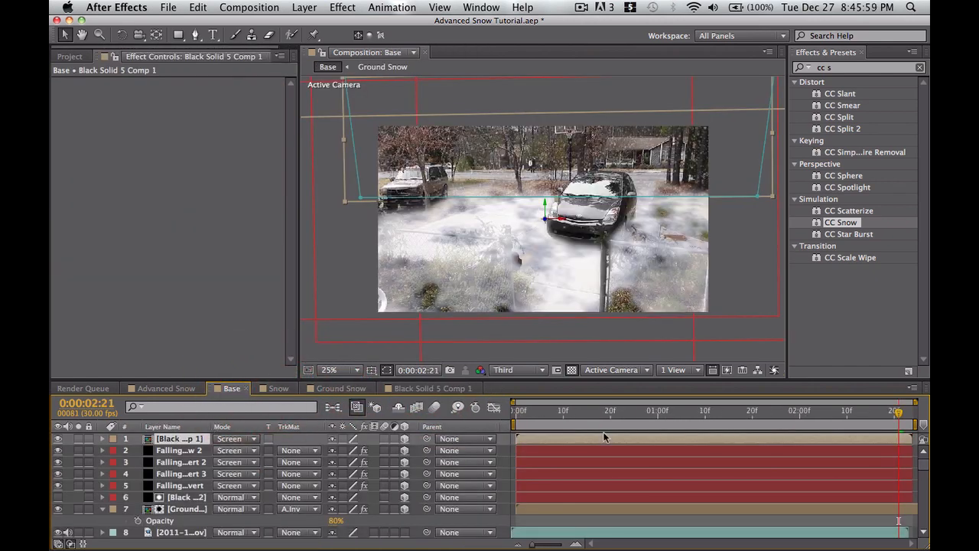
Step: Shift the Ground Snow layer slightly right and upward in the Base composition
left_click(600, 291)
double_click(600, 291)
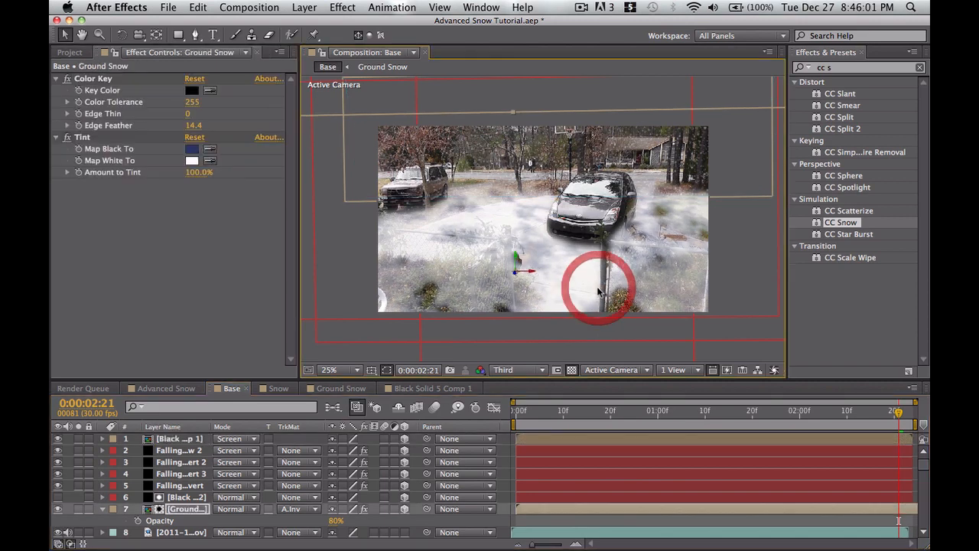
left_click(233, 389)
mouse_move(610, 292)
left_mouse_down()
mouse_move(616, 283)
mouse_move(606, 276)
mouse_move(620, 296)
left_mouse_up()
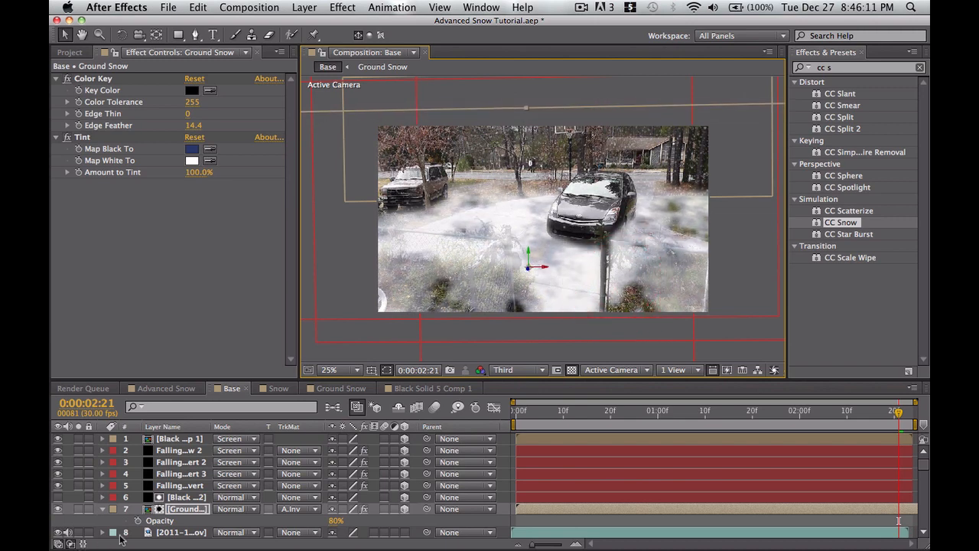
Step: Set the feather of Mask 6 on the Black Solid 2 matte layer to 11 pixels
left_click(186, 497)
key("m")
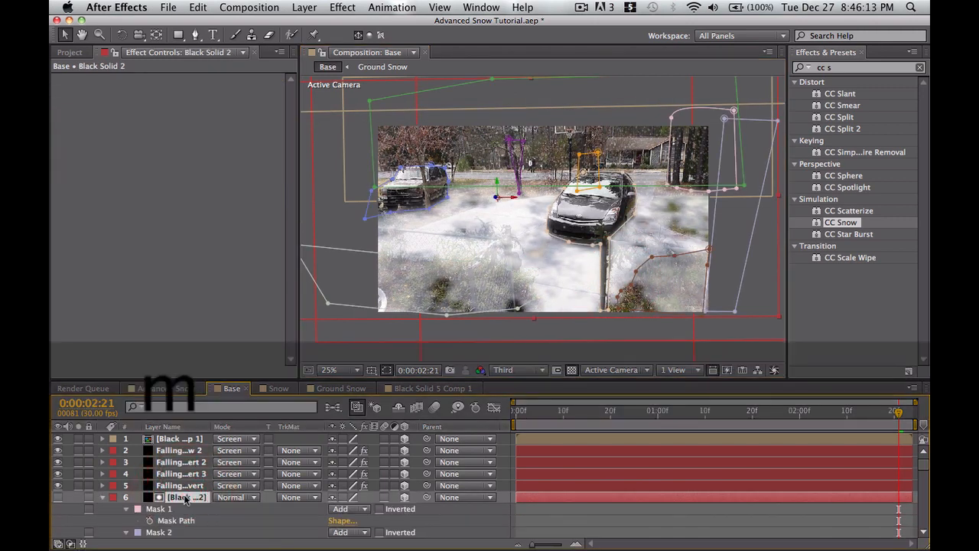
scroll(204, 519, "down", 2)
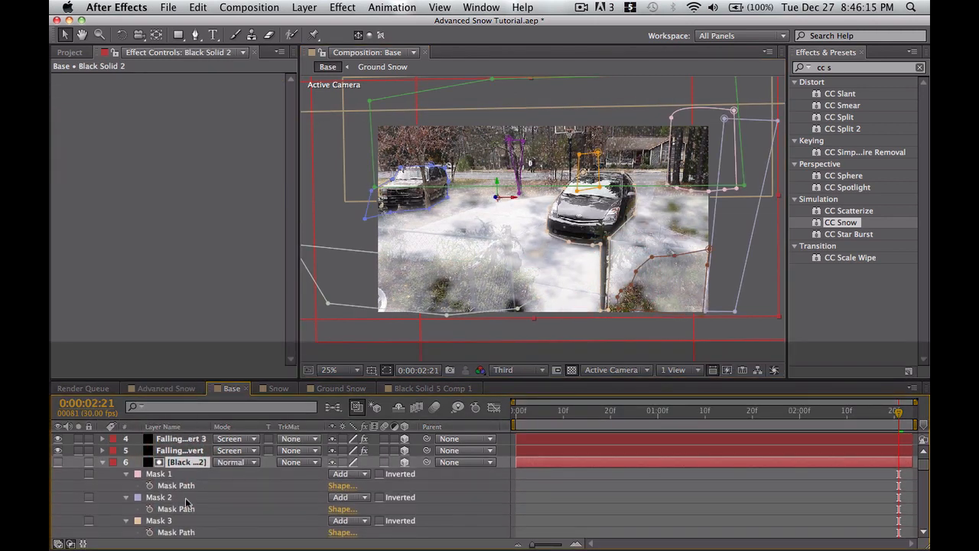
key("f")
scroll(190, 495, "down", 3)
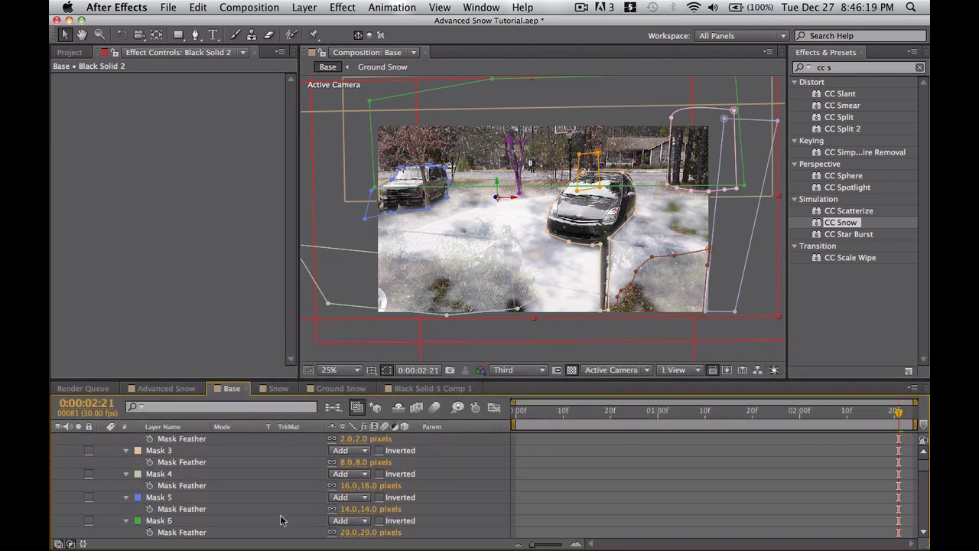
left_click_drag(348, 532, 330, 532)
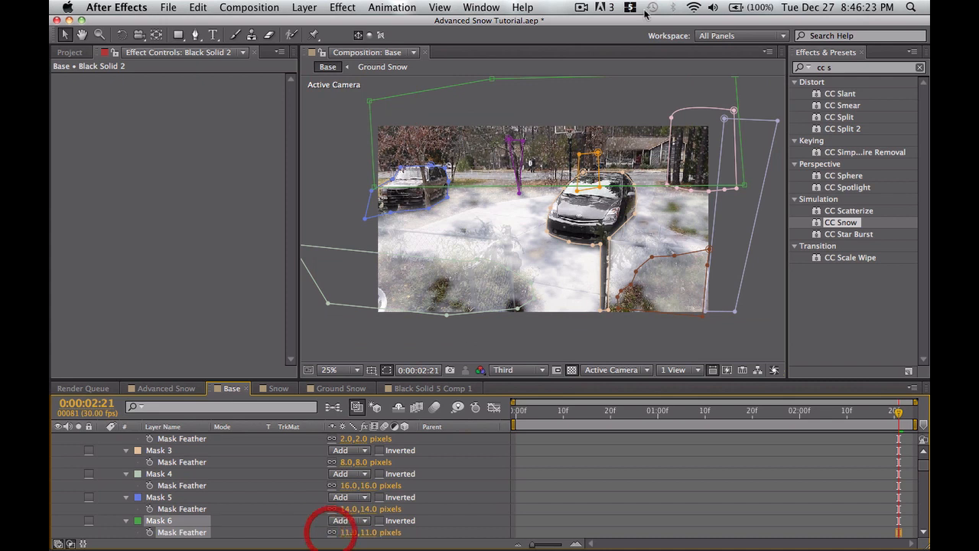
Step: Raise the two lower corner points of Mask 6 slightly and collapse the Black Solid 2 and Ground Snow layer properties
left_click(744, 186)
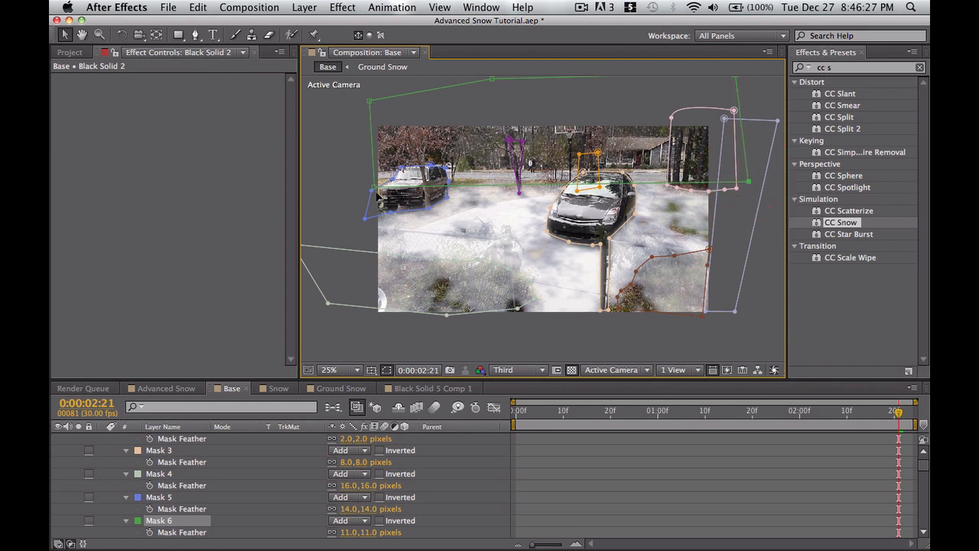
left_click_drag(373, 185, 370, 180)
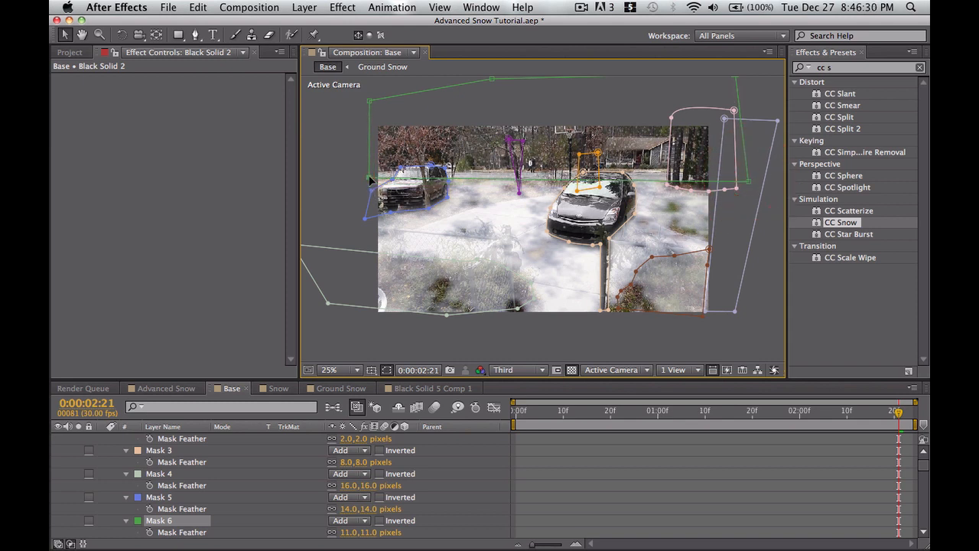
left_click(639, 476)
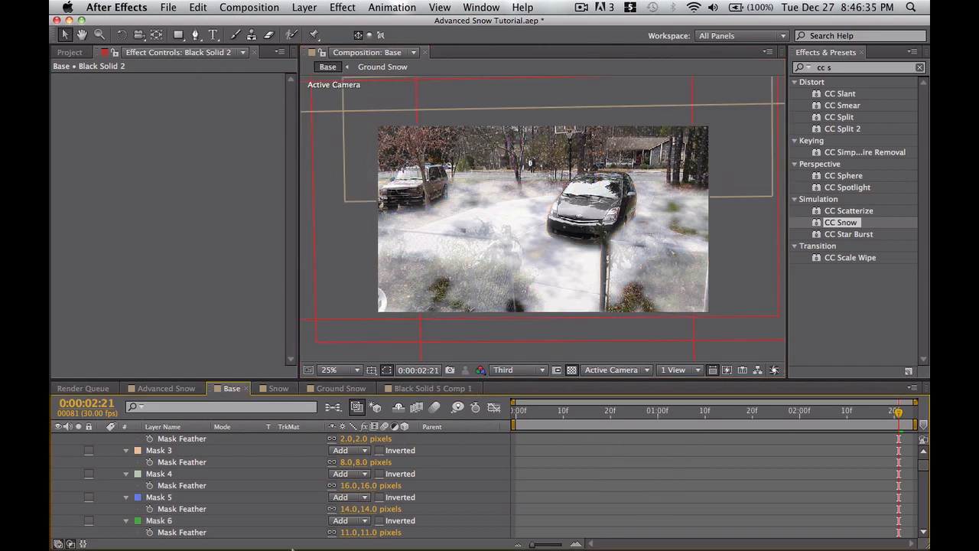
scroll(230, 466, "up", 4)
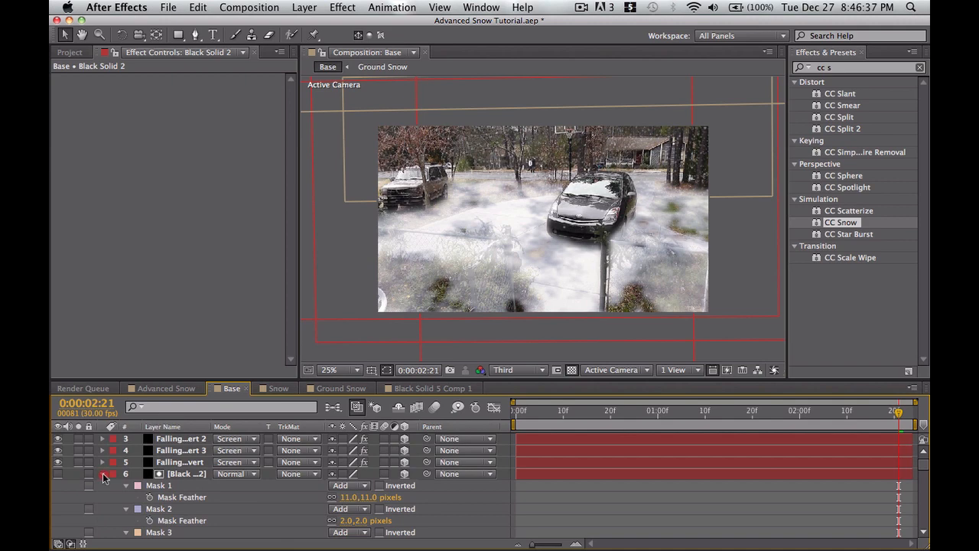
left_click(103, 475)
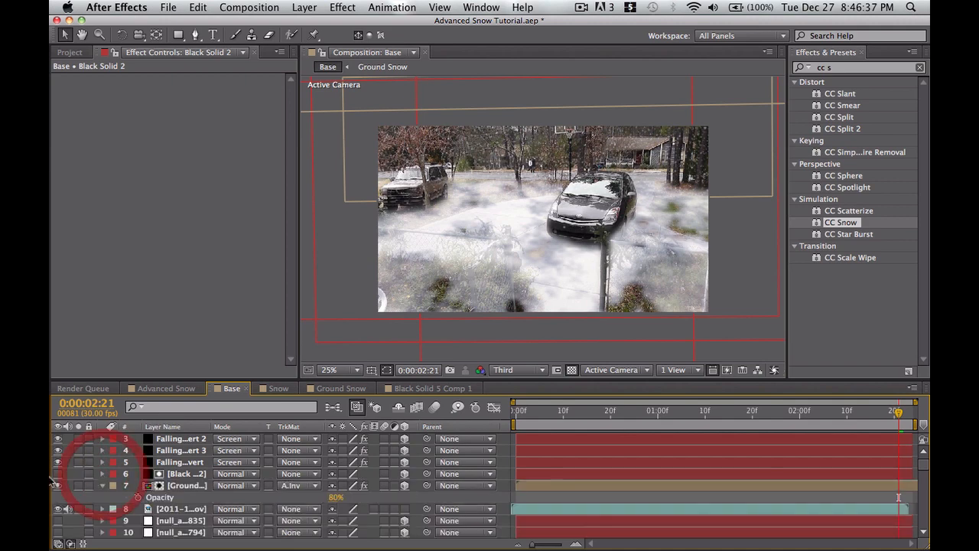
left_click(102, 487)
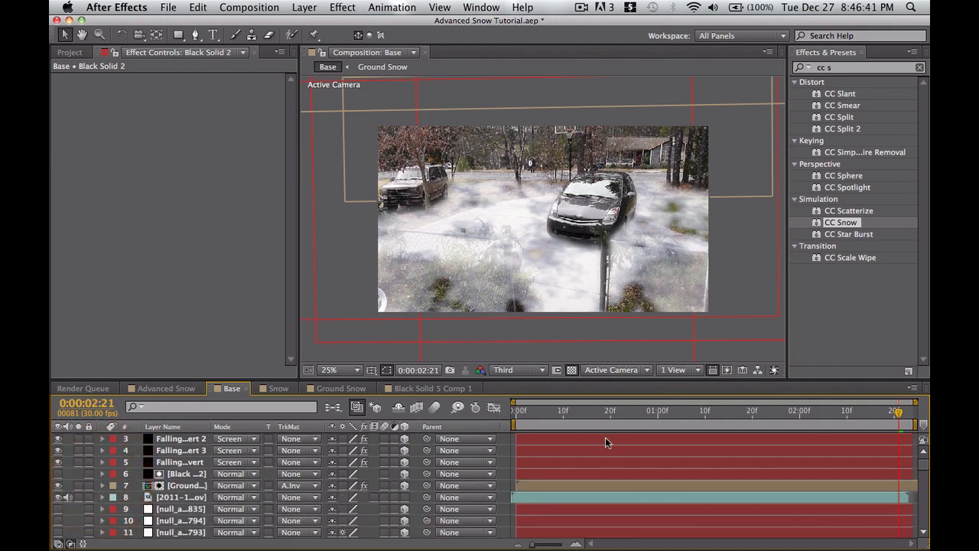
Step: Examine the snow at frame 0:00:00:25 and compare the Falling Snow Invert 2 and Falling Snow Invert 3 layers
left_click_drag(595, 412, 634, 414)
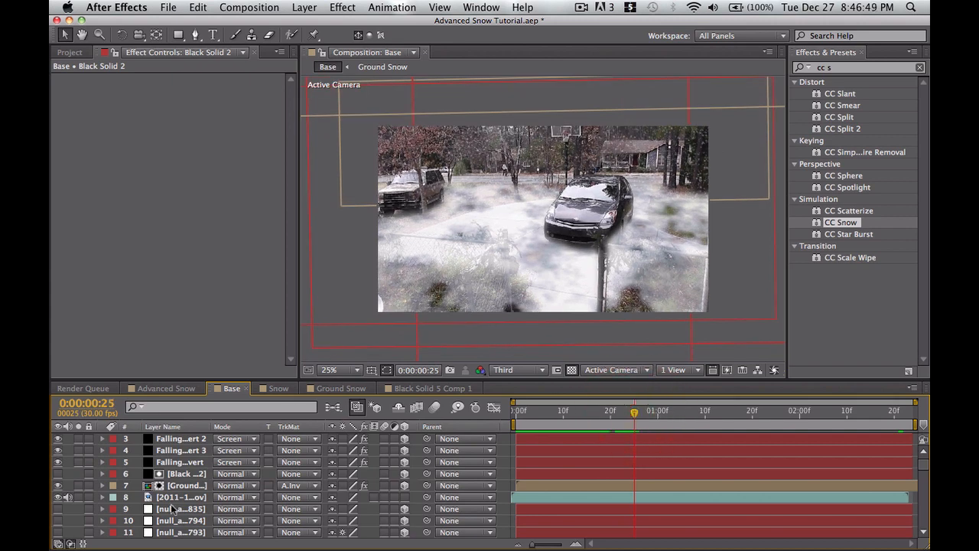
left_click(182, 439)
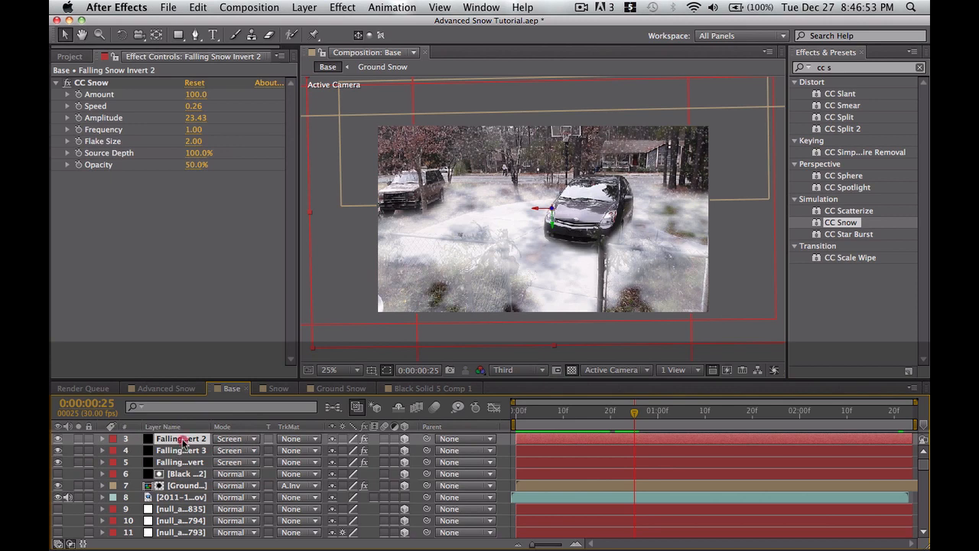
double_click(181, 438)
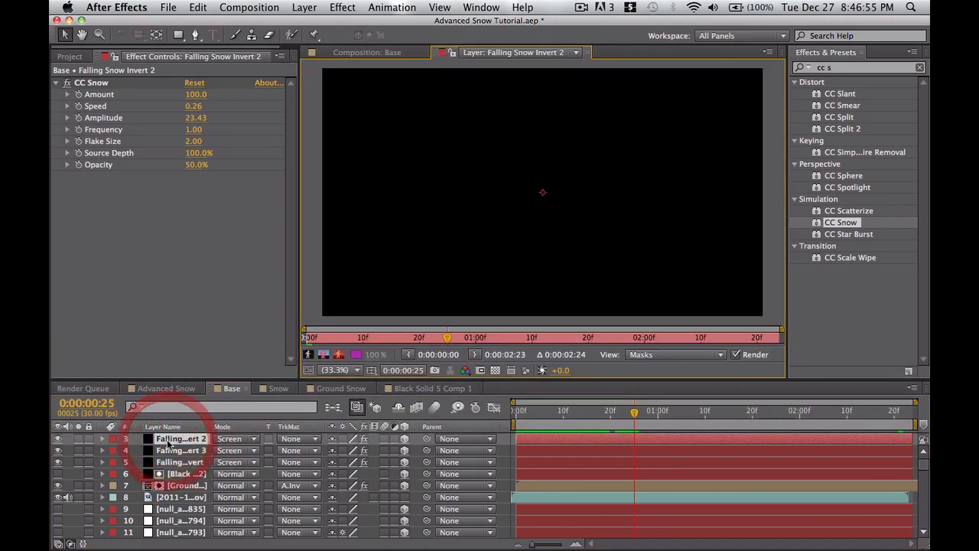
left_click(586, 52)
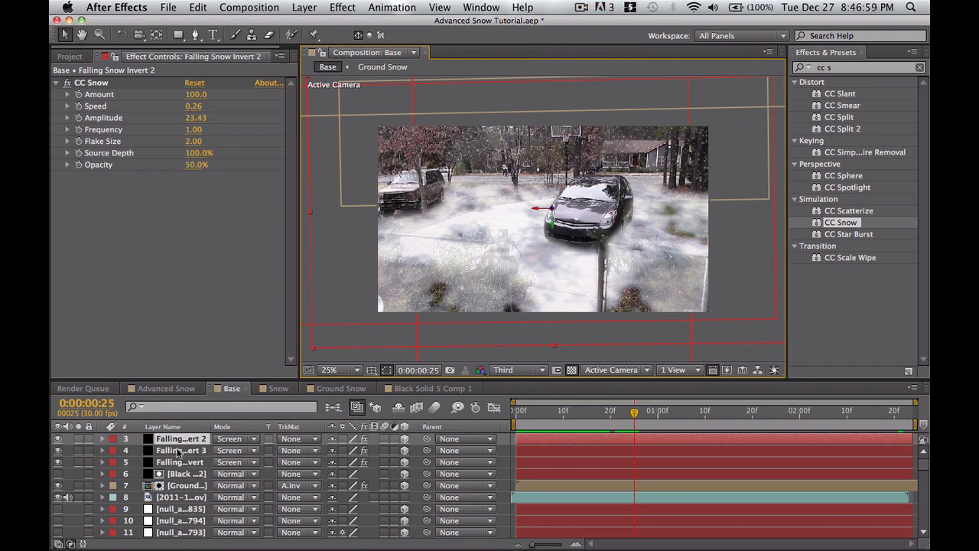
left_click(102, 439)
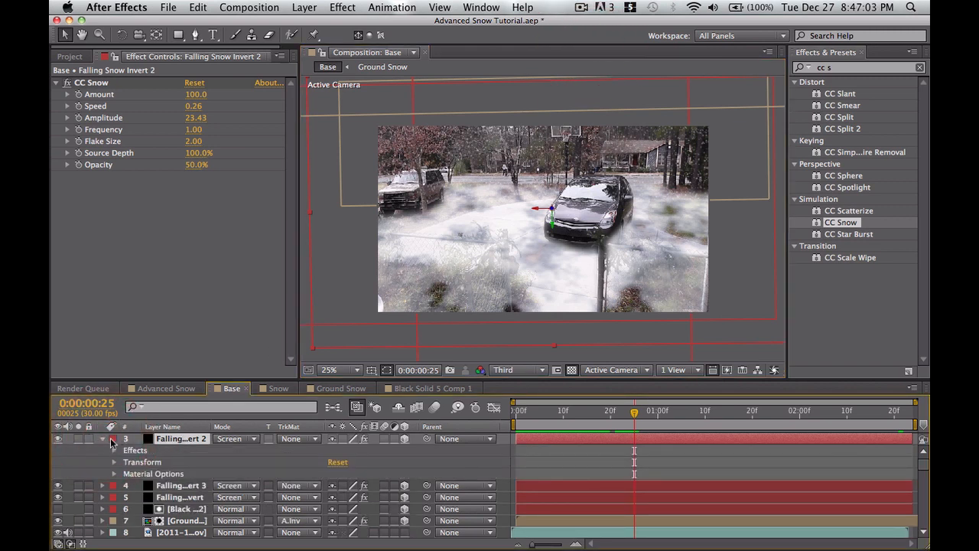
left_click(102, 440)
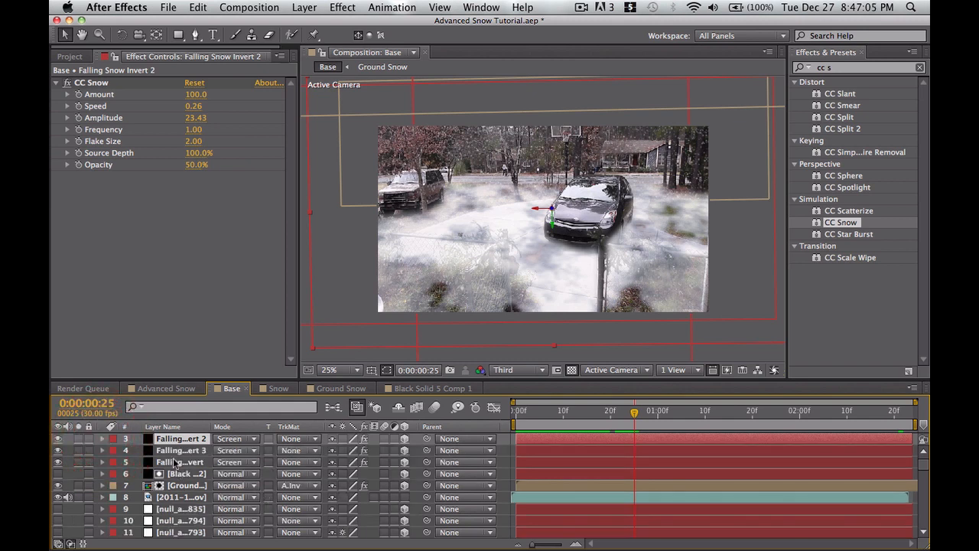
left_click(178, 451)
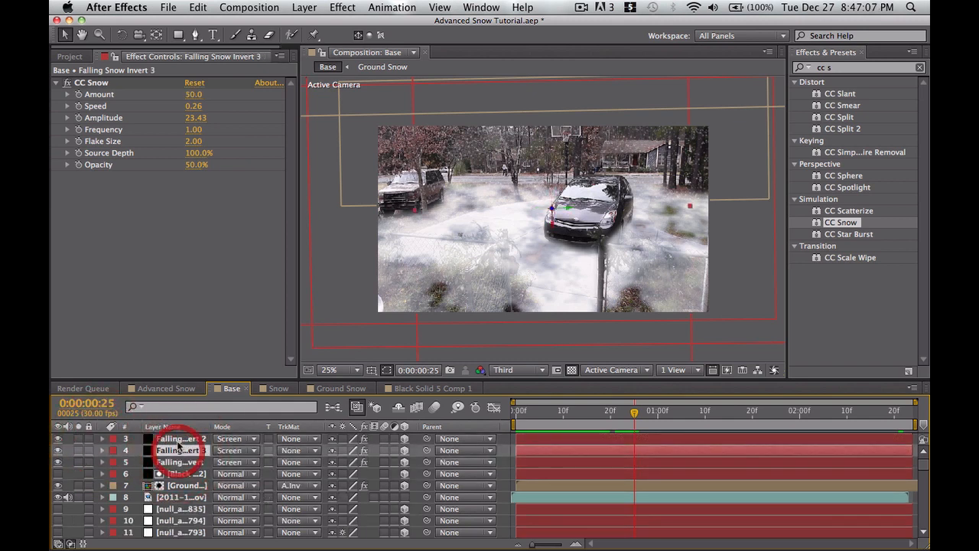
left_click(179, 440)
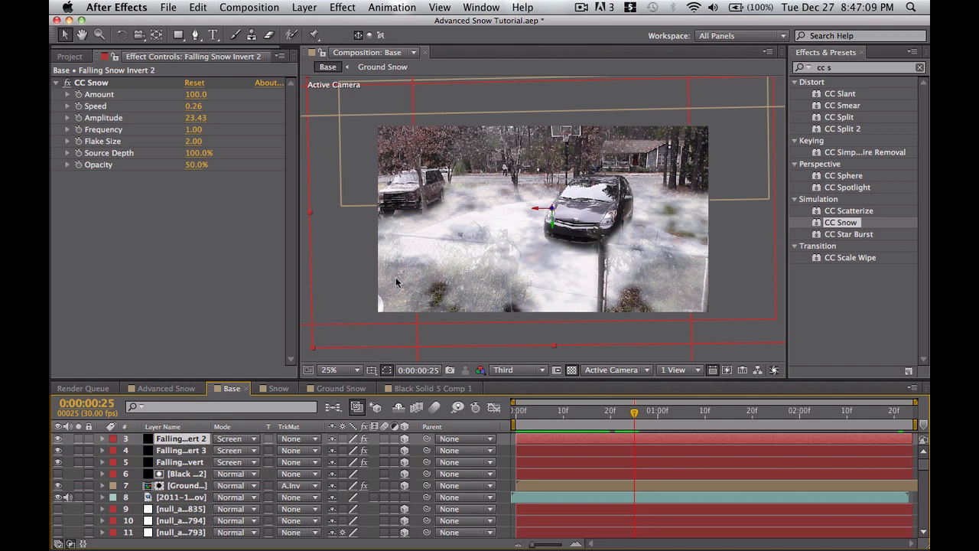
scroll(395, 283, "down", 2)
scroll(394, 283, "up", 2)
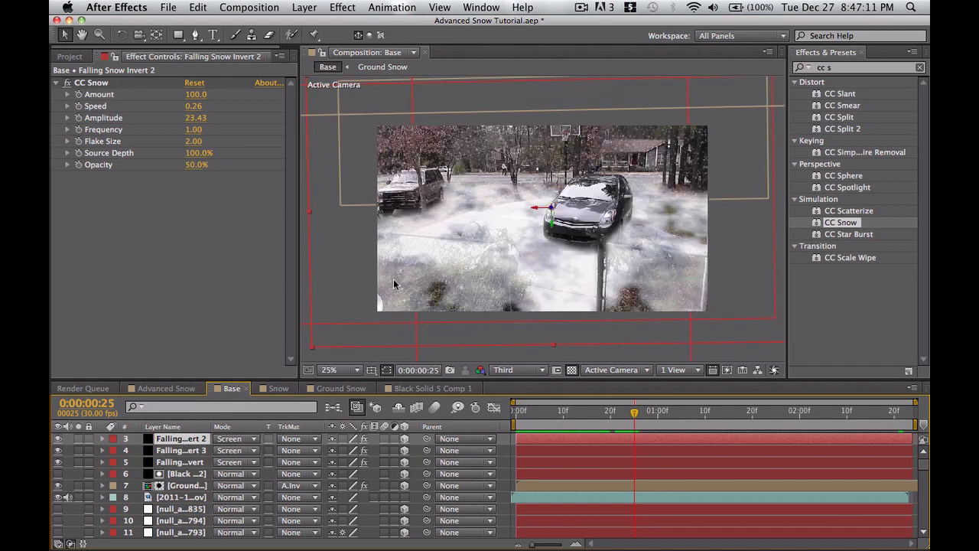
scroll(184, 446, "up", 1)
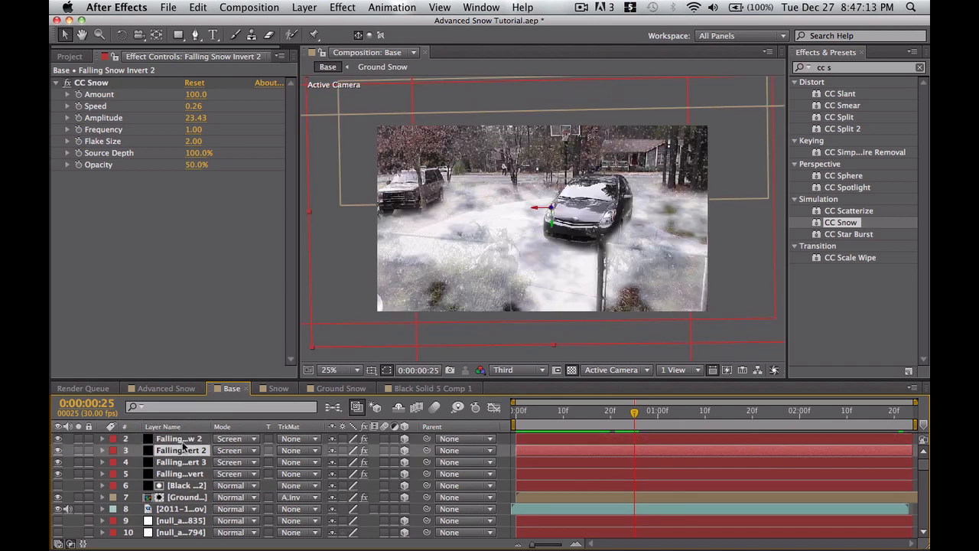
scroll(183, 446, "up", 1)
Step: Lower the bottom-right point of Mask 1 on Black Solid 5 Comp 1 and set its feather to 182 pixels
left_click(186, 440)
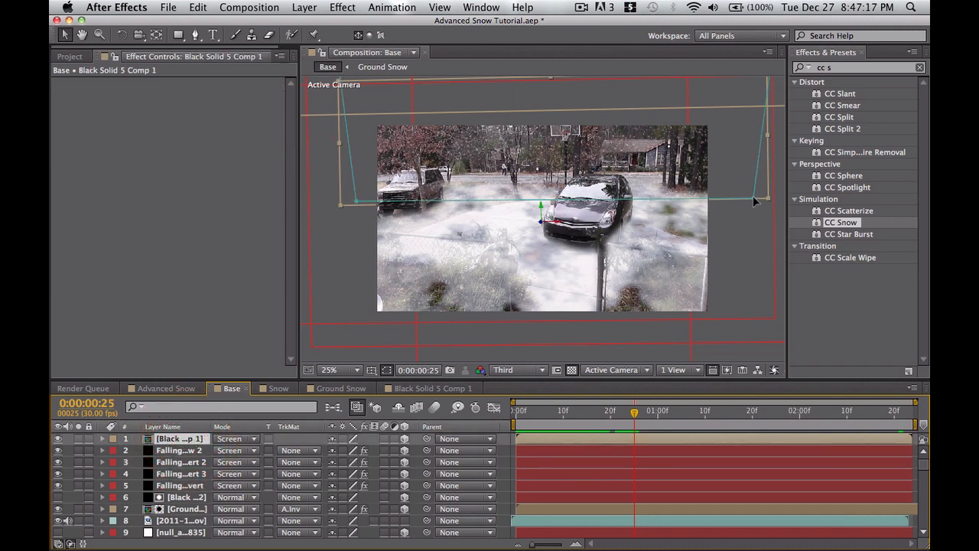
left_click_drag(753, 198, 759, 220)
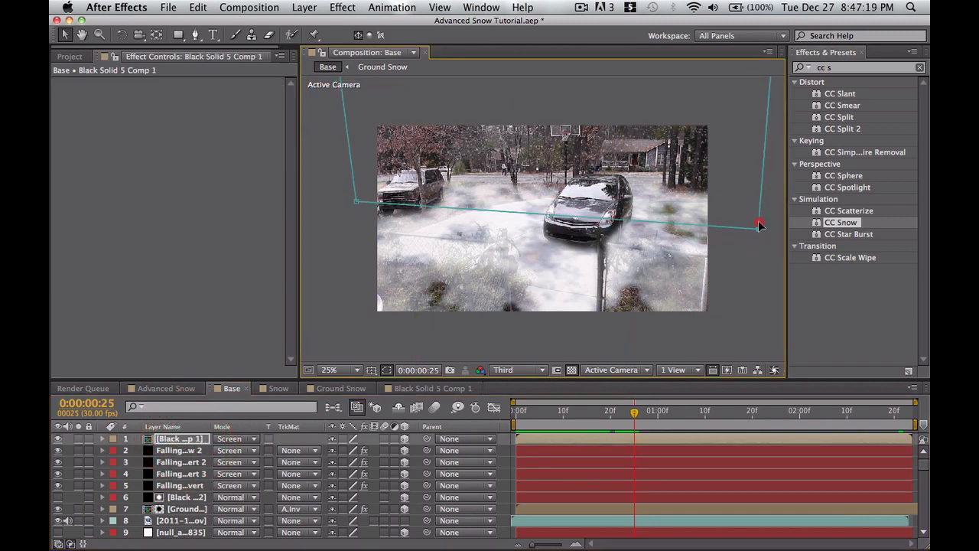
key("f")
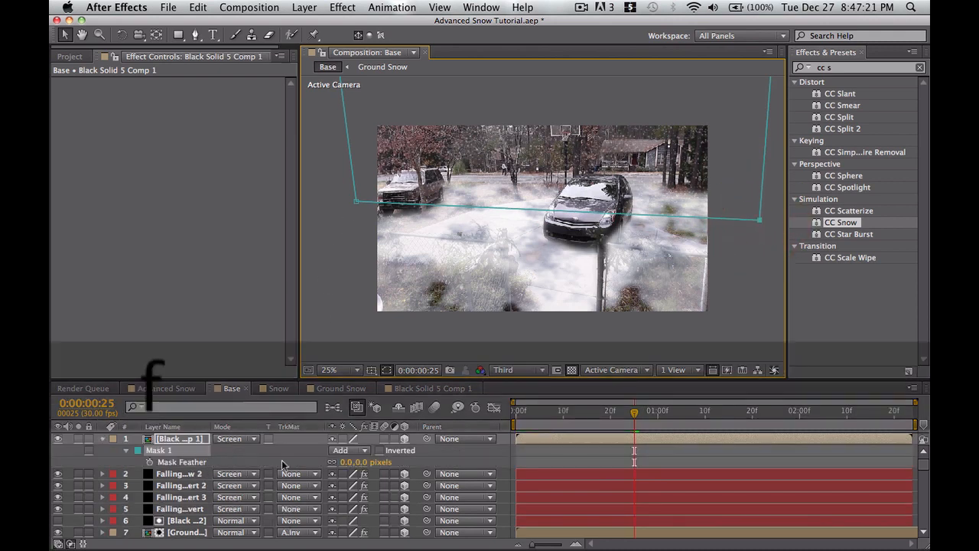
left_click_drag(361, 463, 488, 470)
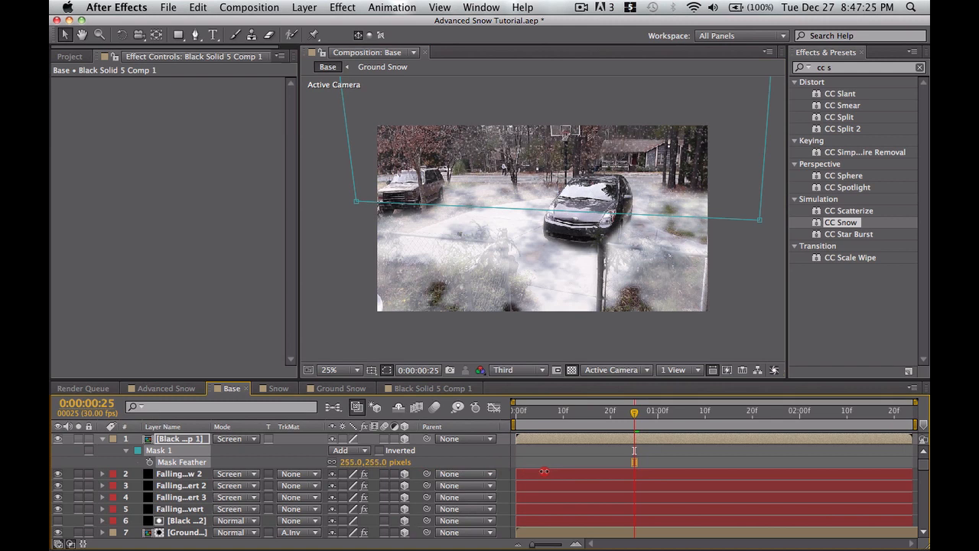
left_click_drag(462, 474, 356, 473)
mouse_move(289, 468)
left_mouse_down()
mouse_move(367, 474)
mouse_move(289, 473)
left_mouse_up()
left_click_drag(168, 473, 289, 475)
Step: Preview the Base composition from the start to check the feathered background snow, and collapse the Black Solid 5 Comp 1 properties
left_click_drag(634, 413, 502, 421)
left_click(458, 408)
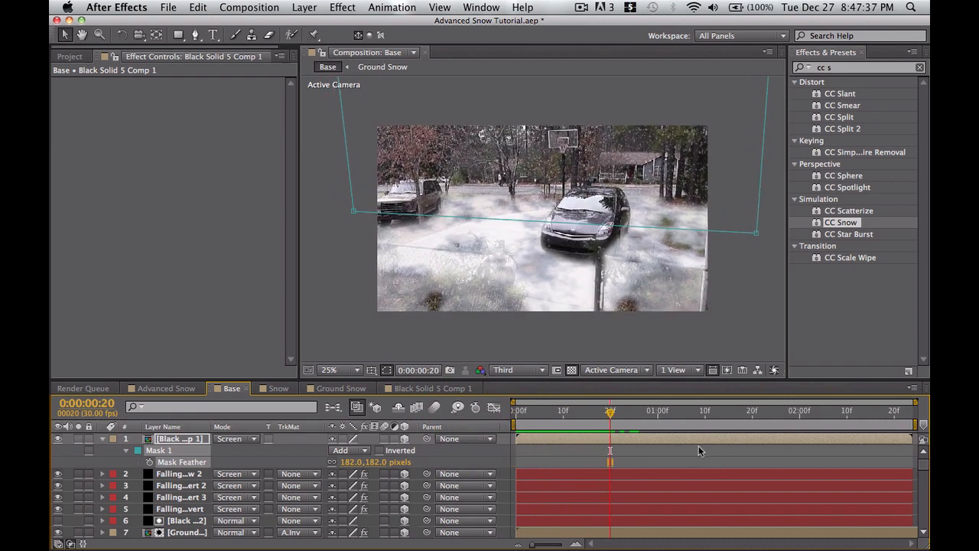
left_click(698, 450)
left_click_drag(584, 420, 503, 424)
key("space")
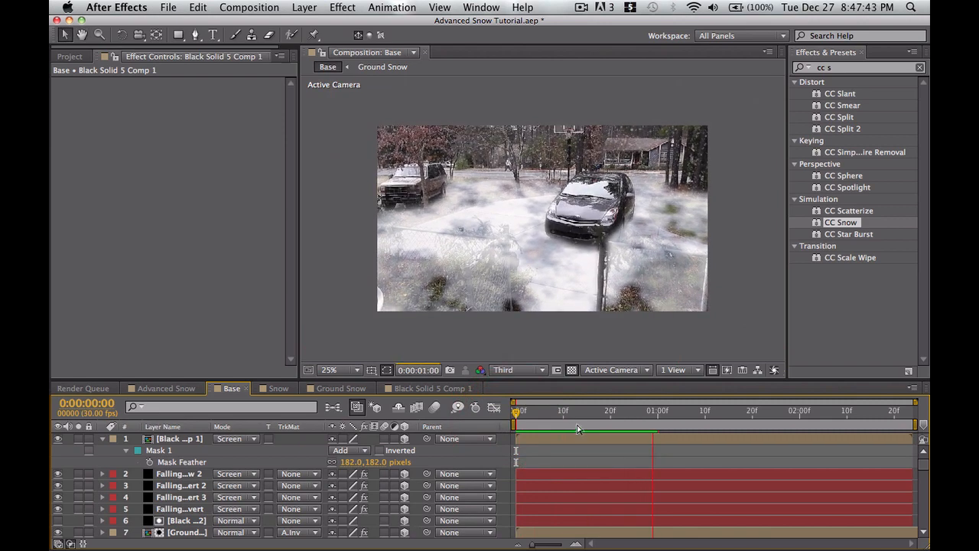
key("space")
left_click_drag(627, 419, 517, 423)
key("space")
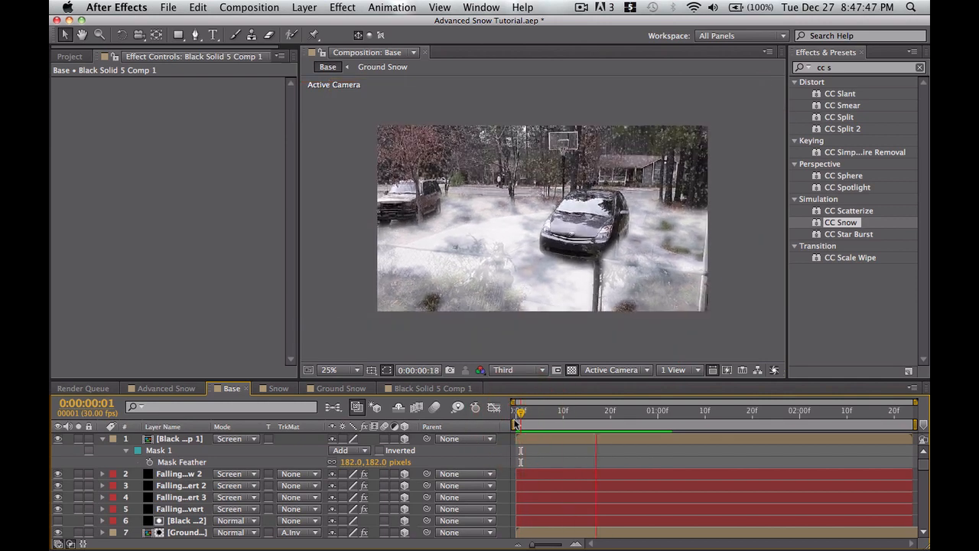
key("space")
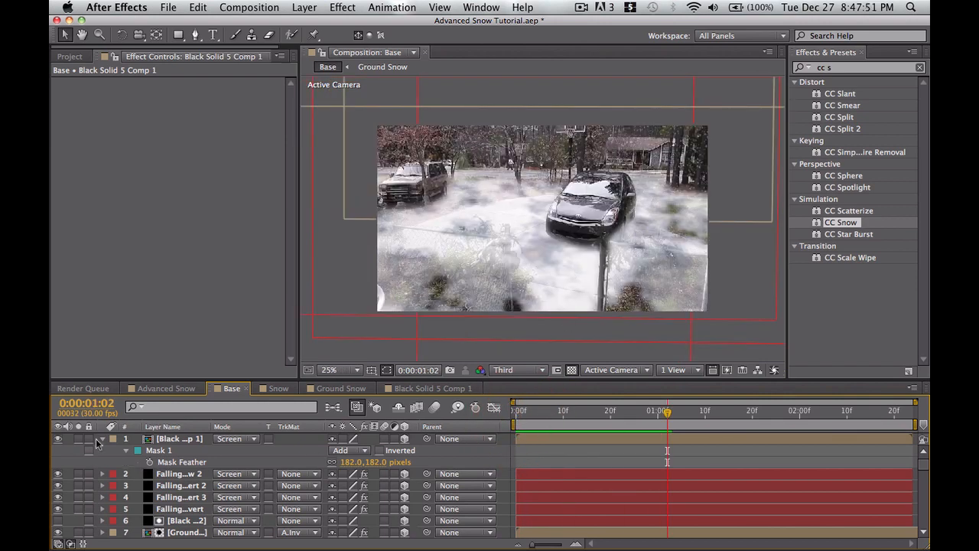
left_click(102, 440)
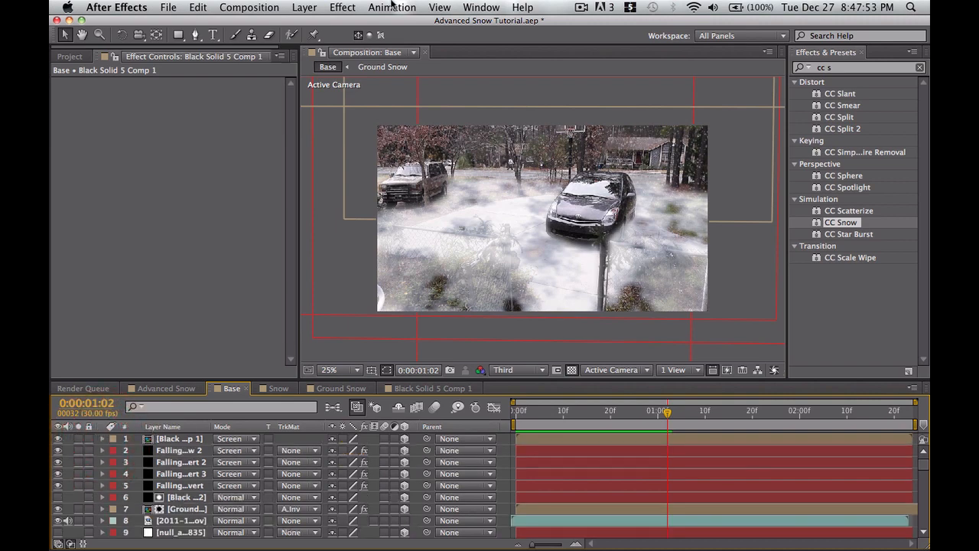
Step: Create a white 1920 x 1080 solid named Snow on Ground 2 in the Base composition
left_click(305, 7)
mouse_move(310, 23)
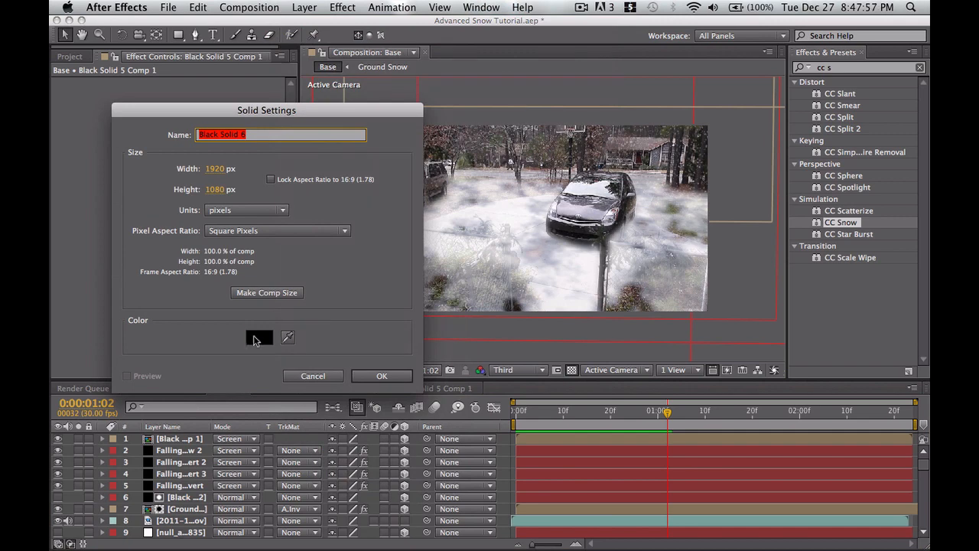
left_click(253, 336)
left_click_drag(557, 310, 391, 206)
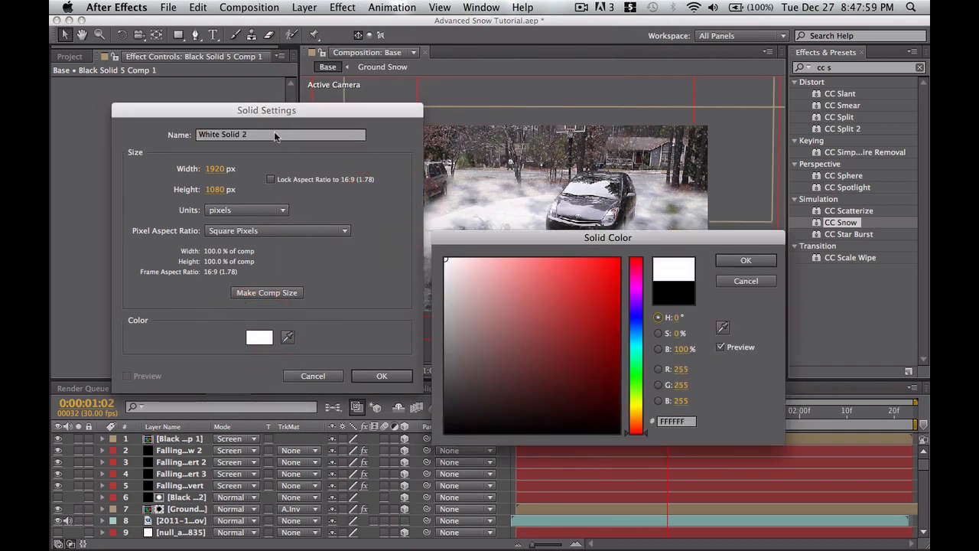
left_click(742, 261)
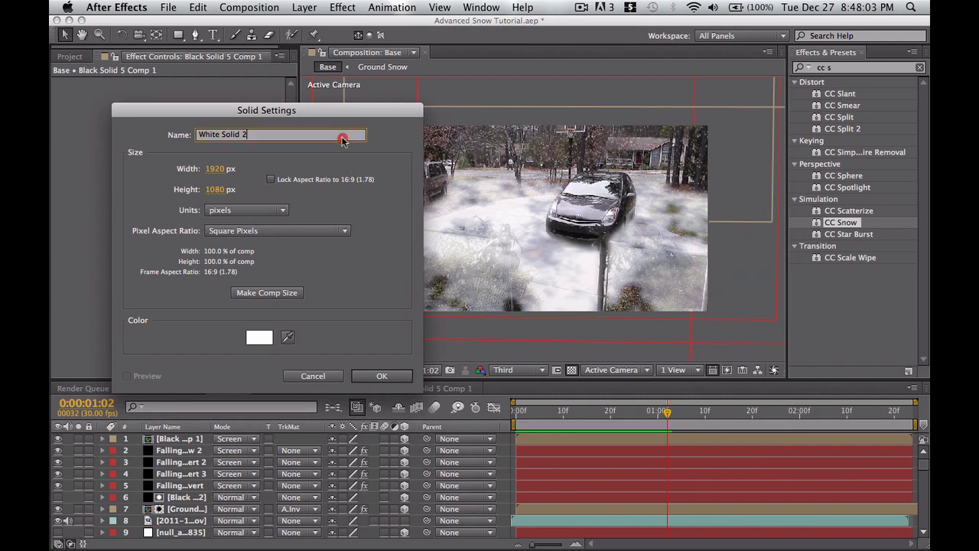
left_click_drag(342, 143, 187, 143)
type("Sno")
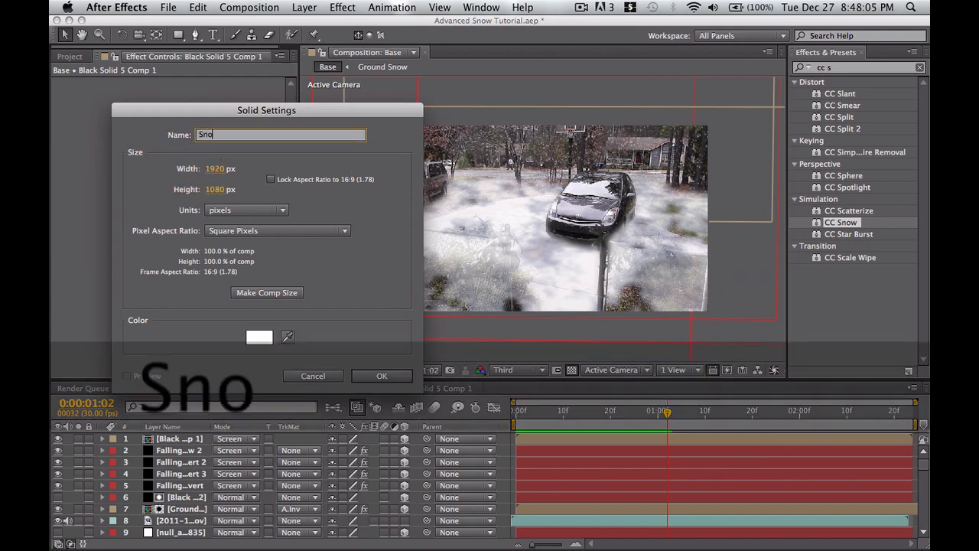
type("w on Ground 2")
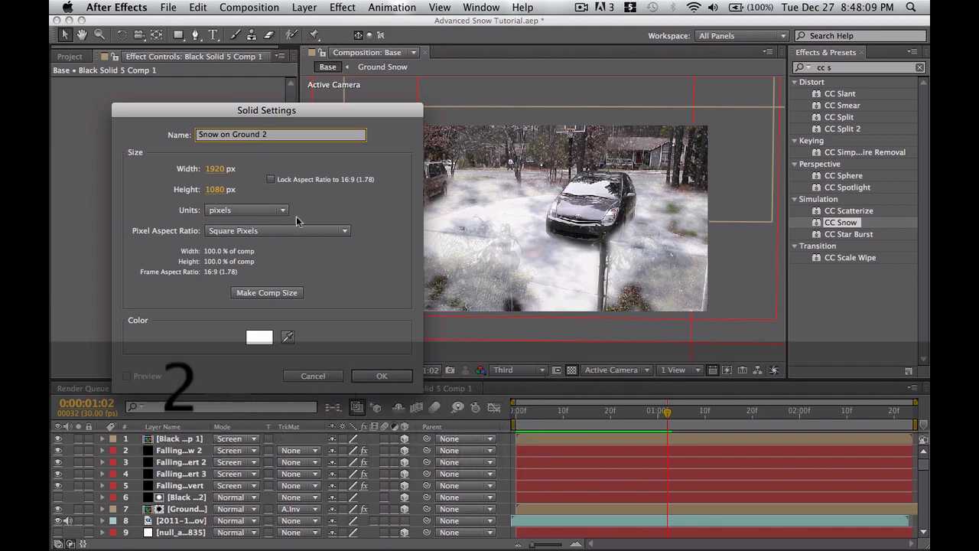
left_click(395, 382)
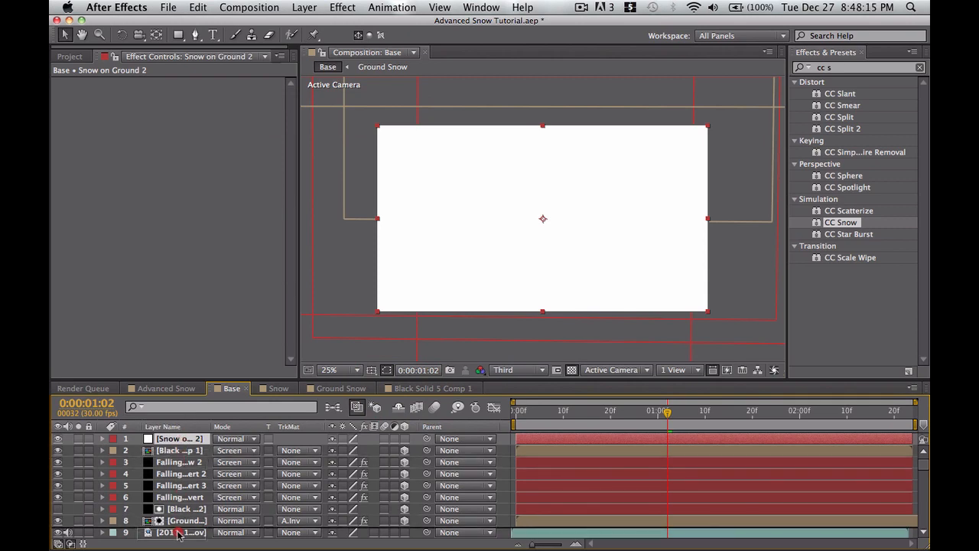
Step: Move the Snow on Ground 2 layer directly below the 2011-12-20 footage layer
scroll(180, 463, "down", 5)
scroll(184, 459, "up", 5)
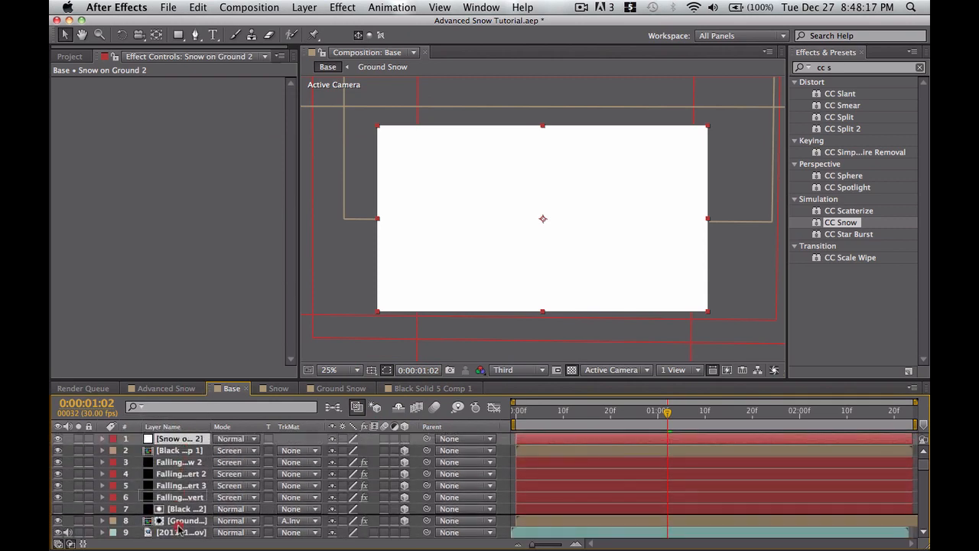
scroll(185, 461, "down", 3)
scroll(186, 462, "up", 1)
left_click_drag(185, 462, 189, 463)
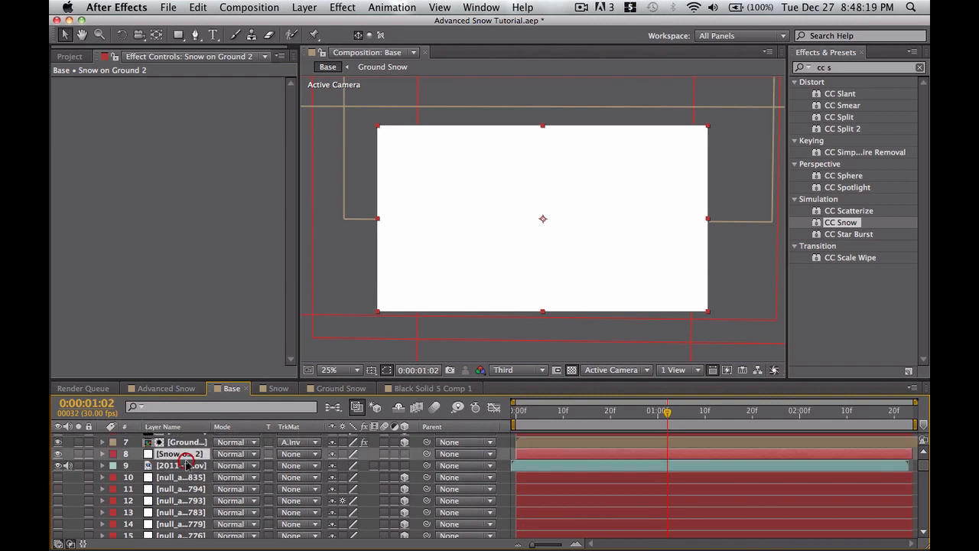
scroll(189, 460, "up", 3)
scroll(189, 461, "up", 2)
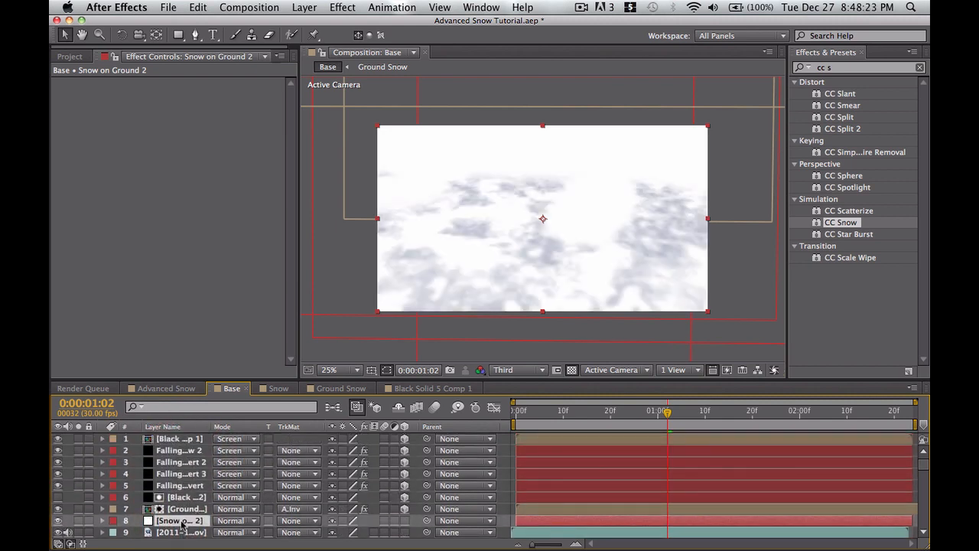
scroll(177, 513, "down", 6)
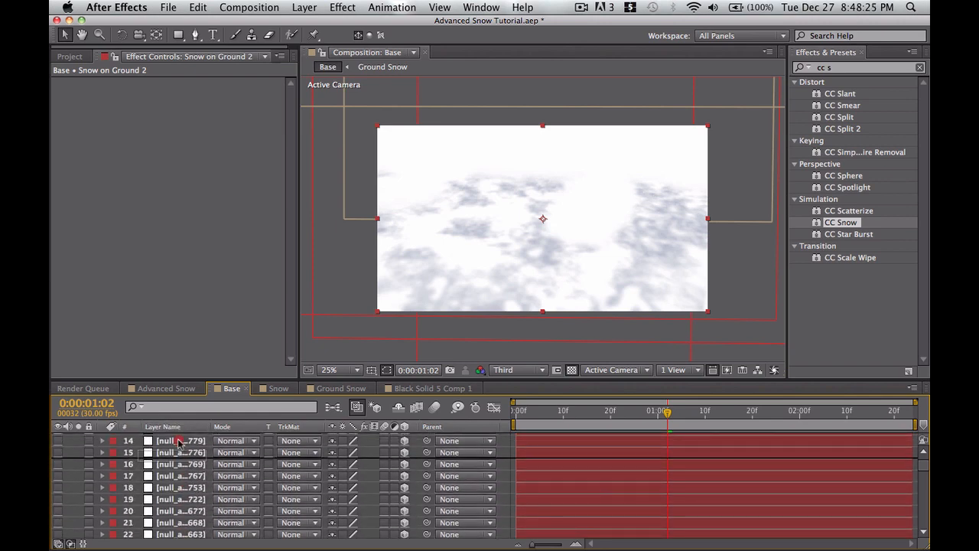
scroll(169, 489, "up", 6)
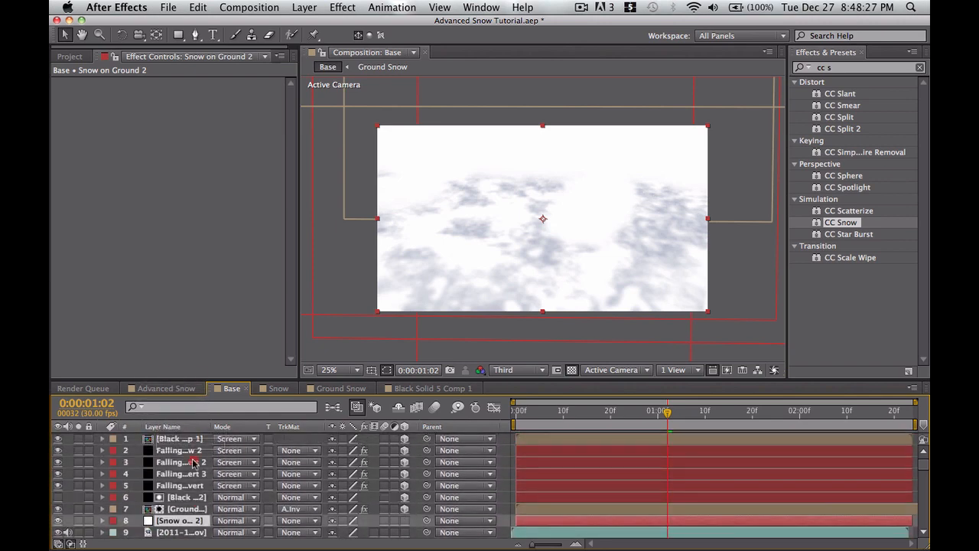
left_click_drag(178, 523, 174, 459)
scroll(179, 456, "up", 3)
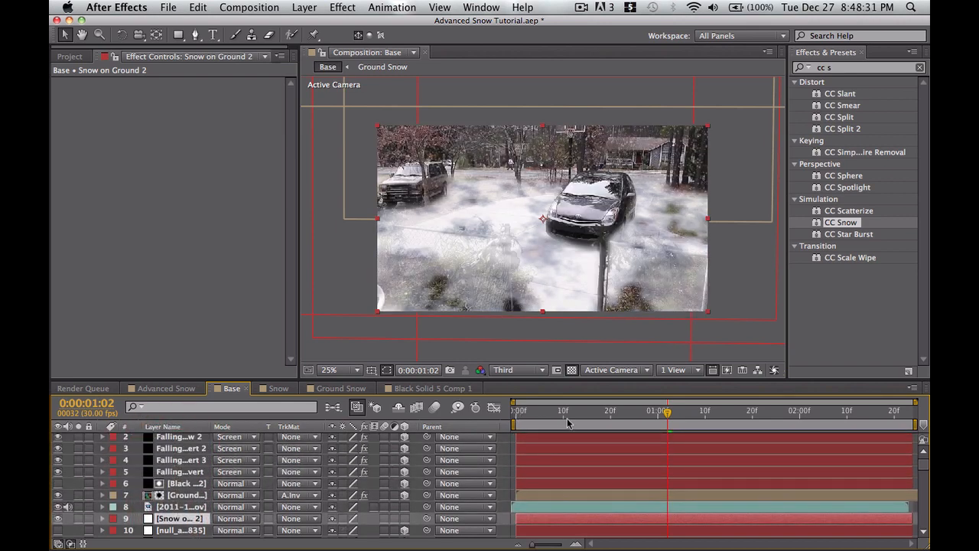
Step: Go to frame 0:00:00:16 and check the placement of the Snow on Ground 2 layer beneath the footage
mouse_move(590, 417)
left_mouse_down()
mouse_move(496, 413)
mouse_move(647, 416)
mouse_move(512, 416)
mouse_move(641, 417)
mouse_move(513, 421)
mouse_move(614, 422)
mouse_move(579, 424)
mouse_move(594, 423)
left_mouse_up()
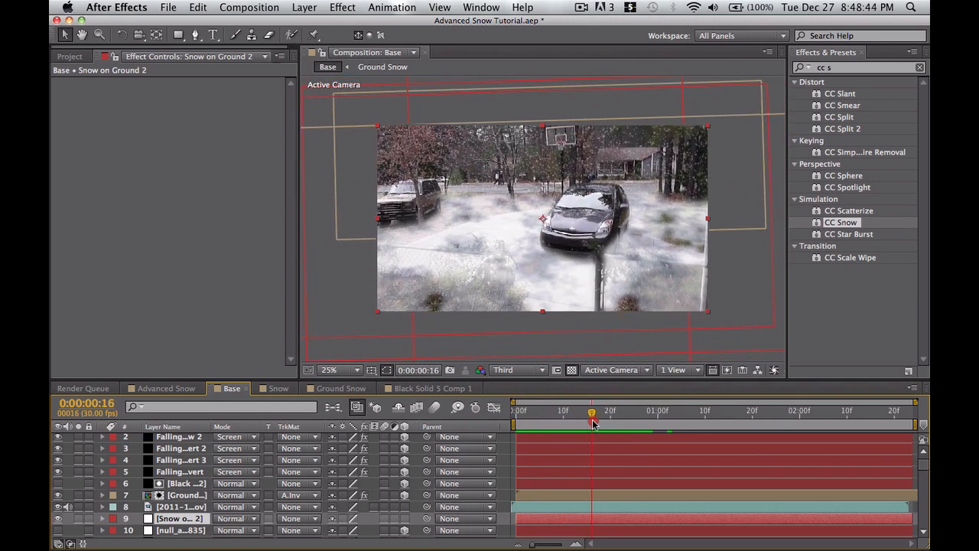
left_click(178, 530)
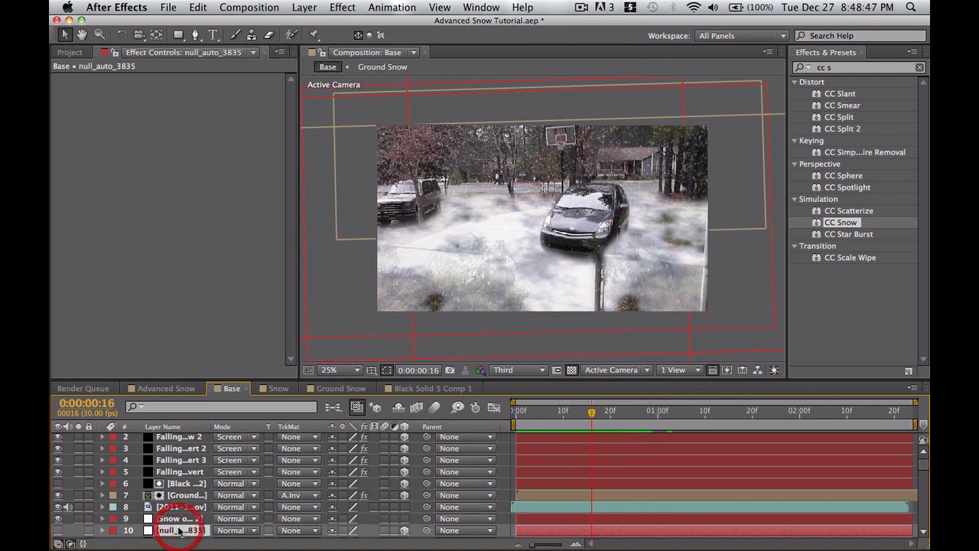
scroll(178, 530, "down", 3)
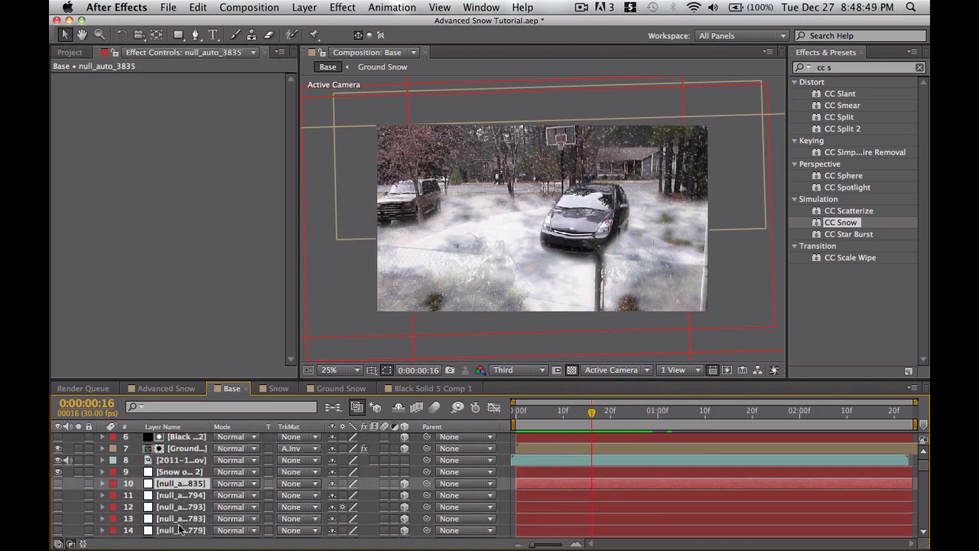
left_click(187, 494)
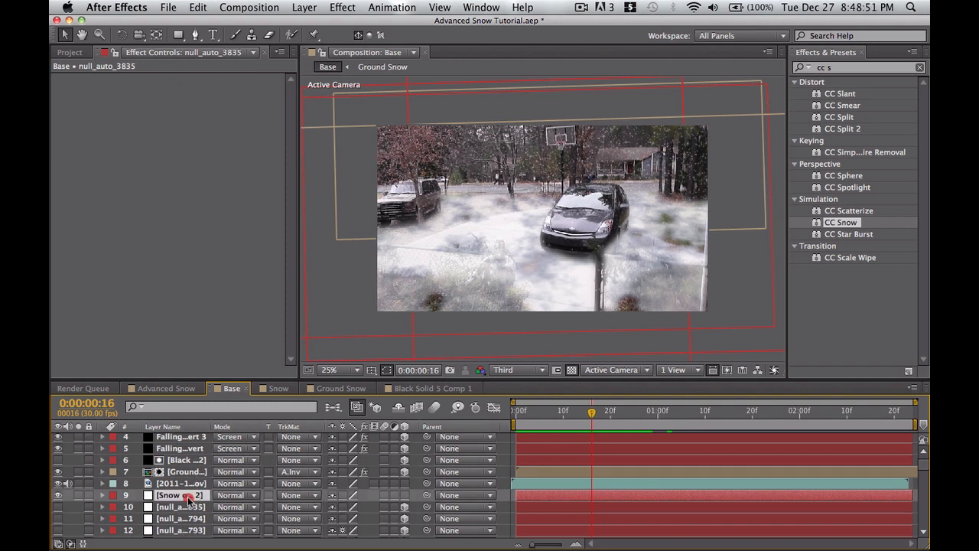
scroll(188, 497, "down", 1)
scroll(189, 501, "up", 4)
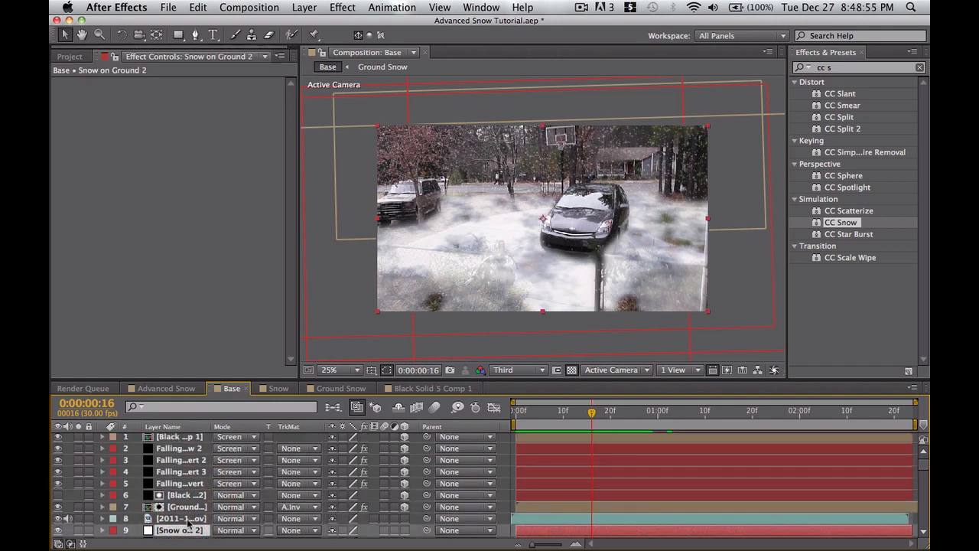
Step: Apply the Keylight (1.2) effect to the 2011-12-20 footage layer and hide the Ground Snow layer
left_click(187, 520)
right_click(130, 156)
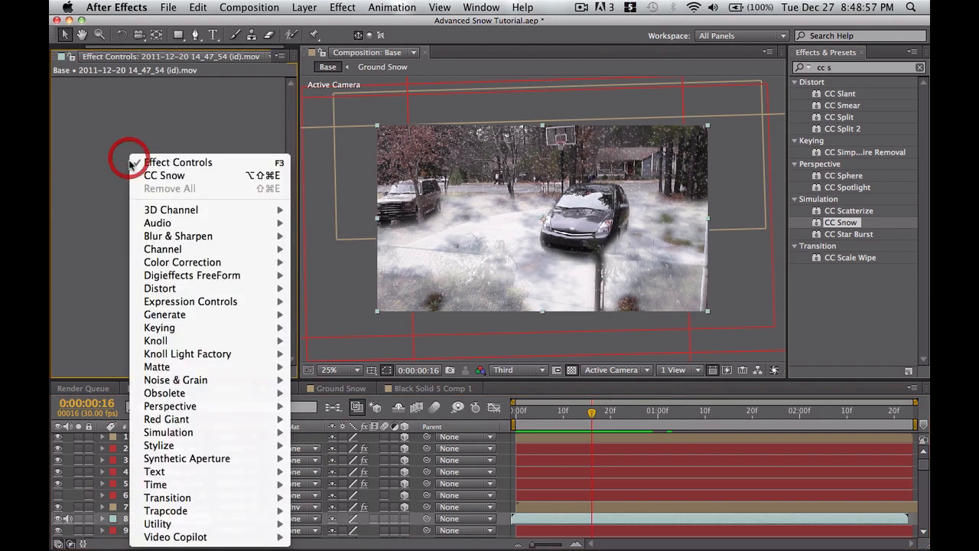
mouse_move(219, 331)
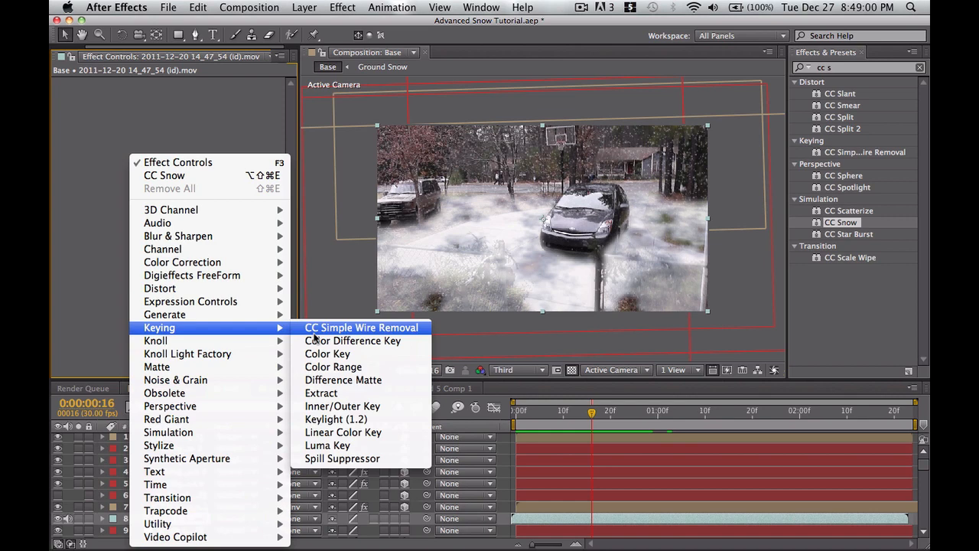
left_click(325, 418)
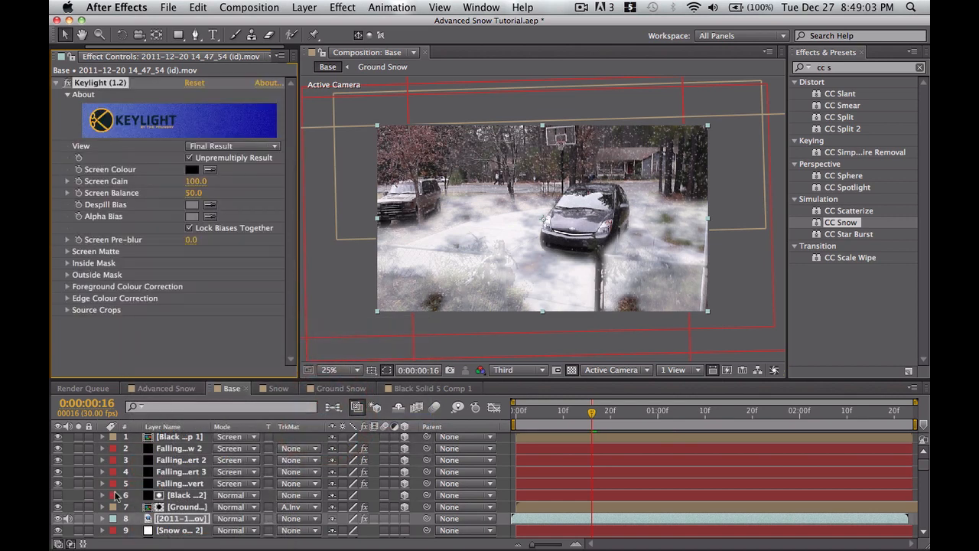
left_click(59, 508)
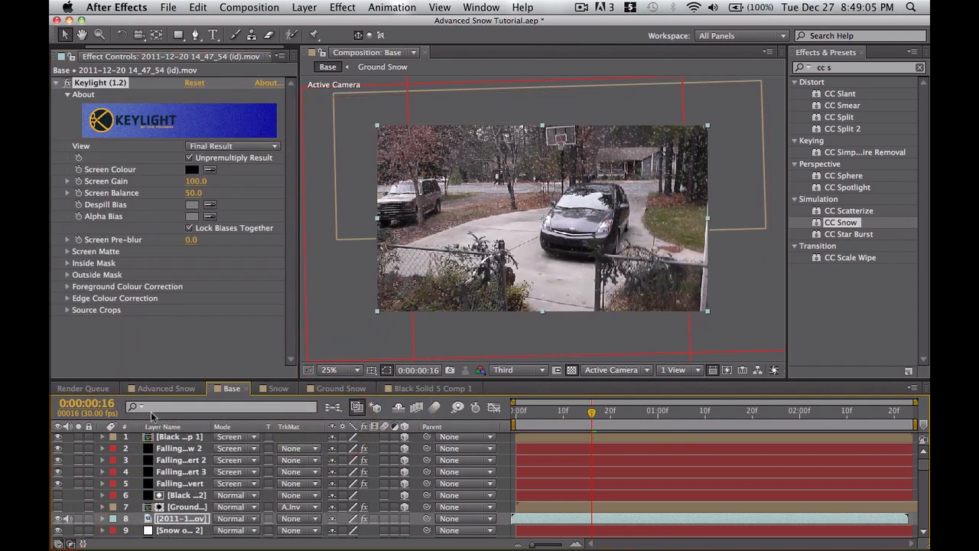
Step: Sample the grass beside the driveway as Keylight's Screen Colour and set the Screen Gain to 63
left_click(209, 170)
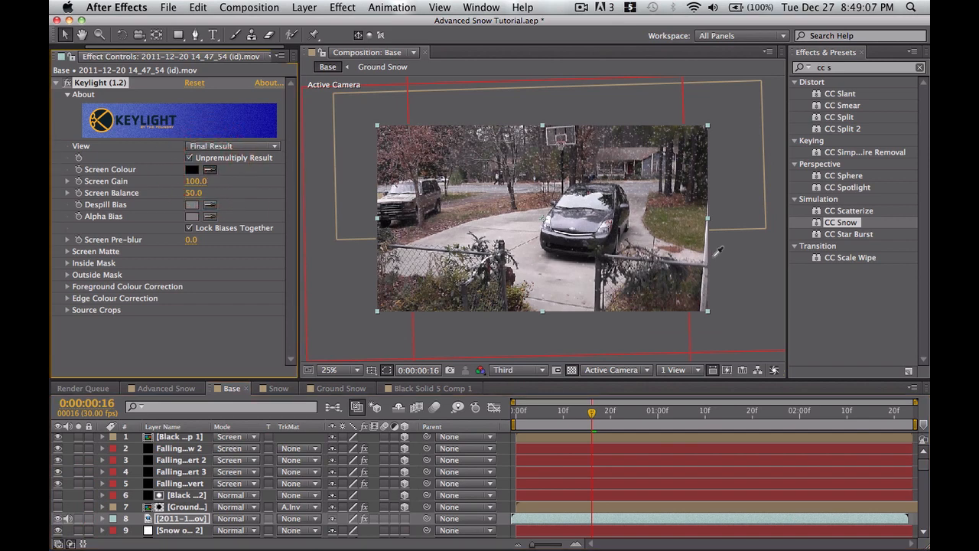
left_click(696, 230)
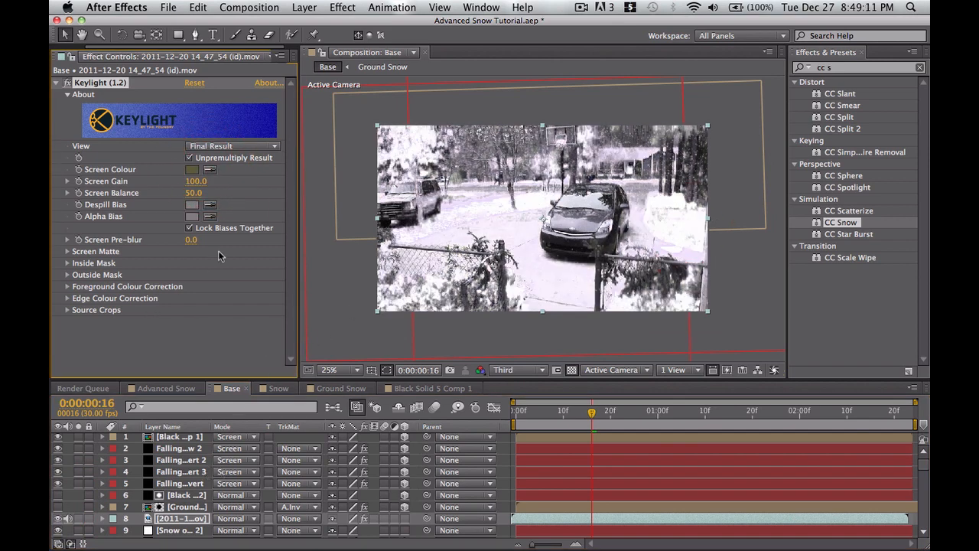
left_click_drag(193, 181, 171, 183)
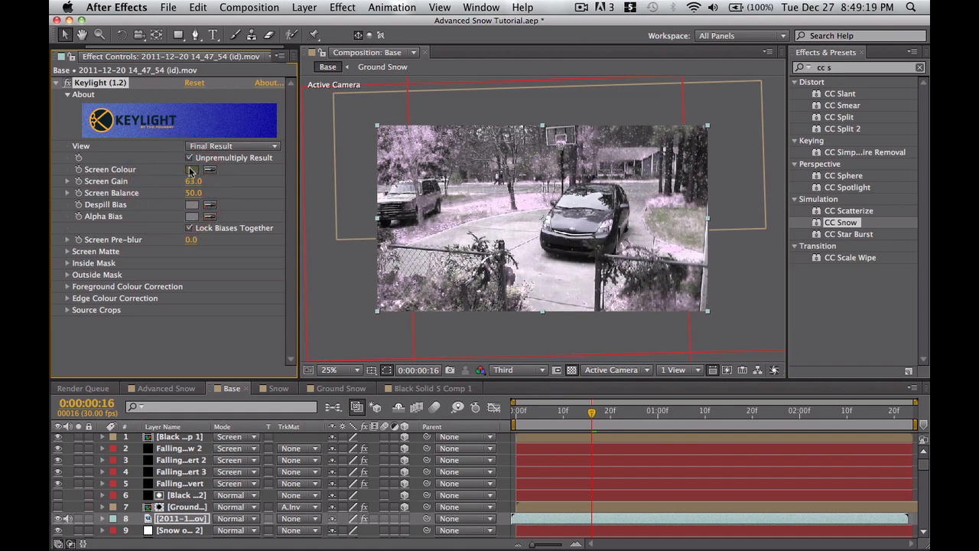
Step: Adjust Keylight's Screen Colour to a darker olive, about #504E33
left_click(191, 169)
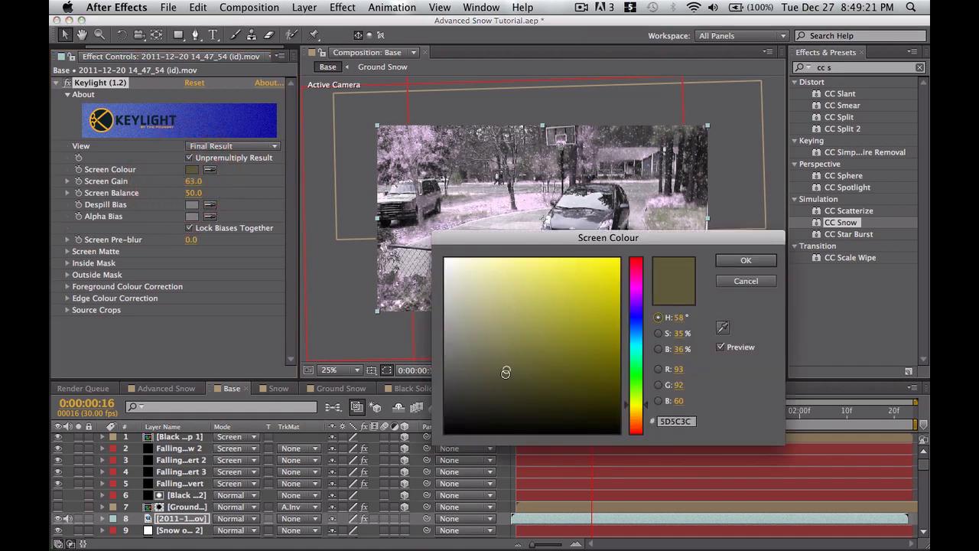
left_click_drag(505, 372, 515, 370)
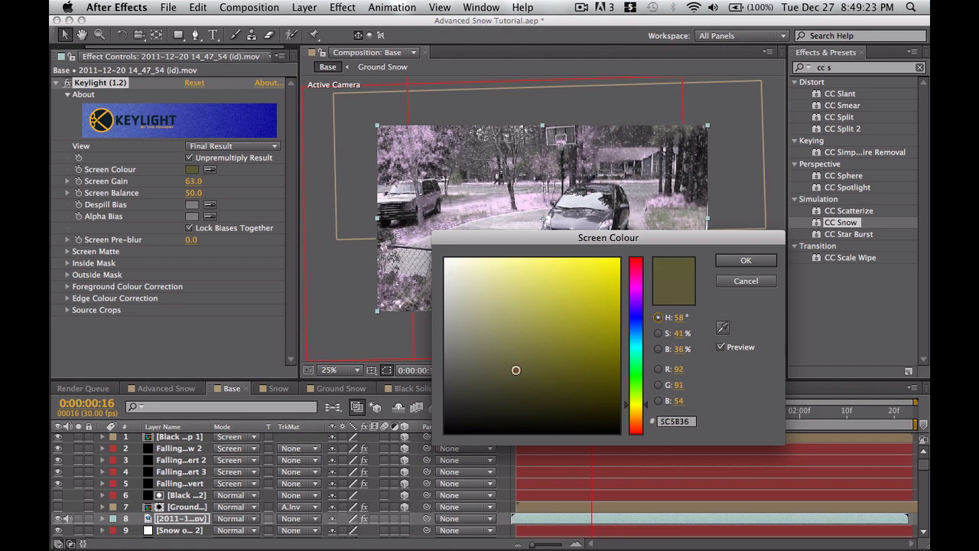
left_click(639, 368)
left_click_drag(639, 370, 639, 406)
mouse_move(519, 373)
left_mouse_down()
mouse_move(536, 390)
mouse_move(536, 381)
mouse_move(509, 383)
left_mouse_up()
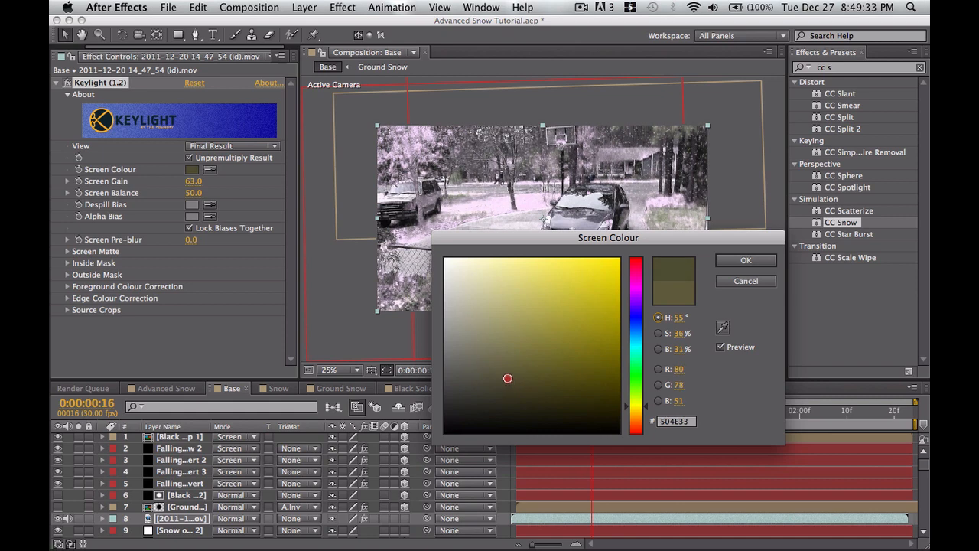
left_click(742, 261)
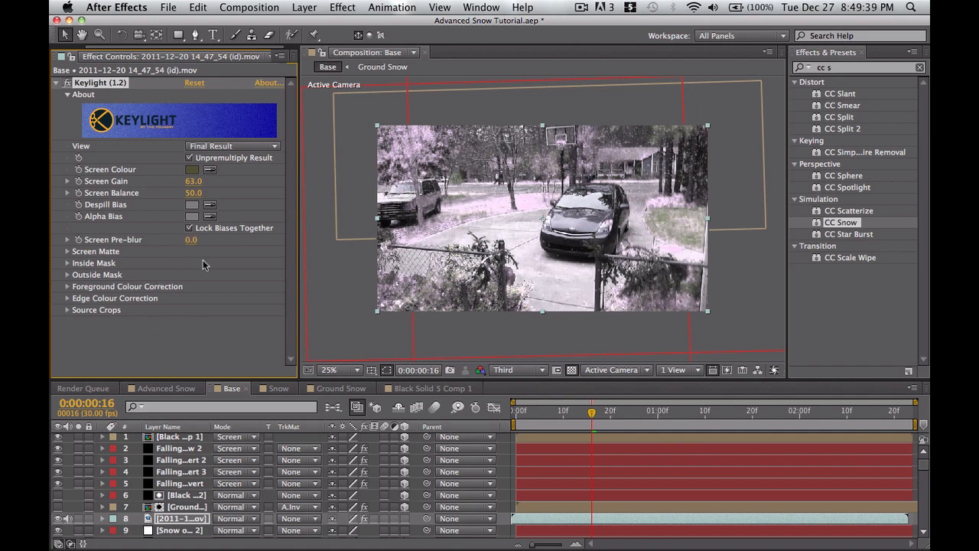
Step: Find the Color Key effect and apply it to the 2011-12-20 footage layer
left_click(851, 68)
type("col")
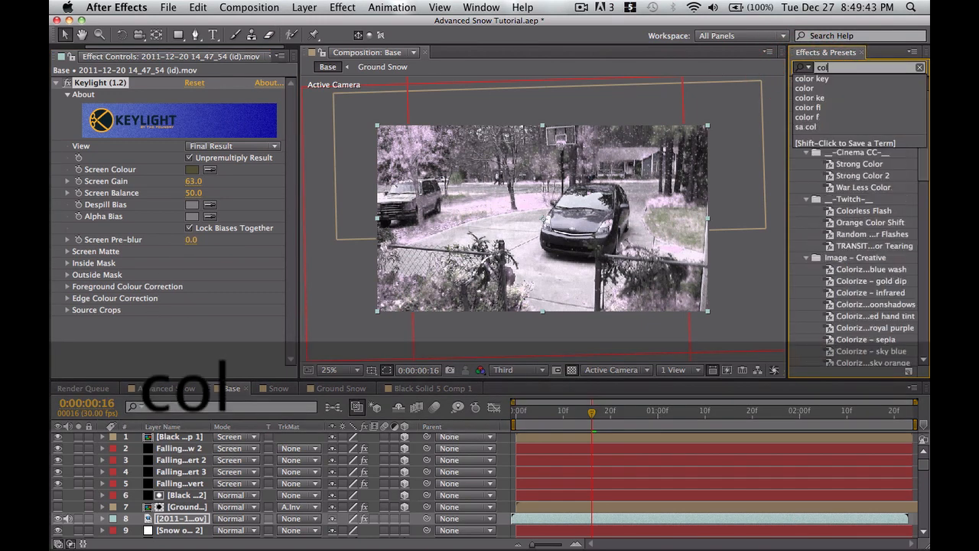
type("or")
left_click(840, 98)
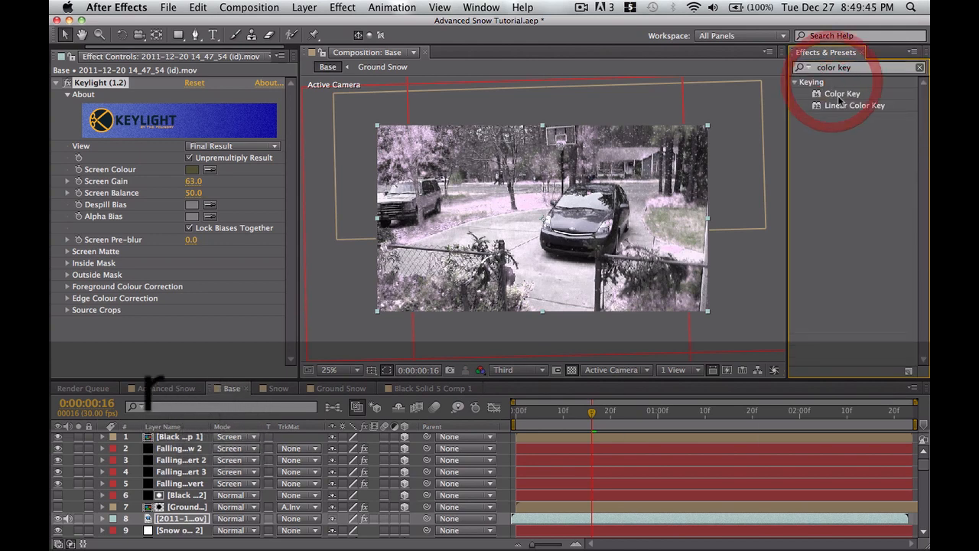
left_click_drag(845, 99, 191, 519)
Step: Sample the pale pink ground beside the car as Color Key's Key Color and set the Color Tolerance to 48
left_click(210, 337)
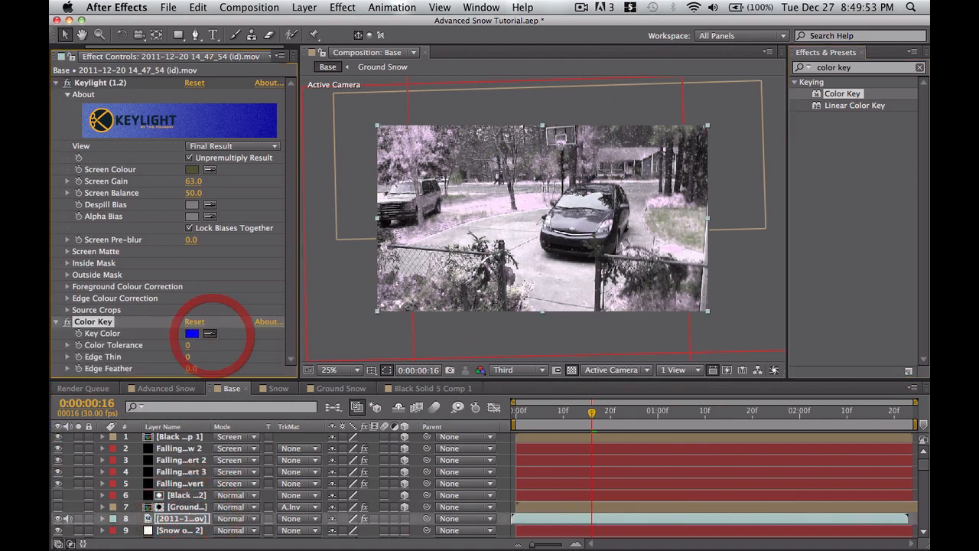
left_click(531, 207)
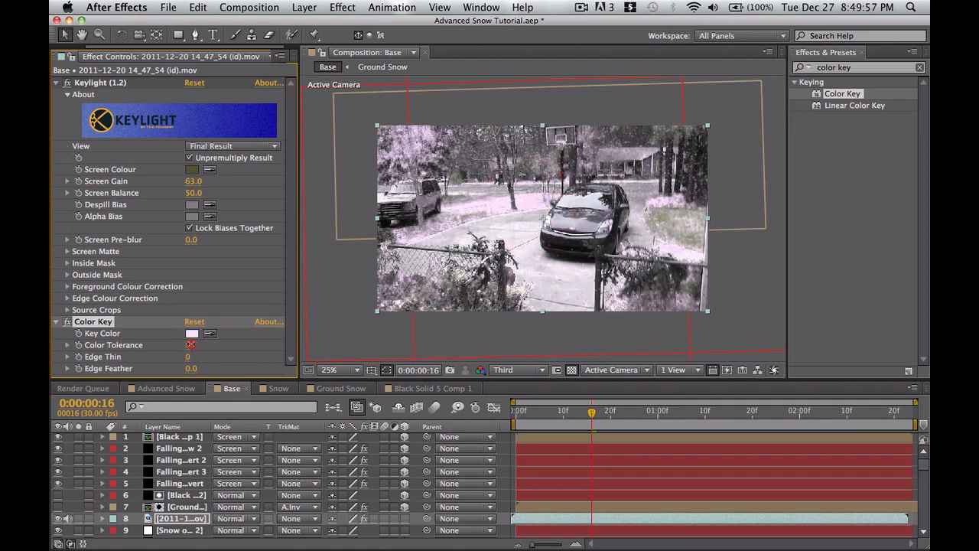
mouse_move(205, 345)
left_mouse_down()
mouse_move(265, 356)
mouse_move(186, 351)
left_mouse_up()
left_click(211, 333)
left_click(526, 204)
left_click_drag(201, 346, 223, 346)
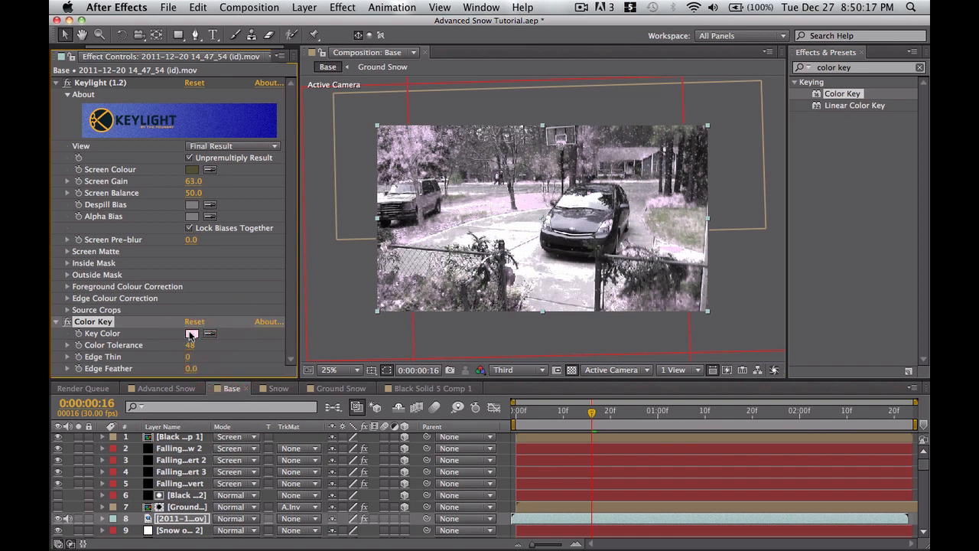
Step: Change Color Key's Key Color to a more saturated pinkish magenta
left_click(191, 334)
mouse_move(513, 279)
left_mouse_down()
mouse_move(534, 276)
mouse_move(529, 284)
mouse_move(586, 263)
mouse_move(566, 295)
left_mouse_up()
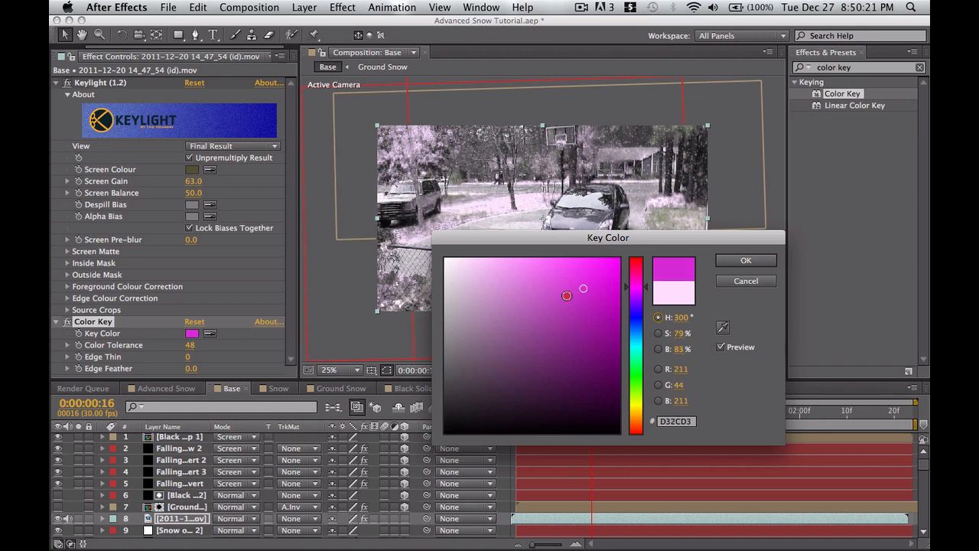
left_click(746, 260)
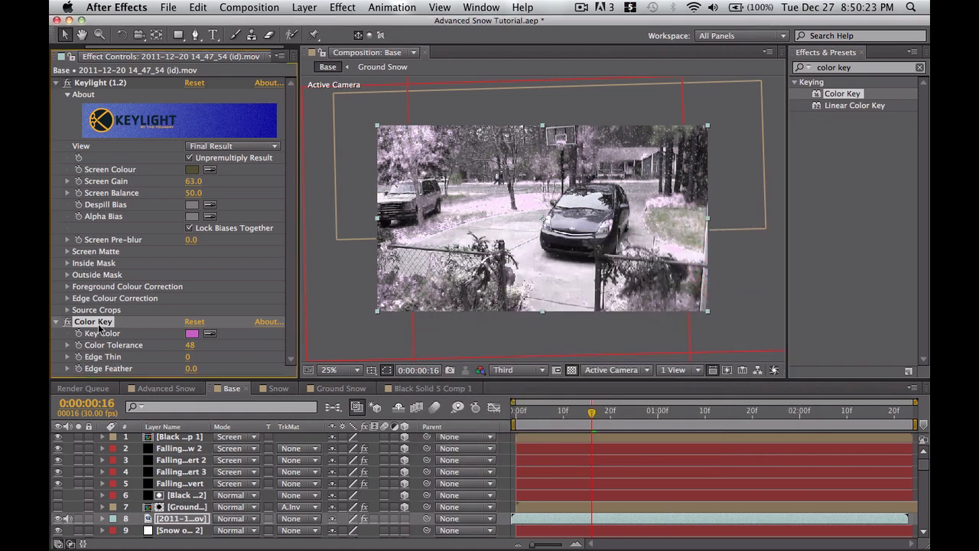
Step: Remove the Color Key effect from the footage layer and raise Keylight's Screen Gain to 107
key("Delete")
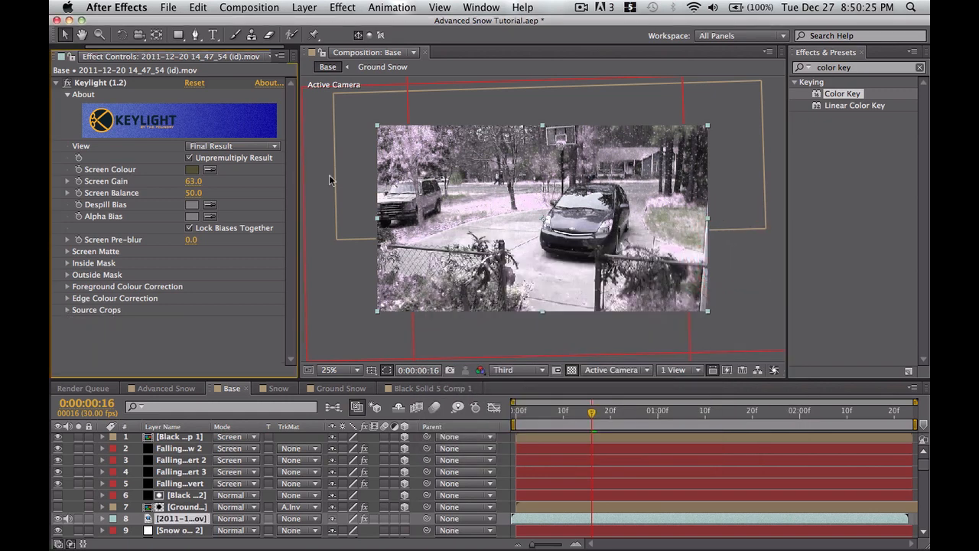
left_click_drag(188, 182, 224, 189)
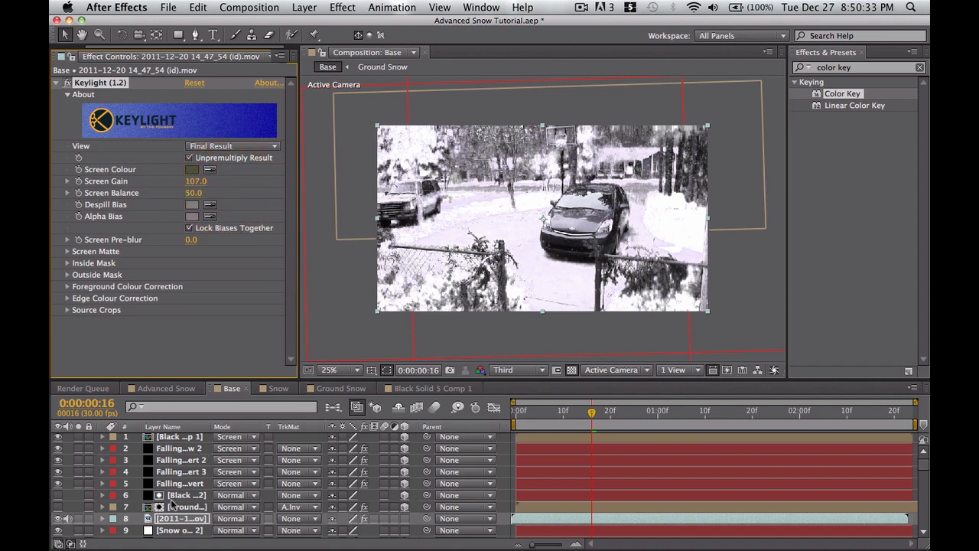
Step: Make the Ground Snow layer visible again and briefly show and hide its Black Solid 2 matte layer
left_click(59, 507)
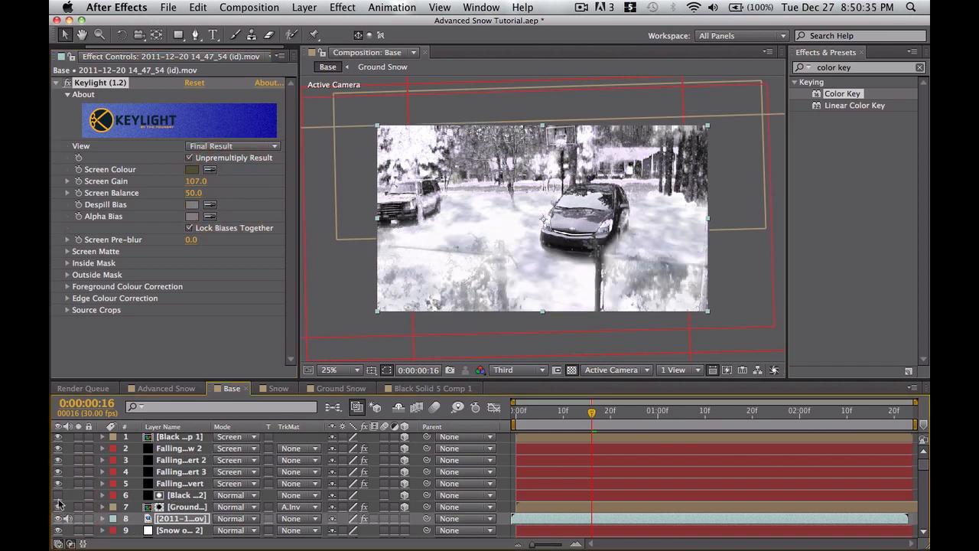
left_click(59, 506)
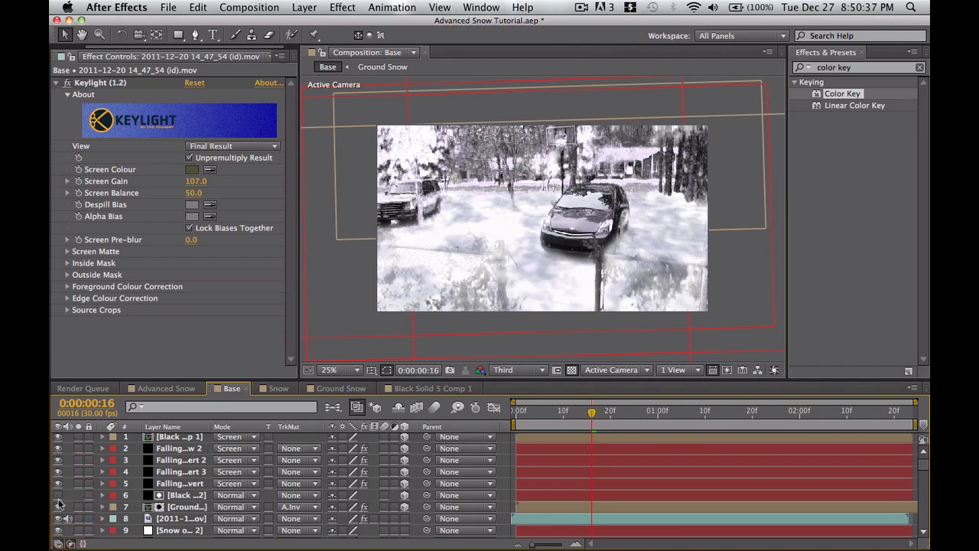
left_click(59, 495)
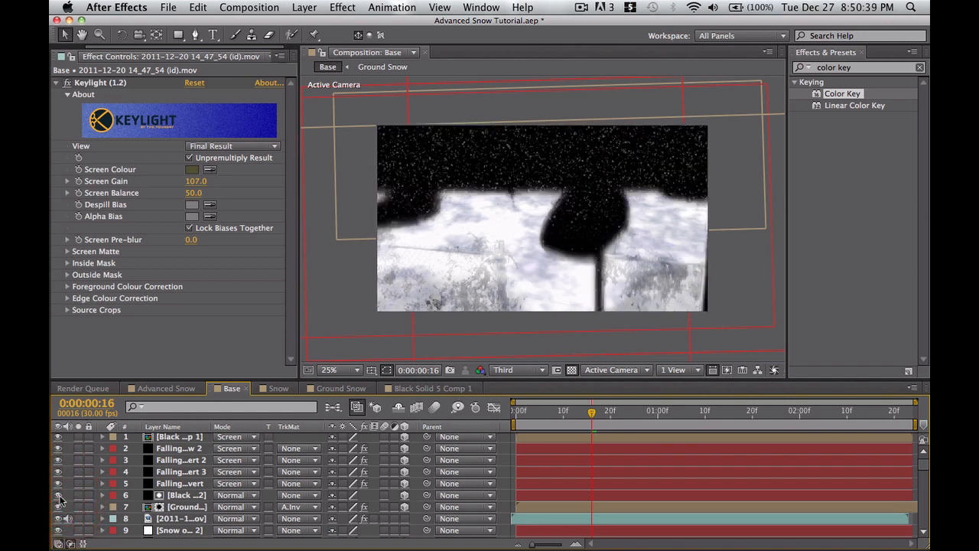
left_click(59, 495)
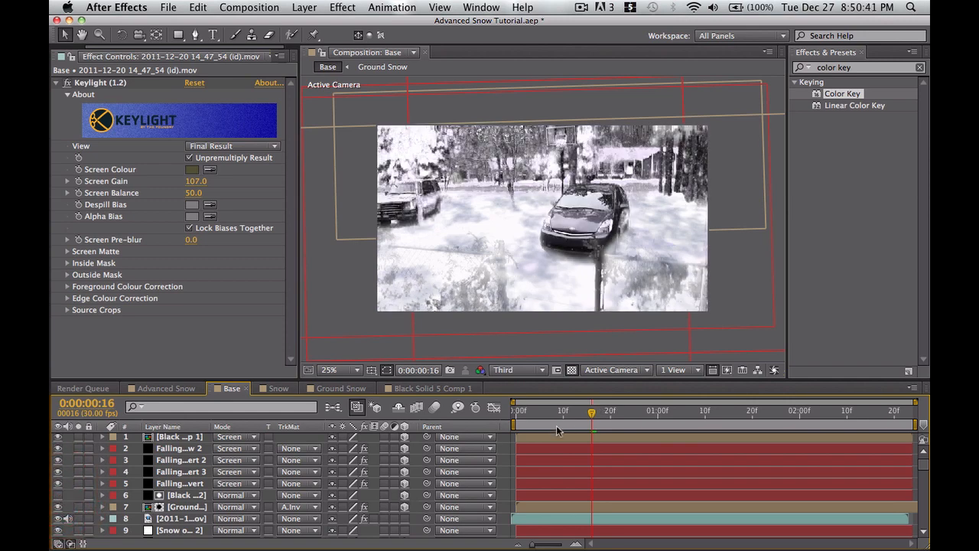
Step: Play back the Base composition from its start to check the keyed snow, and return to the first frame
left_click_drag(556, 415, 447, 418)
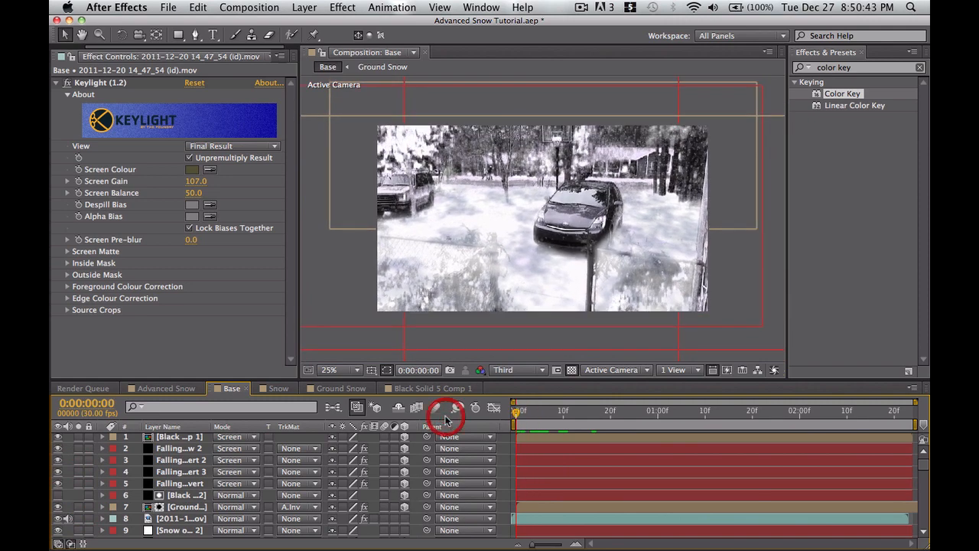
key("space")
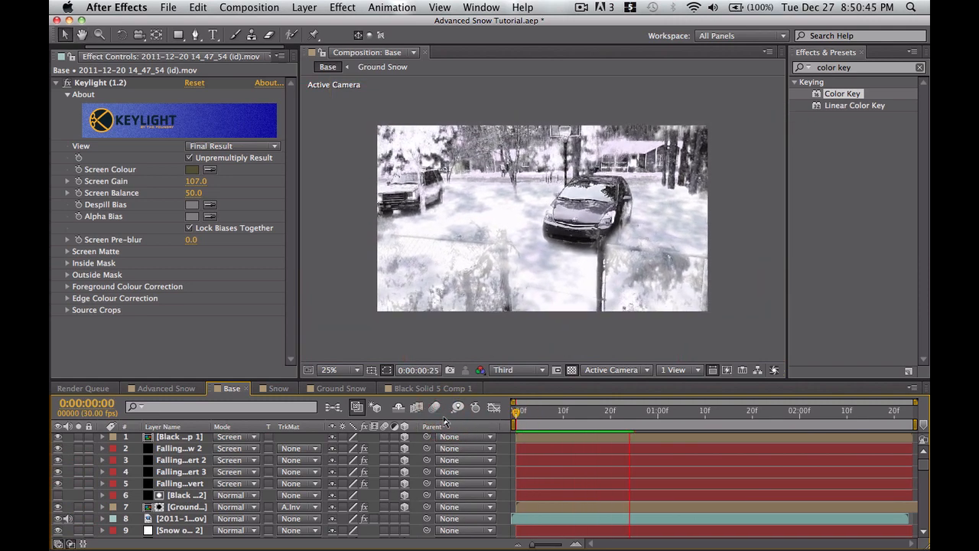
key("space")
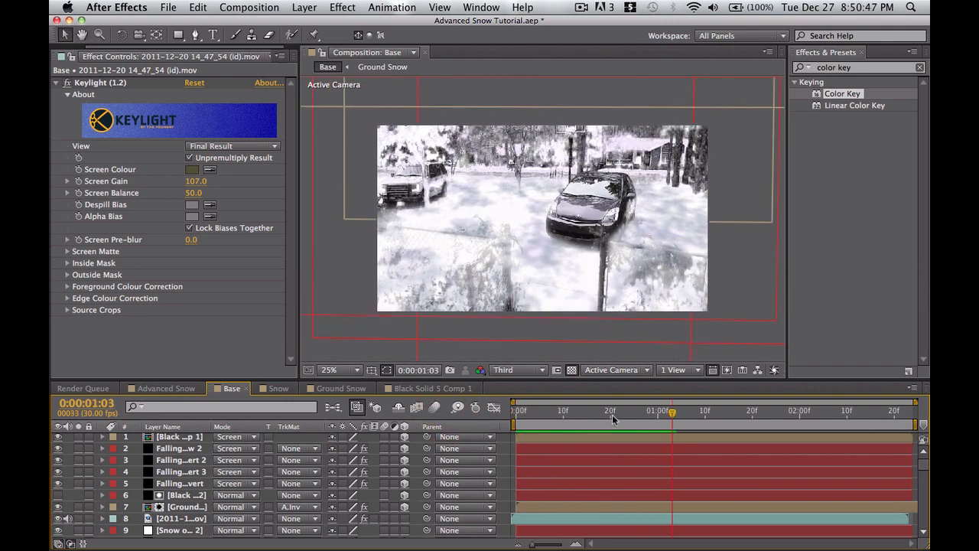
left_click_drag(612, 415, 520, 414)
key("space")
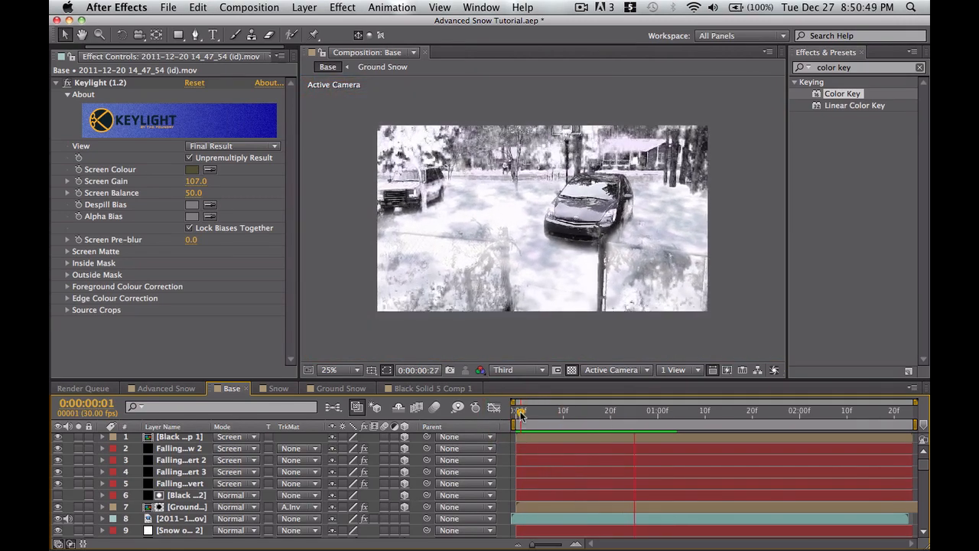
left_click_drag(595, 419, 499, 413)
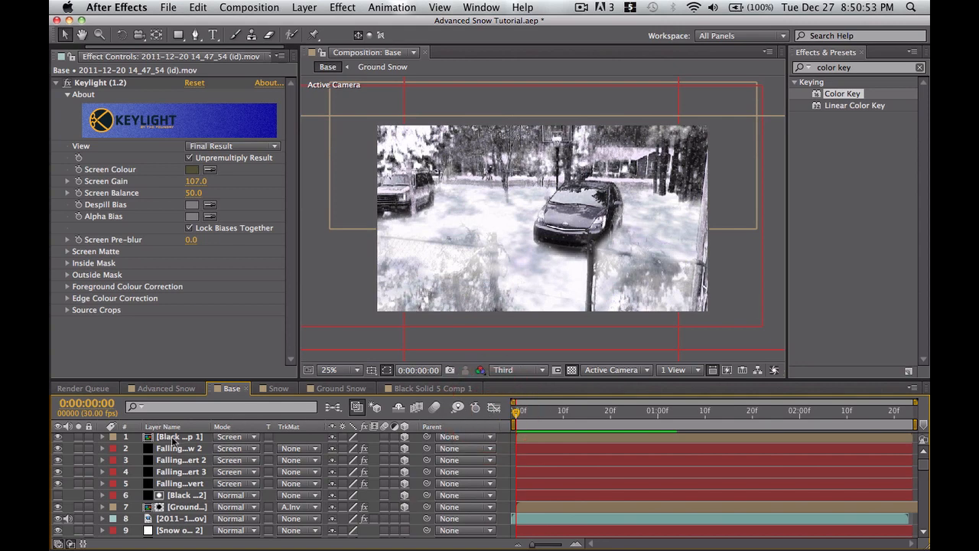
Step: Collapse the Keylight settings and apply the Curves color correction effect to the 2011-12-20 footage layer
right_click(171, 365)
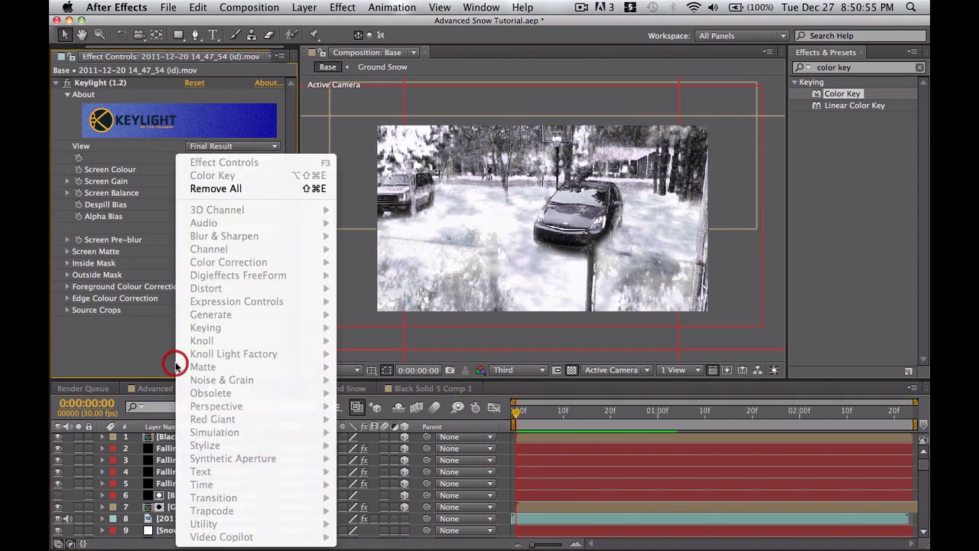
left_click(94, 337)
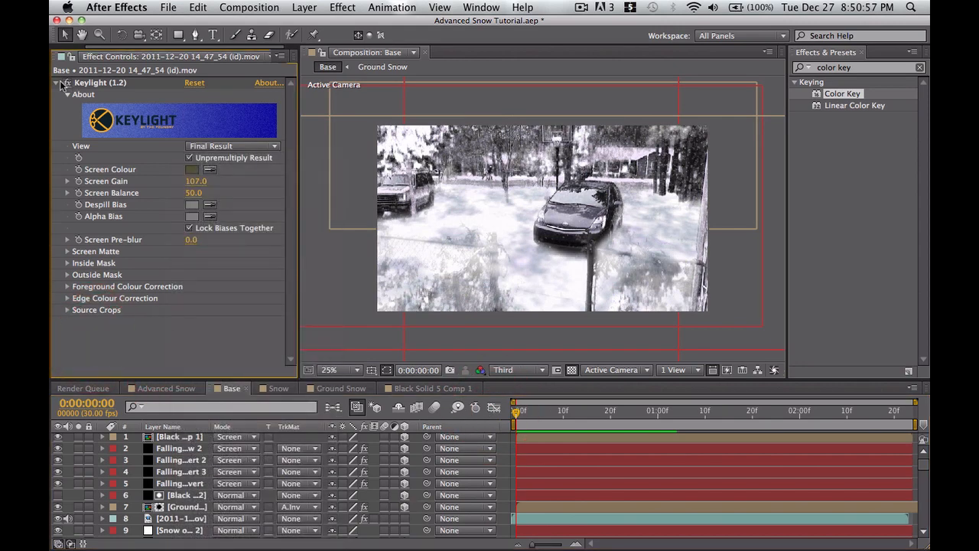
left_click(58, 83)
right_click(137, 234)
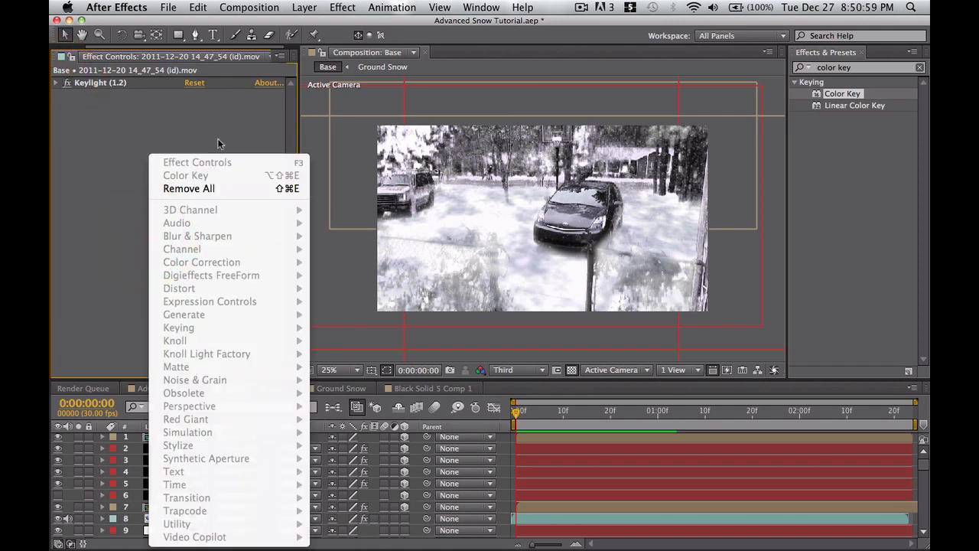
left_click(136, 122)
scroll(205, 476, "up", 1)
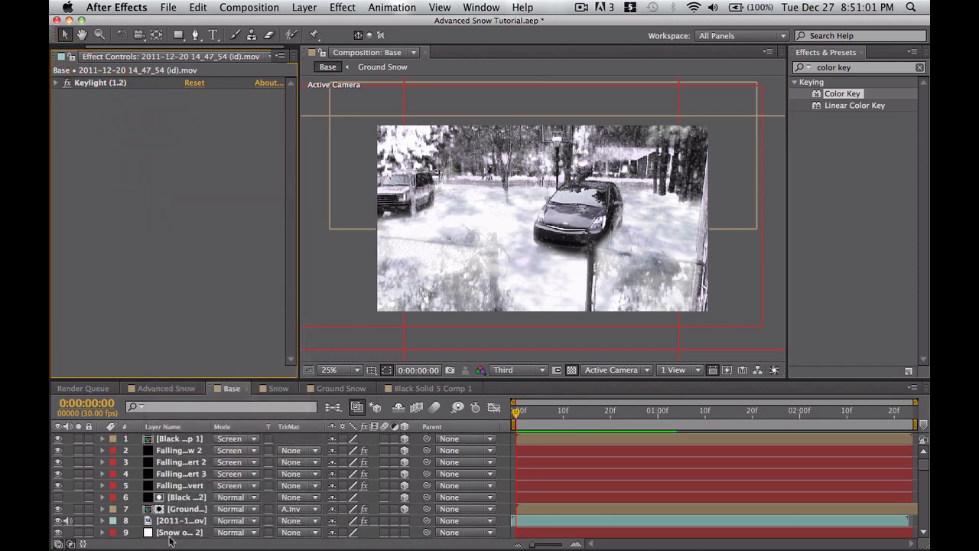
left_click(176, 520)
right_click(108, 121)
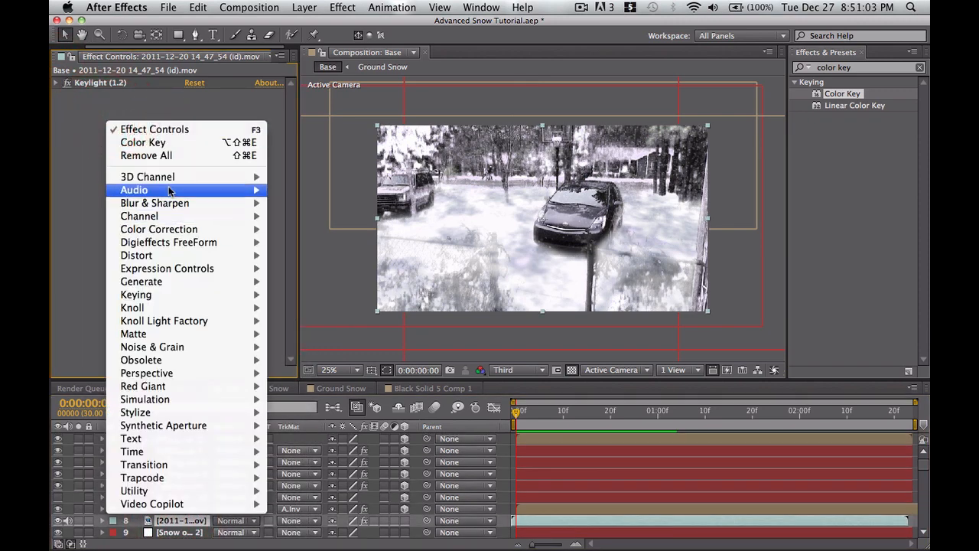
mouse_move(193, 230)
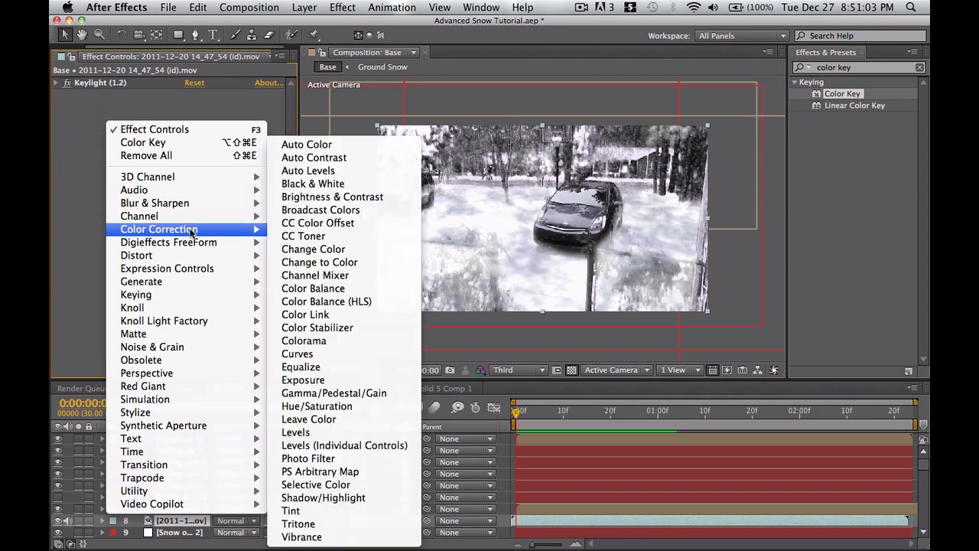
left_click(331, 352)
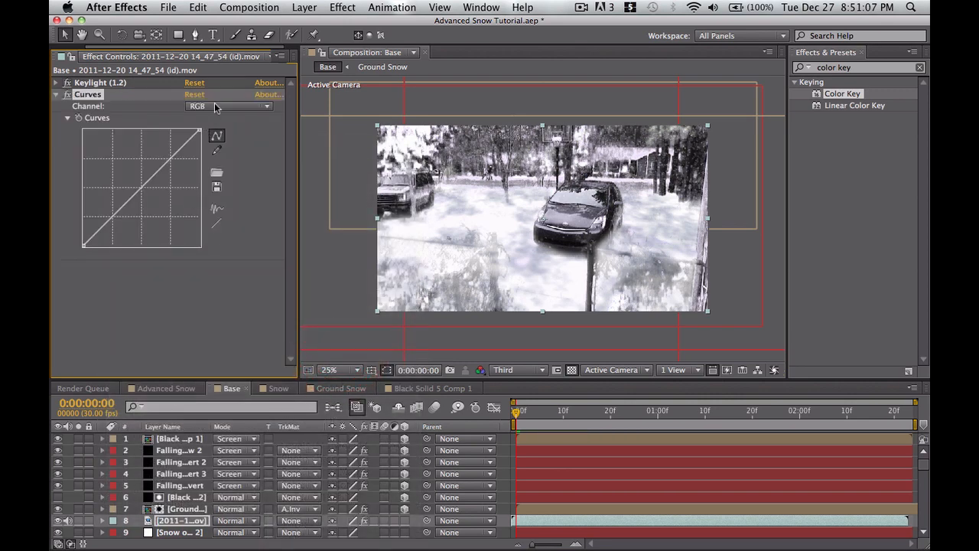
Step: In Curves, lower the midtones of the Red channel slightly and raise the midtones of the Blue channel slightly
left_click(215, 107)
left_click(228, 139)
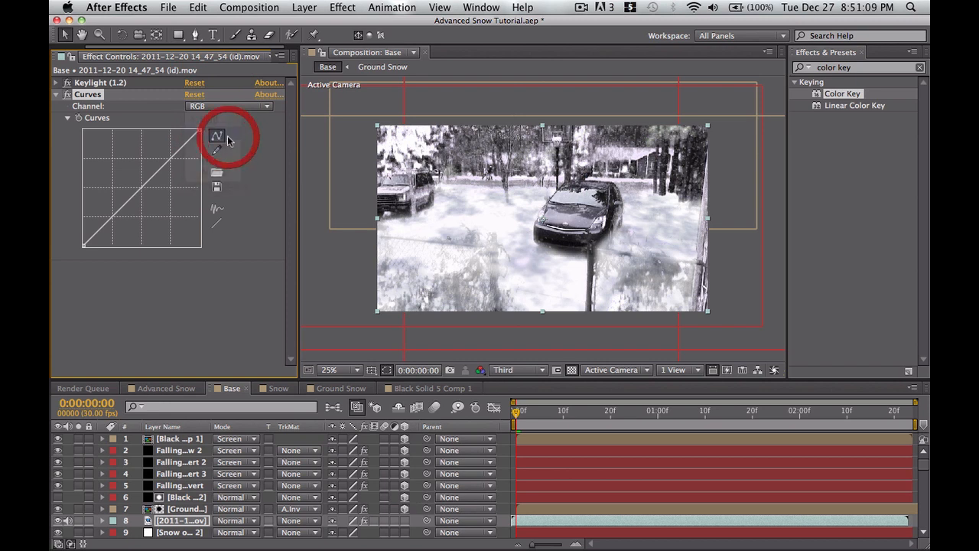
left_click_drag(141, 180, 147, 192)
left_click(232, 106)
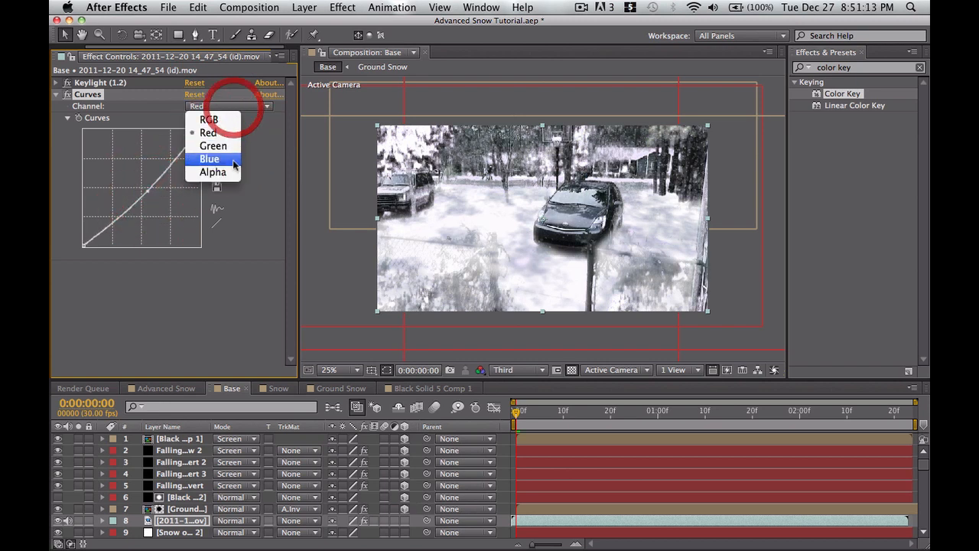
left_click(227, 157)
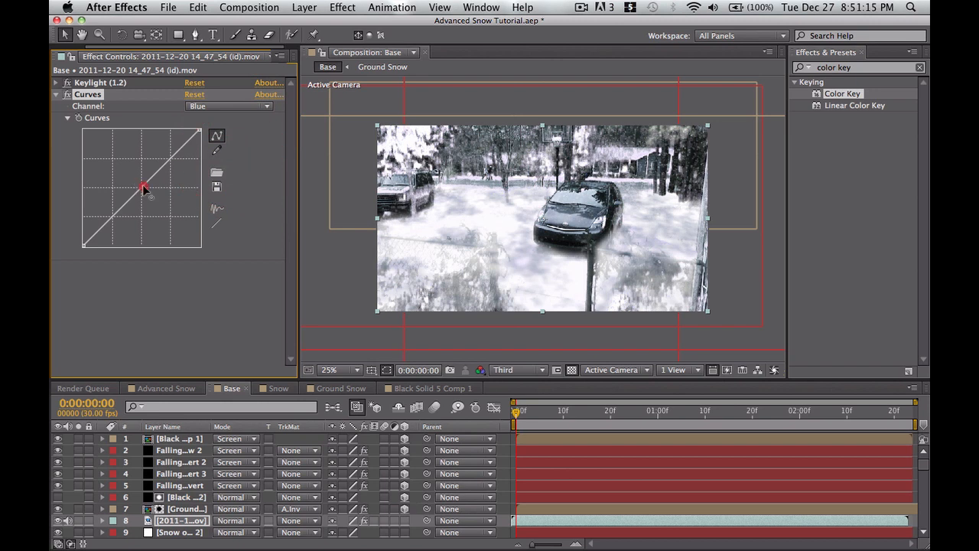
left_click_drag(144, 189, 139, 189)
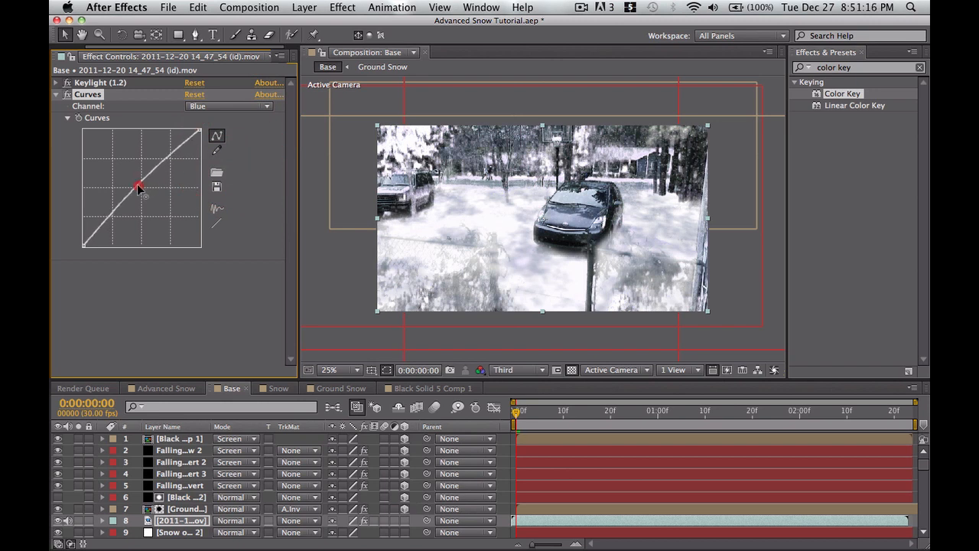
Step: Shape the Green channel curve by pulling its highlights down slightly and lifting its shadows
left_click(268, 105)
left_click(213, 146)
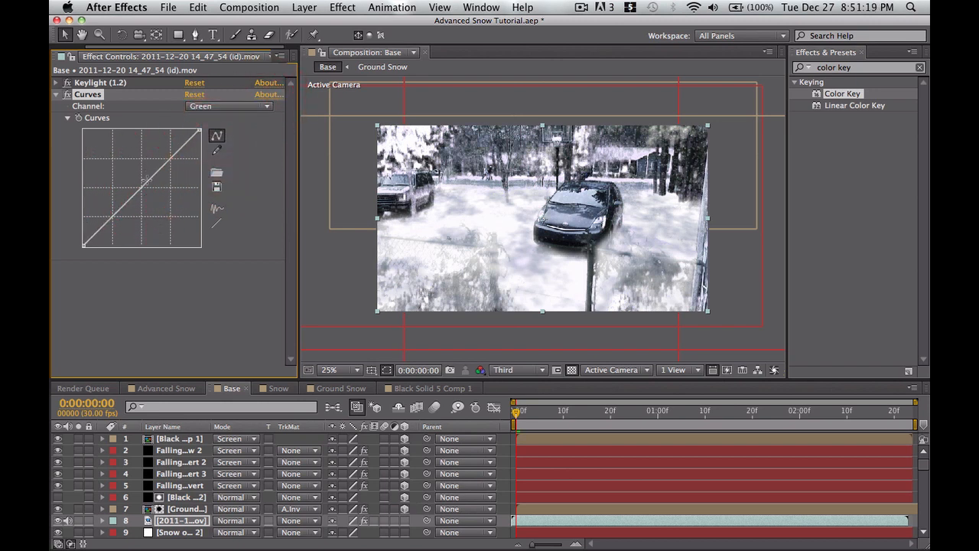
left_click(164, 163)
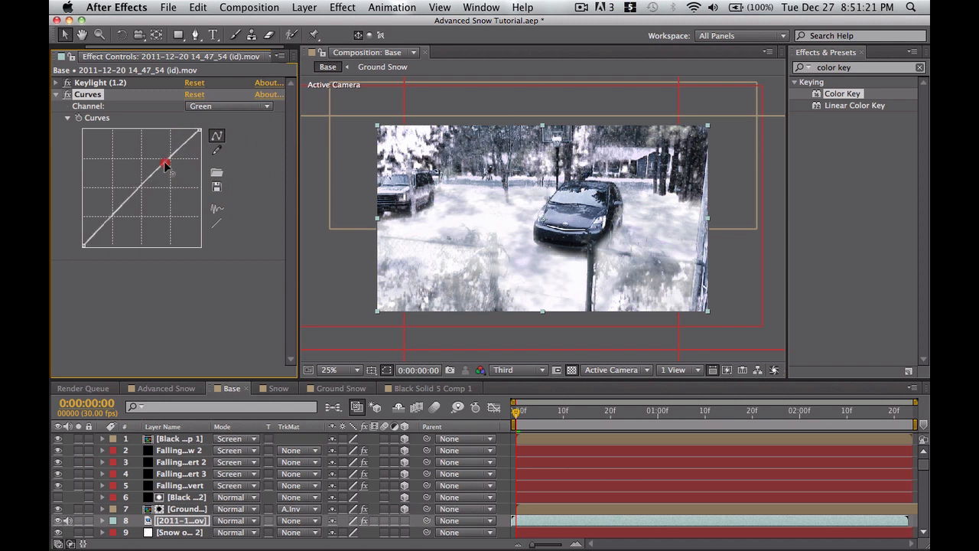
left_click_drag(165, 165, 170, 167)
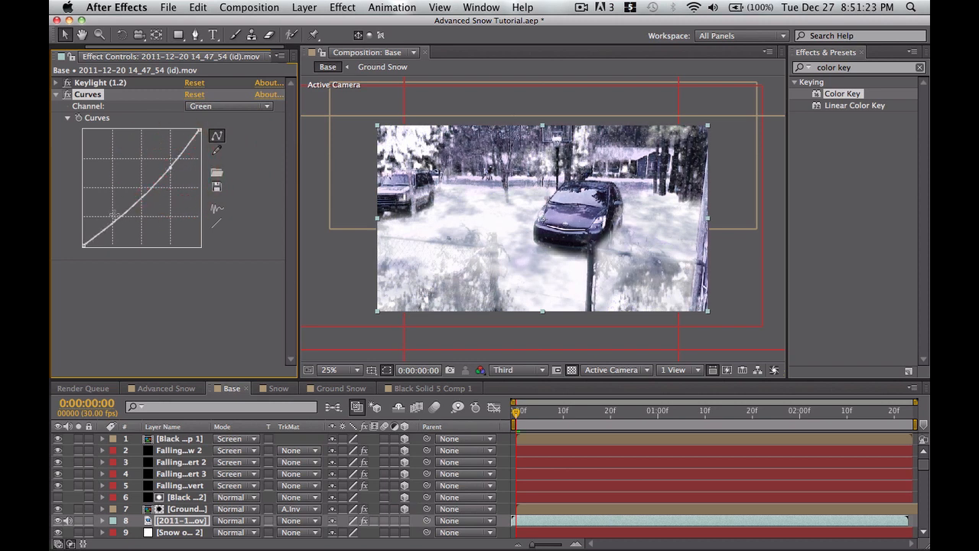
left_click_drag(120, 220, 112, 209)
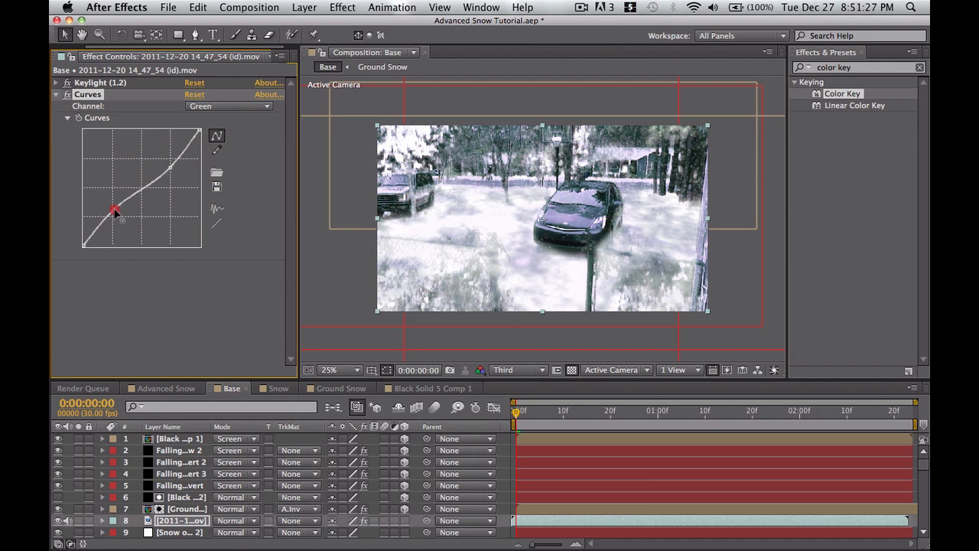
left_click(115, 212)
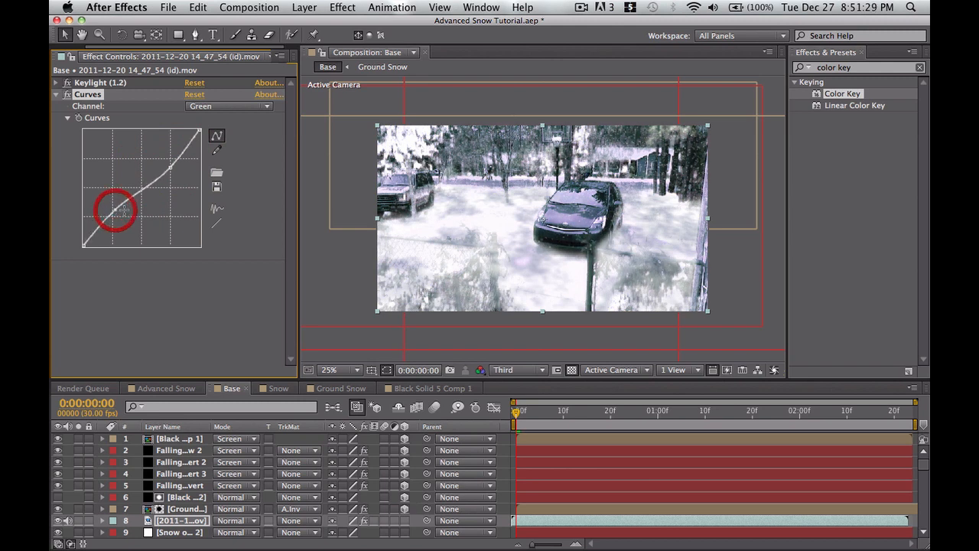
Step: Reshape the Red channel curve by moving its midpoint down into the shadows and adding a slightly lowered highlight point
left_click(230, 107)
left_click(217, 160)
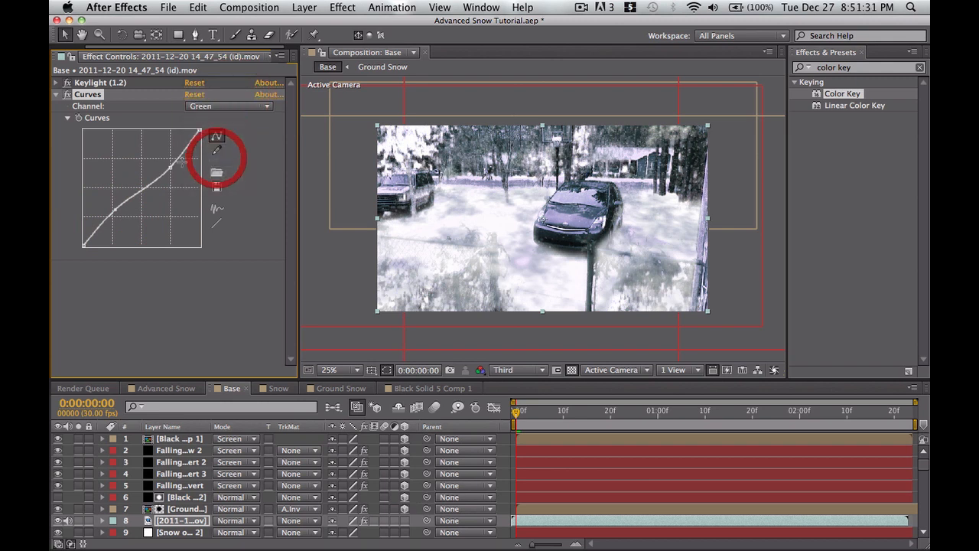
left_click(222, 106)
left_click(202, 131)
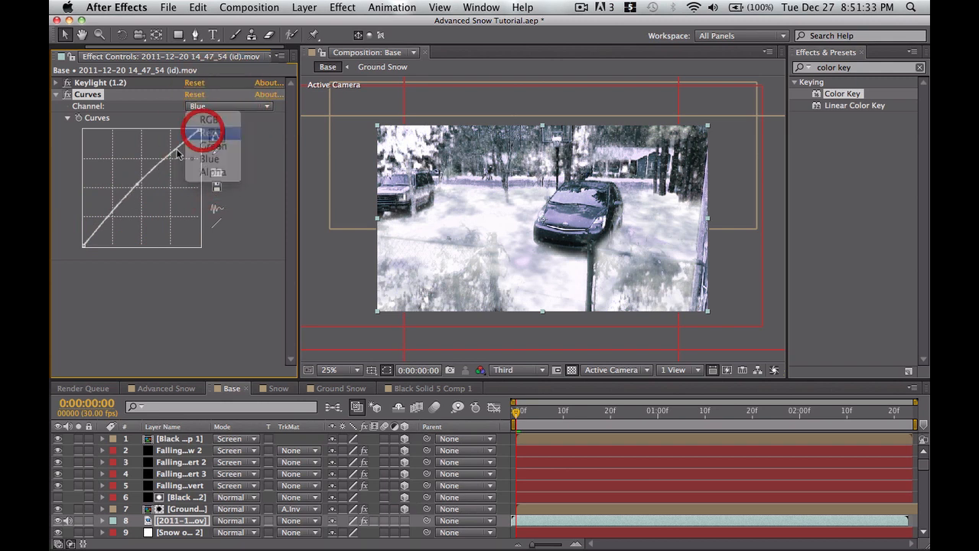
left_click_drag(179, 157, 173, 158)
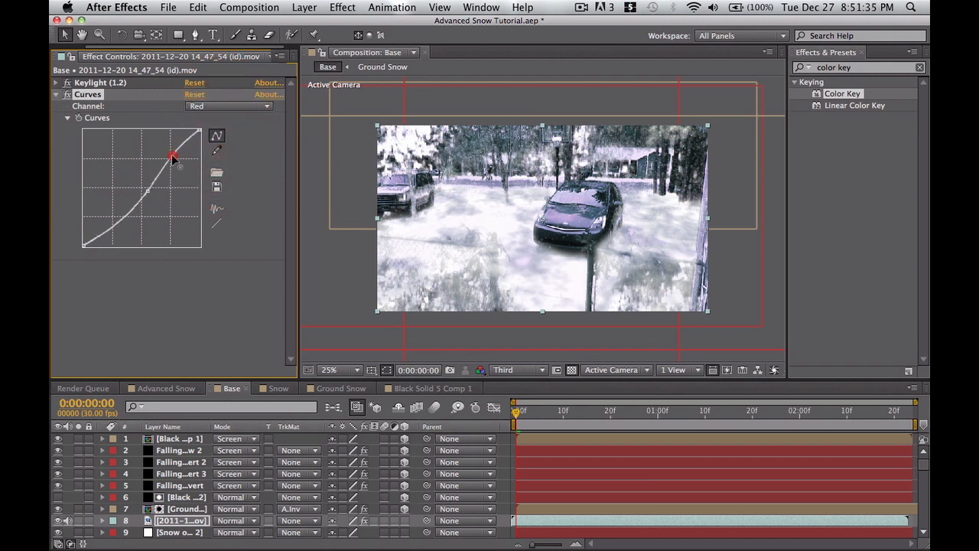
left_click_drag(148, 190, 122, 209)
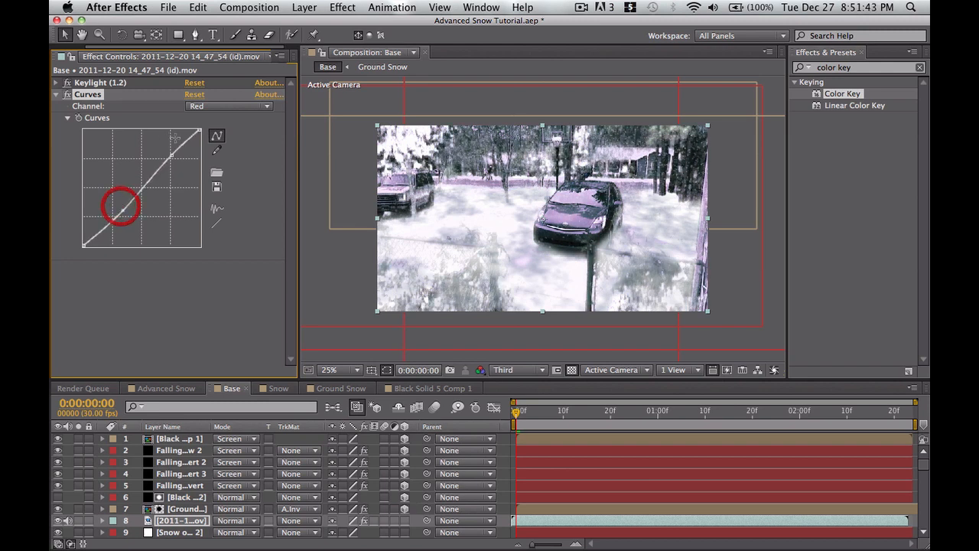
left_click_drag(172, 159, 176, 161)
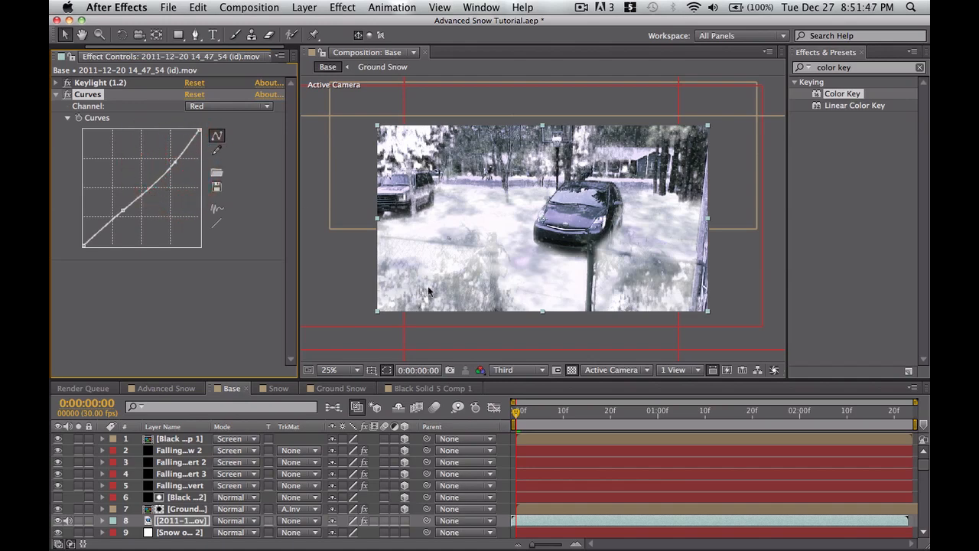
Step: Go to frame 11 and darken the footage by lowering the midpoint of the RGB curve
left_click(570, 493)
left_click_drag(518, 413, 568, 412)
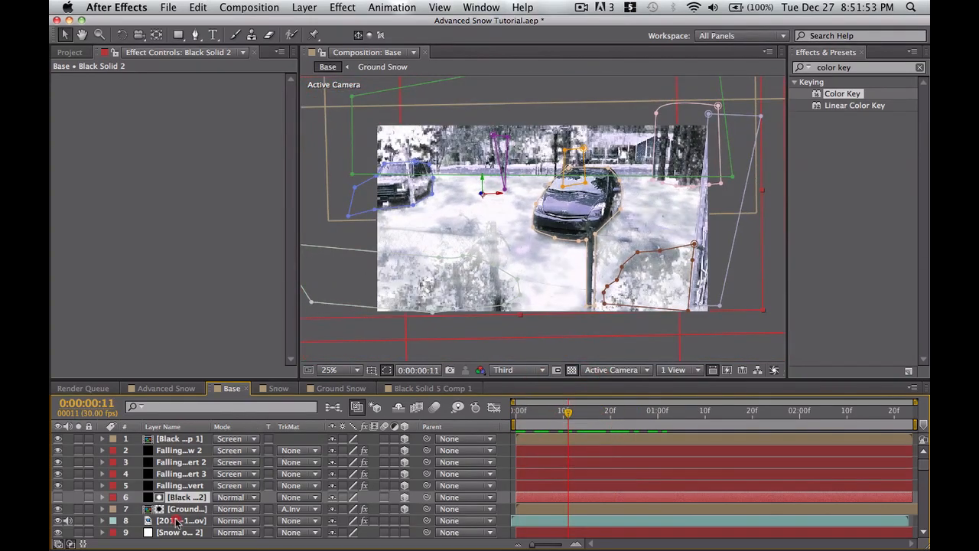
left_click(176, 521)
left_click(193, 105)
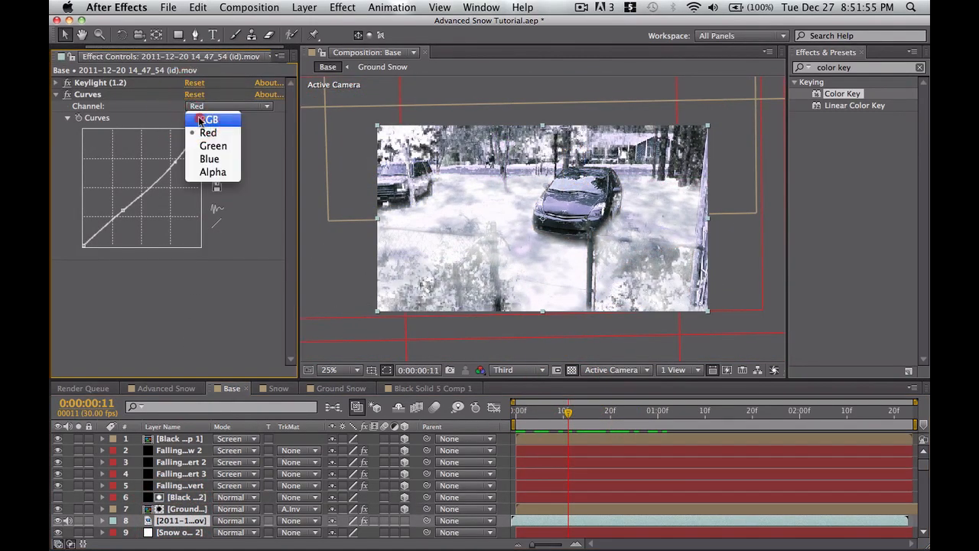
left_click(200, 120)
left_click_drag(143, 187, 149, 194)
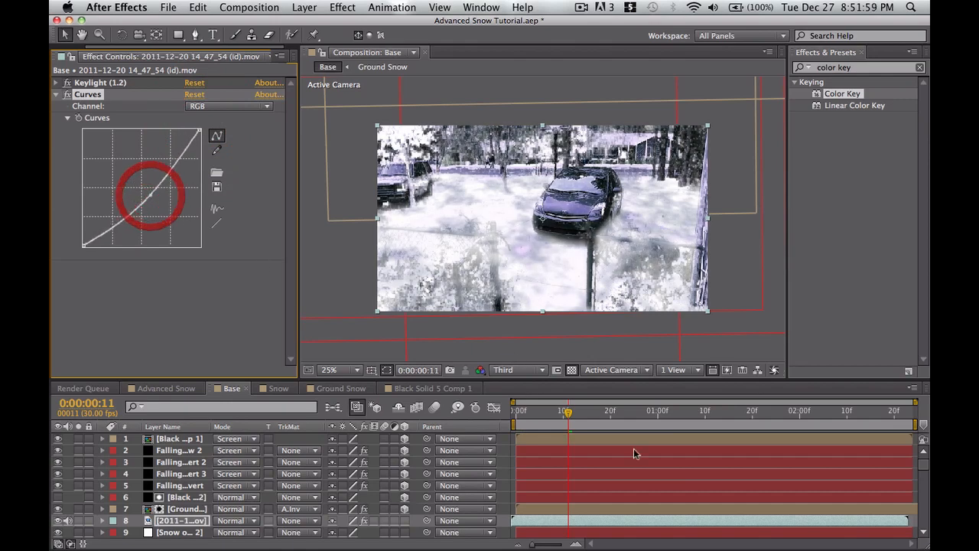
Step: With the Ground Snow layer selected, return to frame 0 and extend the work area to the end of the composition
left_click(717, 511)
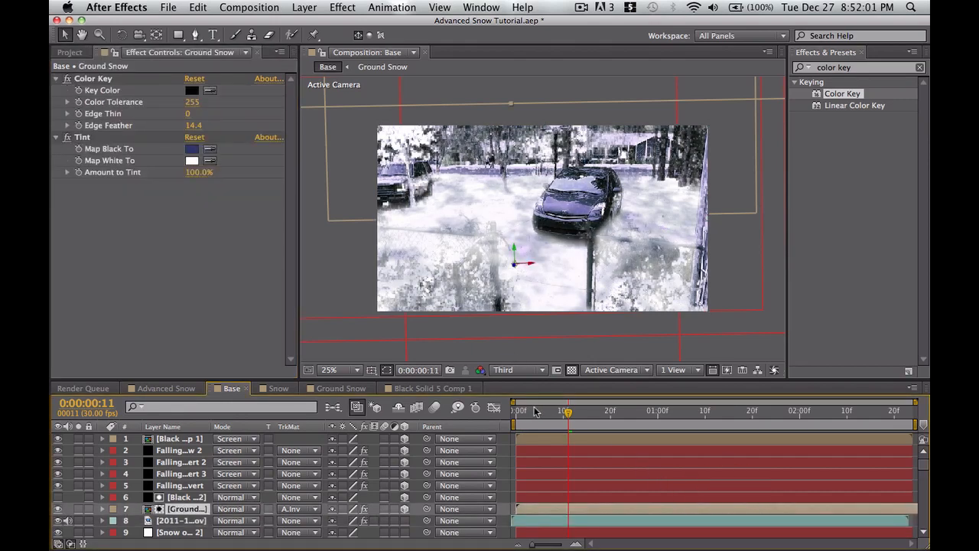
left_click_drag(559, 412, 494, 407)
key("n")
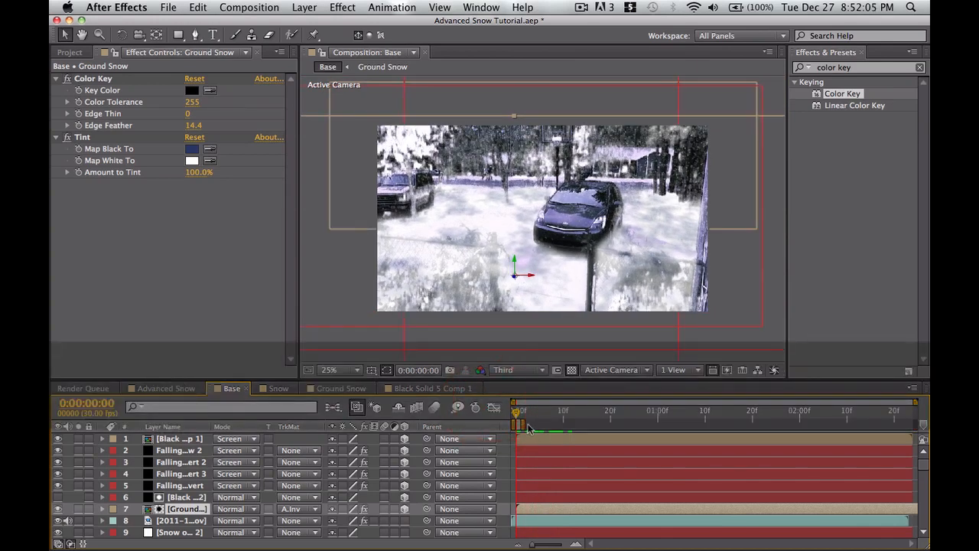
left_click_drag(527, 425, 915, 423)
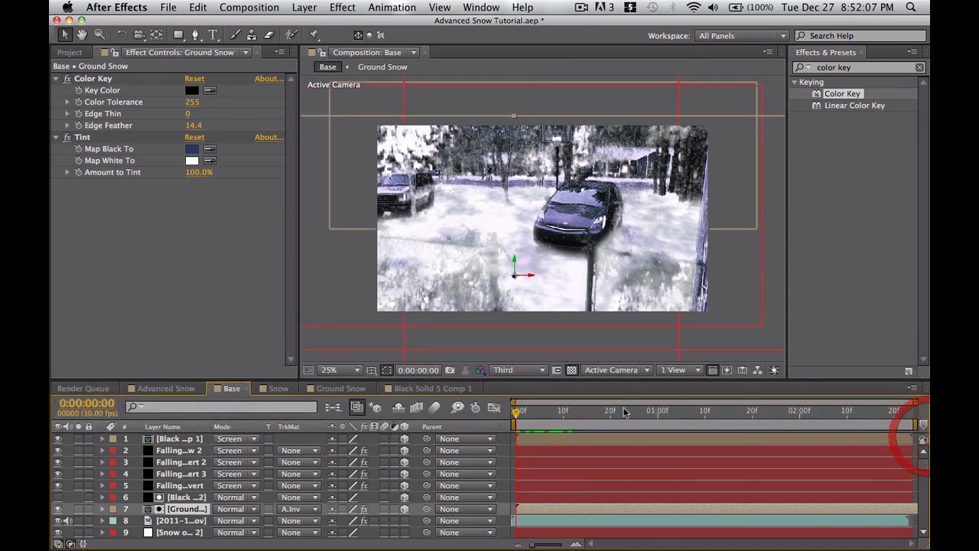
Step: Preview the snow composite from the start and scrub through the first 20 frames to check the color-corrected footage
key("space")
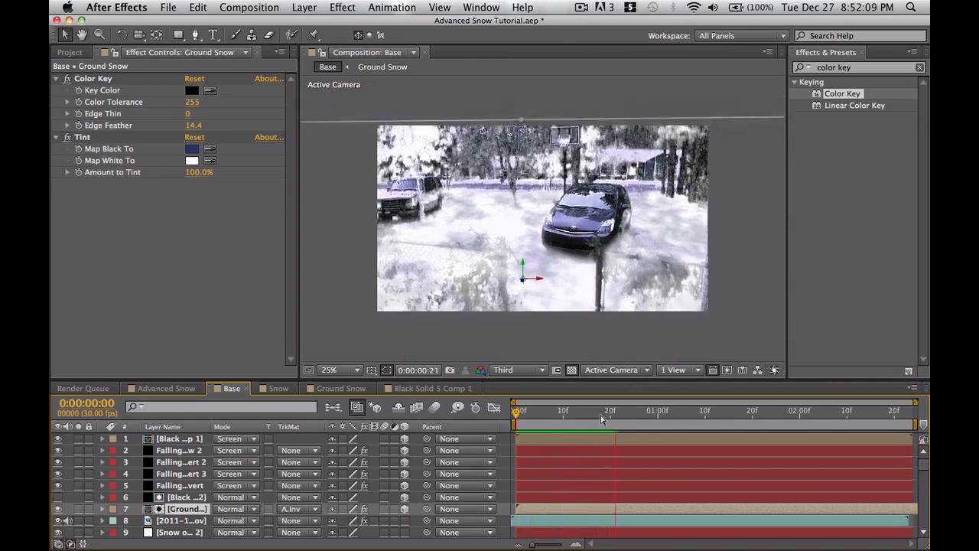
left_click(533, 418)
left_click_drag(533, 421, 612, 423)
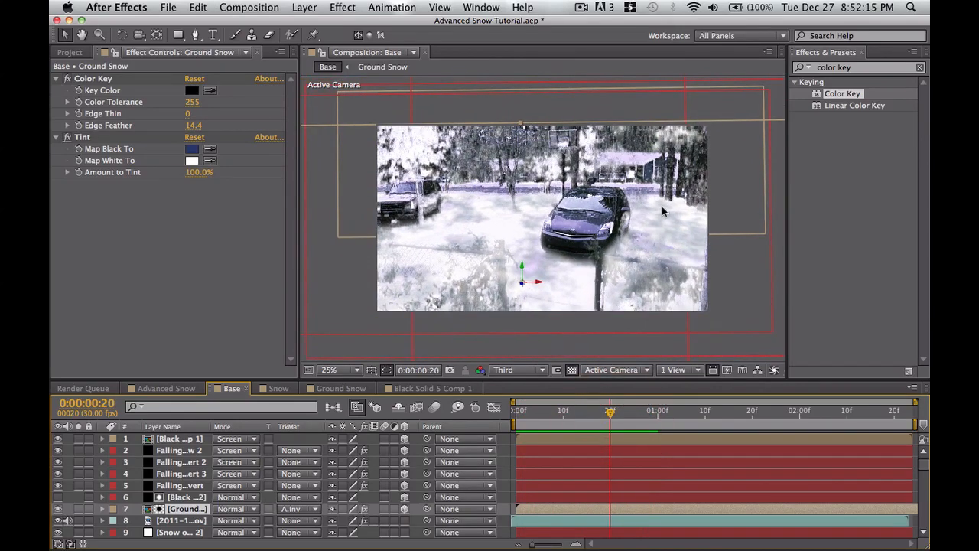
left_click(567, 411)
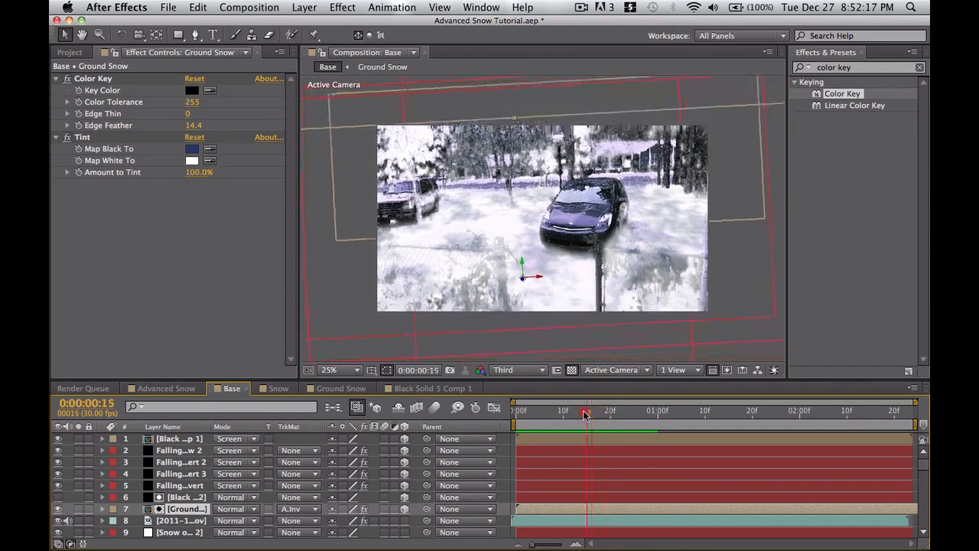